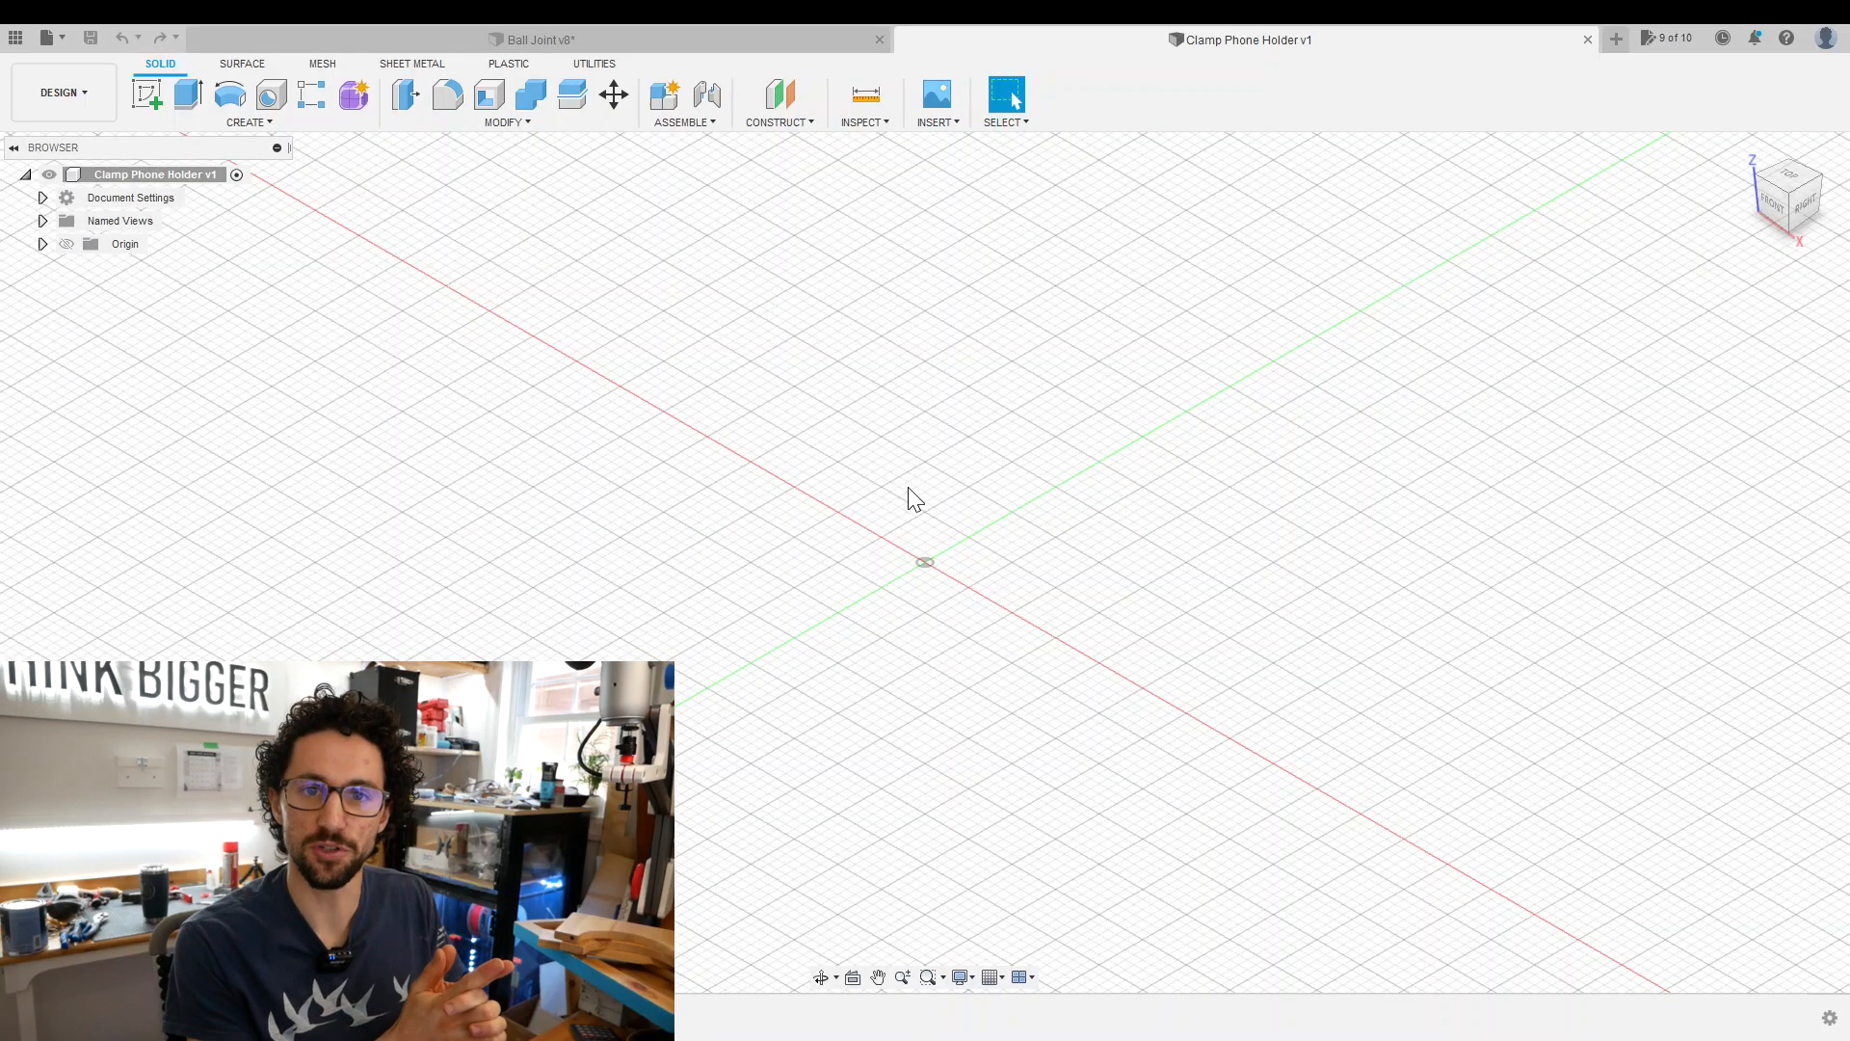
Add a SphereDiameter user parameter in the Change Parameters table.
{"action": "left_click", "coordinate": [527, 120]}
{"action": "left_click", "coordinate": [496, 550]}
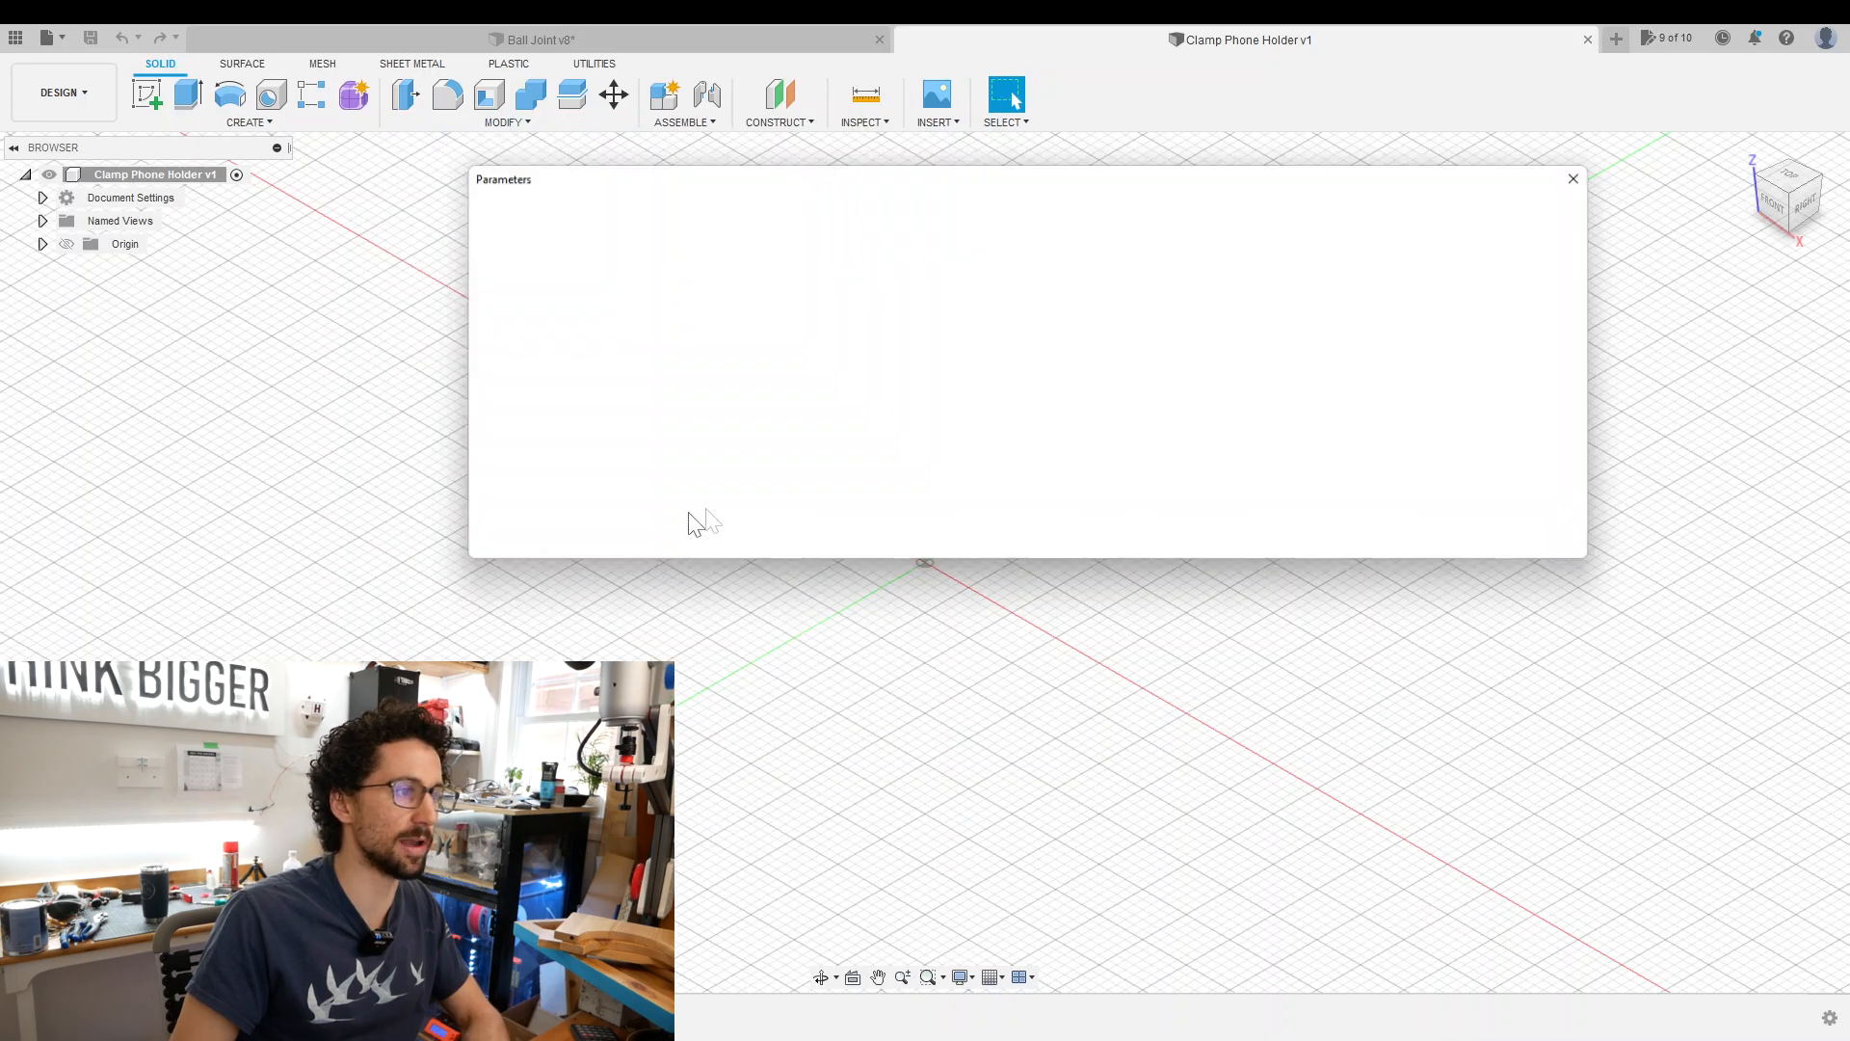
{"action": "left_click", "coordinate": [672, 250]}
{"action": "type", "text": "ScrewShaftDiameter1032"}
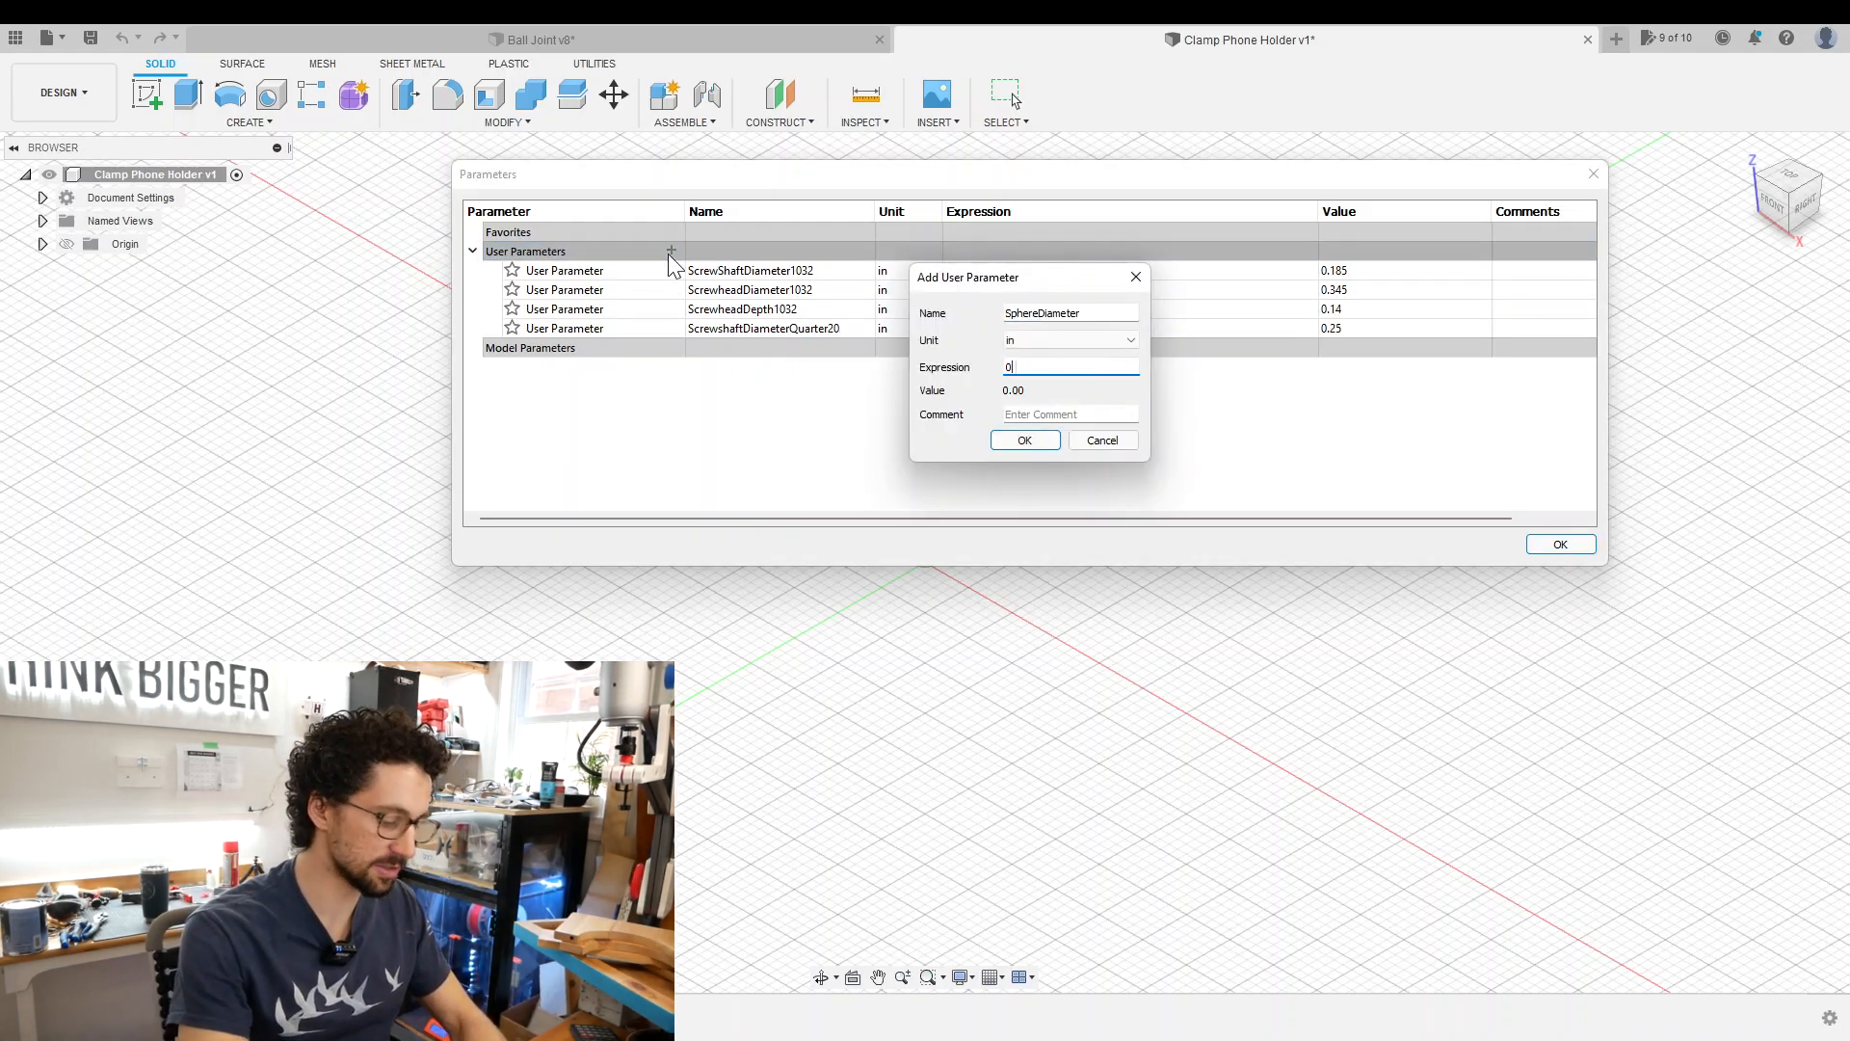
{"action": "key", "text": "Return"}
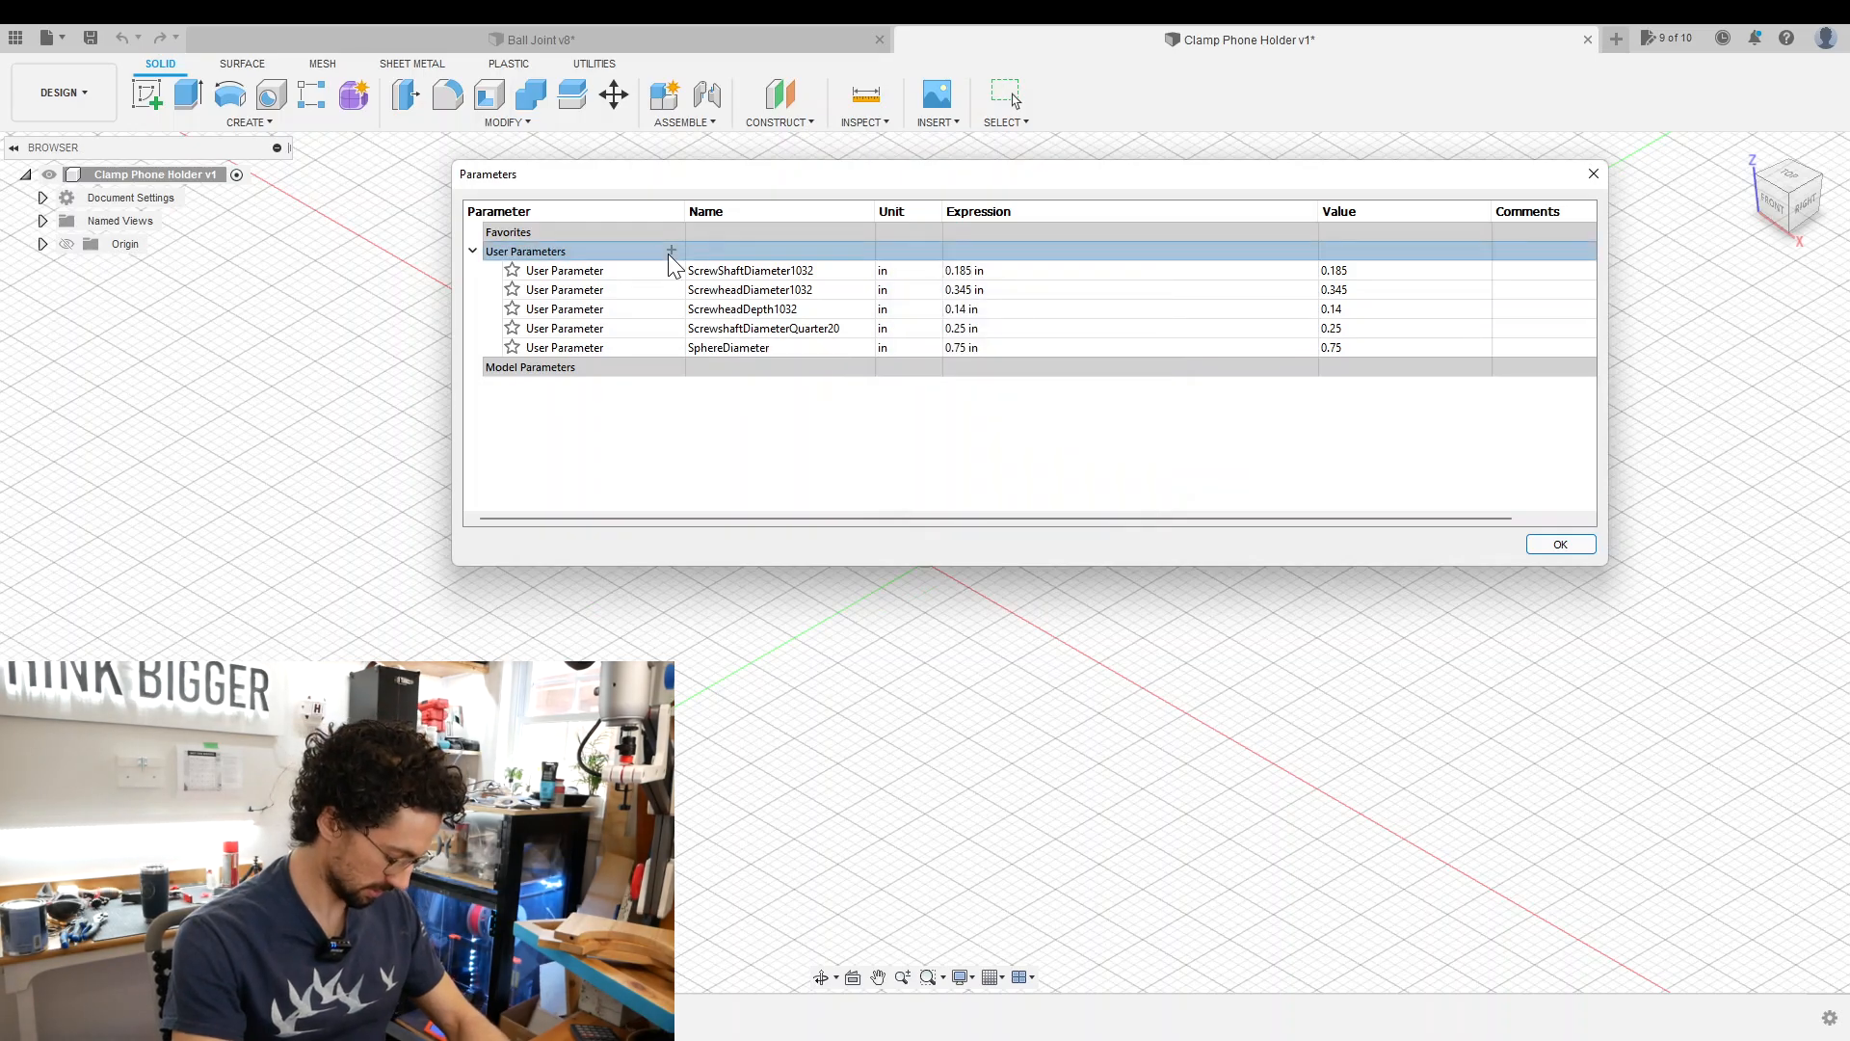
Create a sphere at the origin with diameter SphereDiameter.
{"action": "left_click", "coordinate": [249, 121]}
{"action": "left_click", "coordinate": [204, 459]}
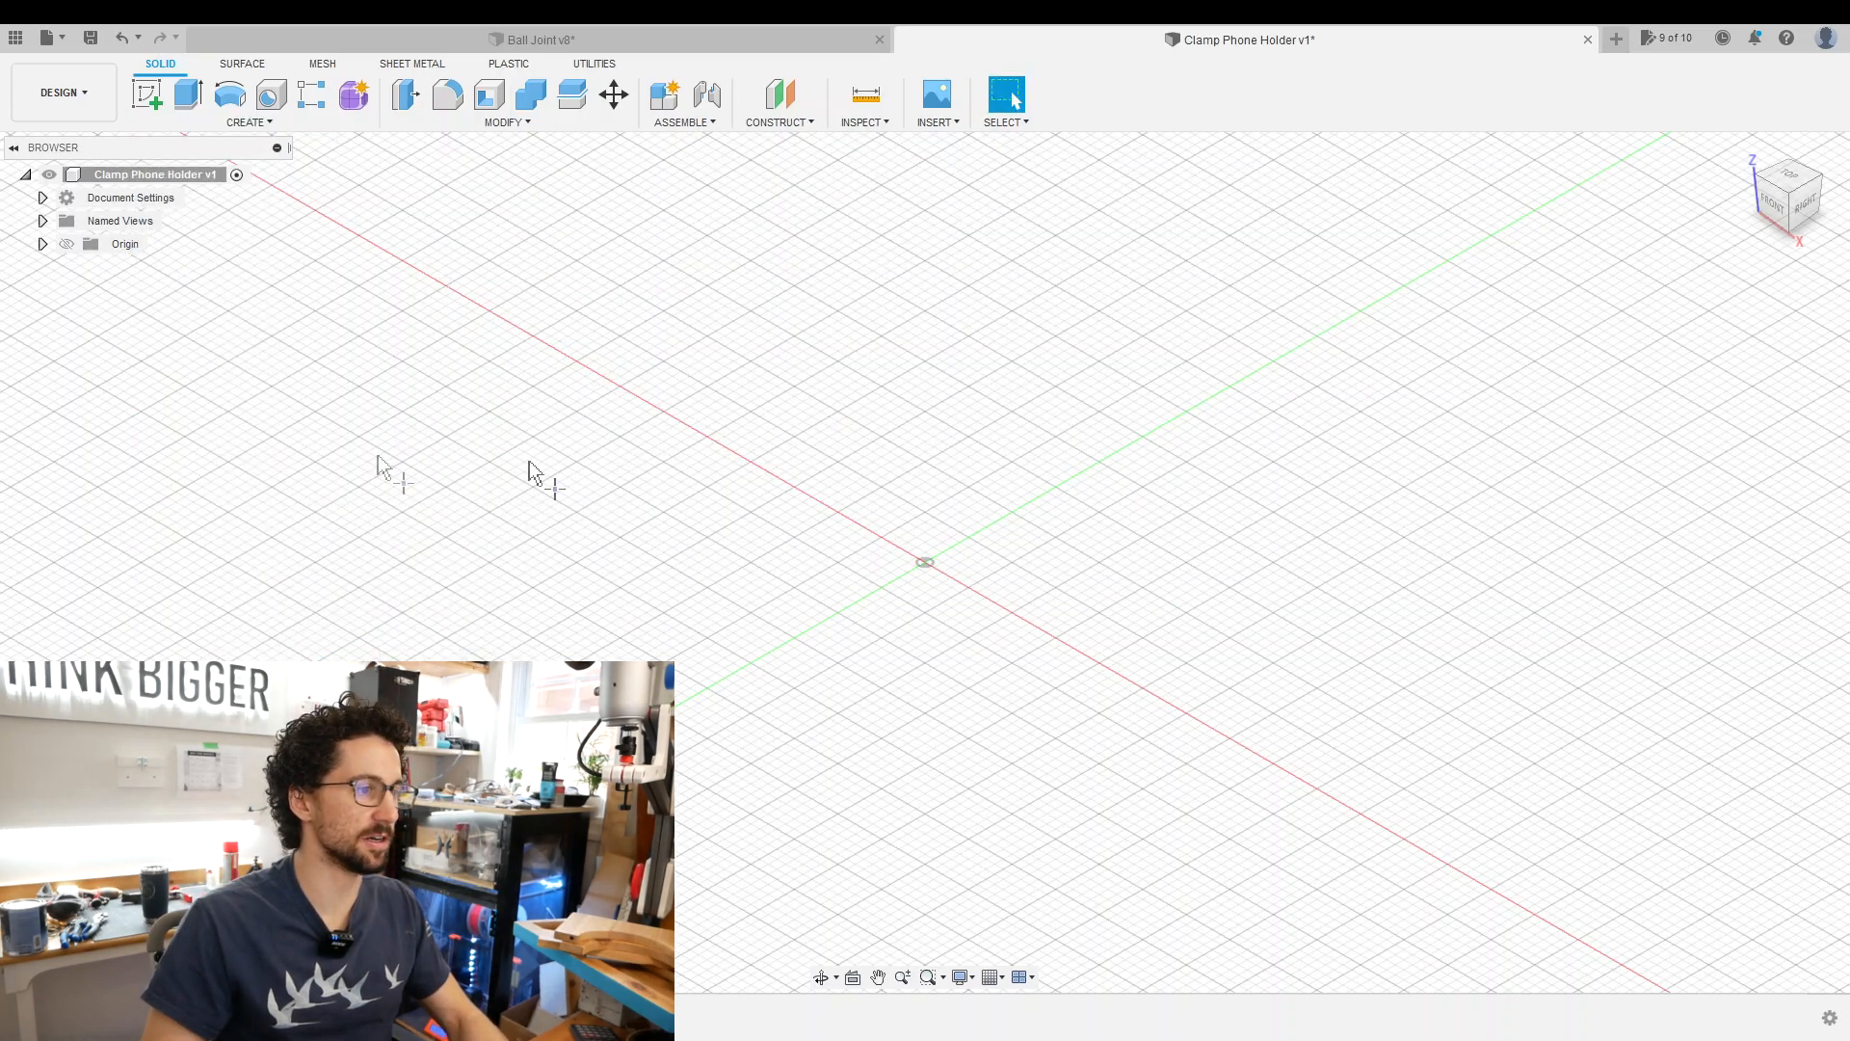
{"action": "left_click", "coordinate": [992, 571]}
{"action": "type", "text": "sph"}
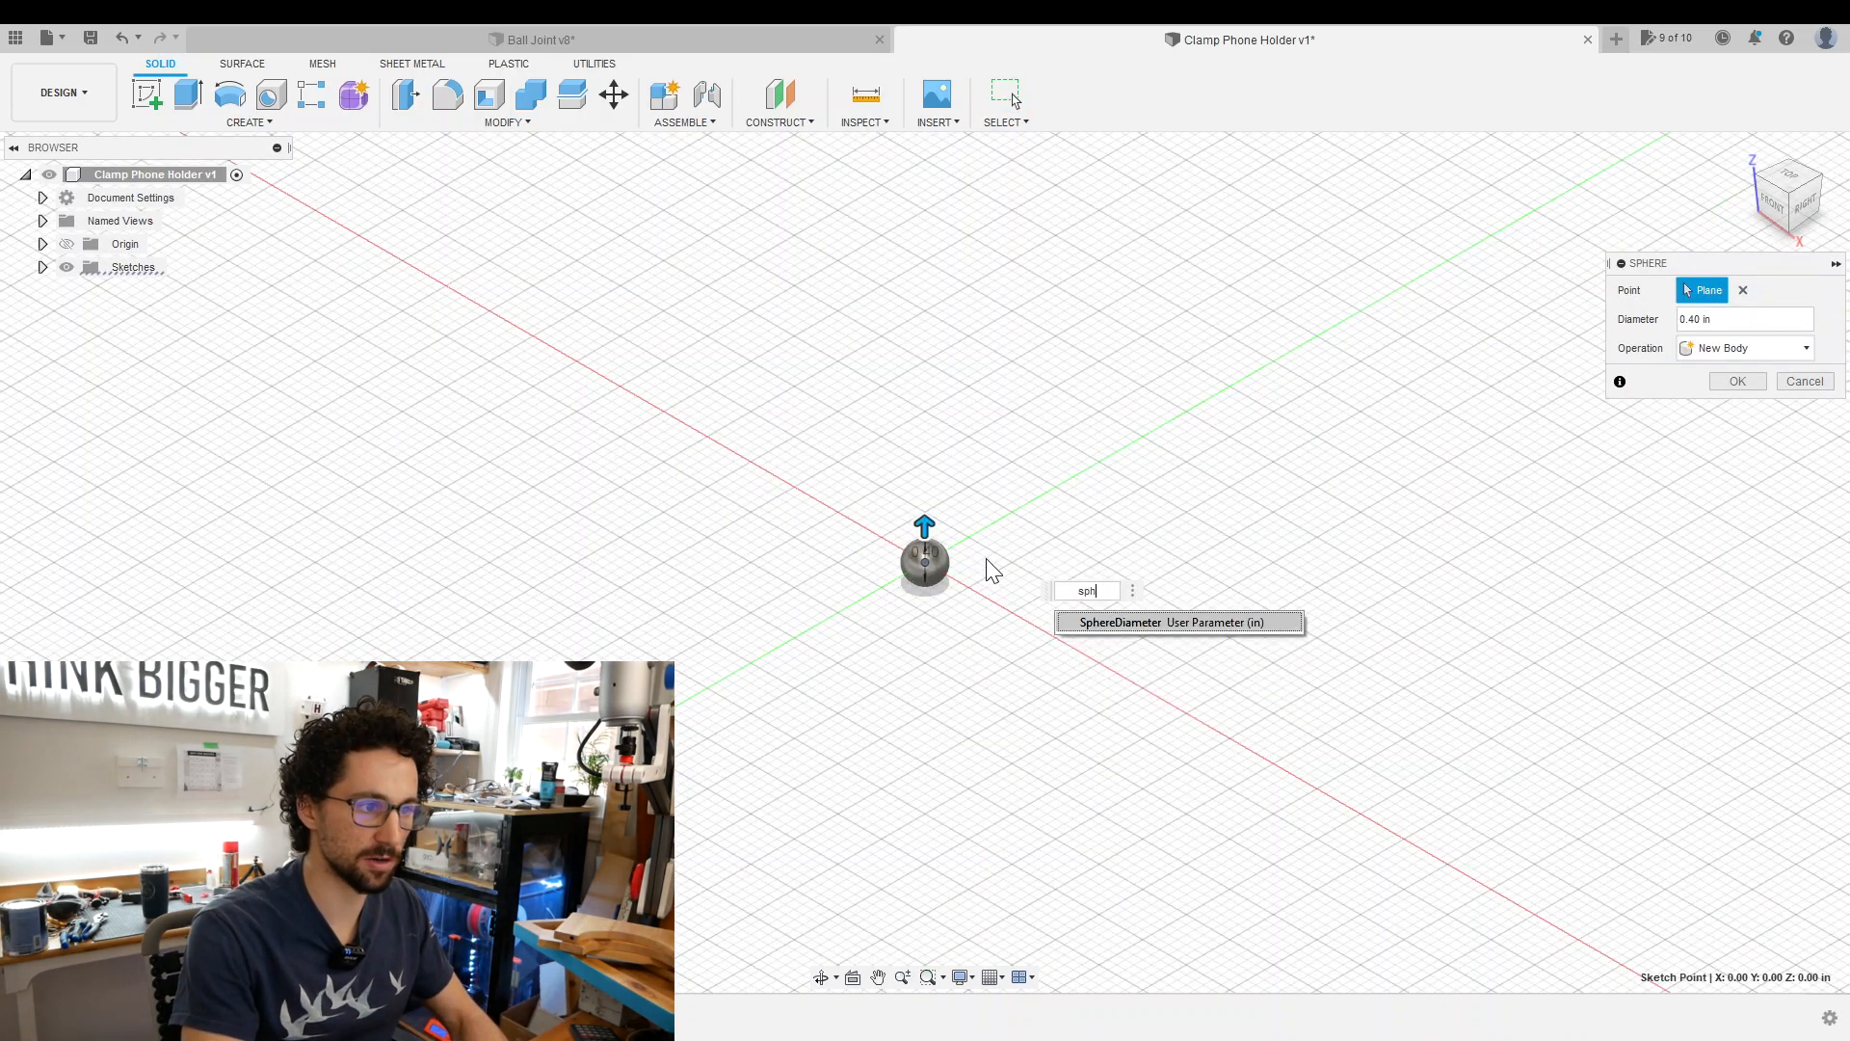
{"action": "key", "text": "Return"}
{"action": "key", "text": "Return"}
Add the StemDiameter and StemHeight user parameters.
{"action": "left_click", "coordinate": [507, 122]}
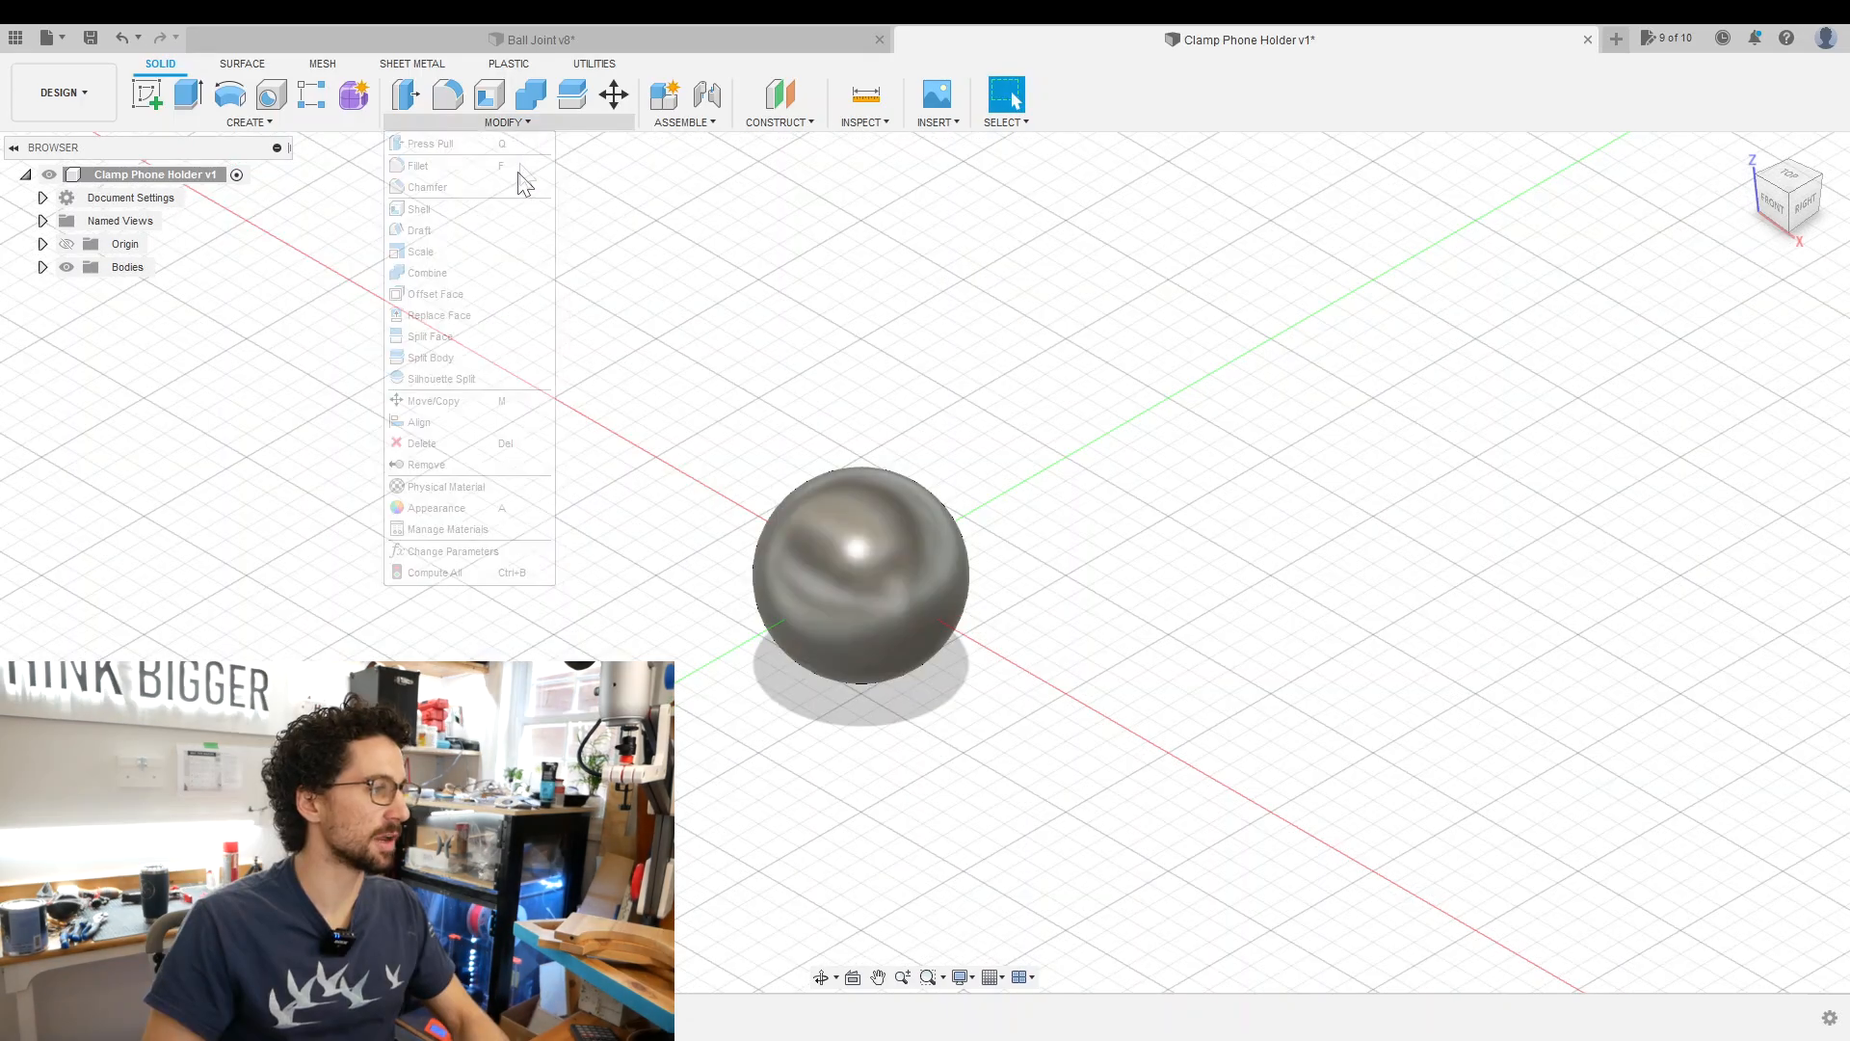
{"action": "left_click", "coordinate": [485, 551]}
{"action": "left_click", "coordinate": [673, 253]}
{"action": "type", "text": "StemHeight"}
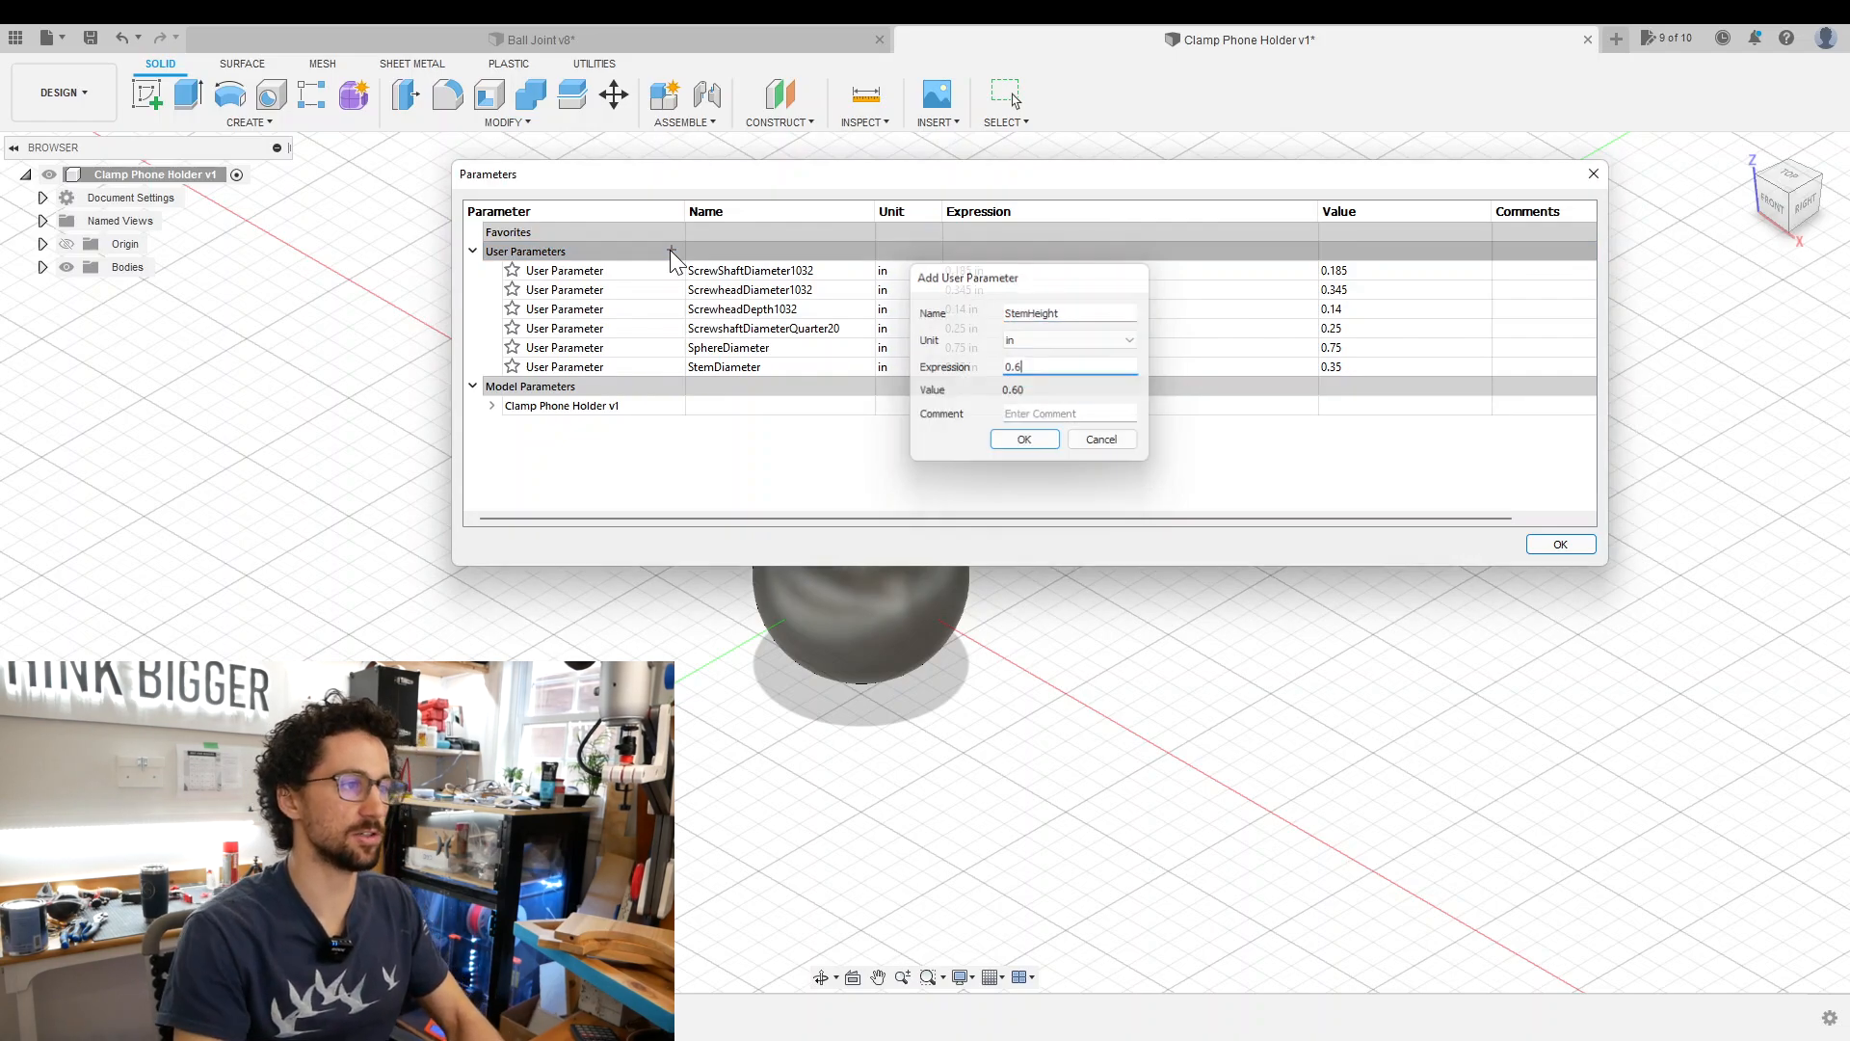
{"action": "key", "text": "Return"}
{"action": "key", "text": "Return"}
Create a stem cylinder at the sphere centre with StemDiameter and -StemHeight height.
{"action": "left_click", "coordinate": [267, 127]}
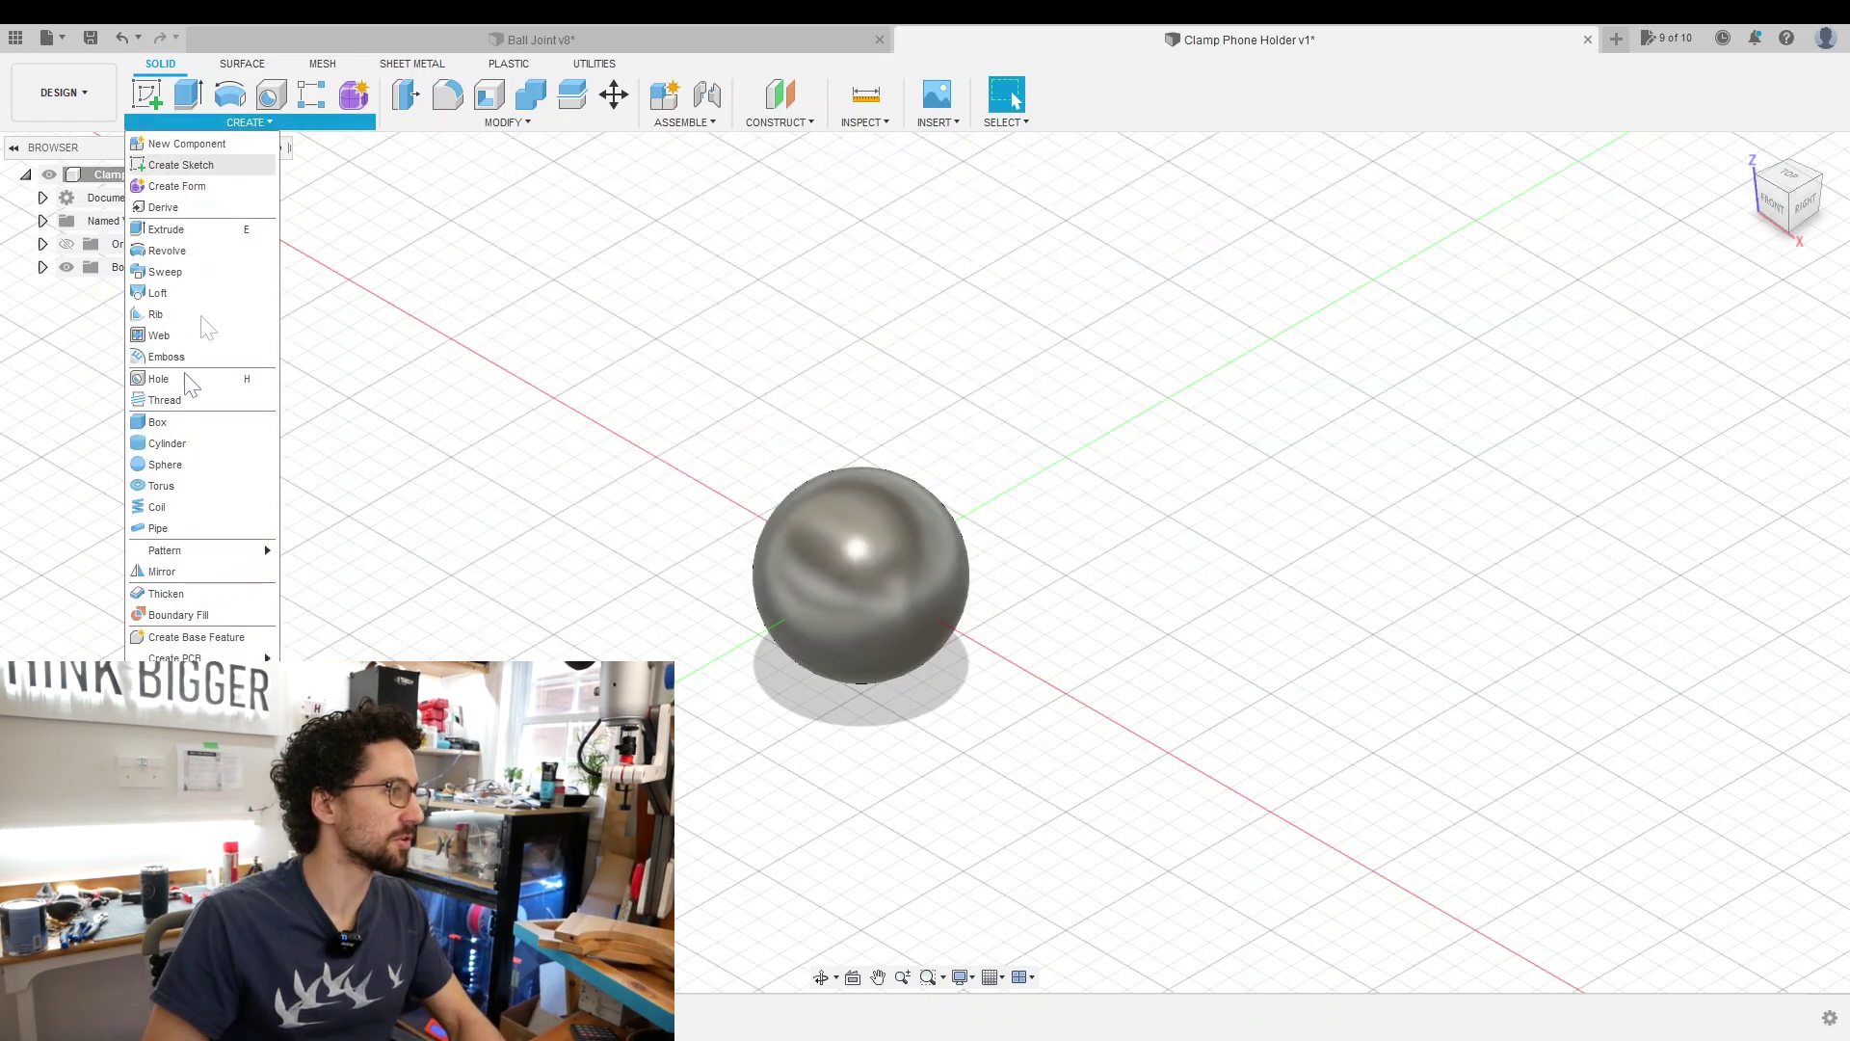
{"action": "left_click", "coordinate": [178, 443]}
{"action": "left_click", "coordinate": [859, 576]}
{"action": "type", "text": "stem"}
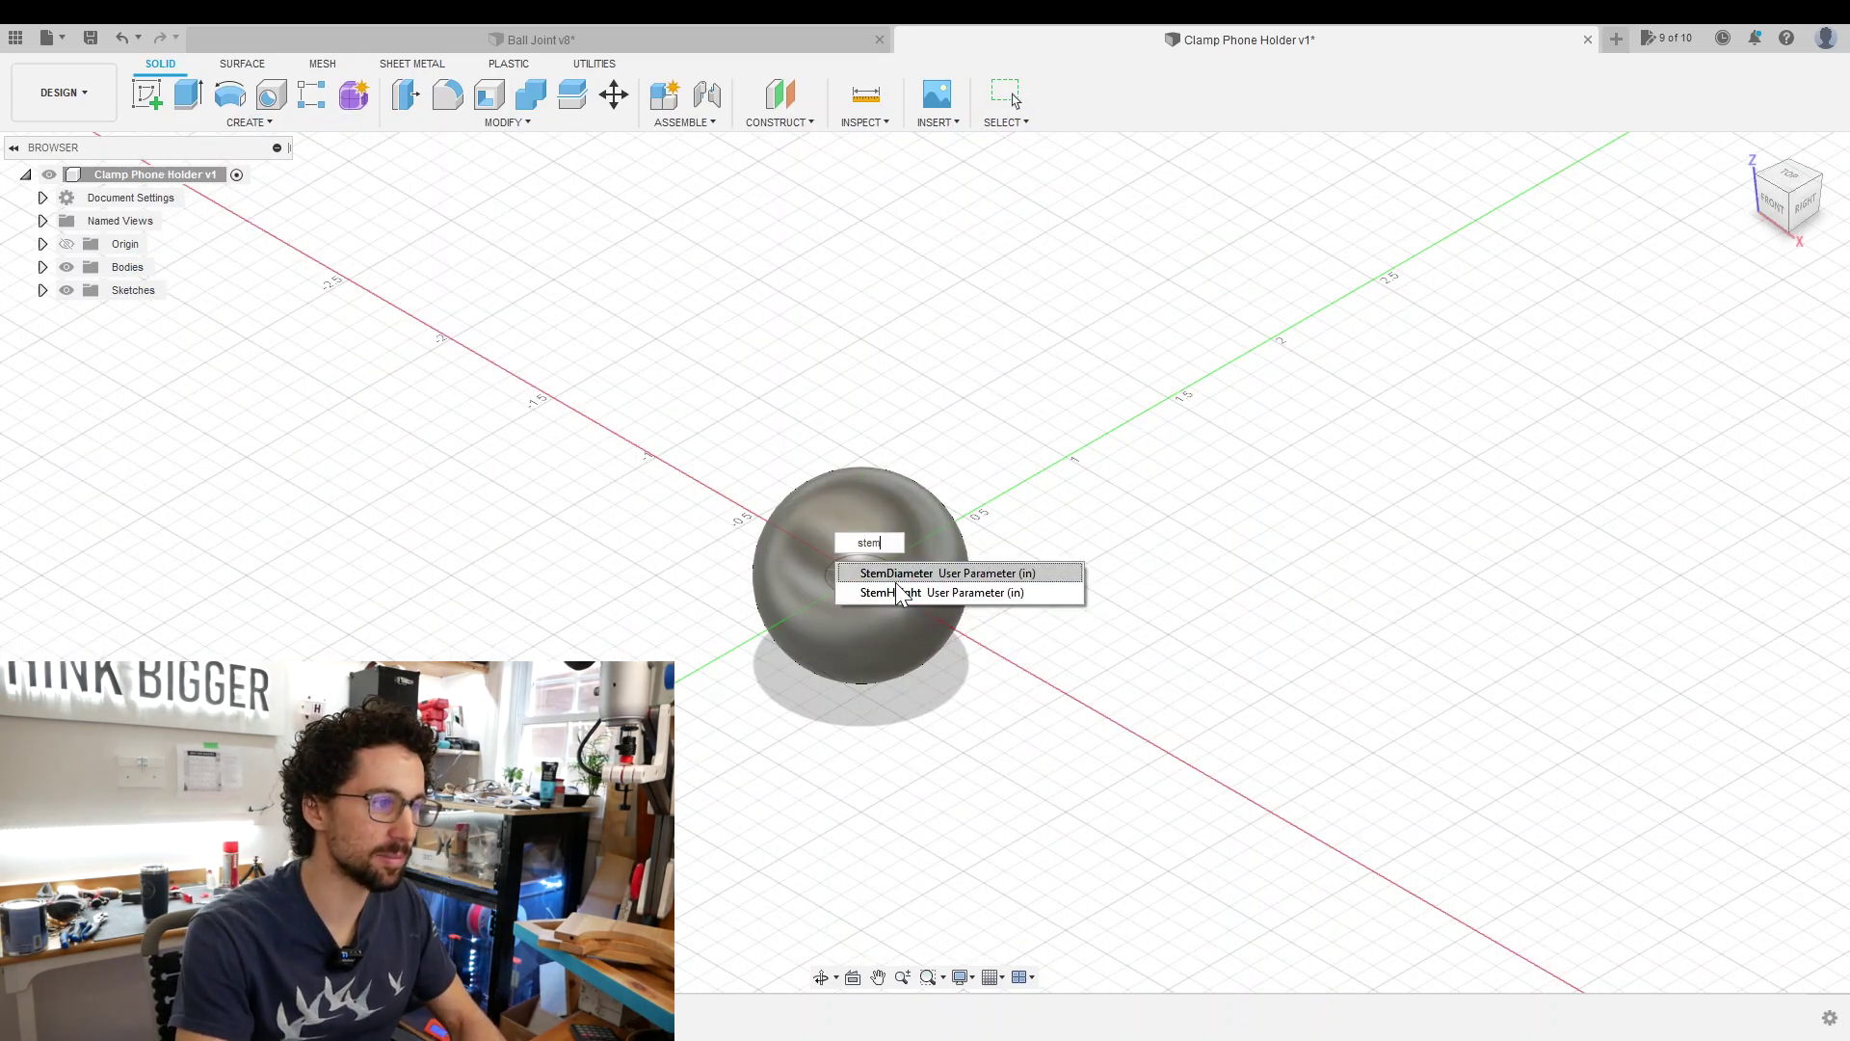
{"action": "key", "text": "Return"}
{"action": "key", "text": "Return"}
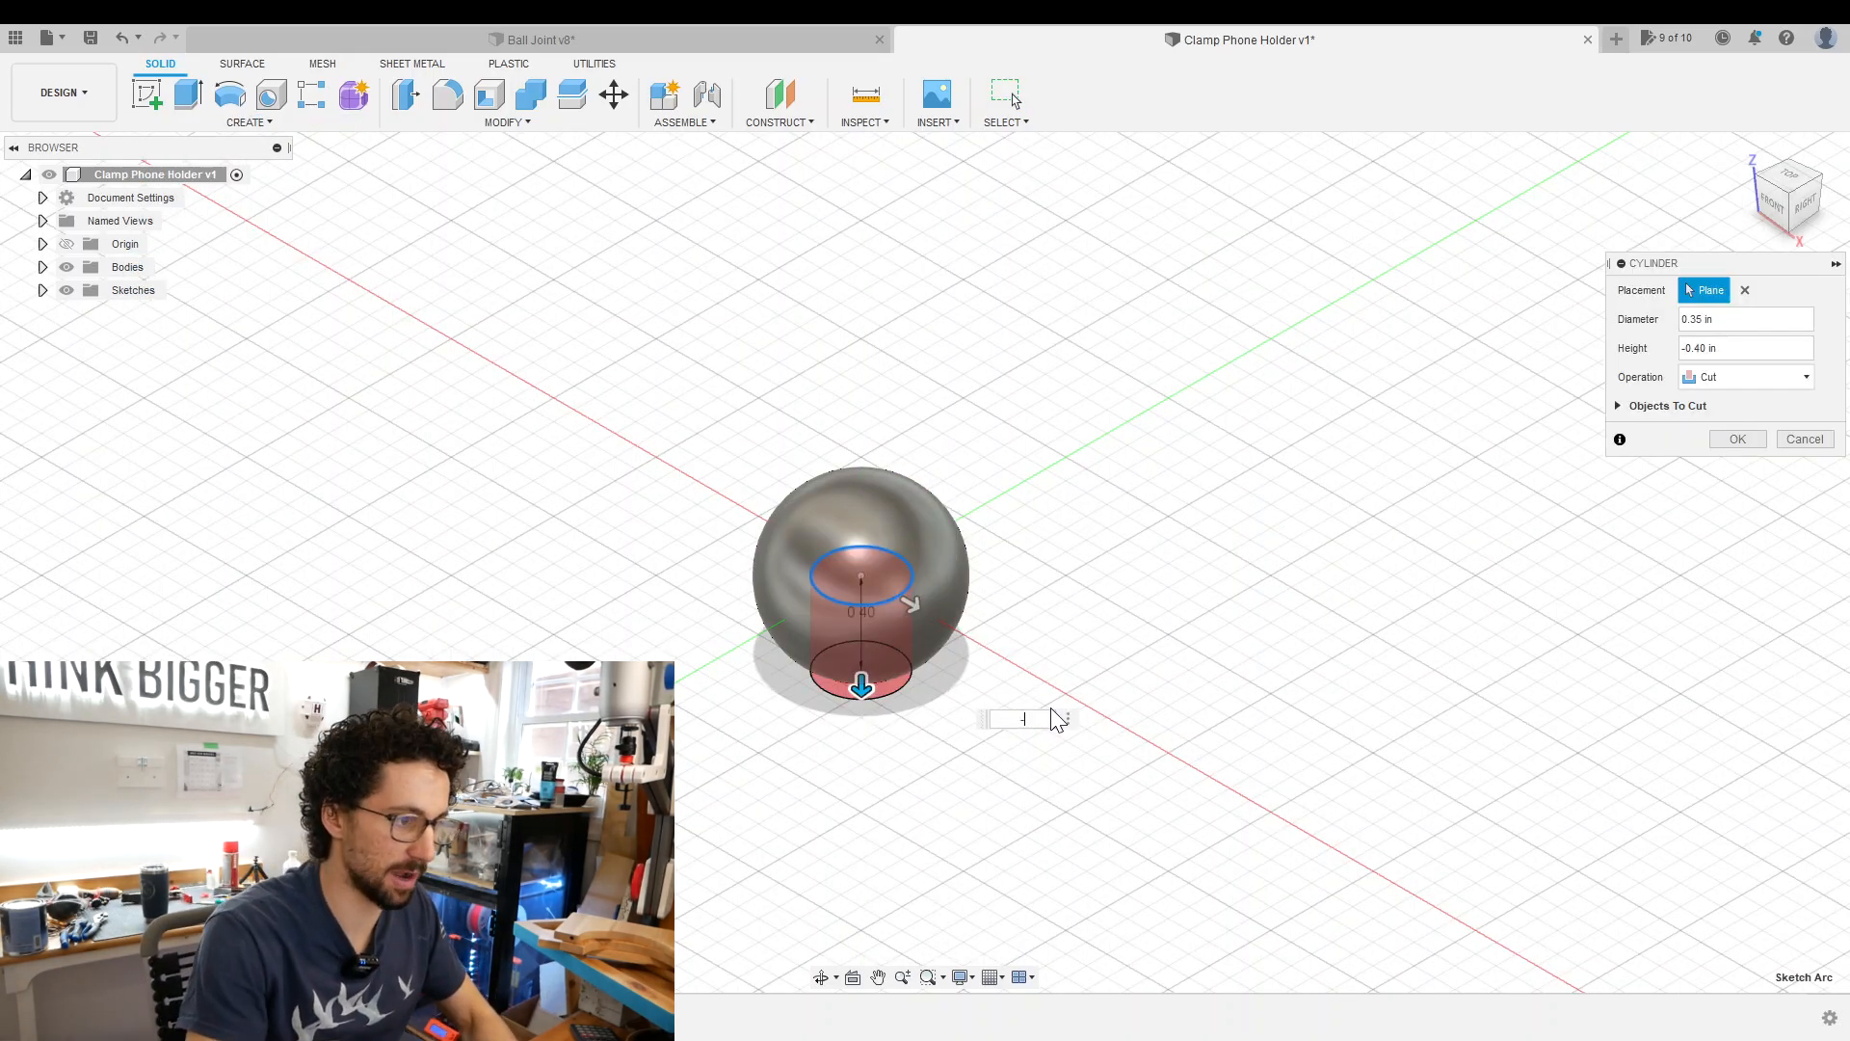
{"action": "type", "text": "-stem"}
{"action": "key", "text": "Down"}
{"action": "key", "text": "Return"}
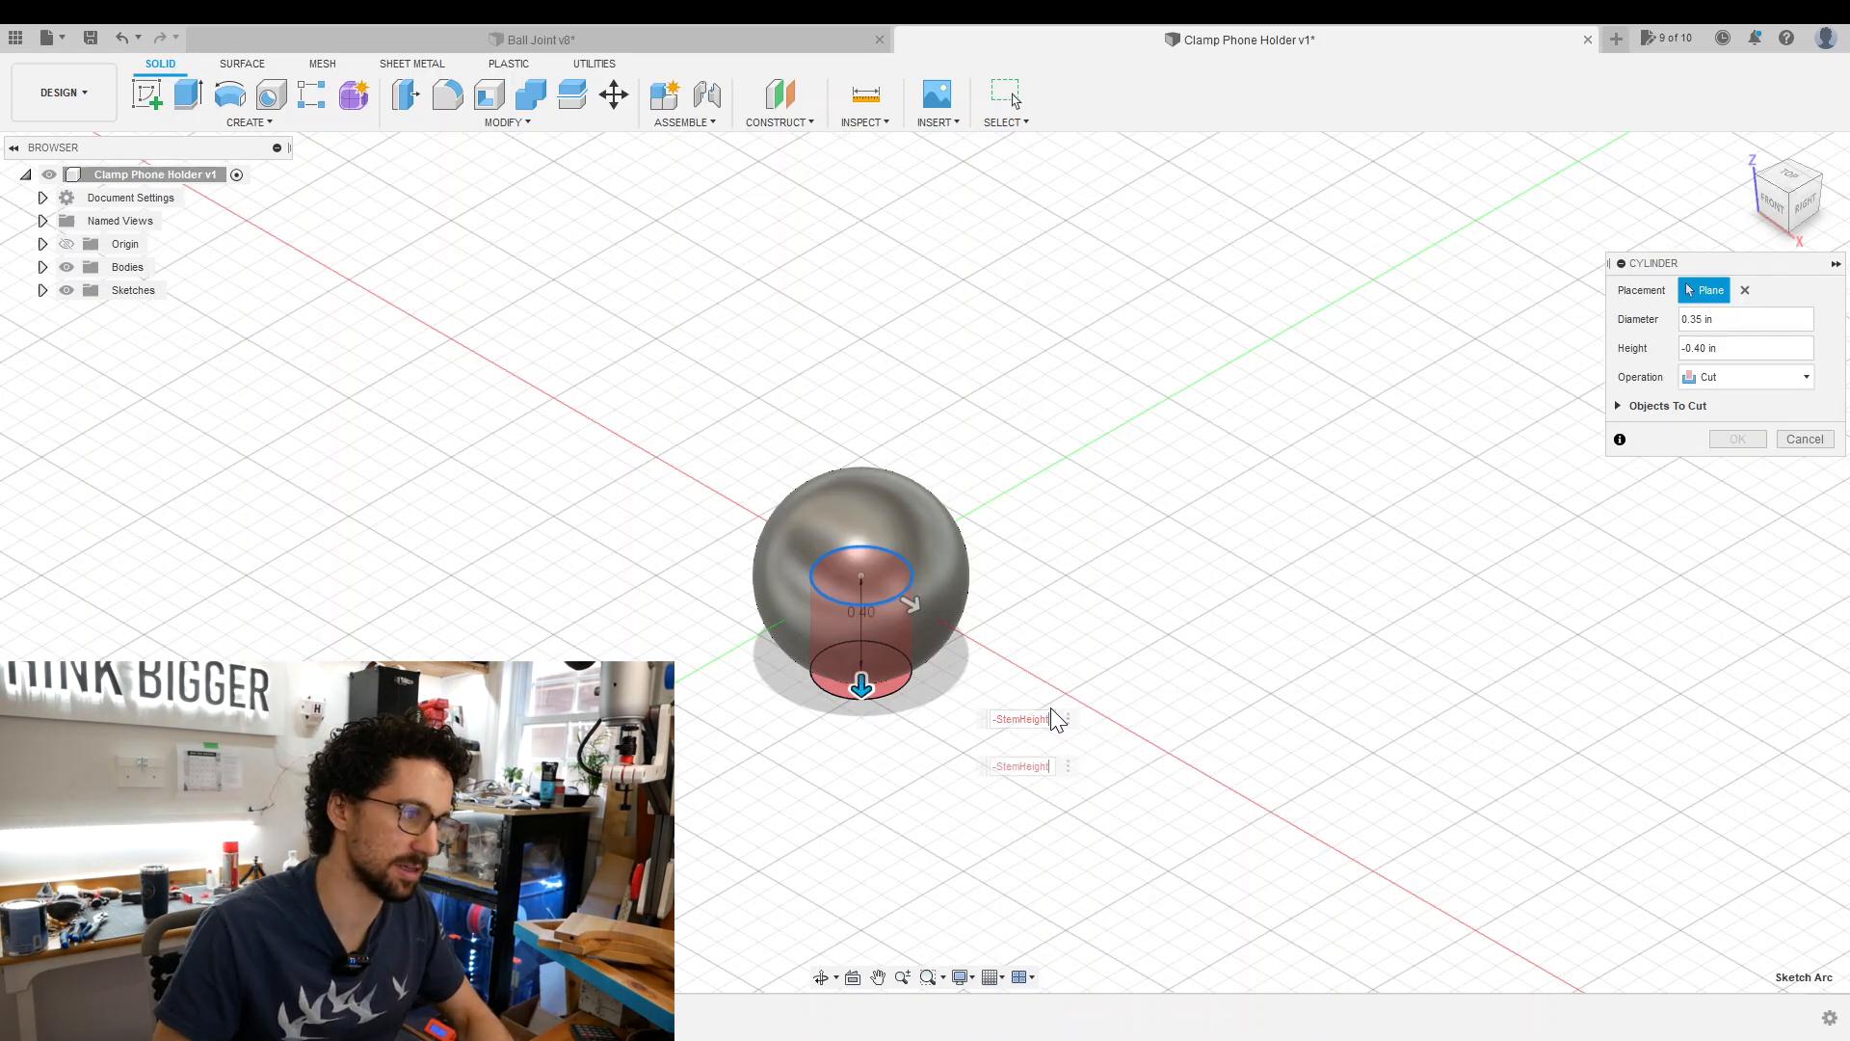
{"action": "key", "text": "Return"}
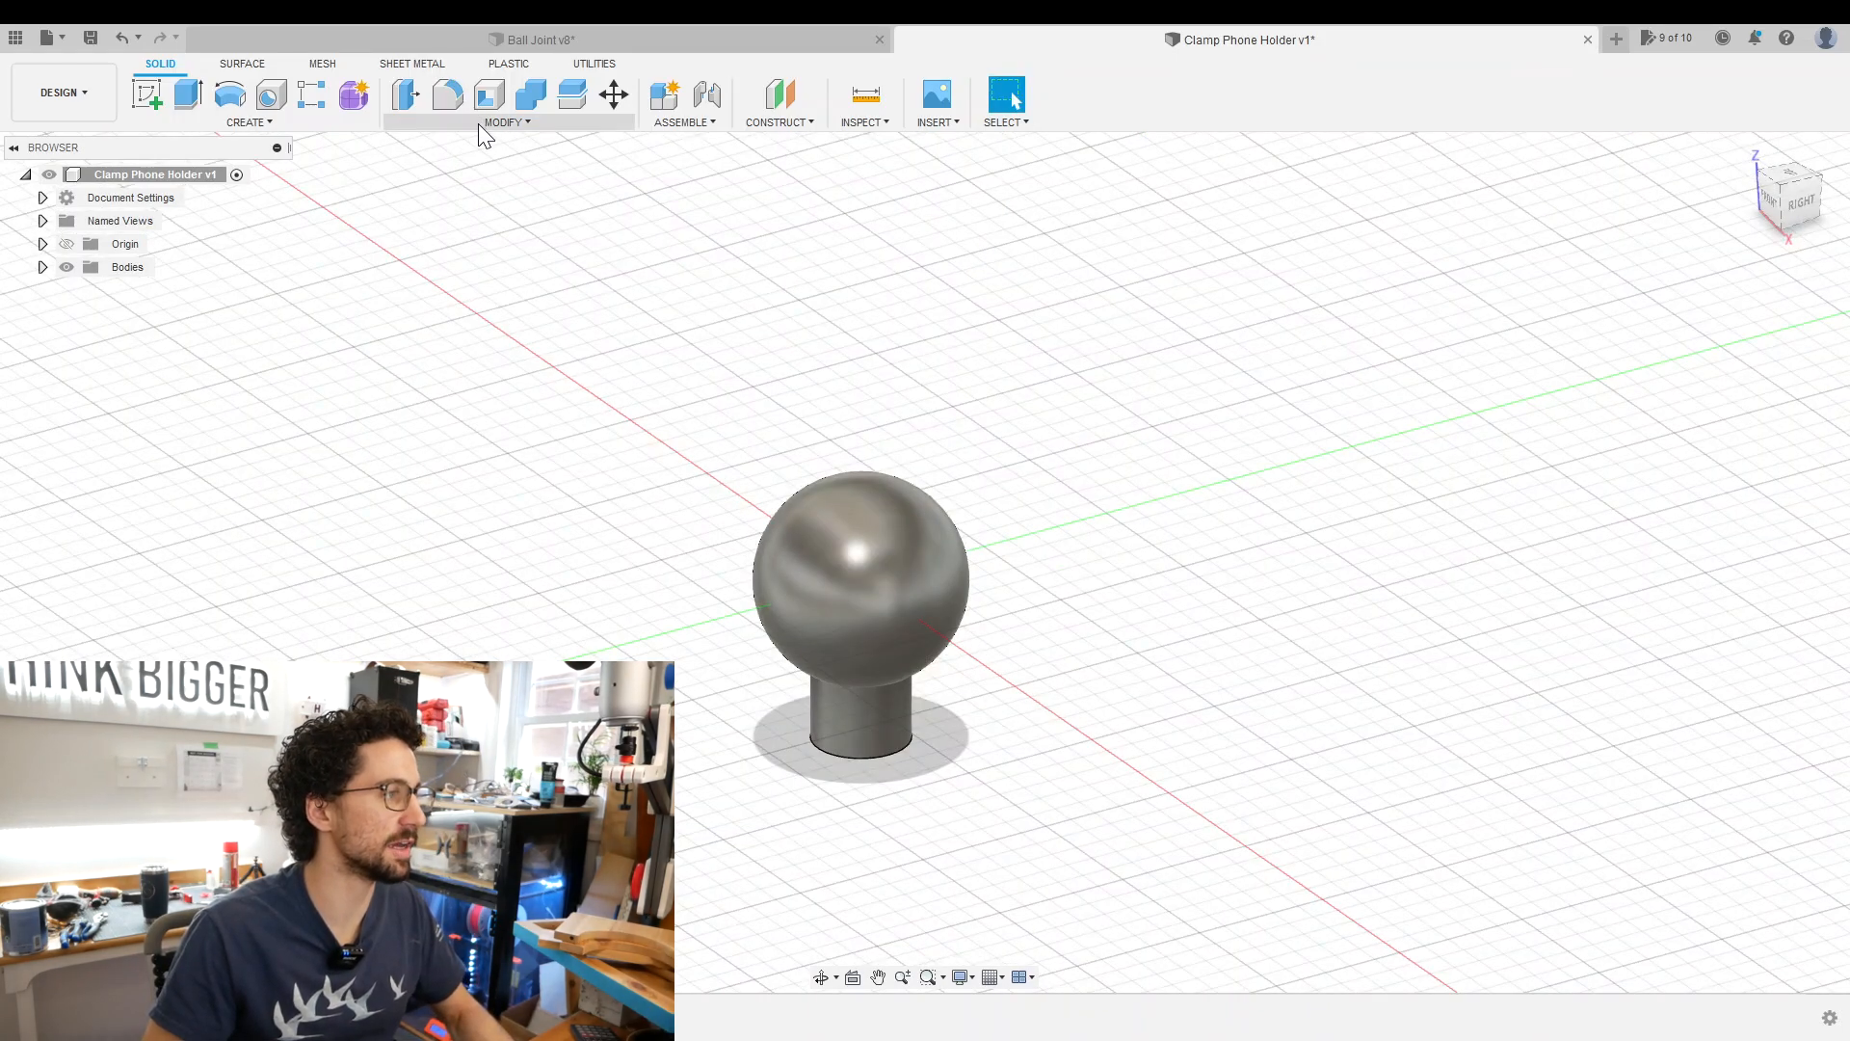
{"action": "left_click", "coordinate": [478, 122]}
Add the ShellThickness and Gap user parameters.
{"action": "left_click", "coordinate": [448, 571]}
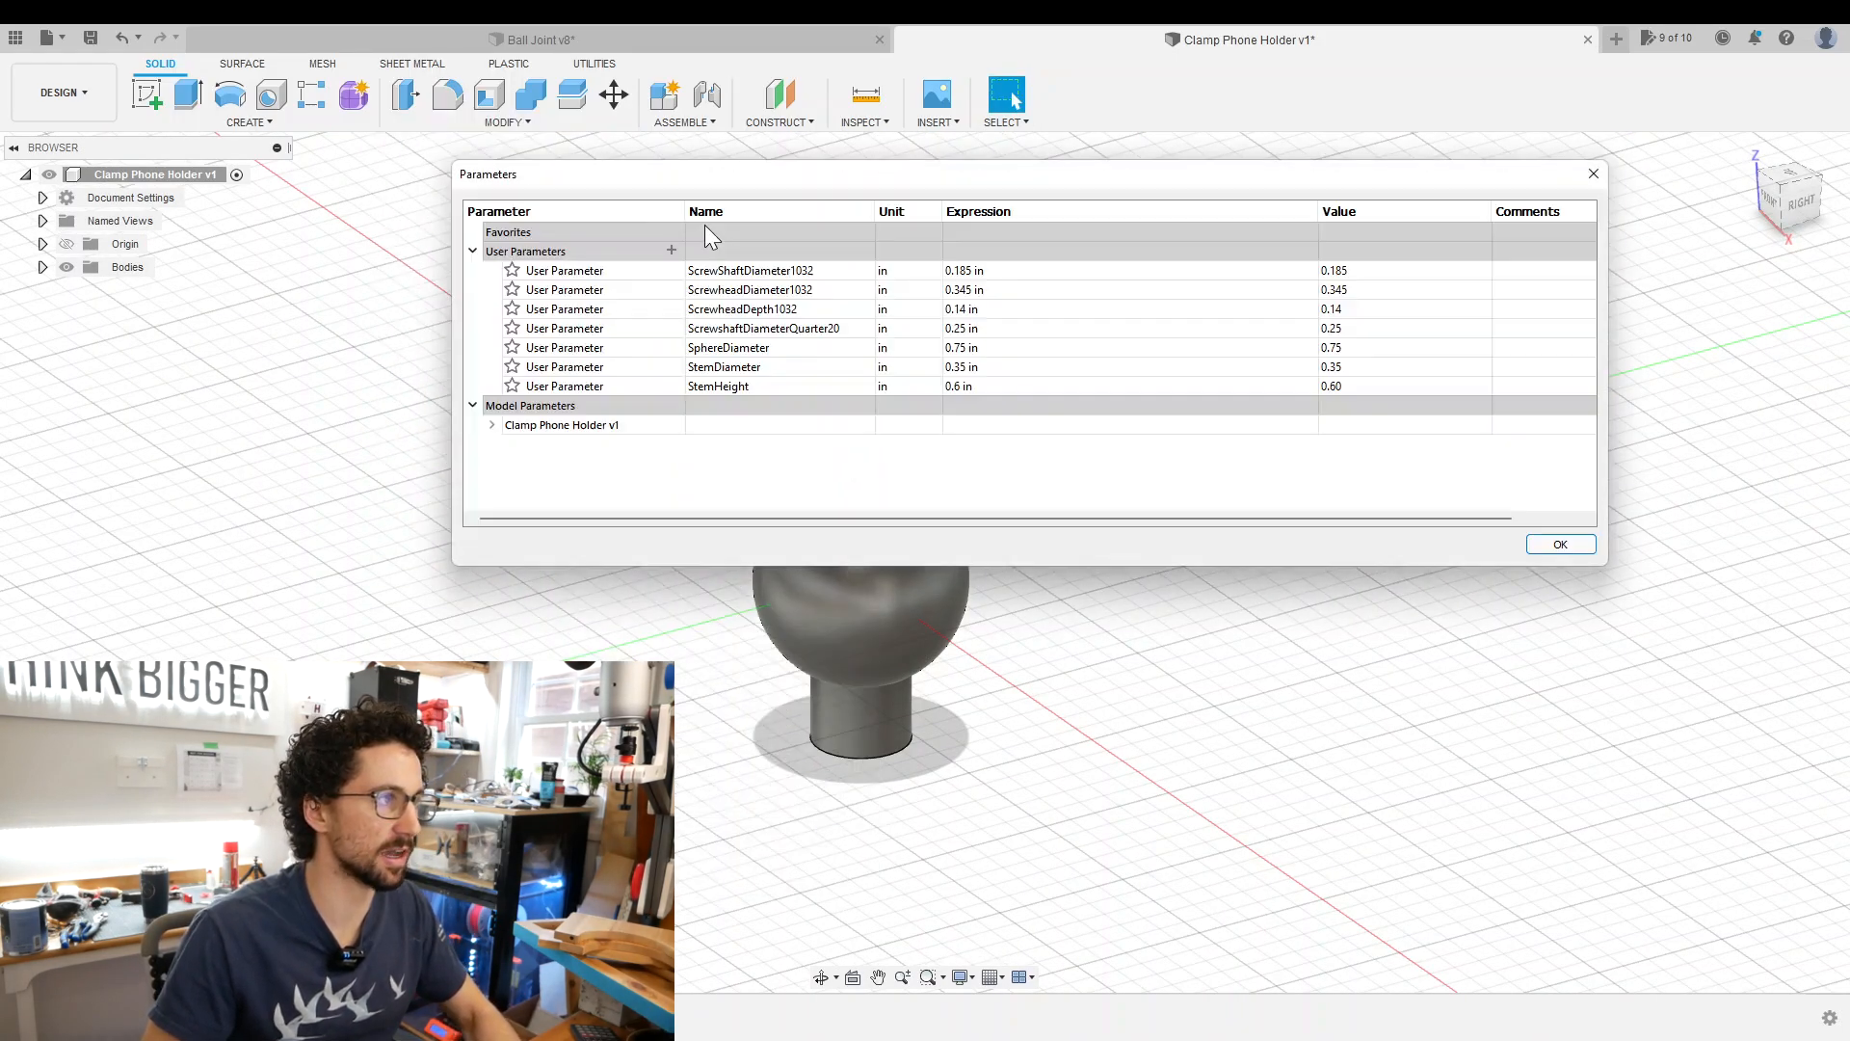
{"action": "left_click", "coordinate": [672, 250]}
{"action": "type", "text": "ShellThickness"}
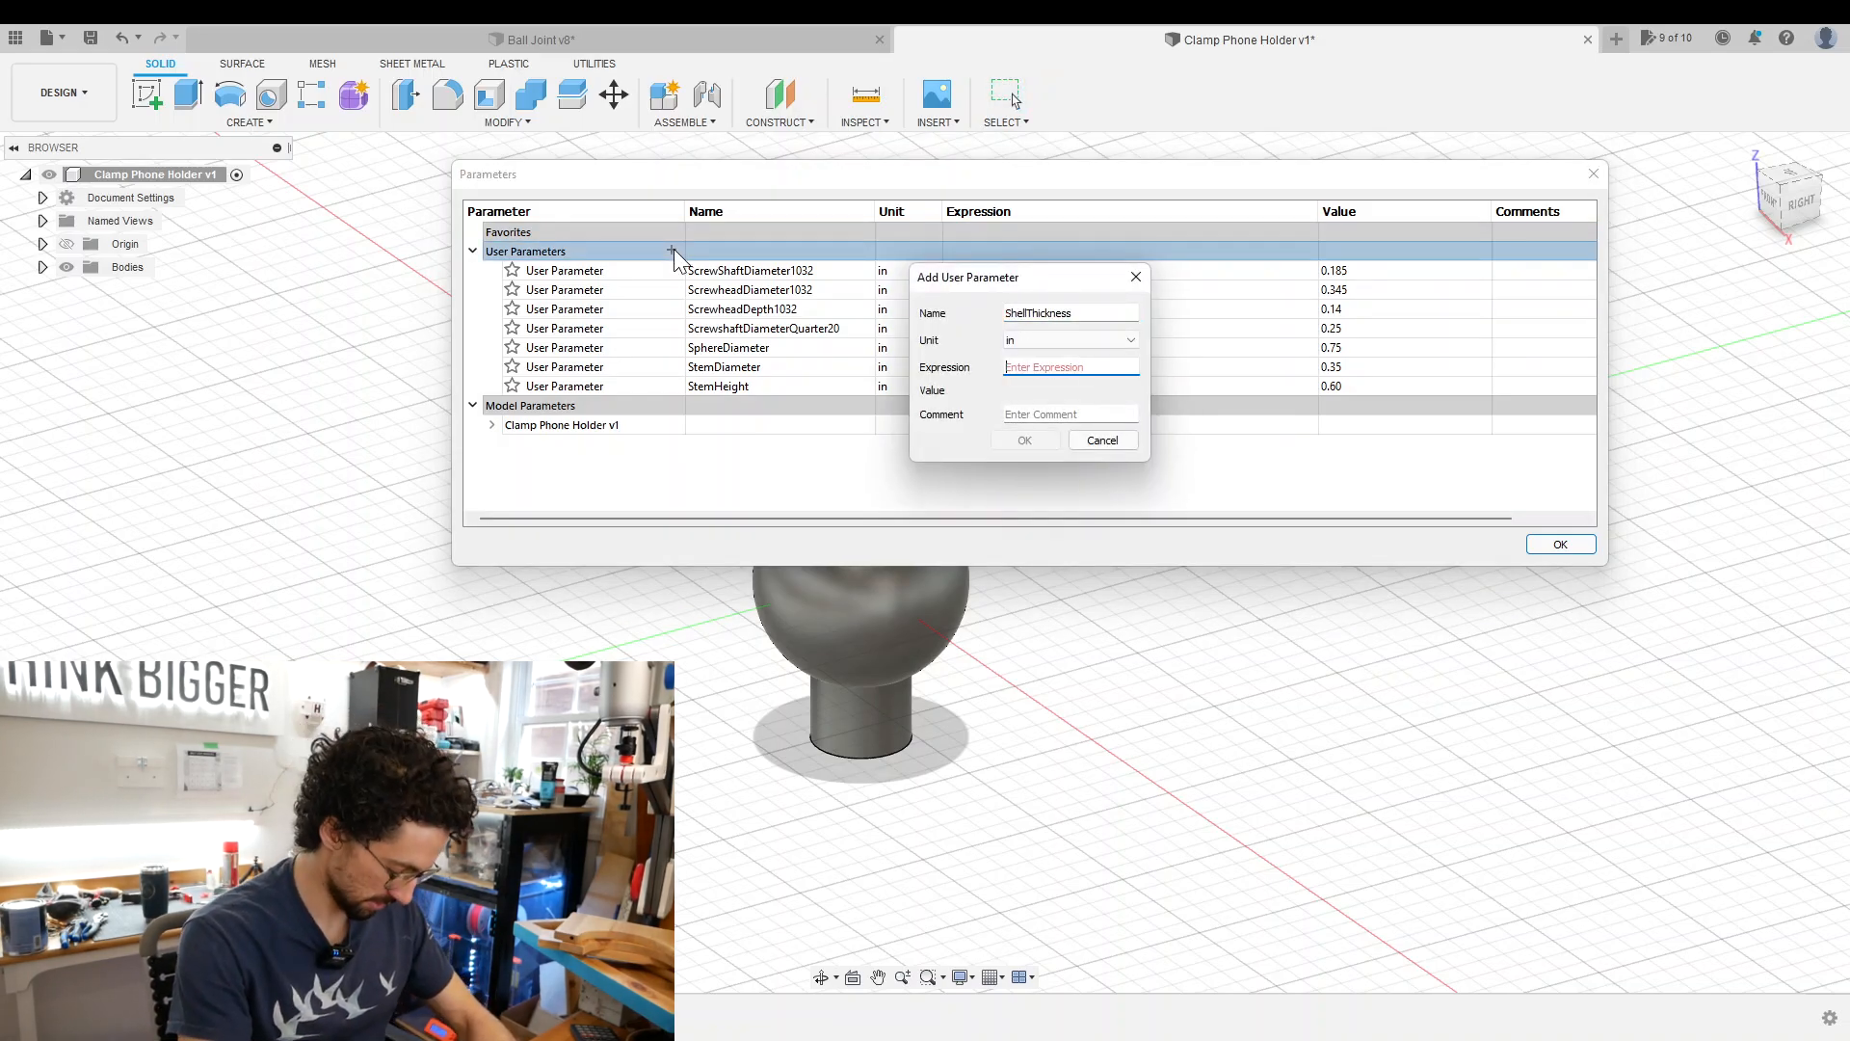
{"action": "type", "text": "0.1"}
{"action": "key", "text": "Return"}
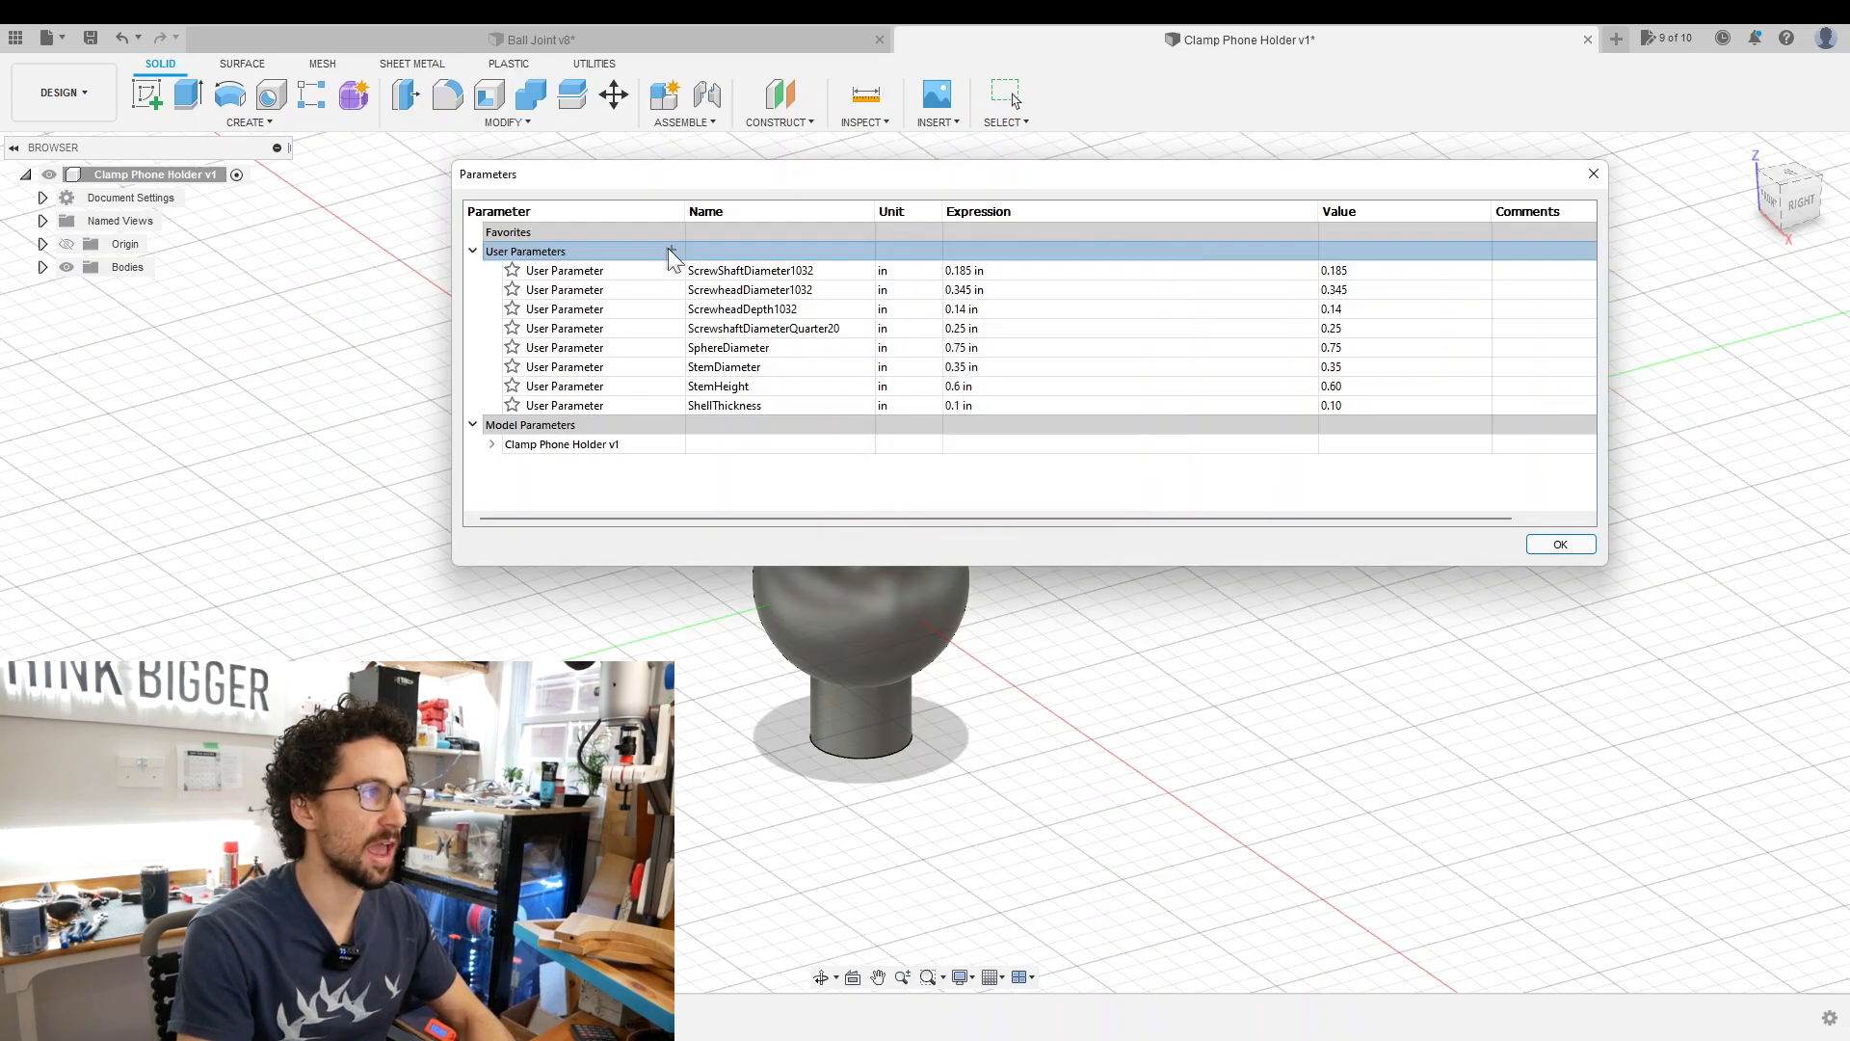
{"action": "left_click", "coordinate": [668, 255]}
{"action": "type", "text": "0.005"}
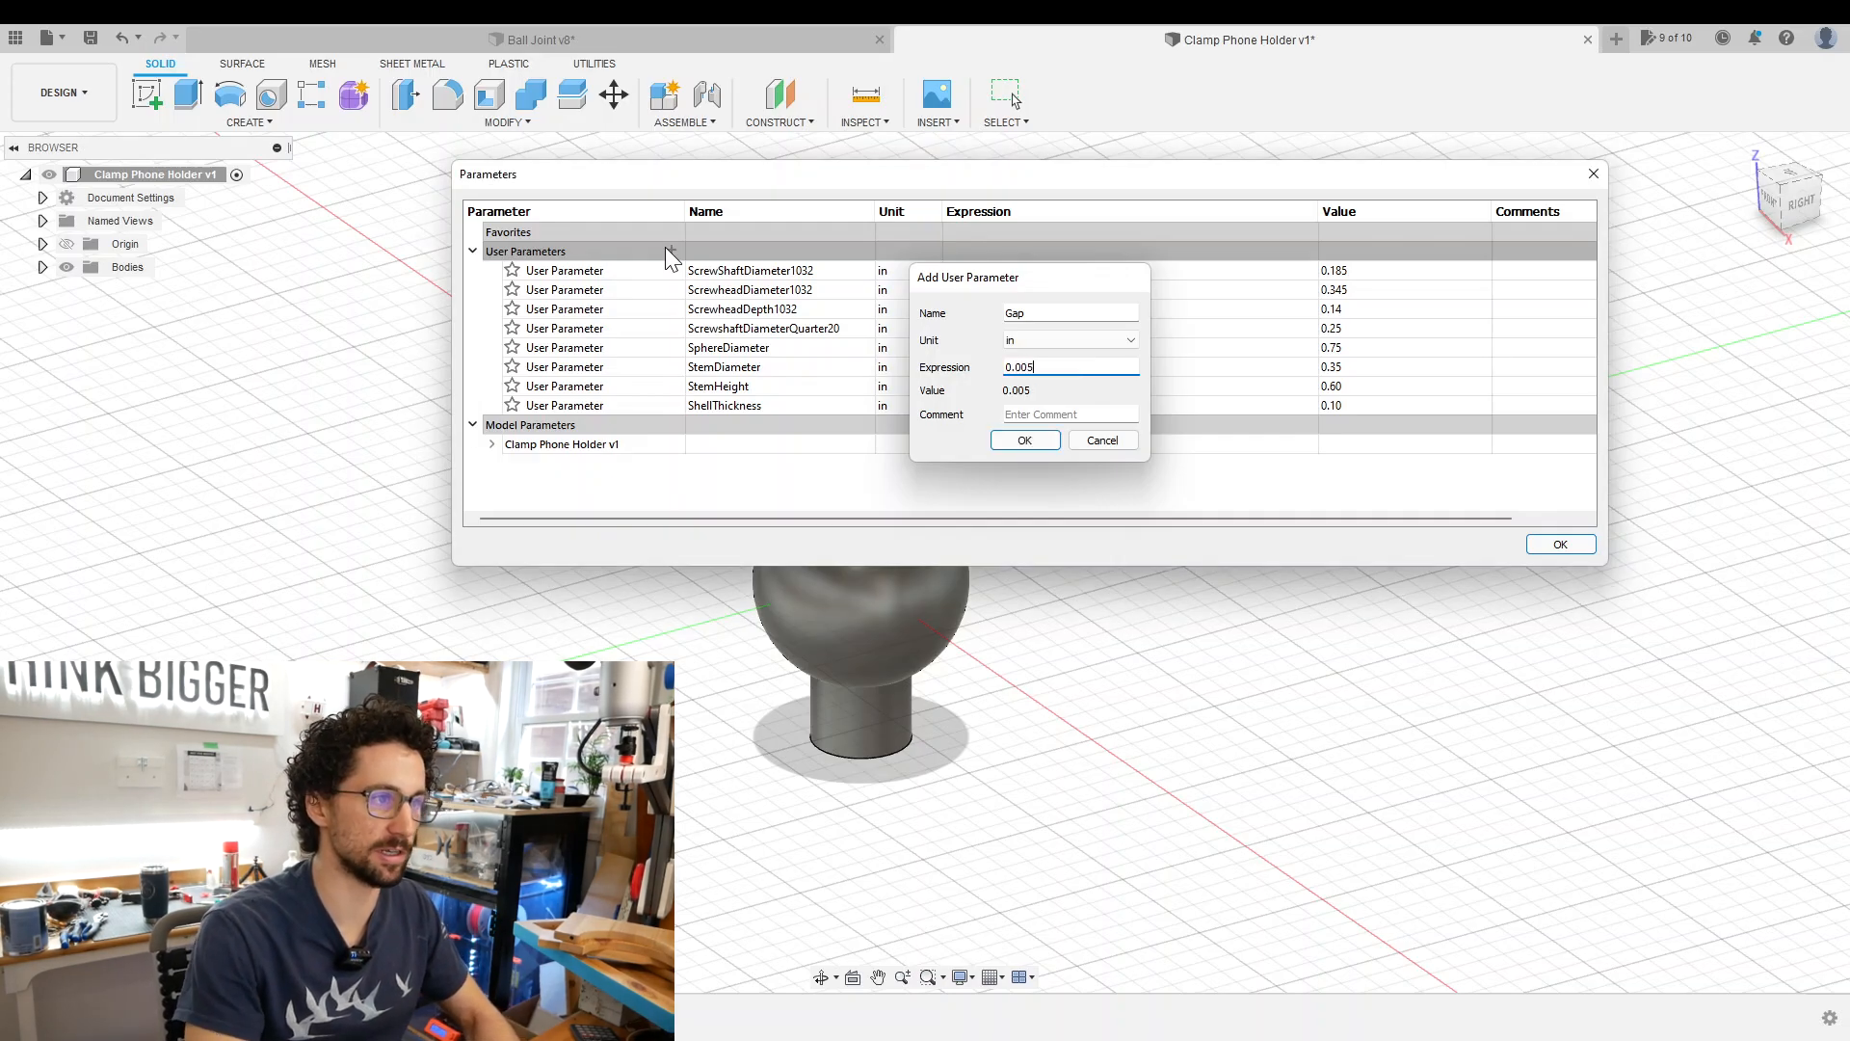
{"action": "key", "text": "Return"}
{"action": "key", "text": "Return"}
Create a larger sphere at the origin, SphereDiameter+2*ShellThickness+2*Gap, as a New Body.
{"action": "left_click", "coordinate": [251, 123]}
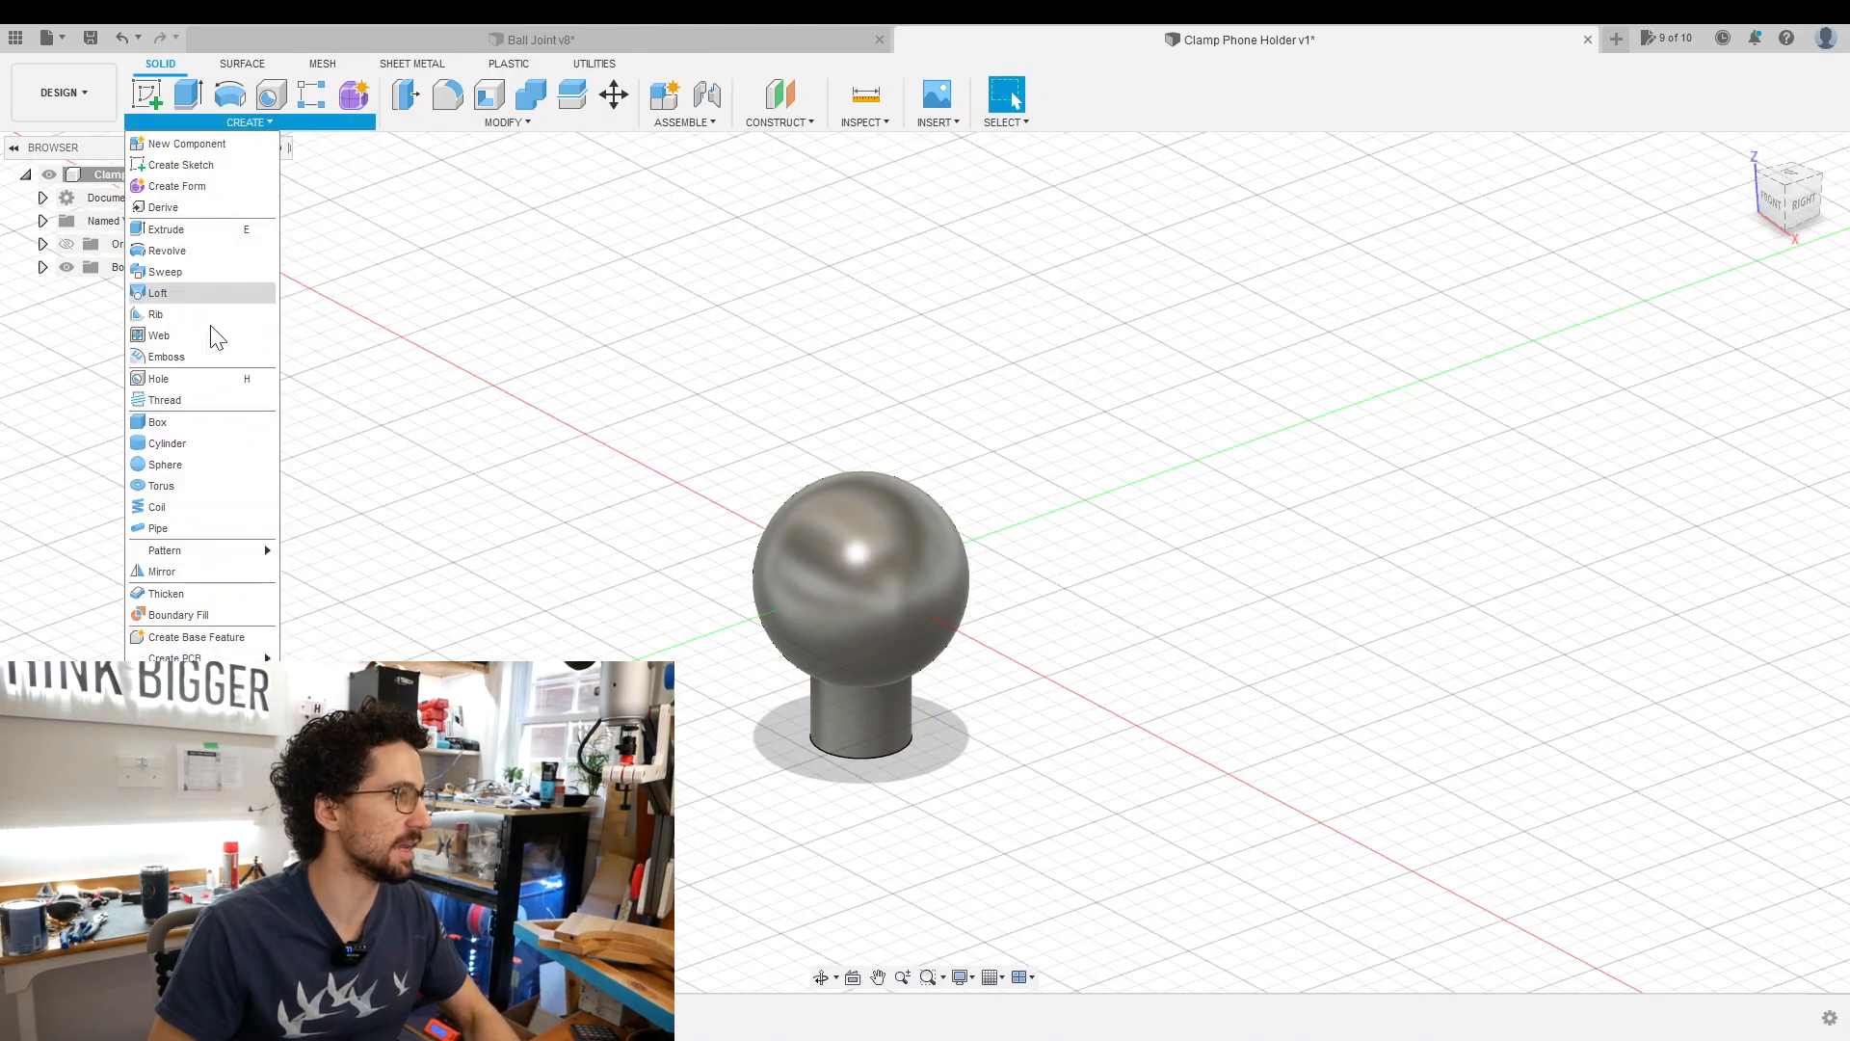
{"action": "left_click", "coordinate": [185, 463]}
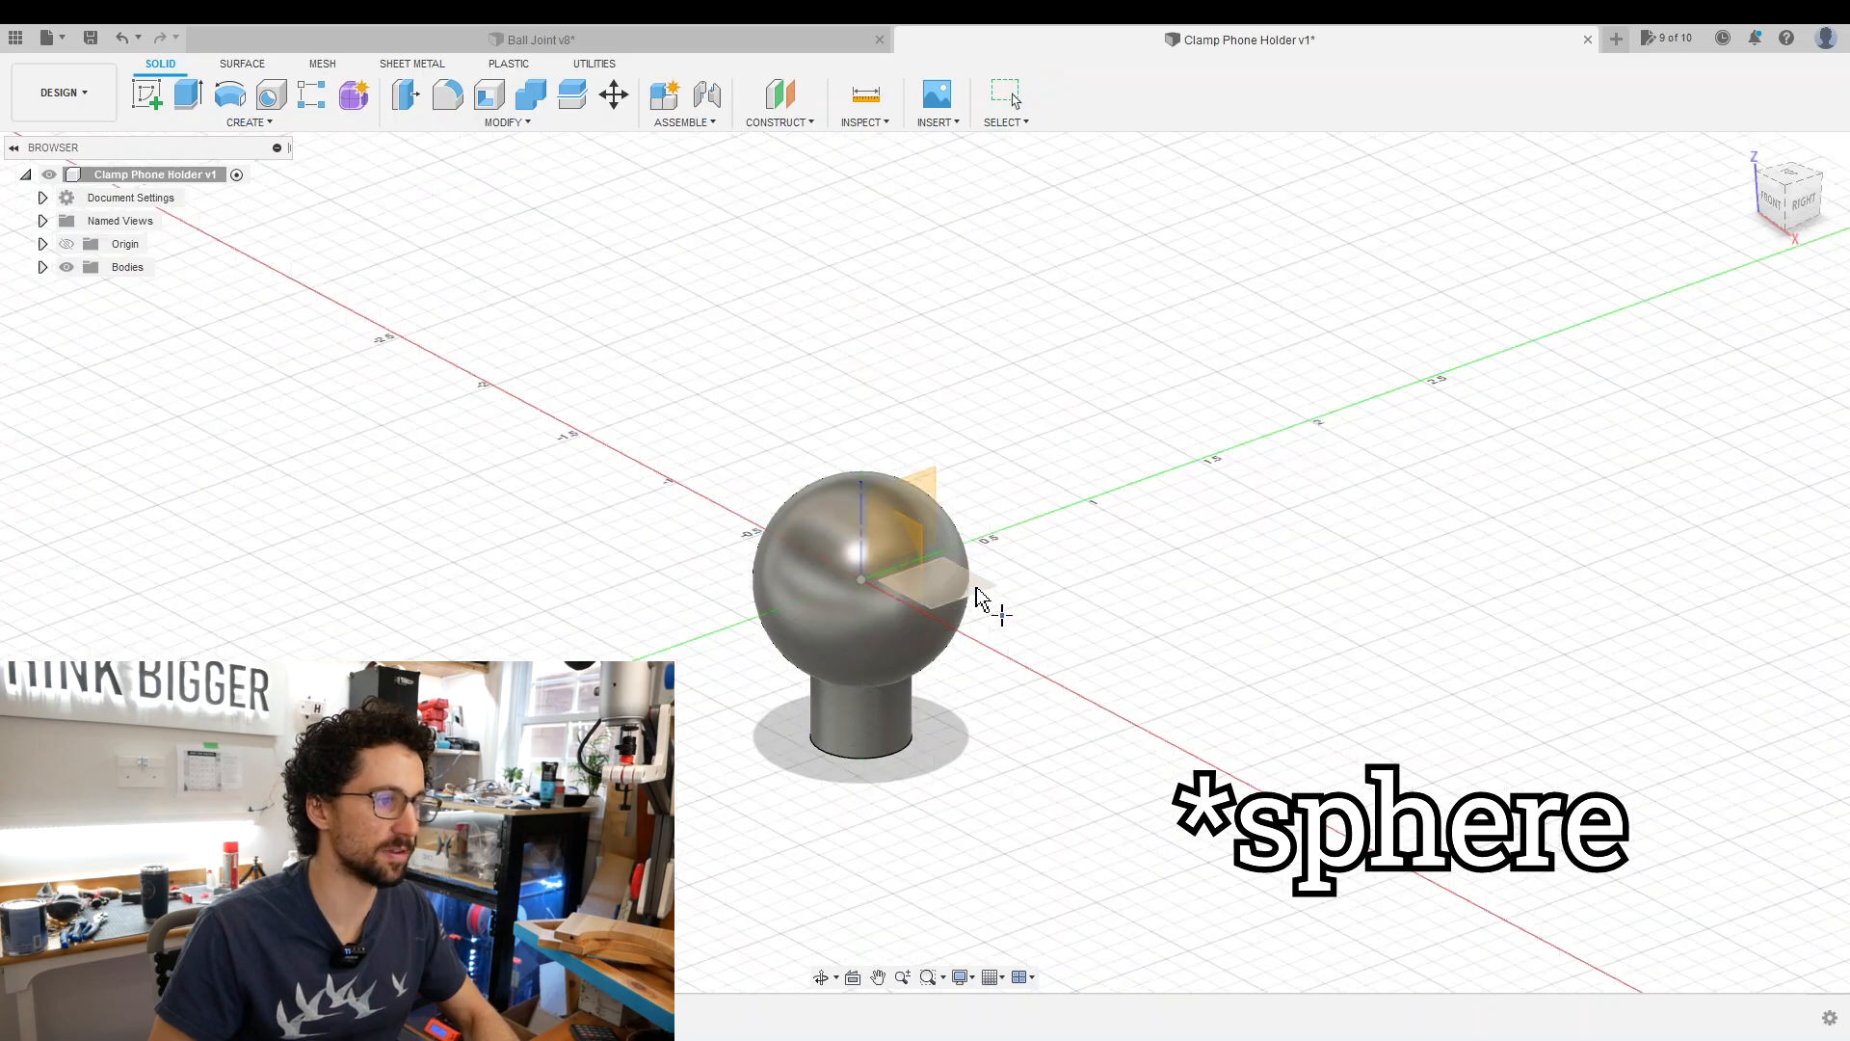
{"action": "left_click", "coordinate": [976, 597]}
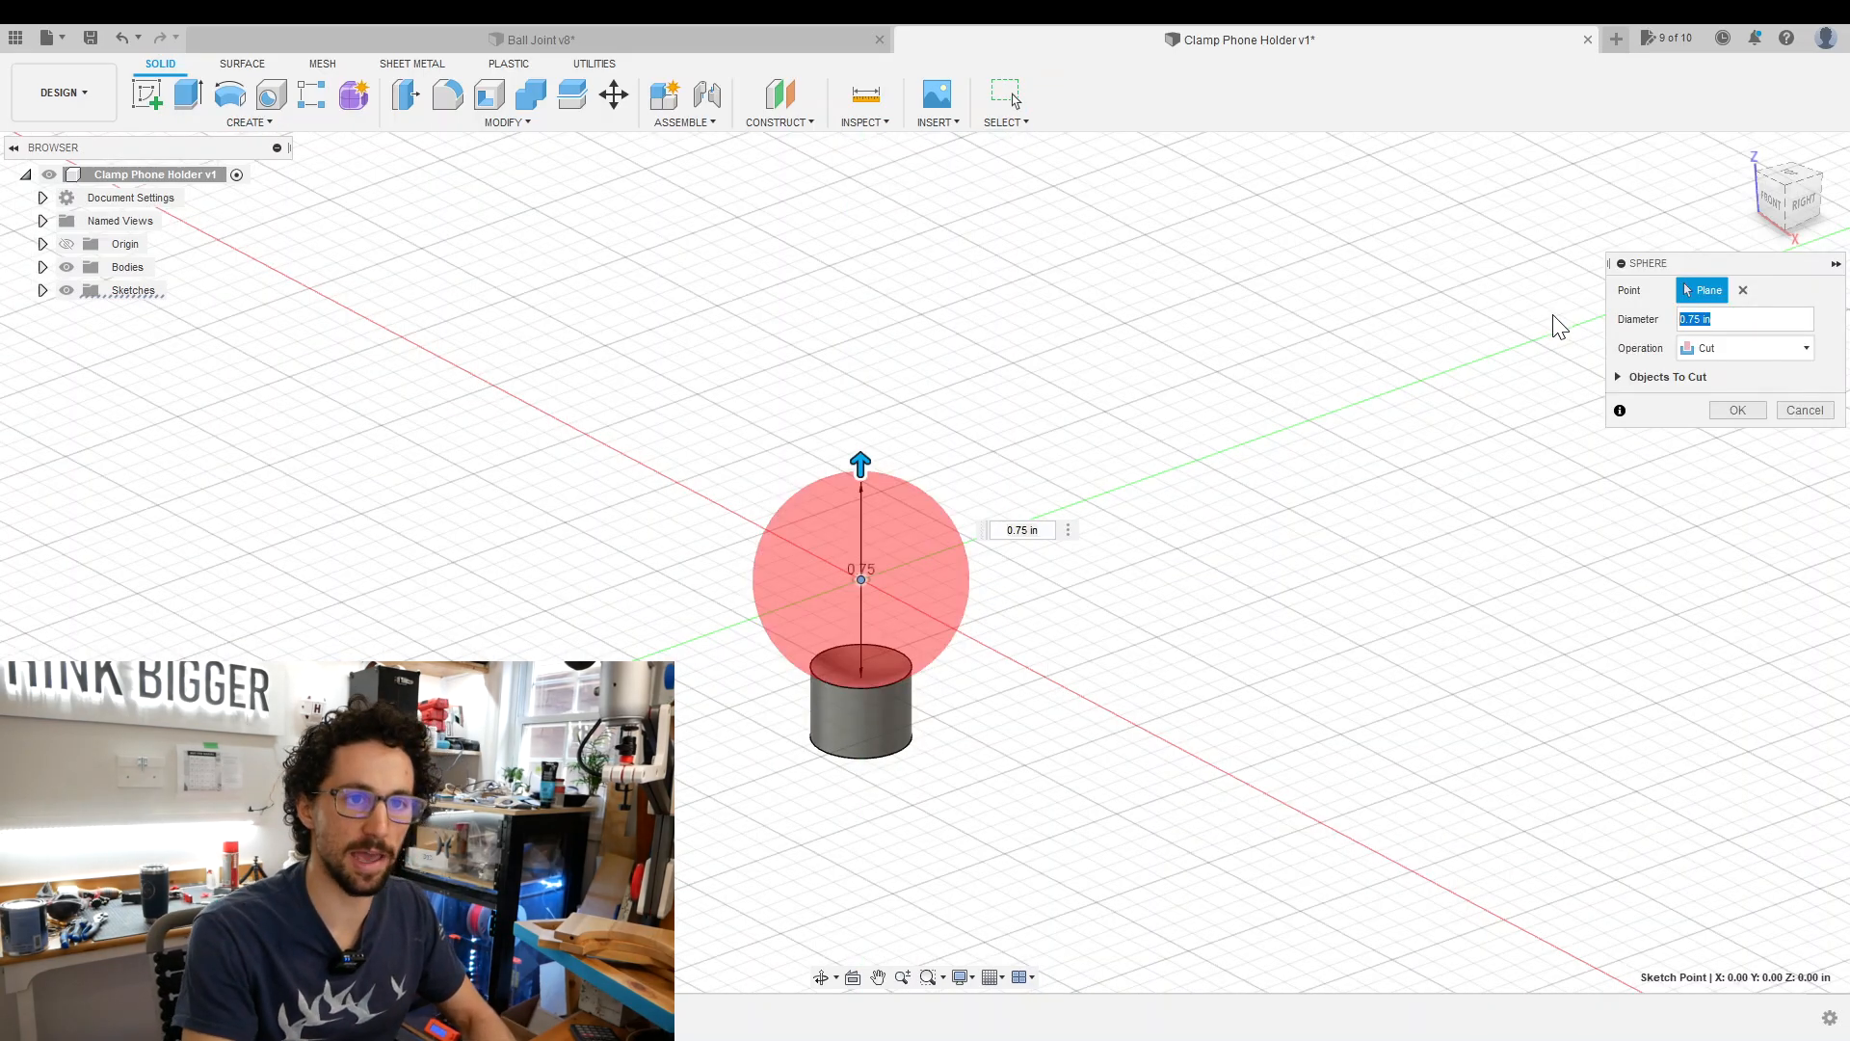
{"action": "type", "text": "sph"}
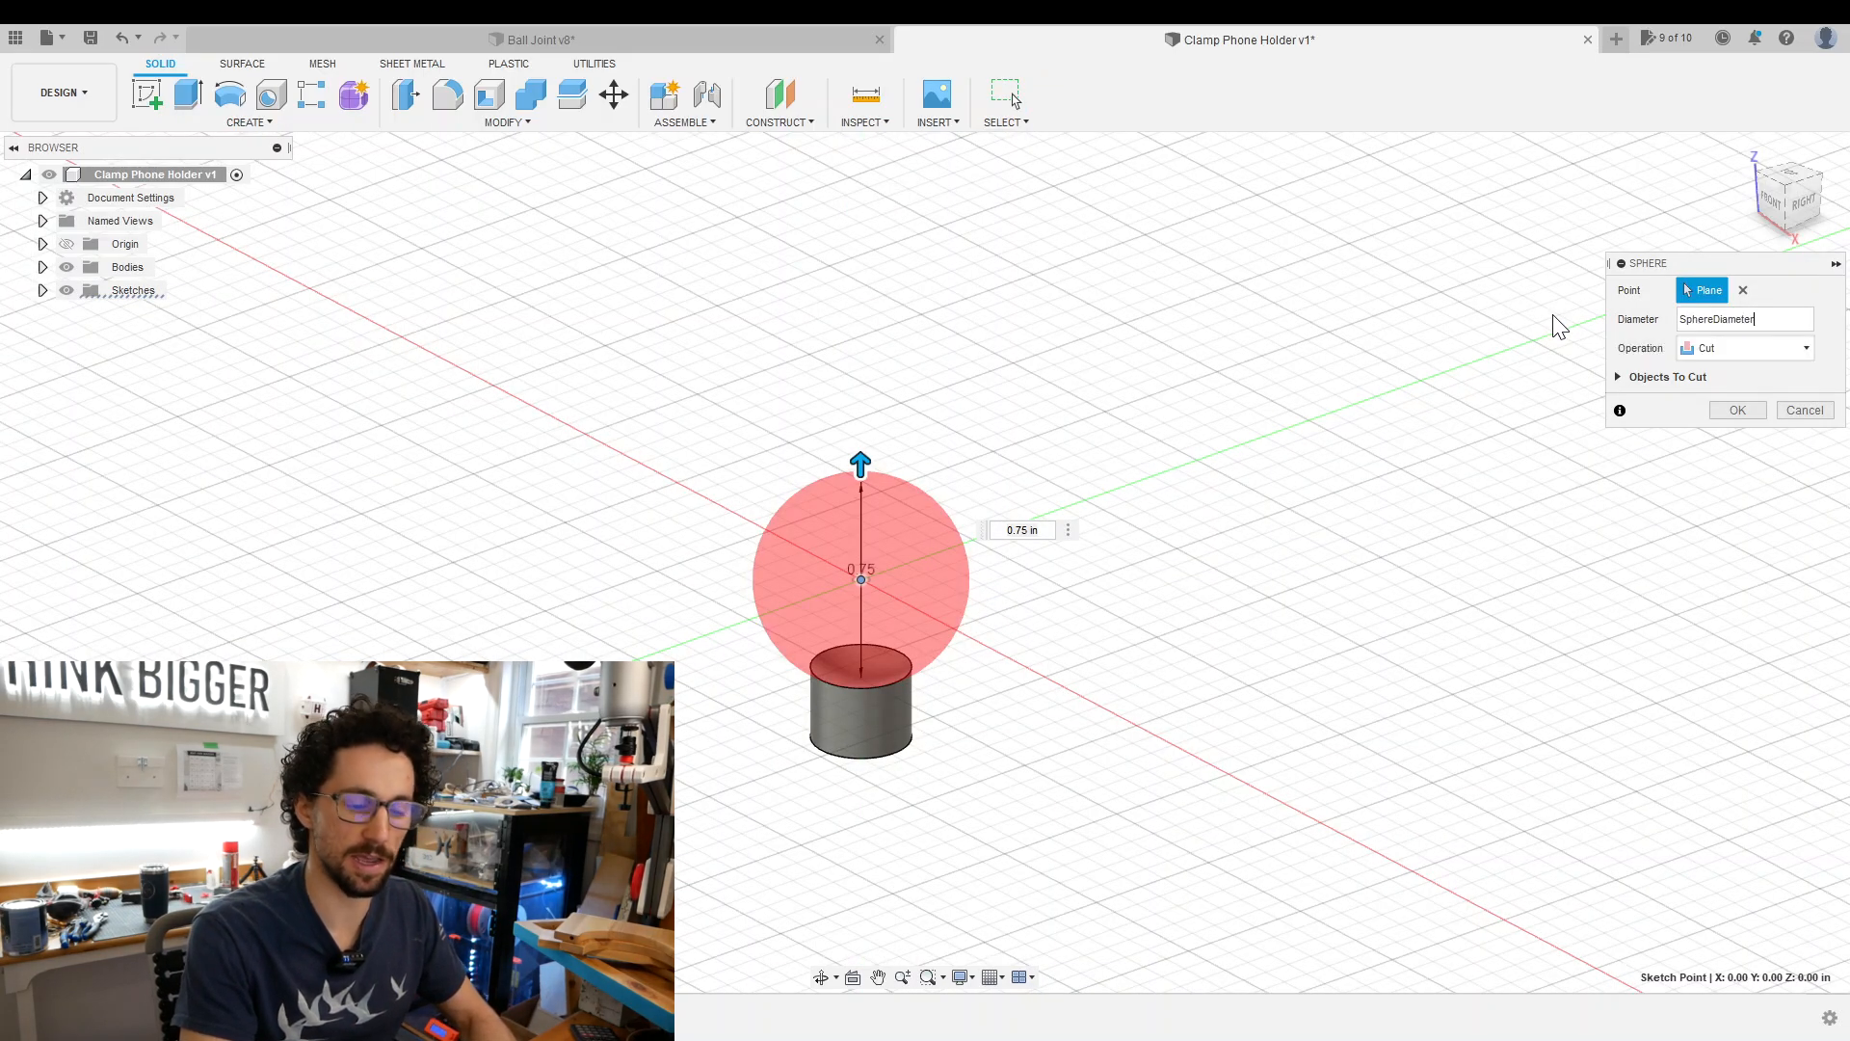
{"action": "type", "text": "+2"}
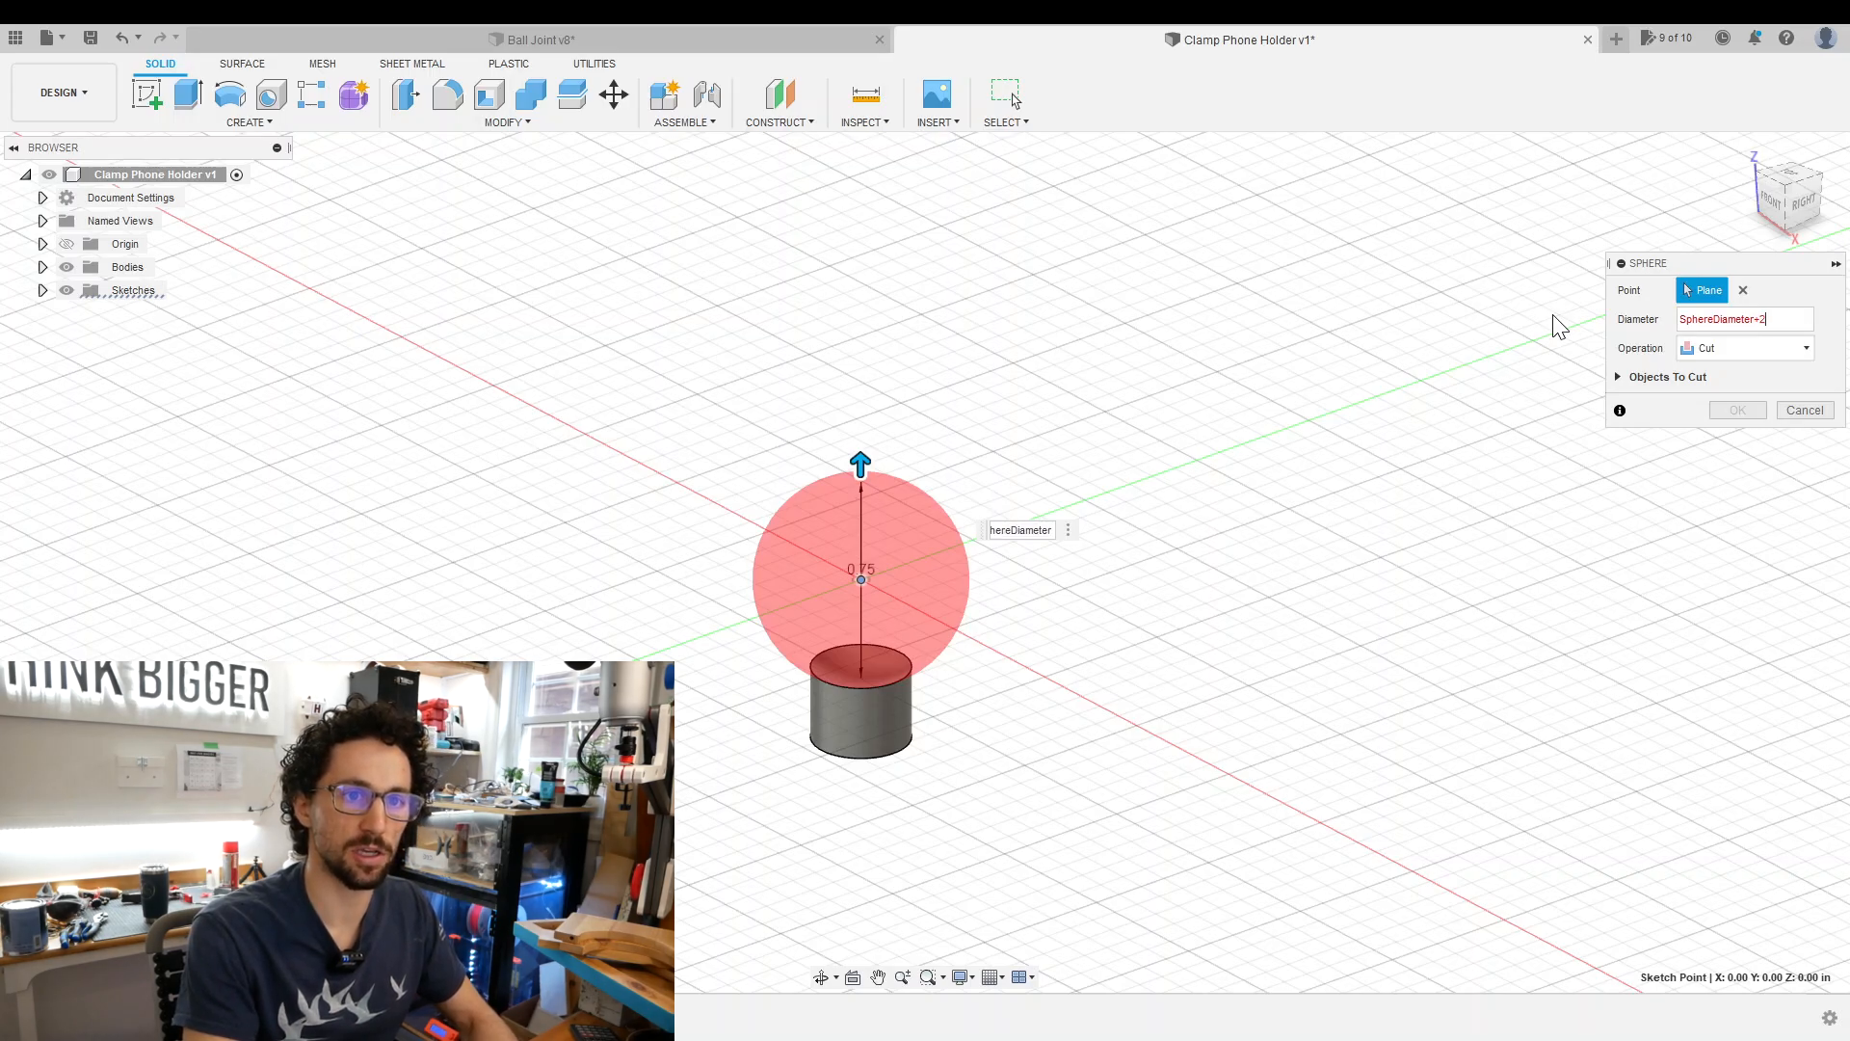
{"action": "type", "text": "\""}
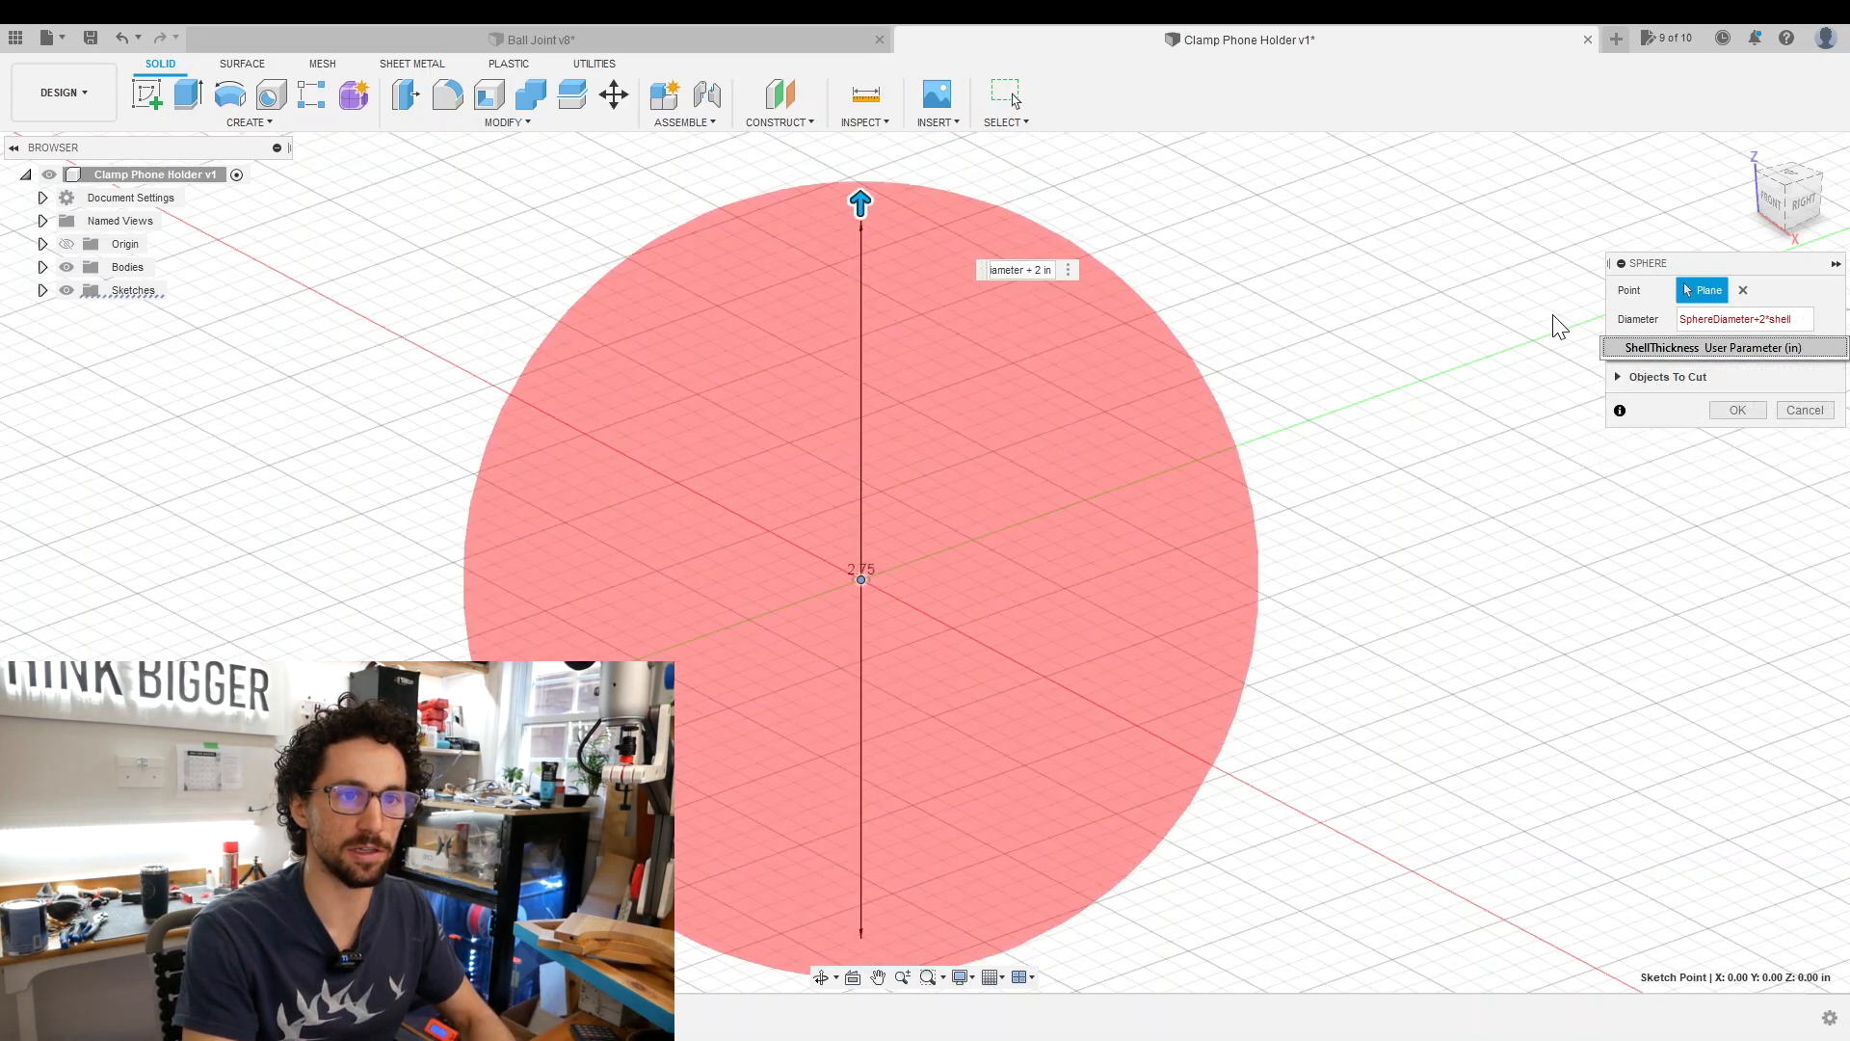
{"action": "type", "text": "s"}
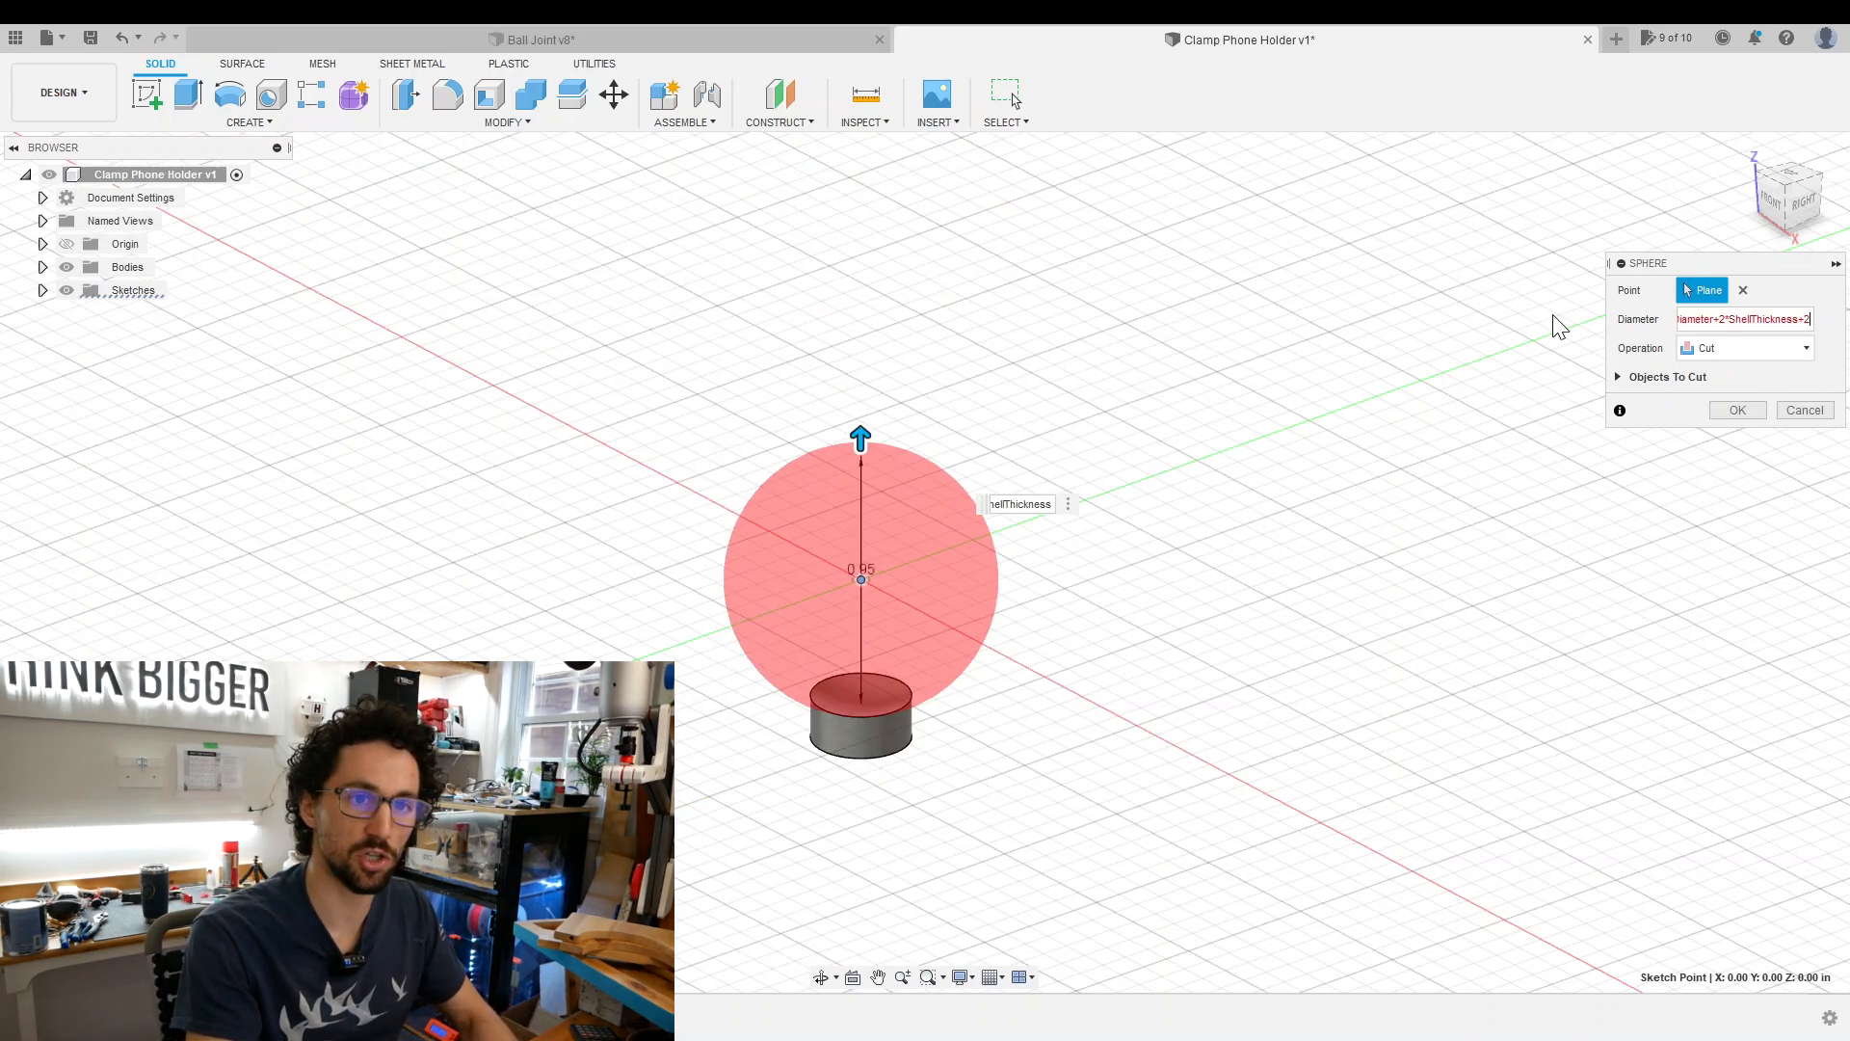
{"action": "type", "text": "*Gap"}
{"action": "left_click", "coordinate": [1745, 346]}
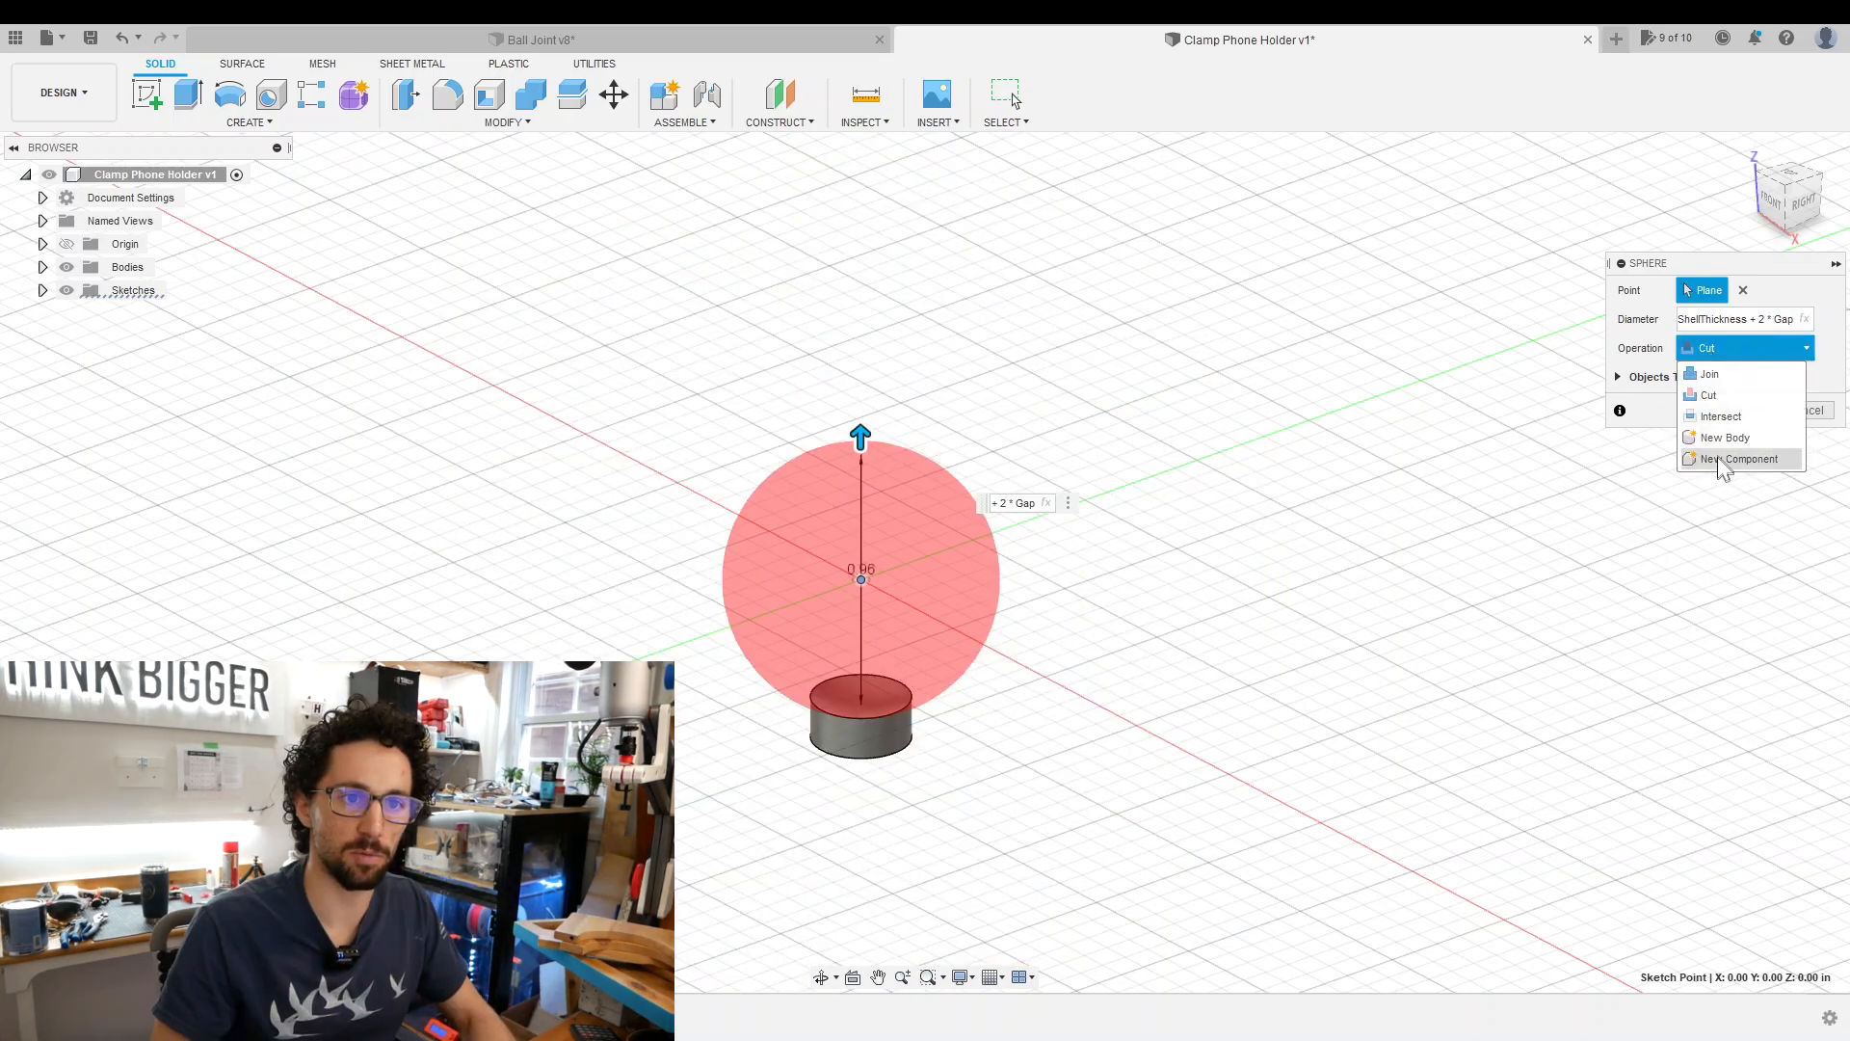
{"action": "left_click", "coordinate": [1724, 438]}
Shell the outer sphere with ShellThickness as the inside wall thickness.
{"action": "left_click", "coordinate": [1744, 411]}
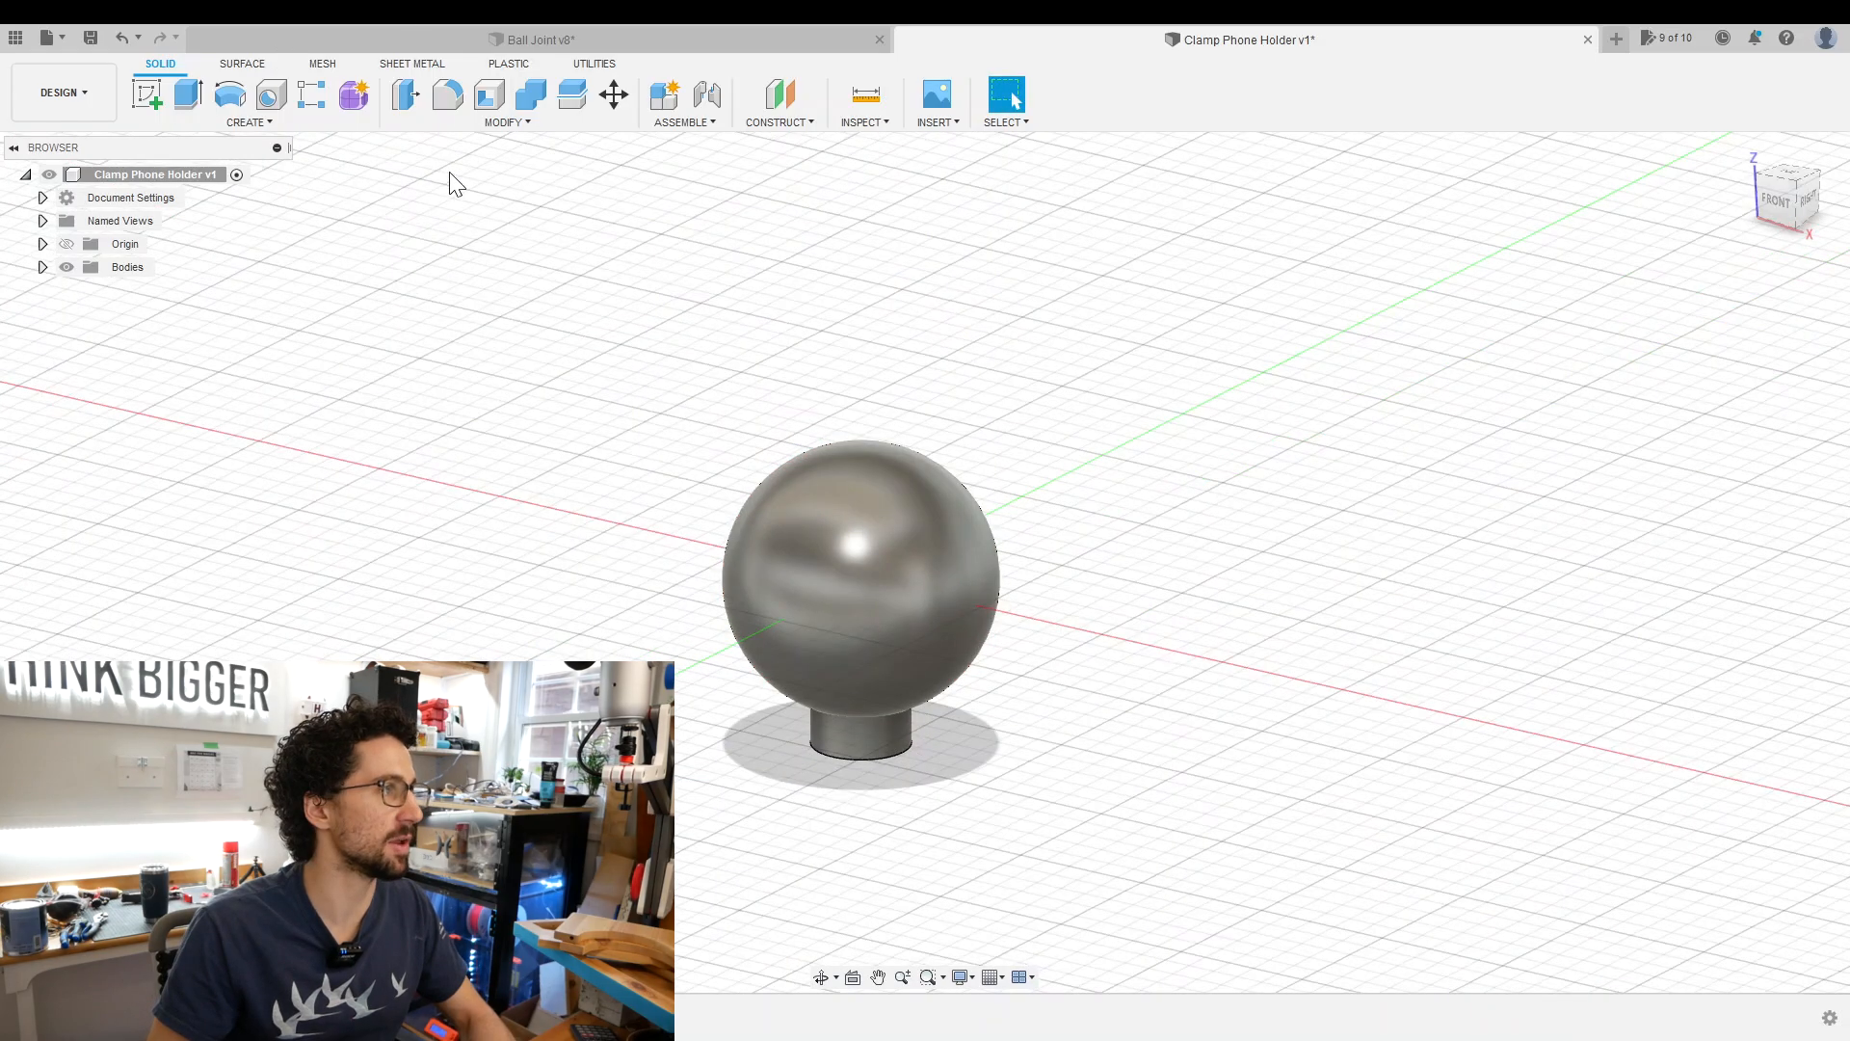
{"action": "left_click", "coordinate": [490, 95]}
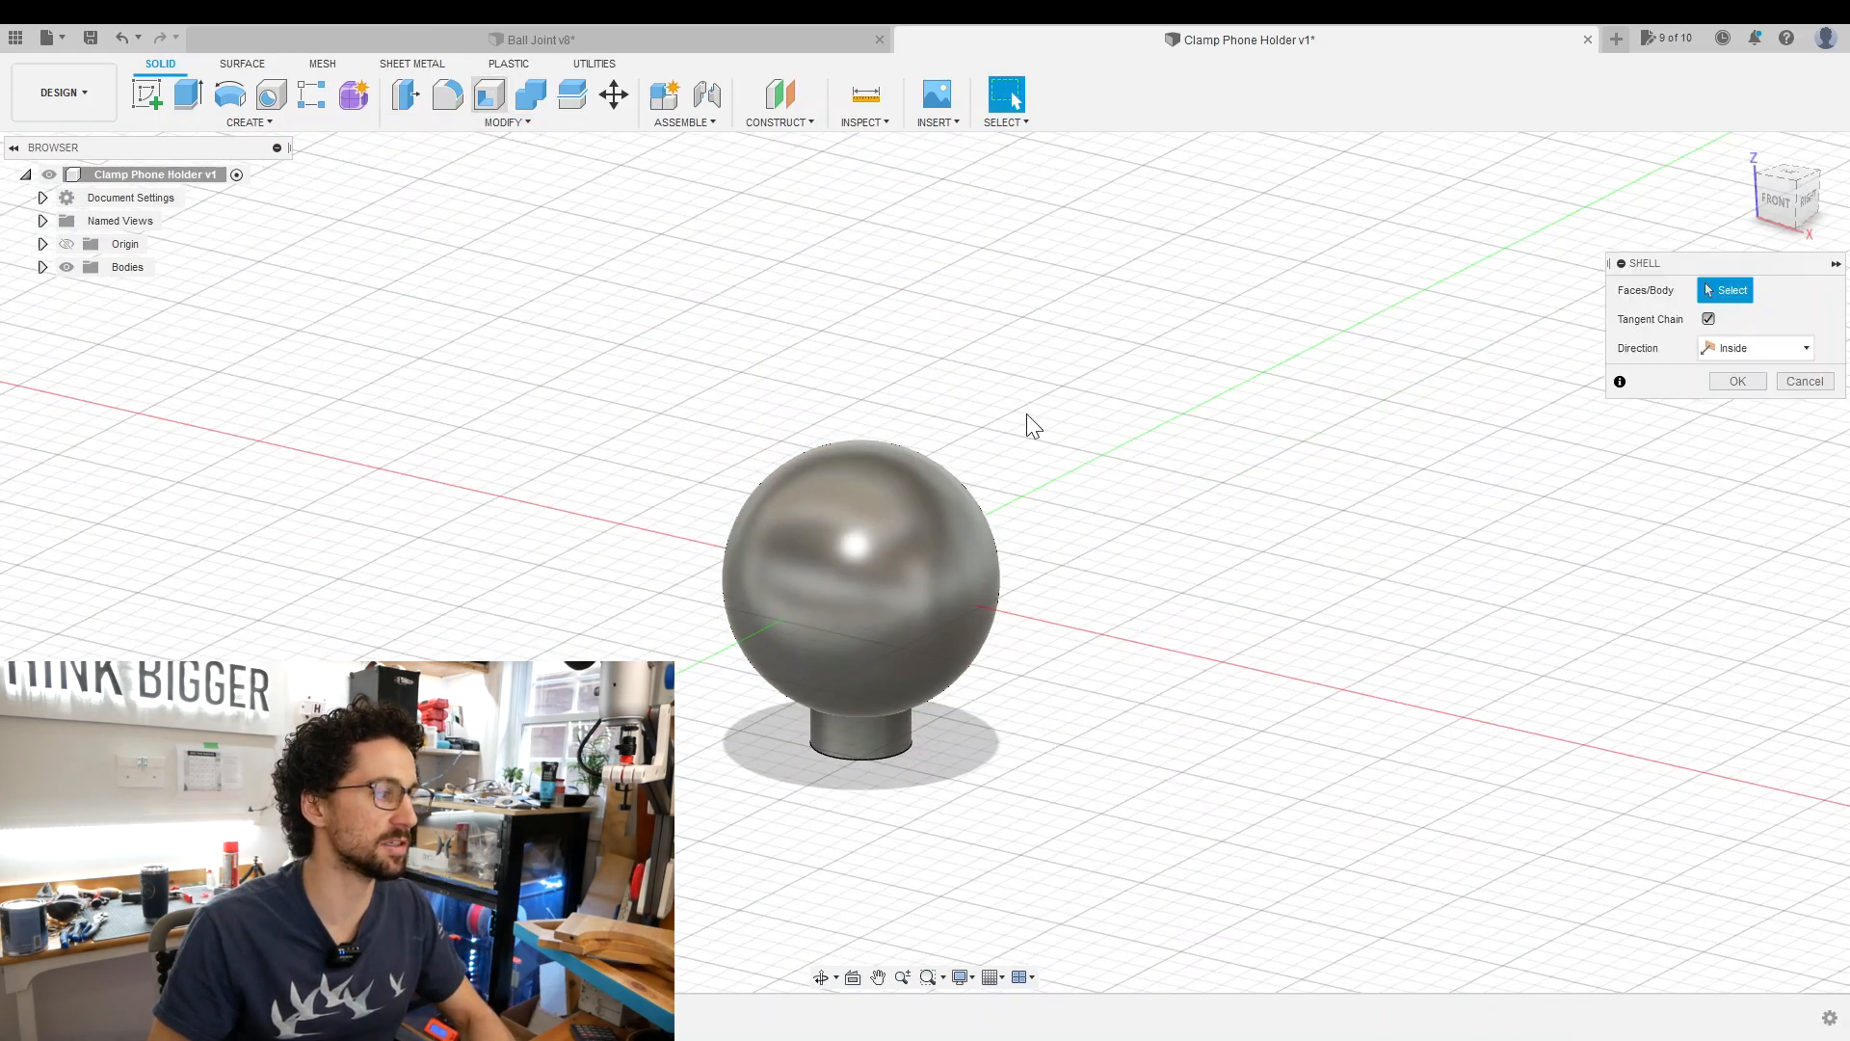
{"action": "left_click", "coordinate": [972, 618]}
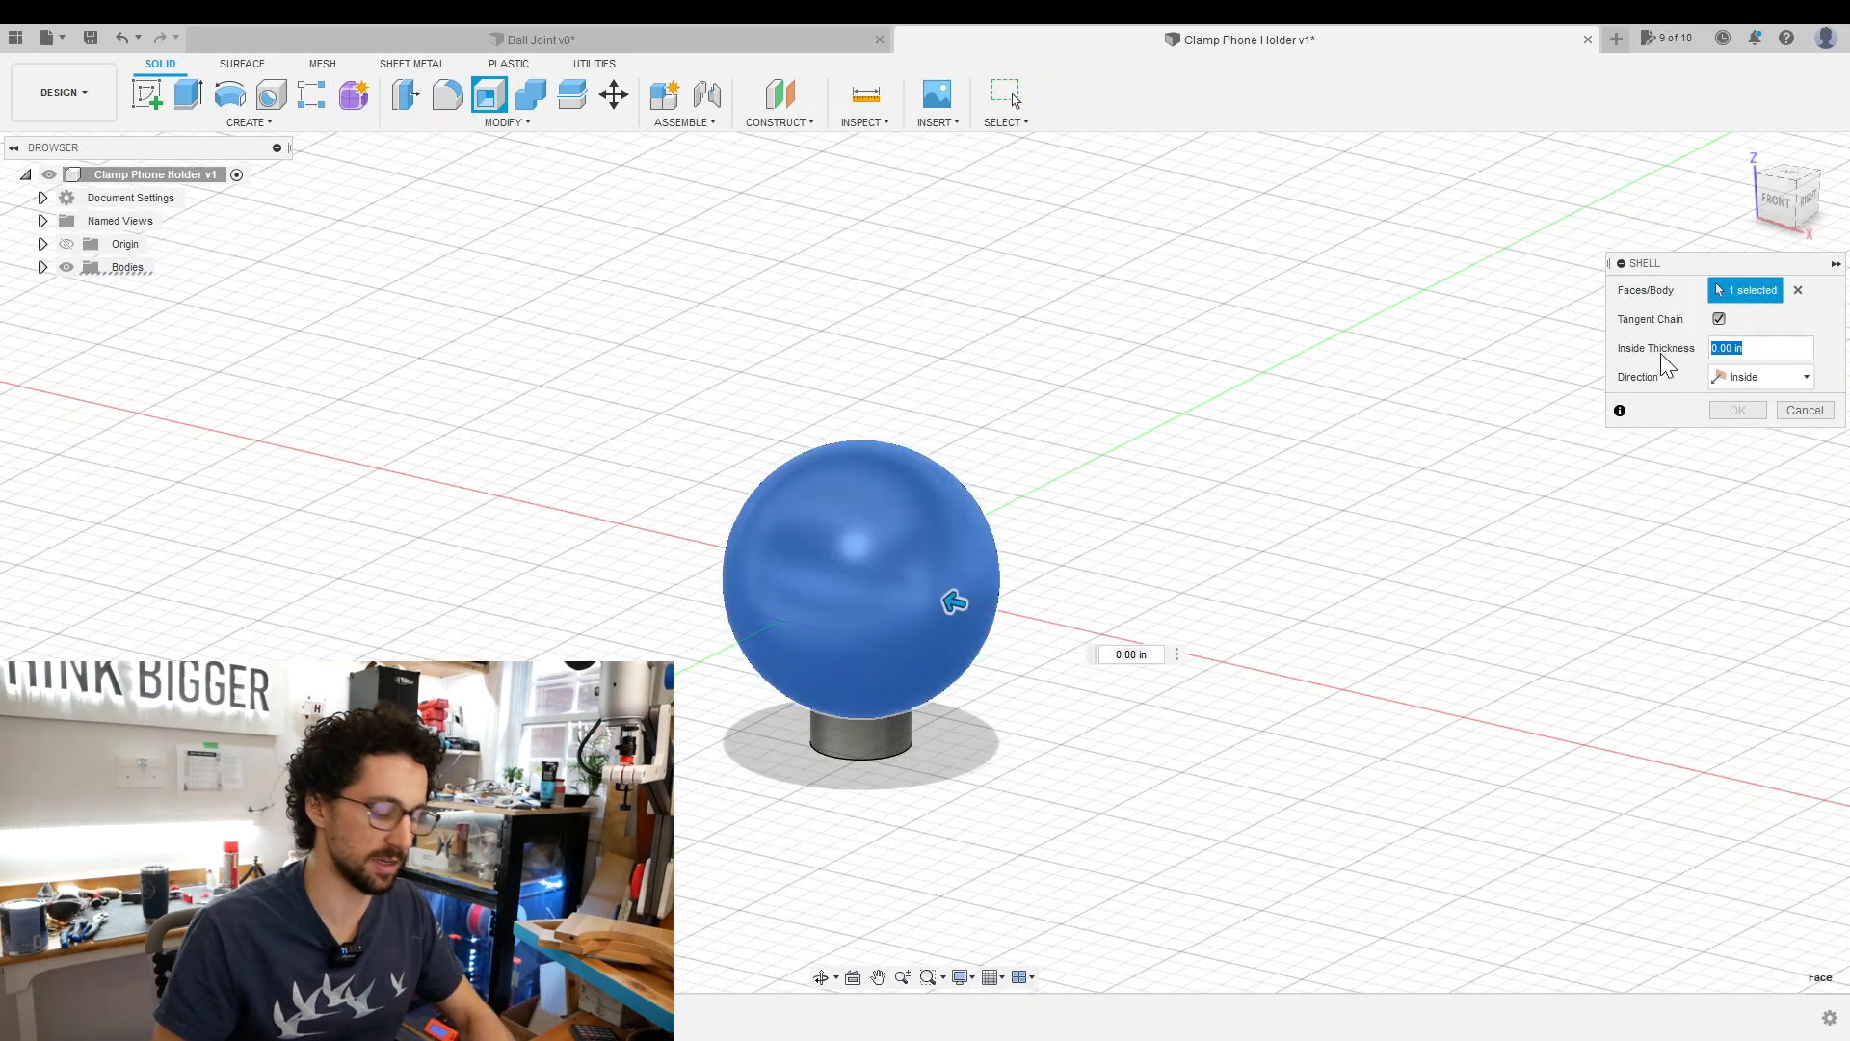
{"action": "type", "text": "Shell"}
{"action": "key", "text": "Return"}
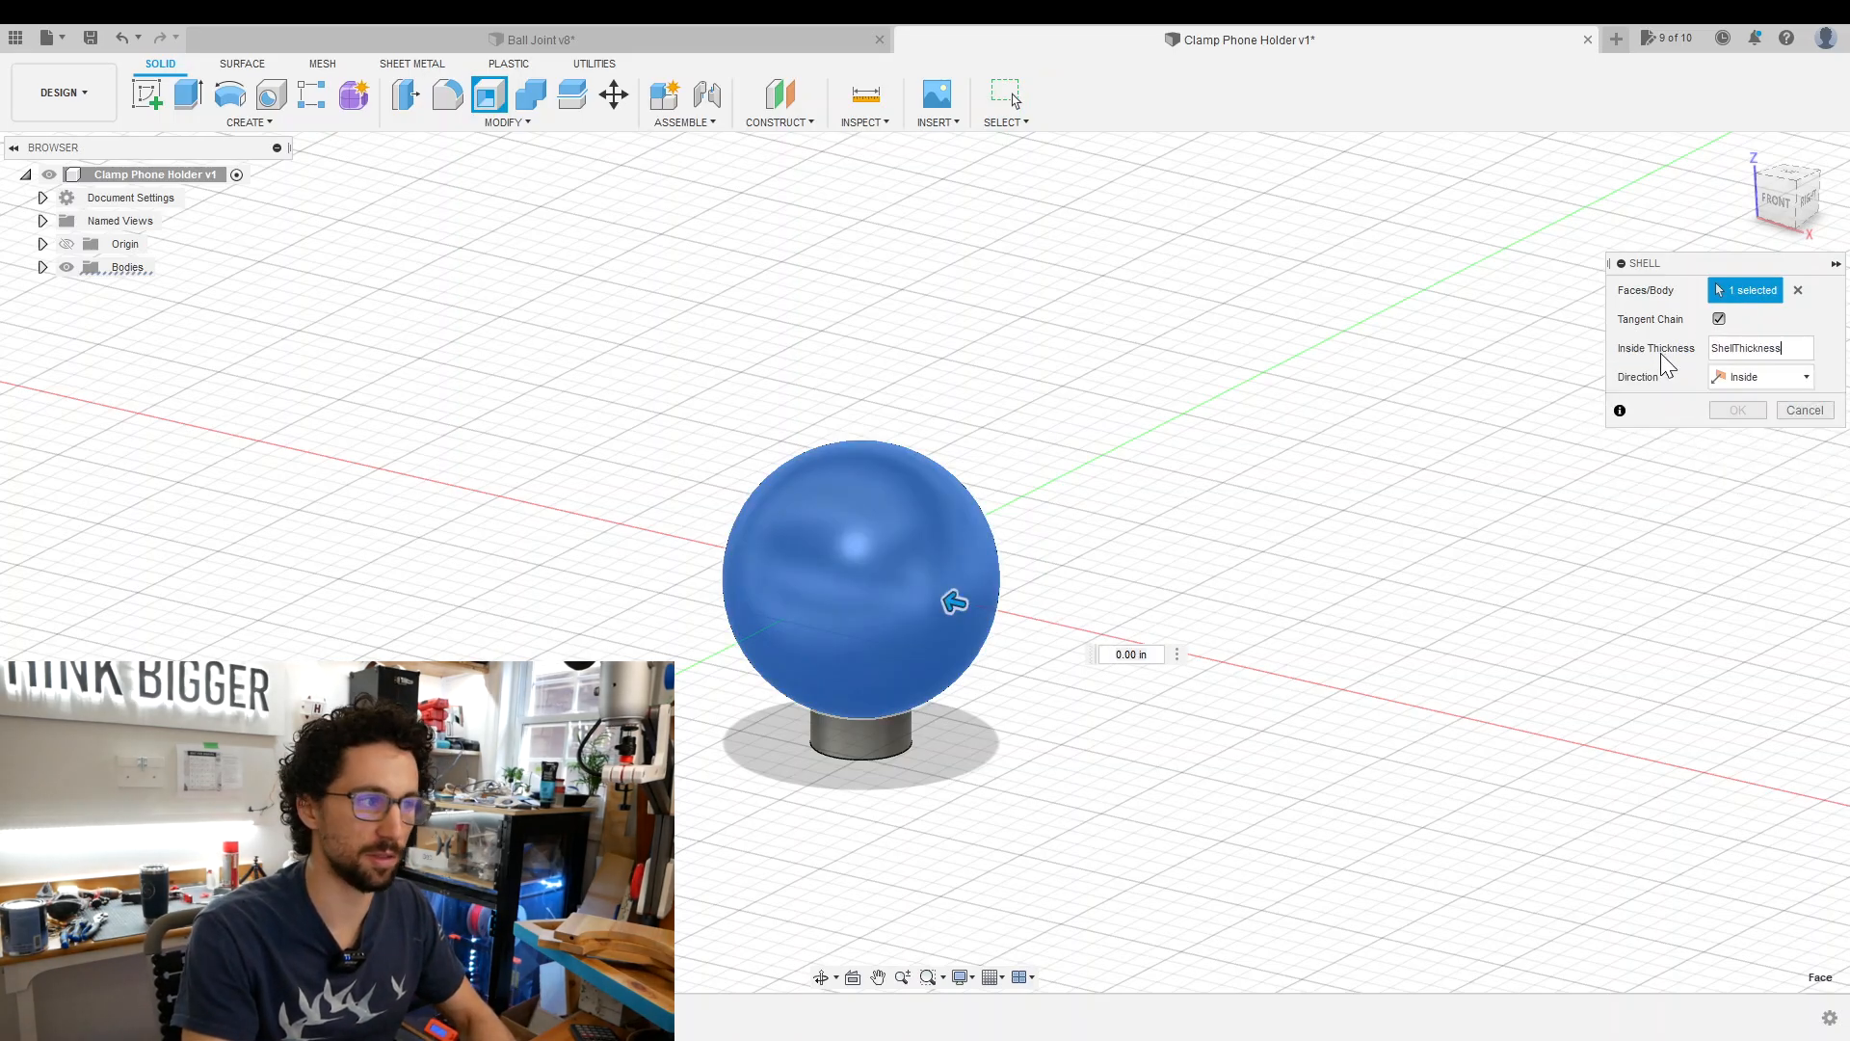
{"action": "left_click", "coordinate": [1739, 412]}
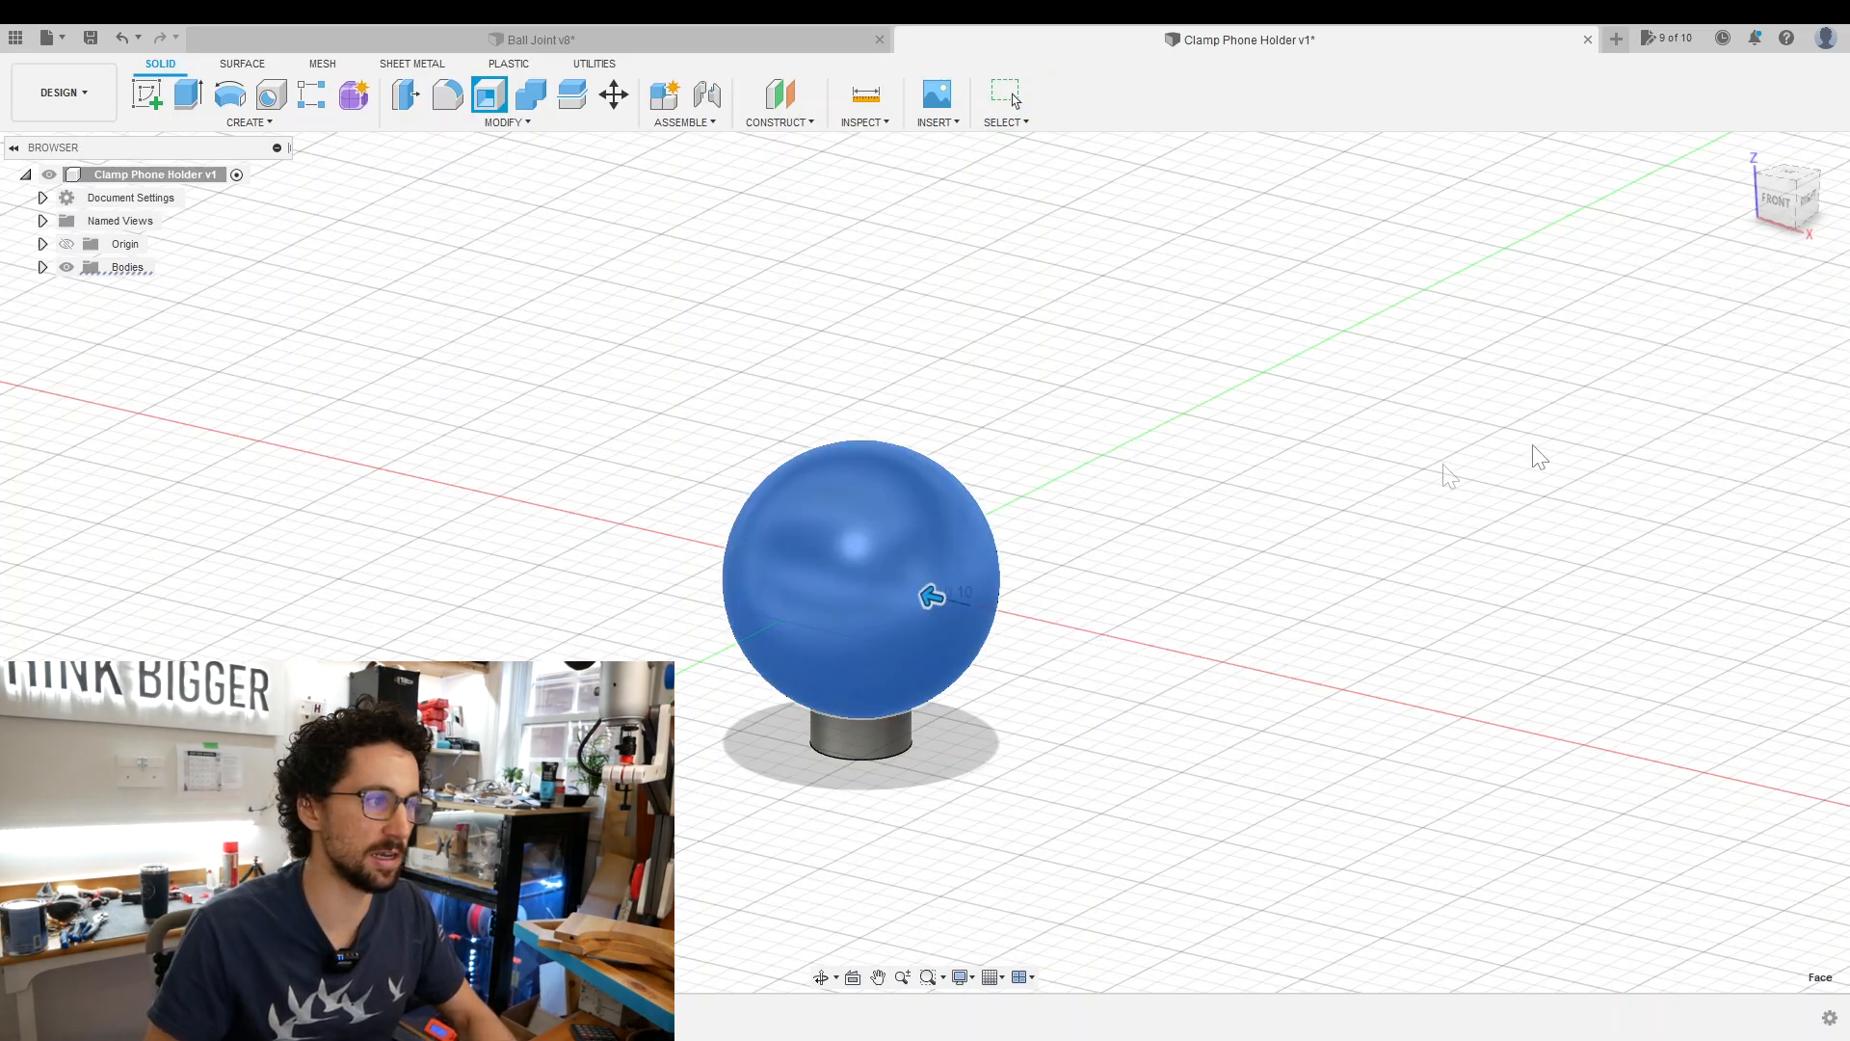
Run a Section Analysis on the XY plane to check the gap between shell and ball.
{"action": "left_click", "coordinate": [867, 122]}
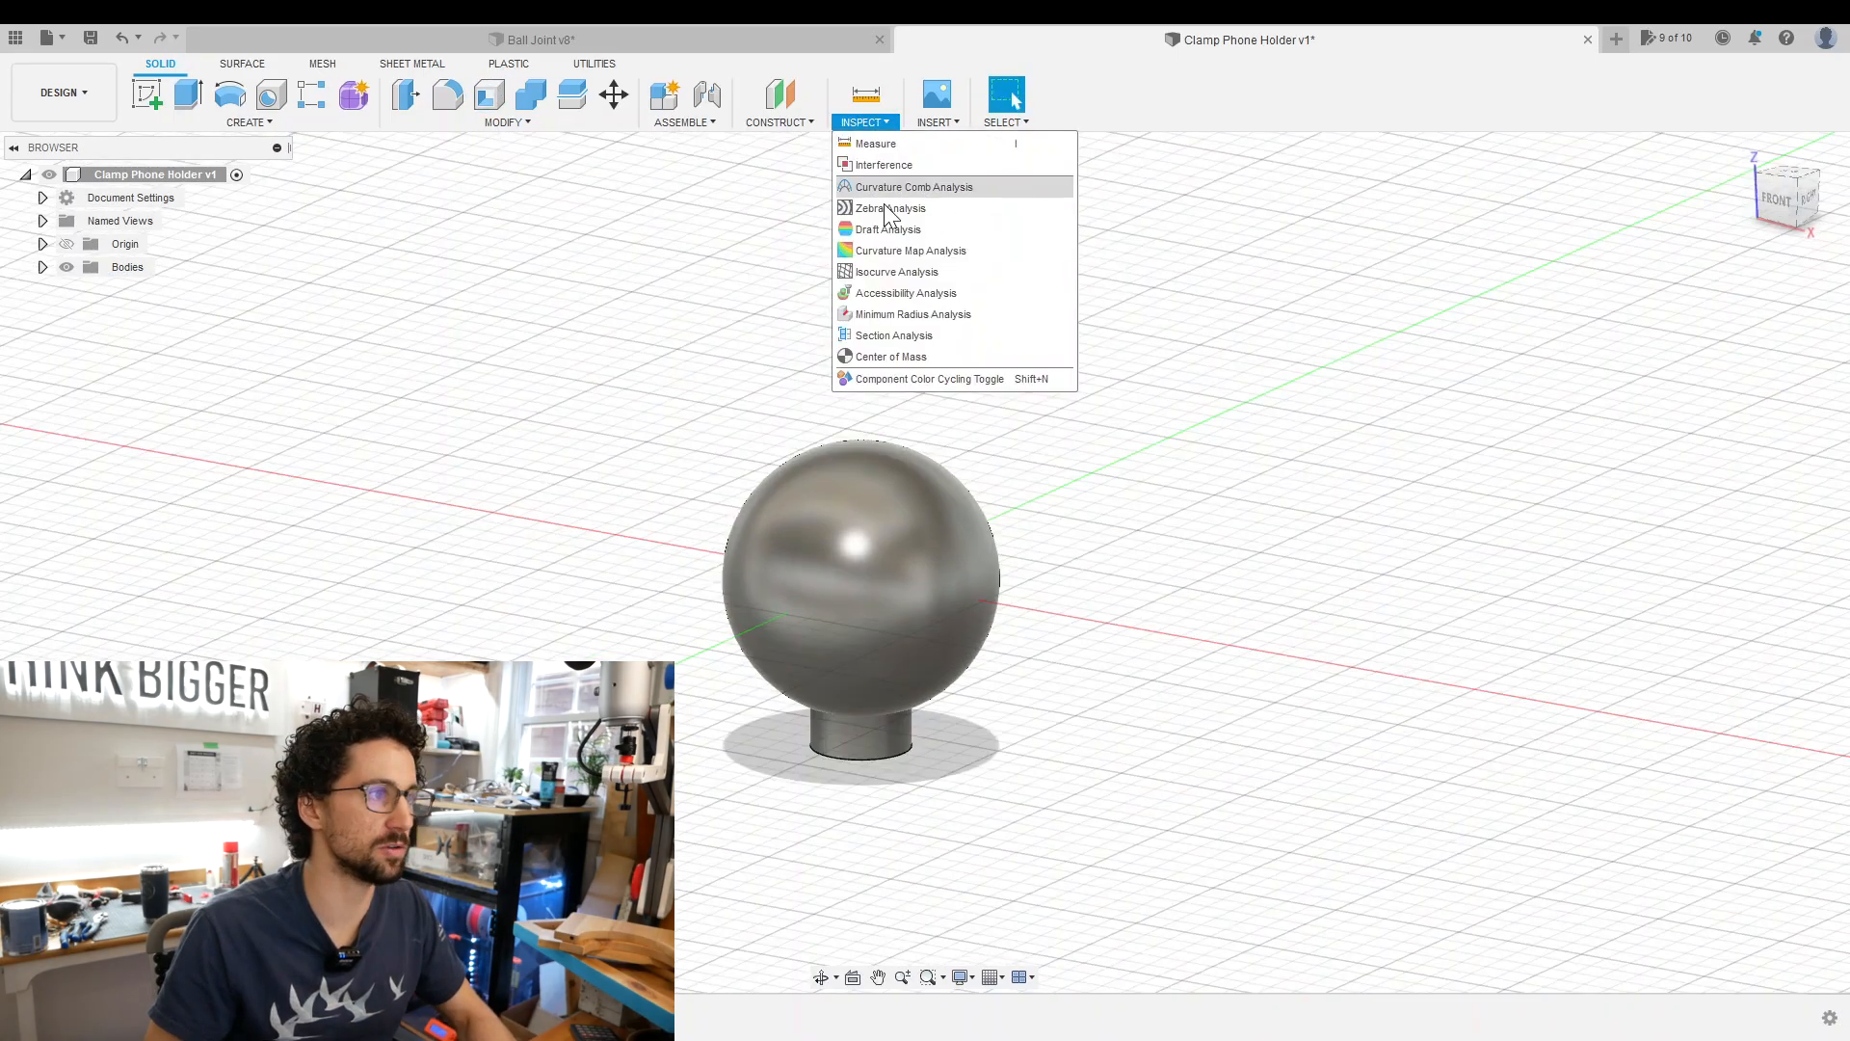
{"action": "left_click", "coordinate": [906, 362]}
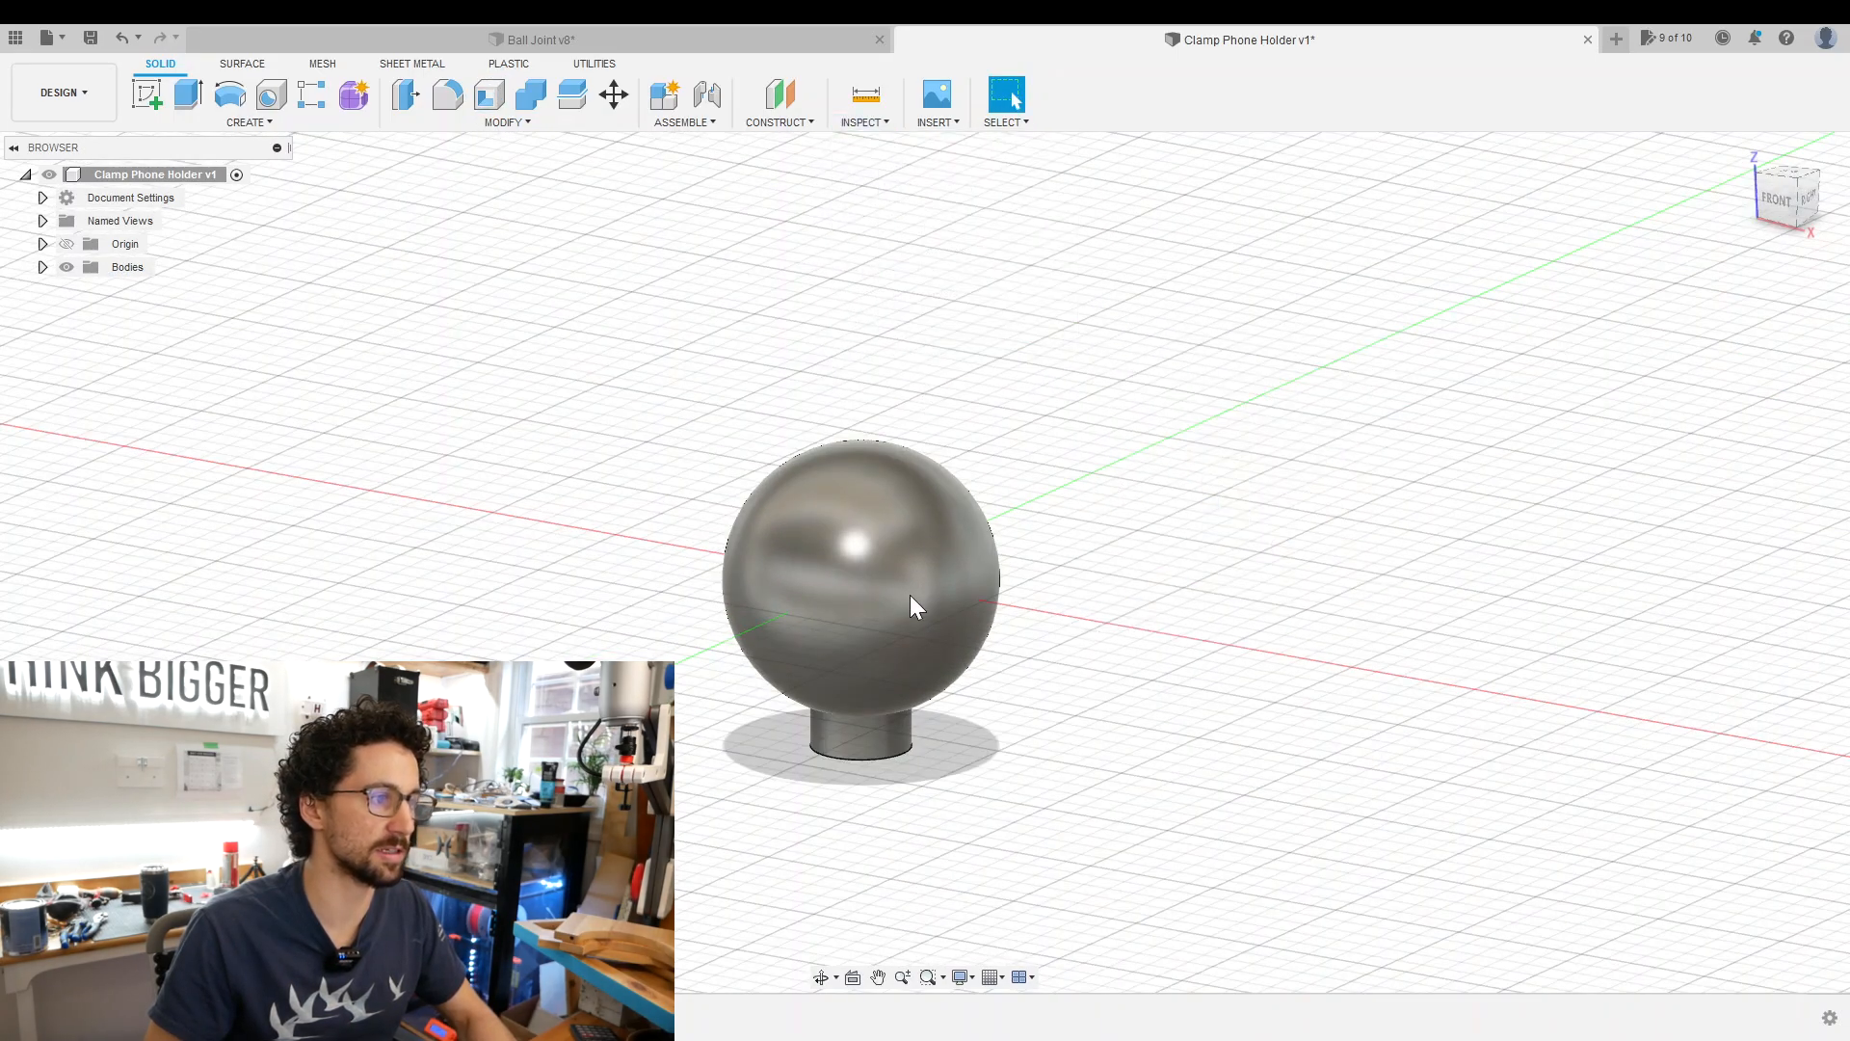
{"action": "left_click", "coordinate": [1033, 459]}
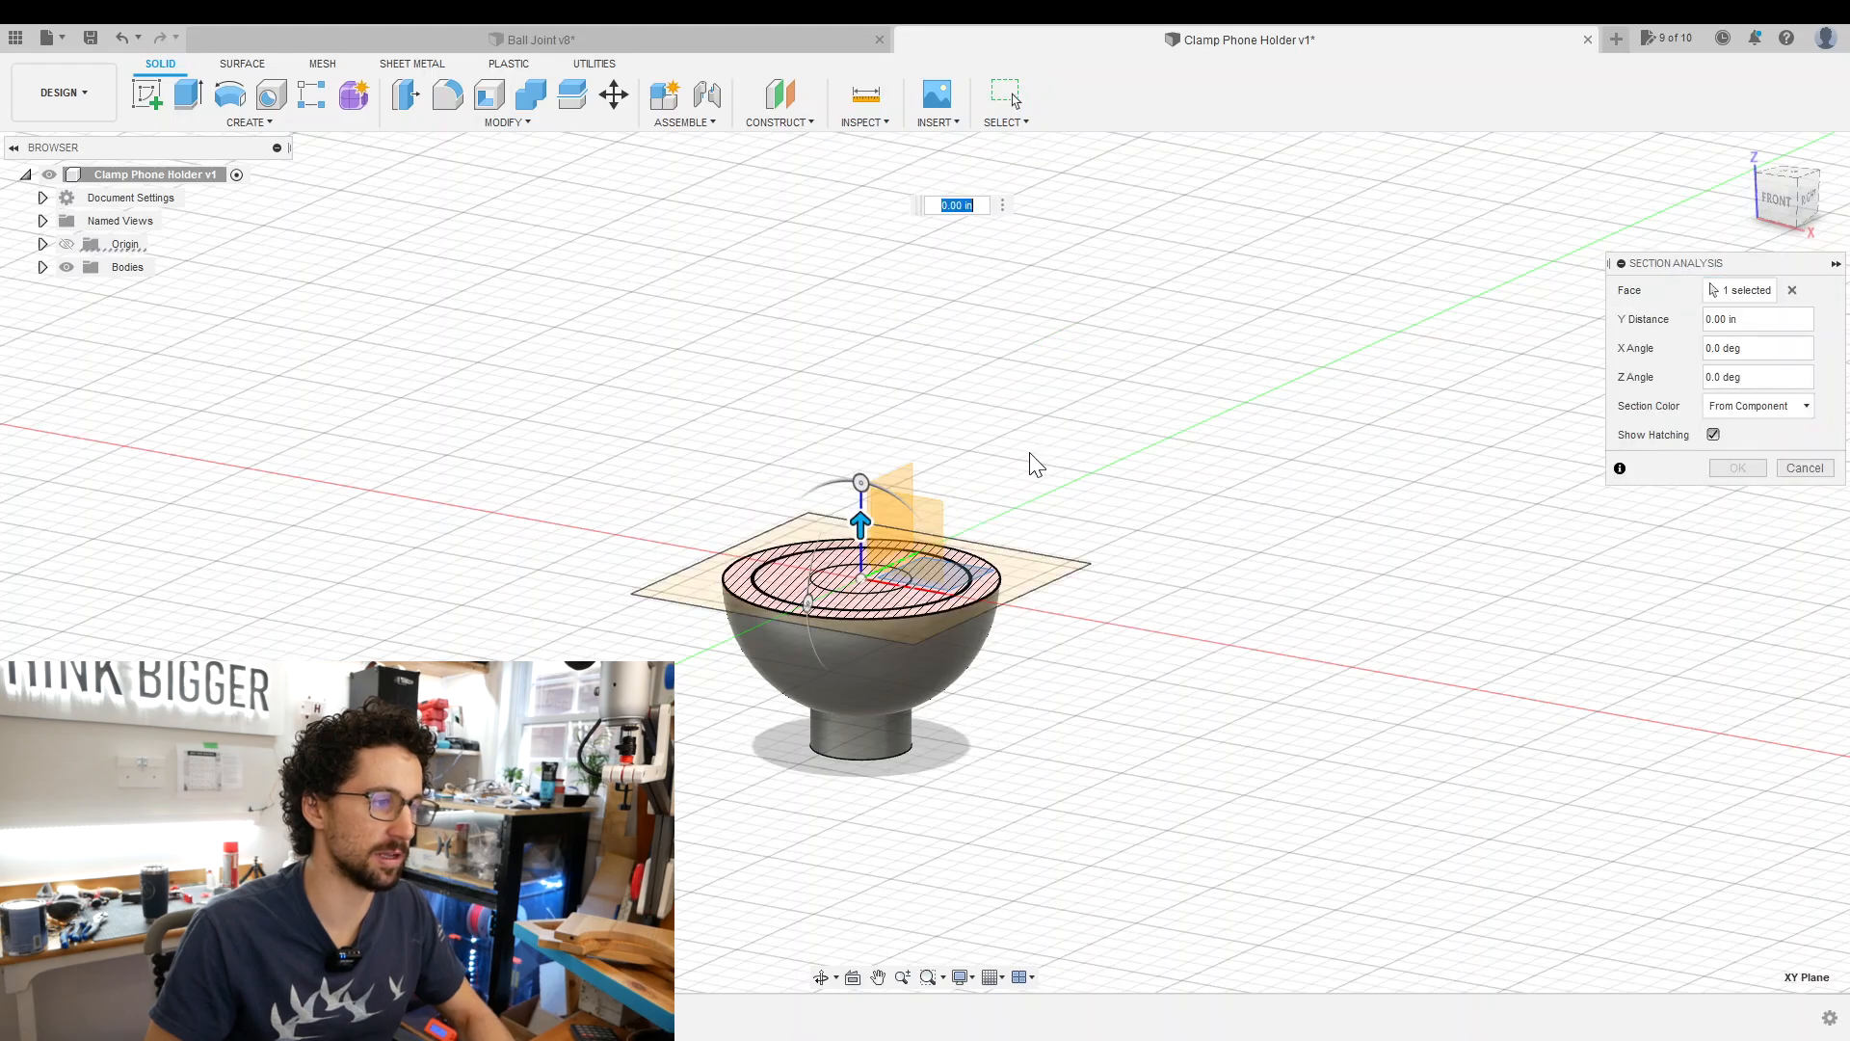
{"action": "left_click_drag", "start_coordinate": [1094, 660], "coordinate": [1097, 559]}
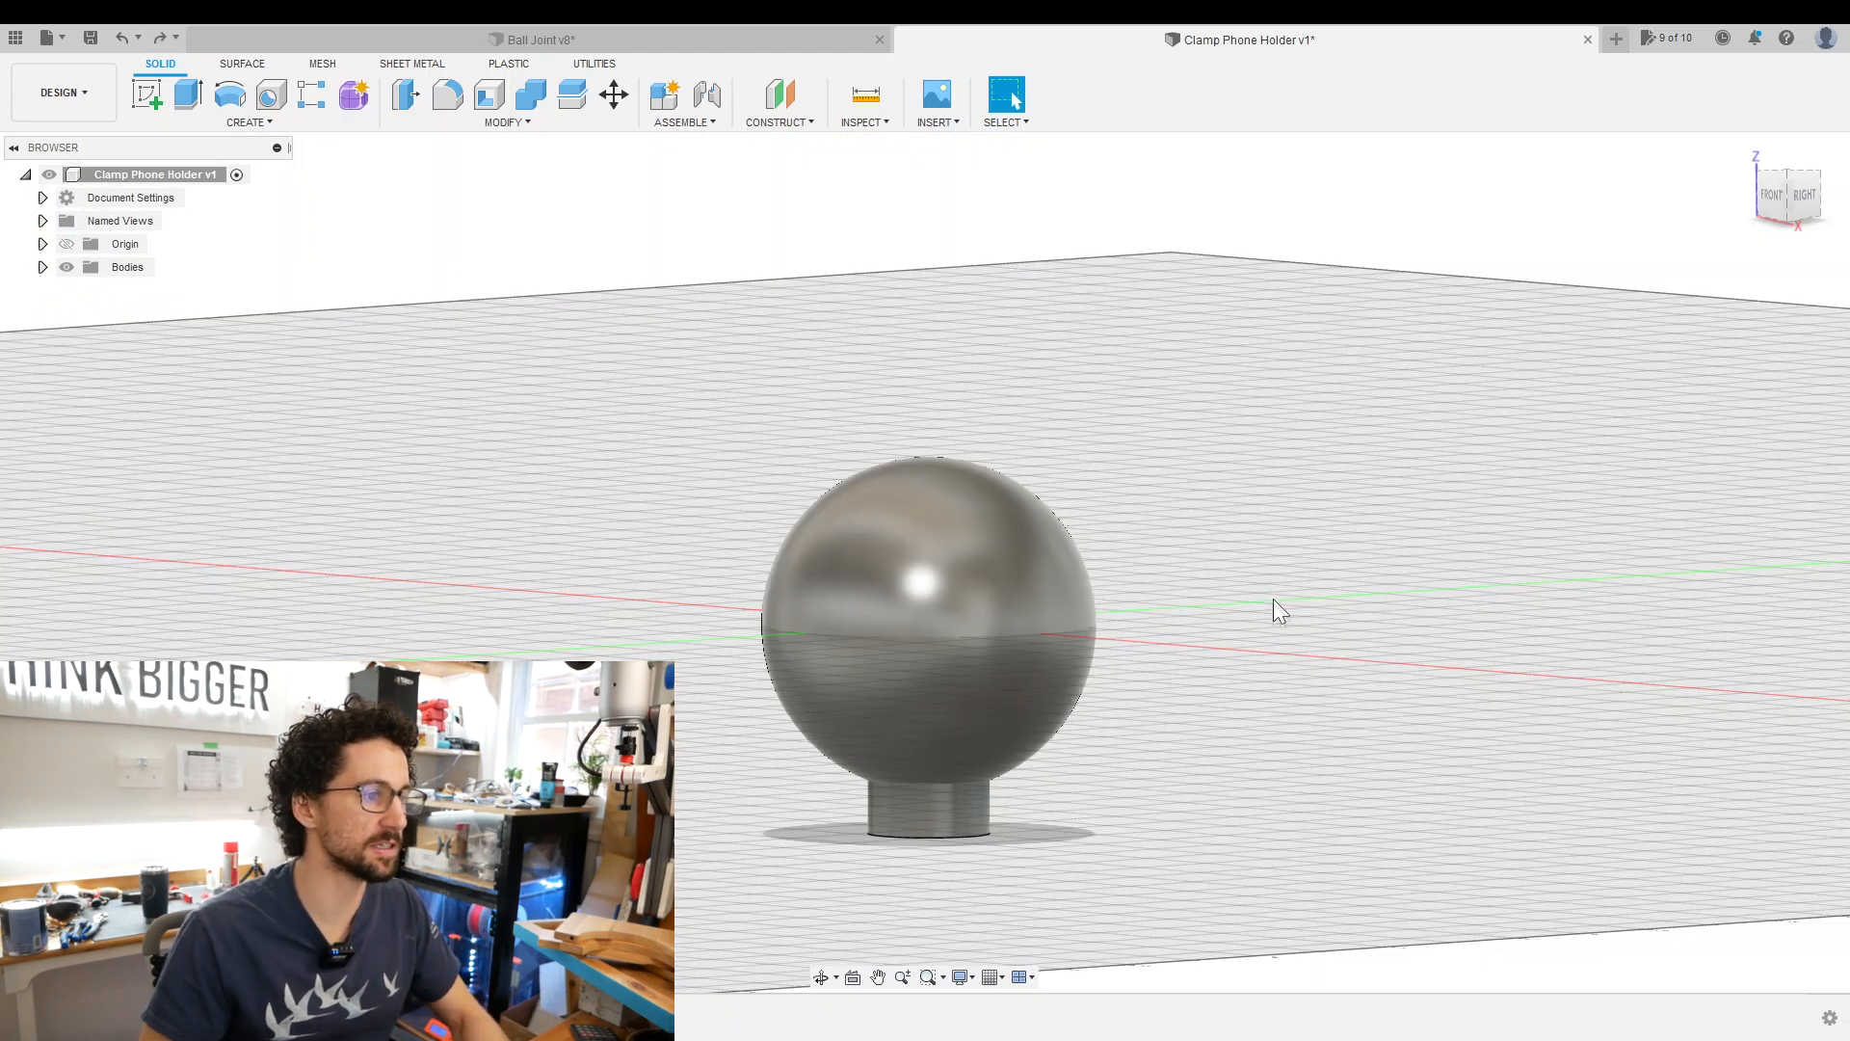
{"action": "middle_click_drag", "start_coordinate": [1277, 610], "coordinate": [1079, 410], "text": "shift"}
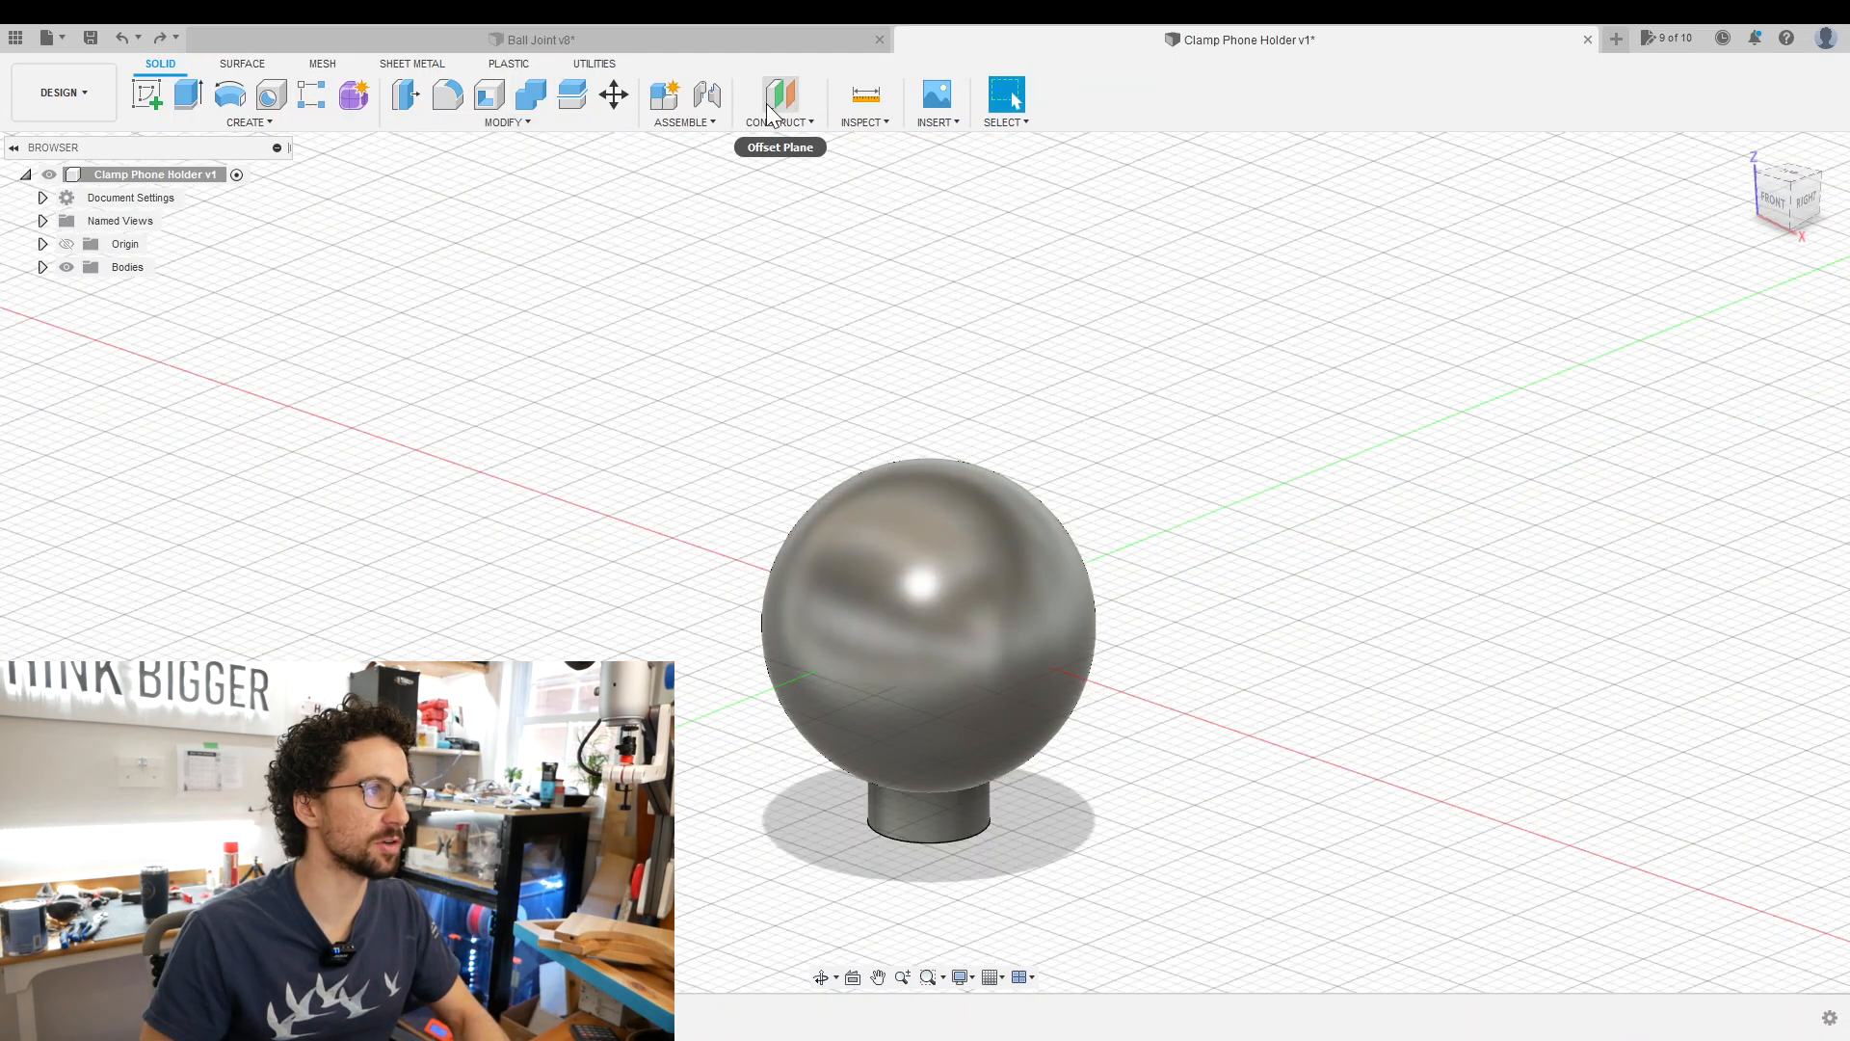
Create an offset construction plane from XY at -0.15 in.
{"action": "left_click", "coordinate": [1051, 638]}
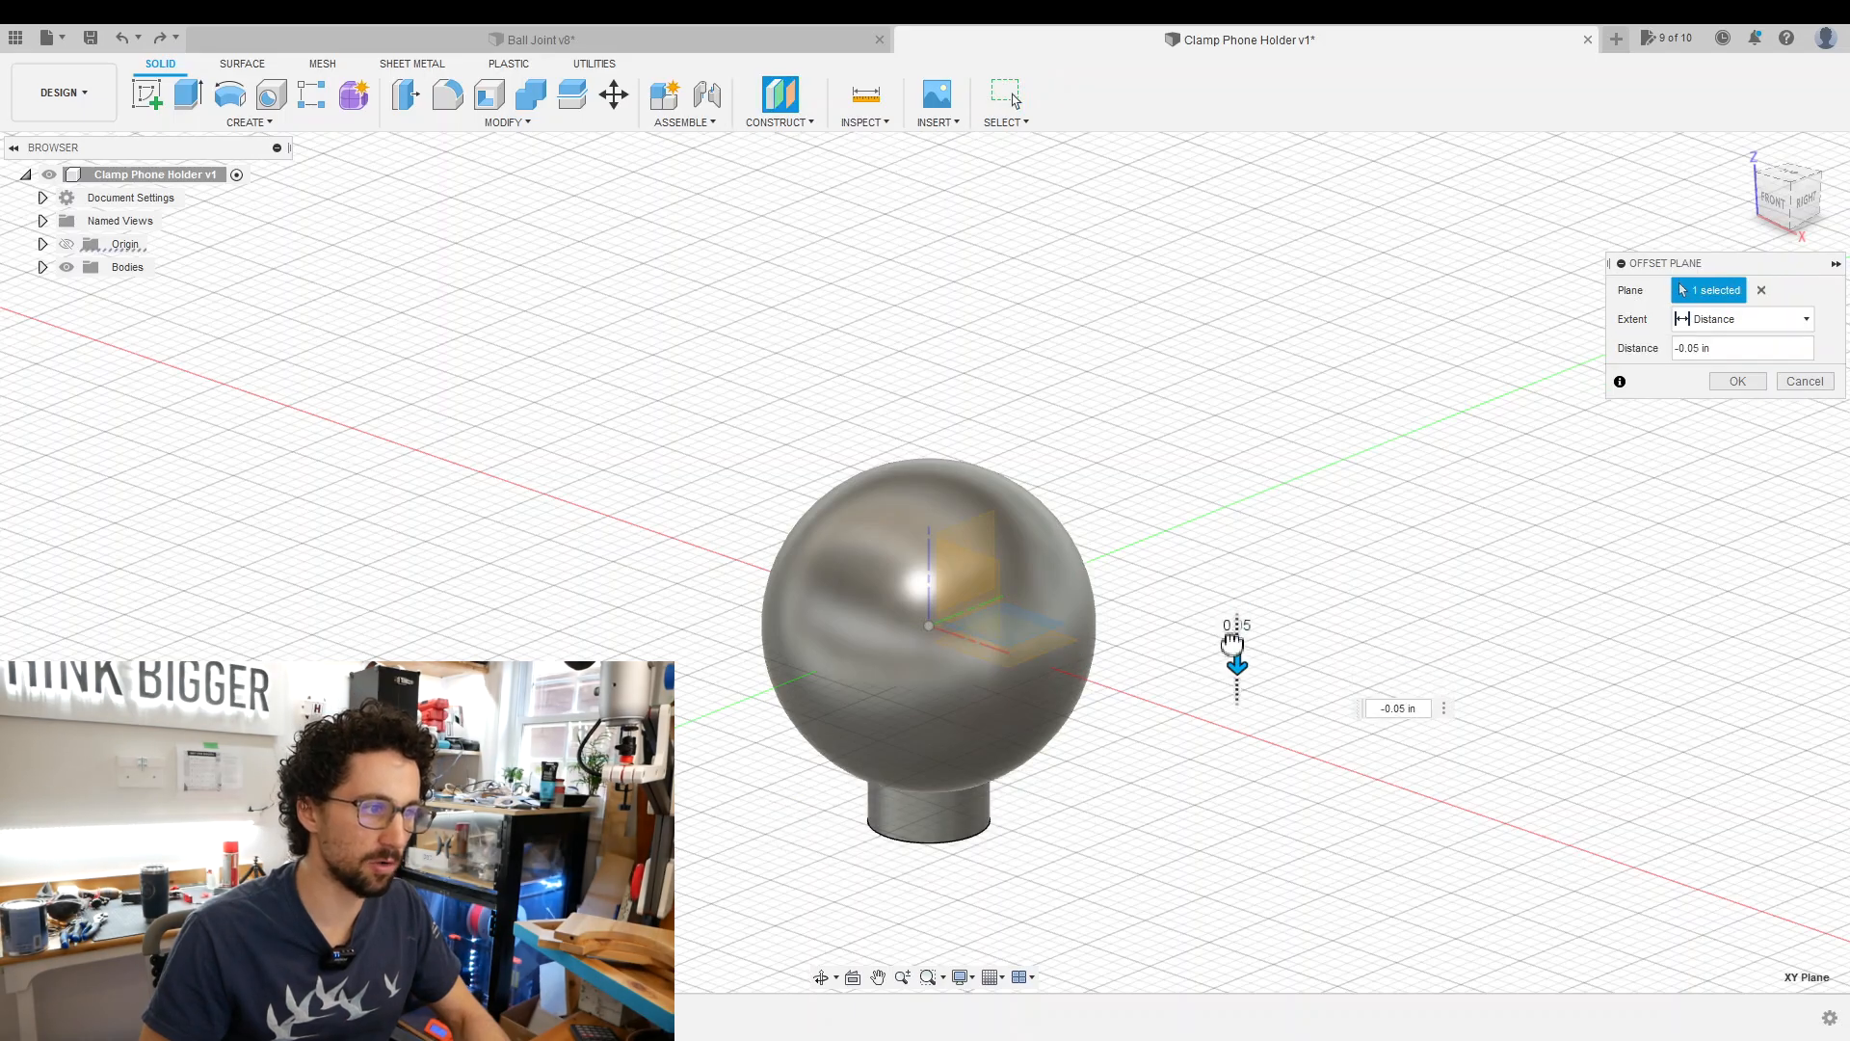
{"action": "left_click", "coordinate": [1798, 201]}
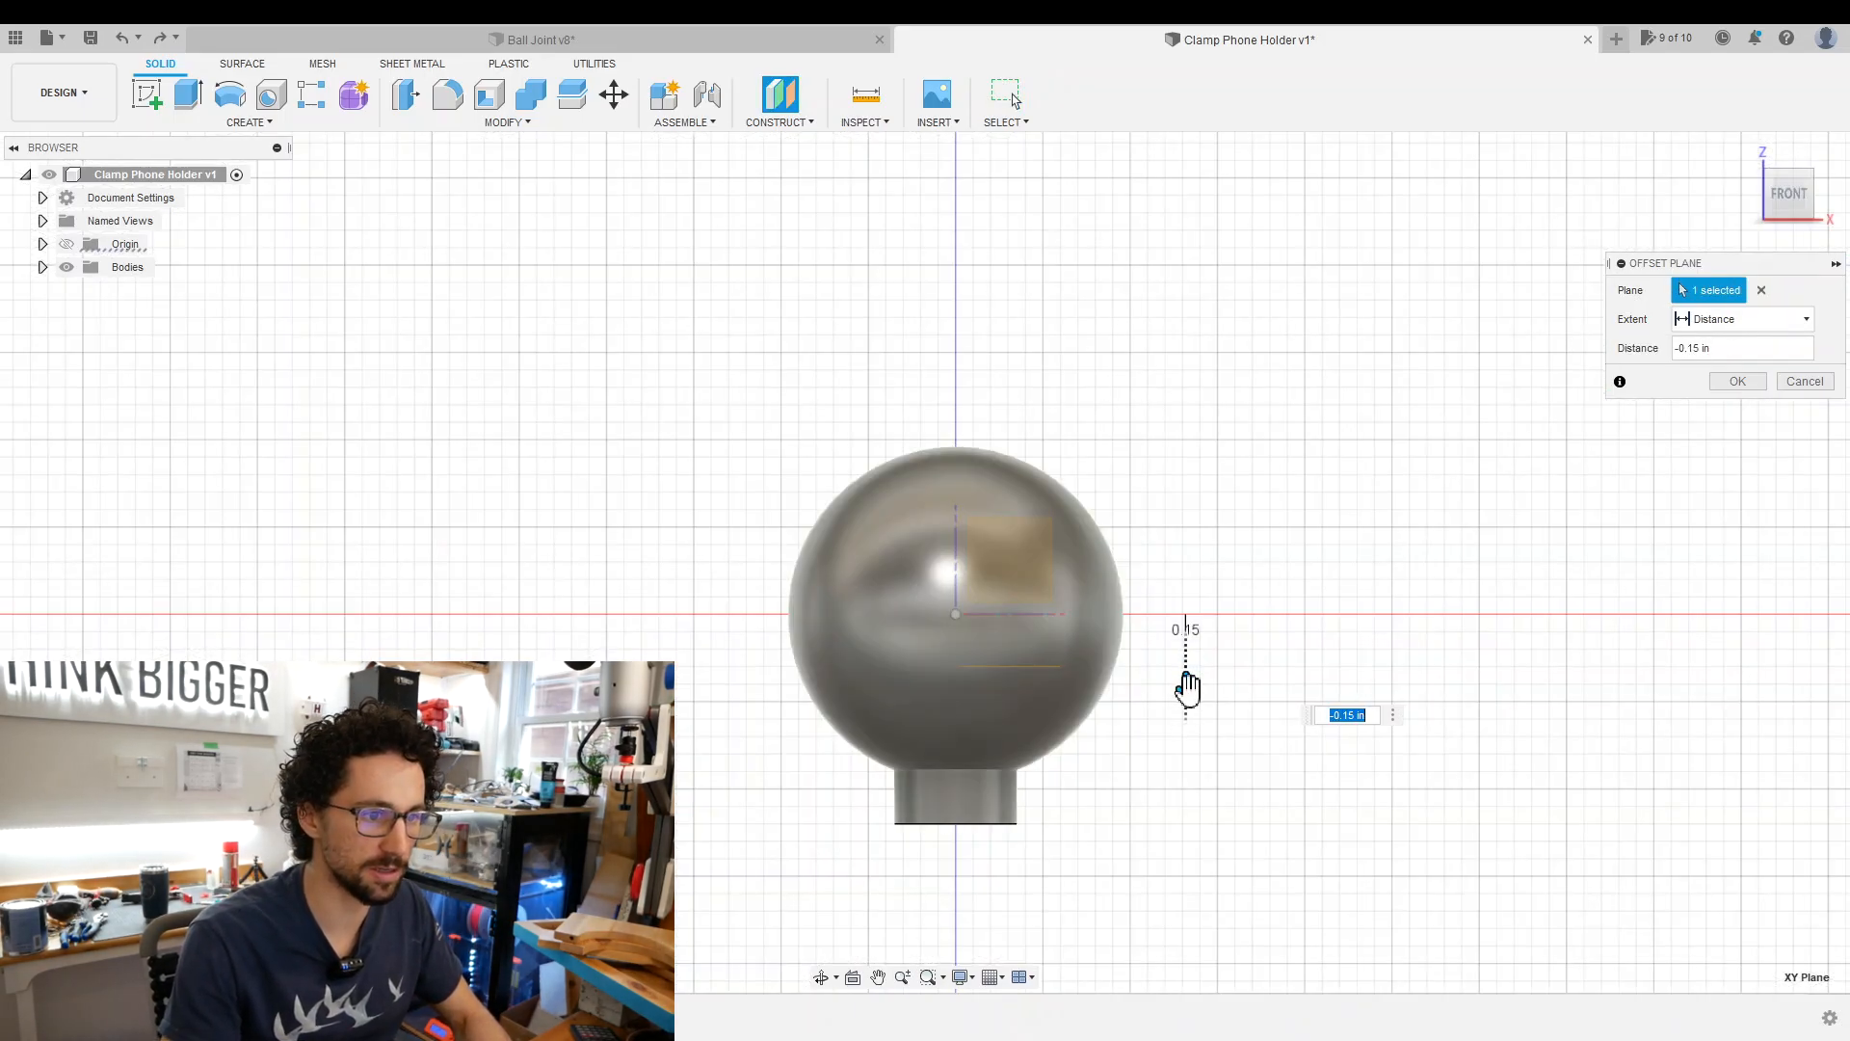
{"action": "key", "text": "Return"}
Split the shell with Plane1 and delete the lower piece Body3, leaving a dome.
{"action": "left_click", "coordinate": [578, 98]}
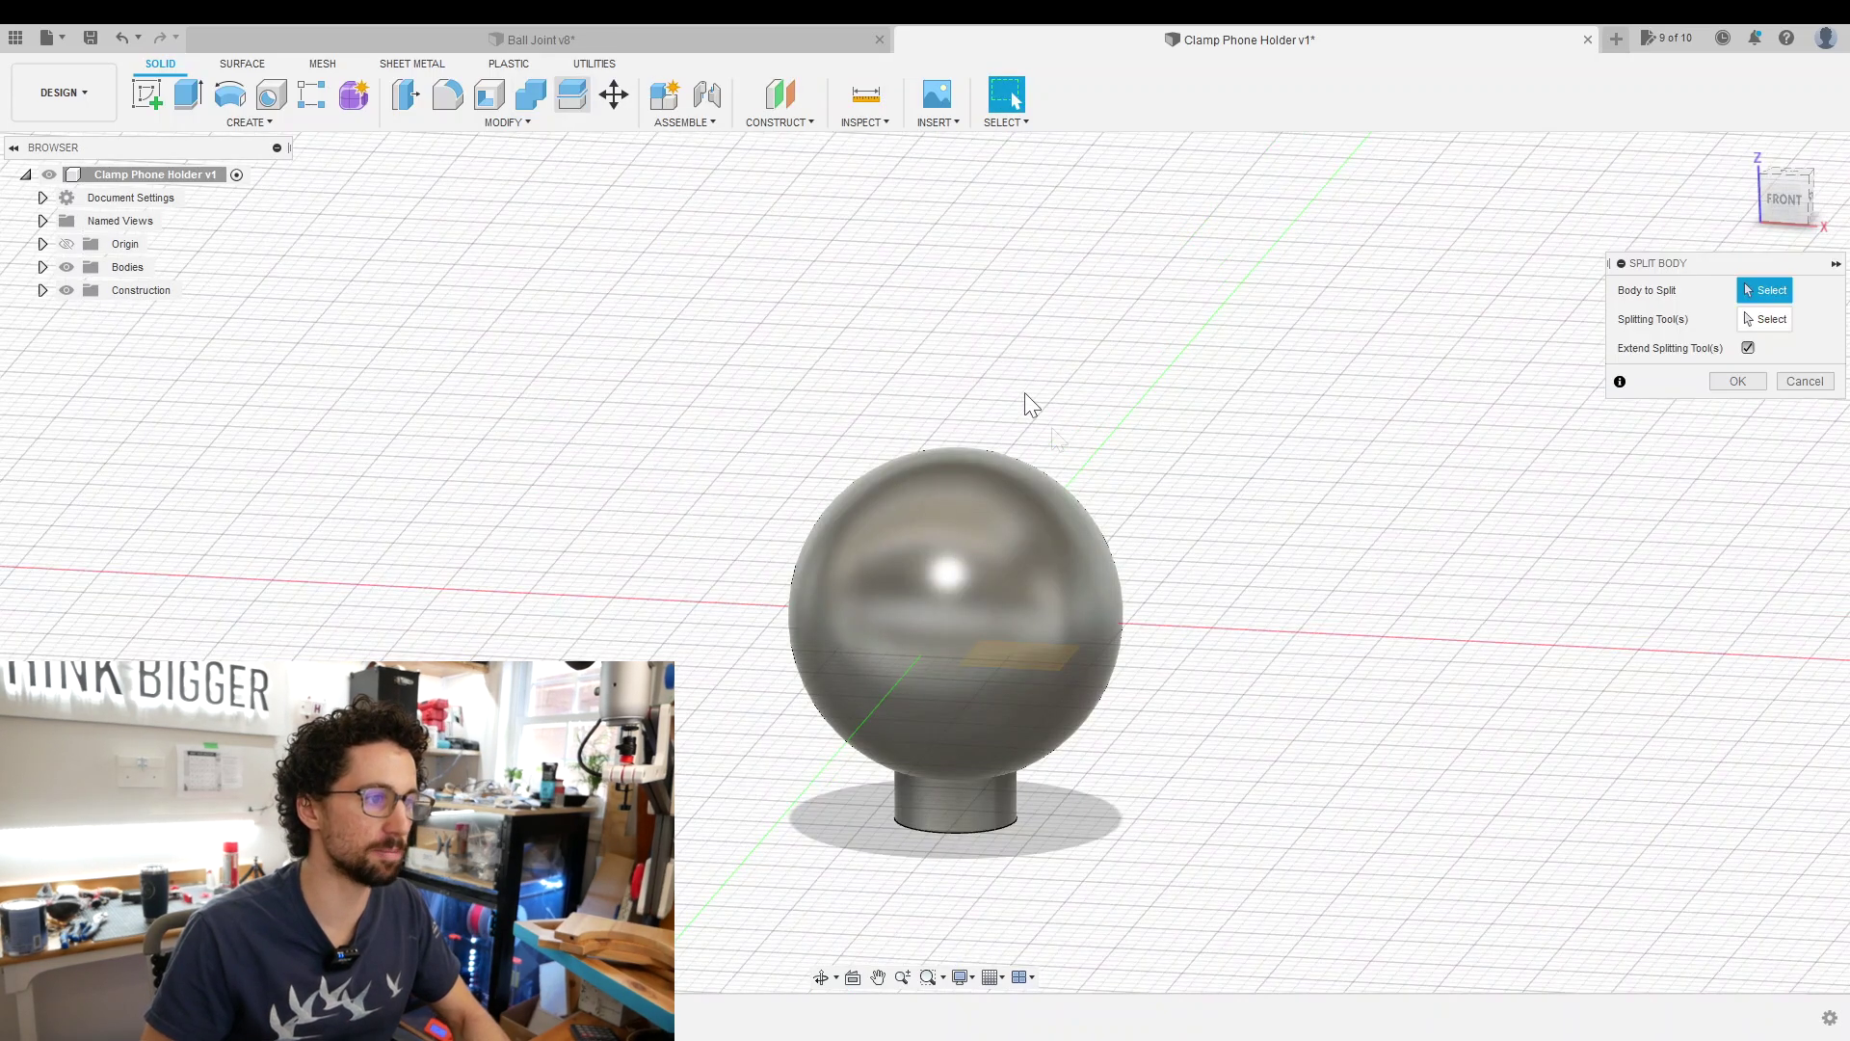
{"action": "left_click", "coordinate": [1069, 512]}
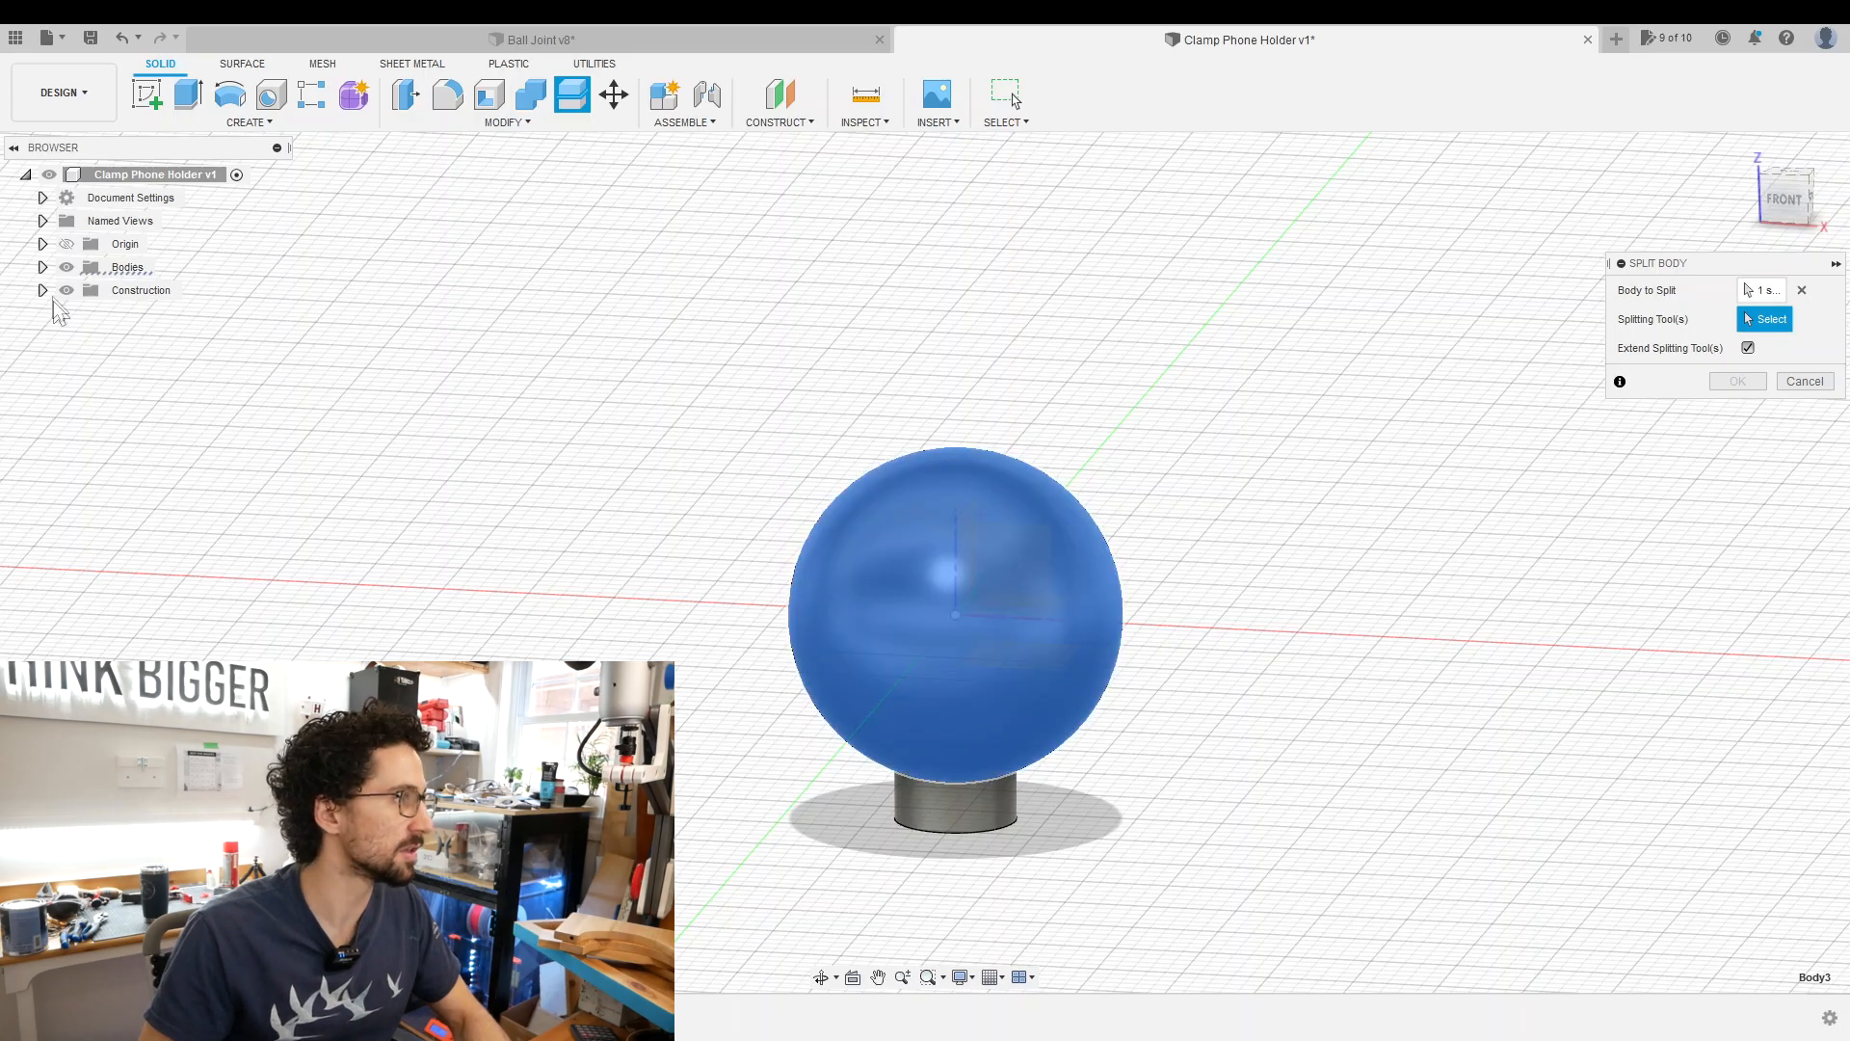
{"action": "left_click", "coordinate": [144, 314]}
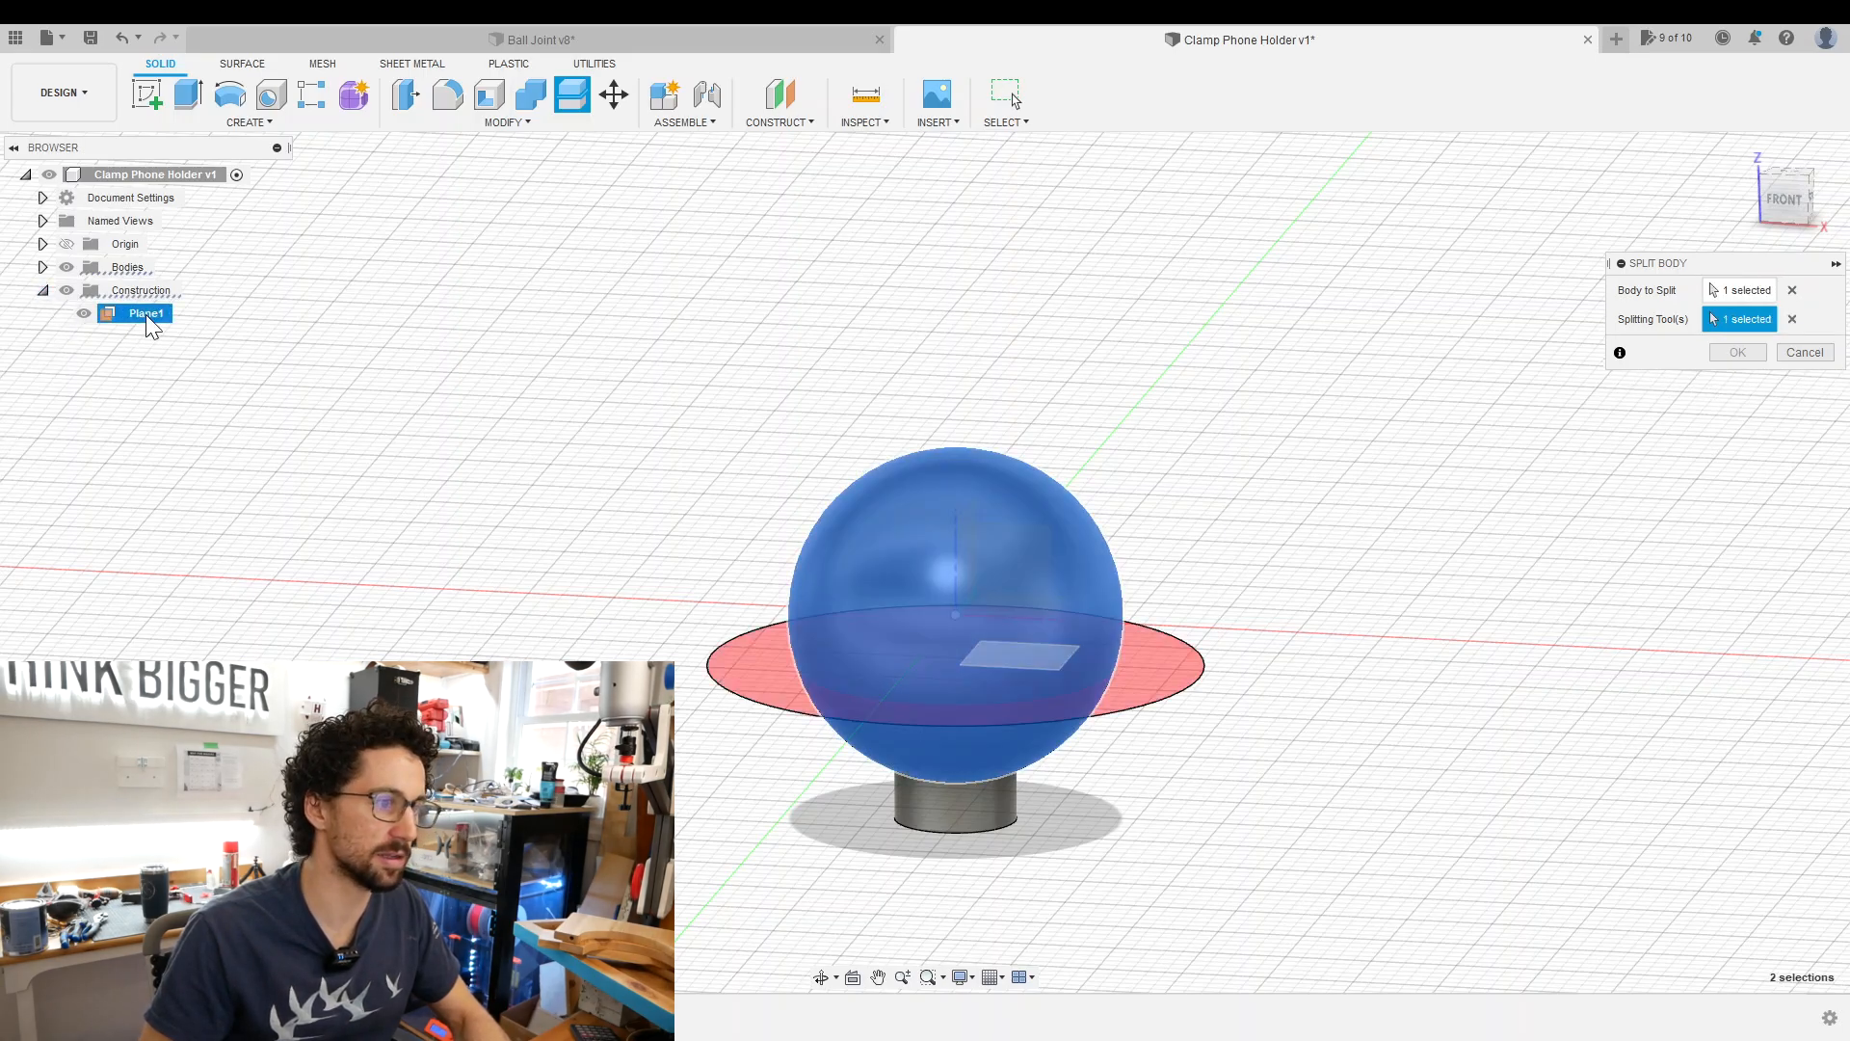
{"action": "key", "text": "Return"}
{"action": "right_click", "coordinate": [145, 345]}
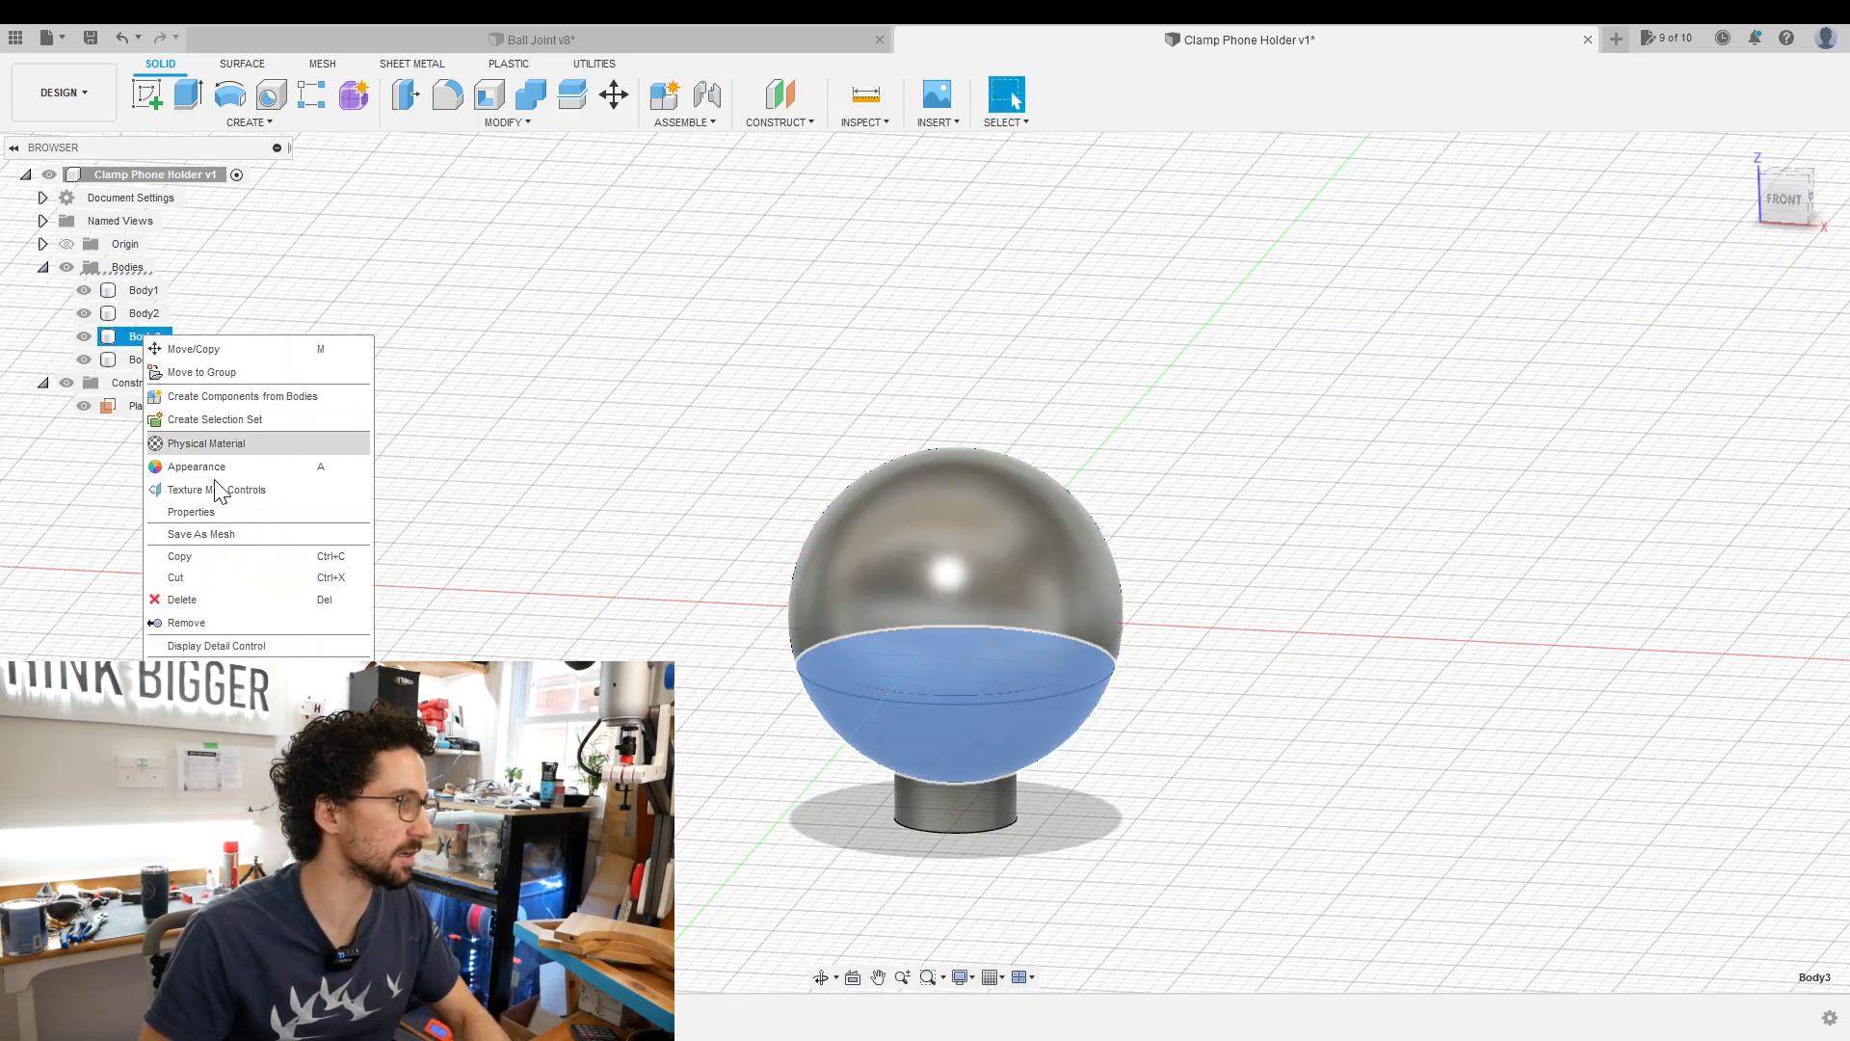
{"action": "left_click", "coordinate": [185, 622]}
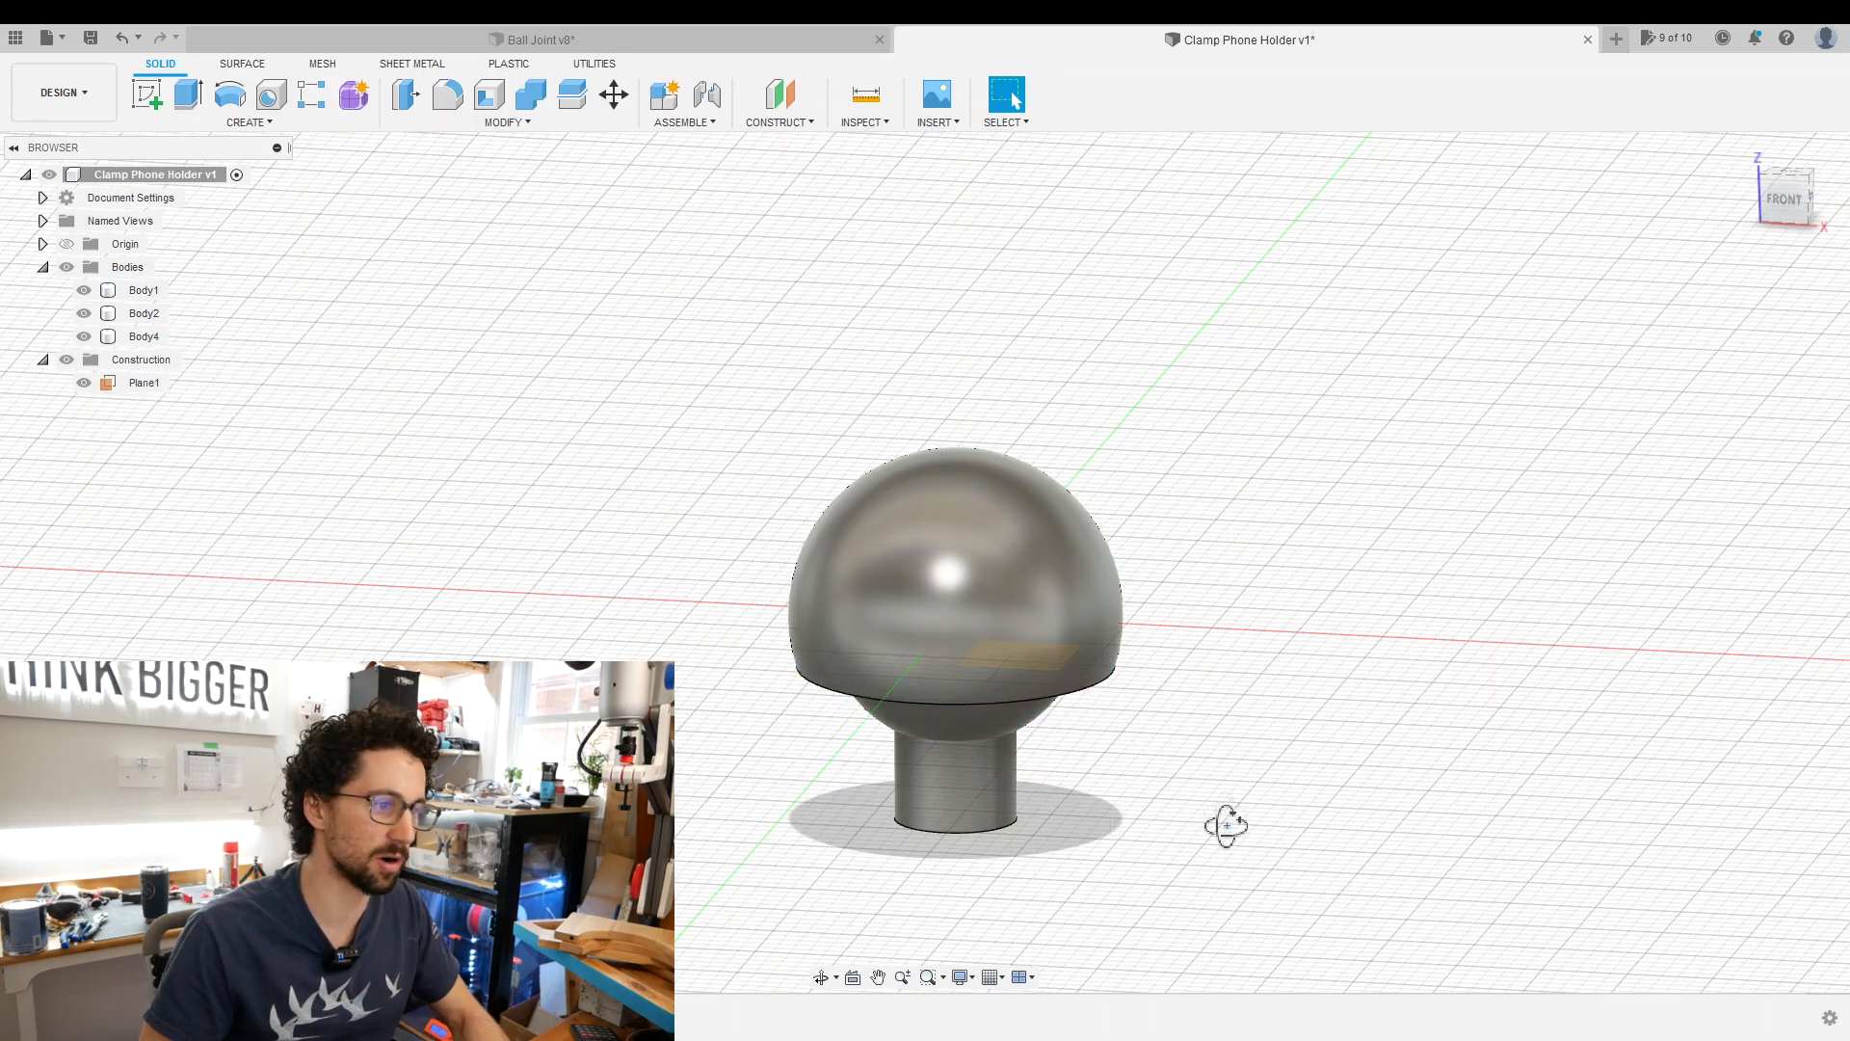
{"action": "mouse_move", "coordinate": [1225, 826]}
{"action": "middle_mouse_down", "text": "shift"}
{"action": "mouse_move", "coordinate": [1227, 752]}
{"action": "mouse_move", "coordinate": [1404, 660]}
{"action": "mouse_move", "coordinate": [1373, 713]}
{"action": "mouse_move", "coordinate": [1408, 669]}
{"action": "mouse_move", "coordinate": [1327, 586]}
{"action": "middle_mouse_up", "text": "shift"}
{"action": "scroll", "coordinate": [1374, 713], "scroll_direction": "down", "scroll_amount": 3}
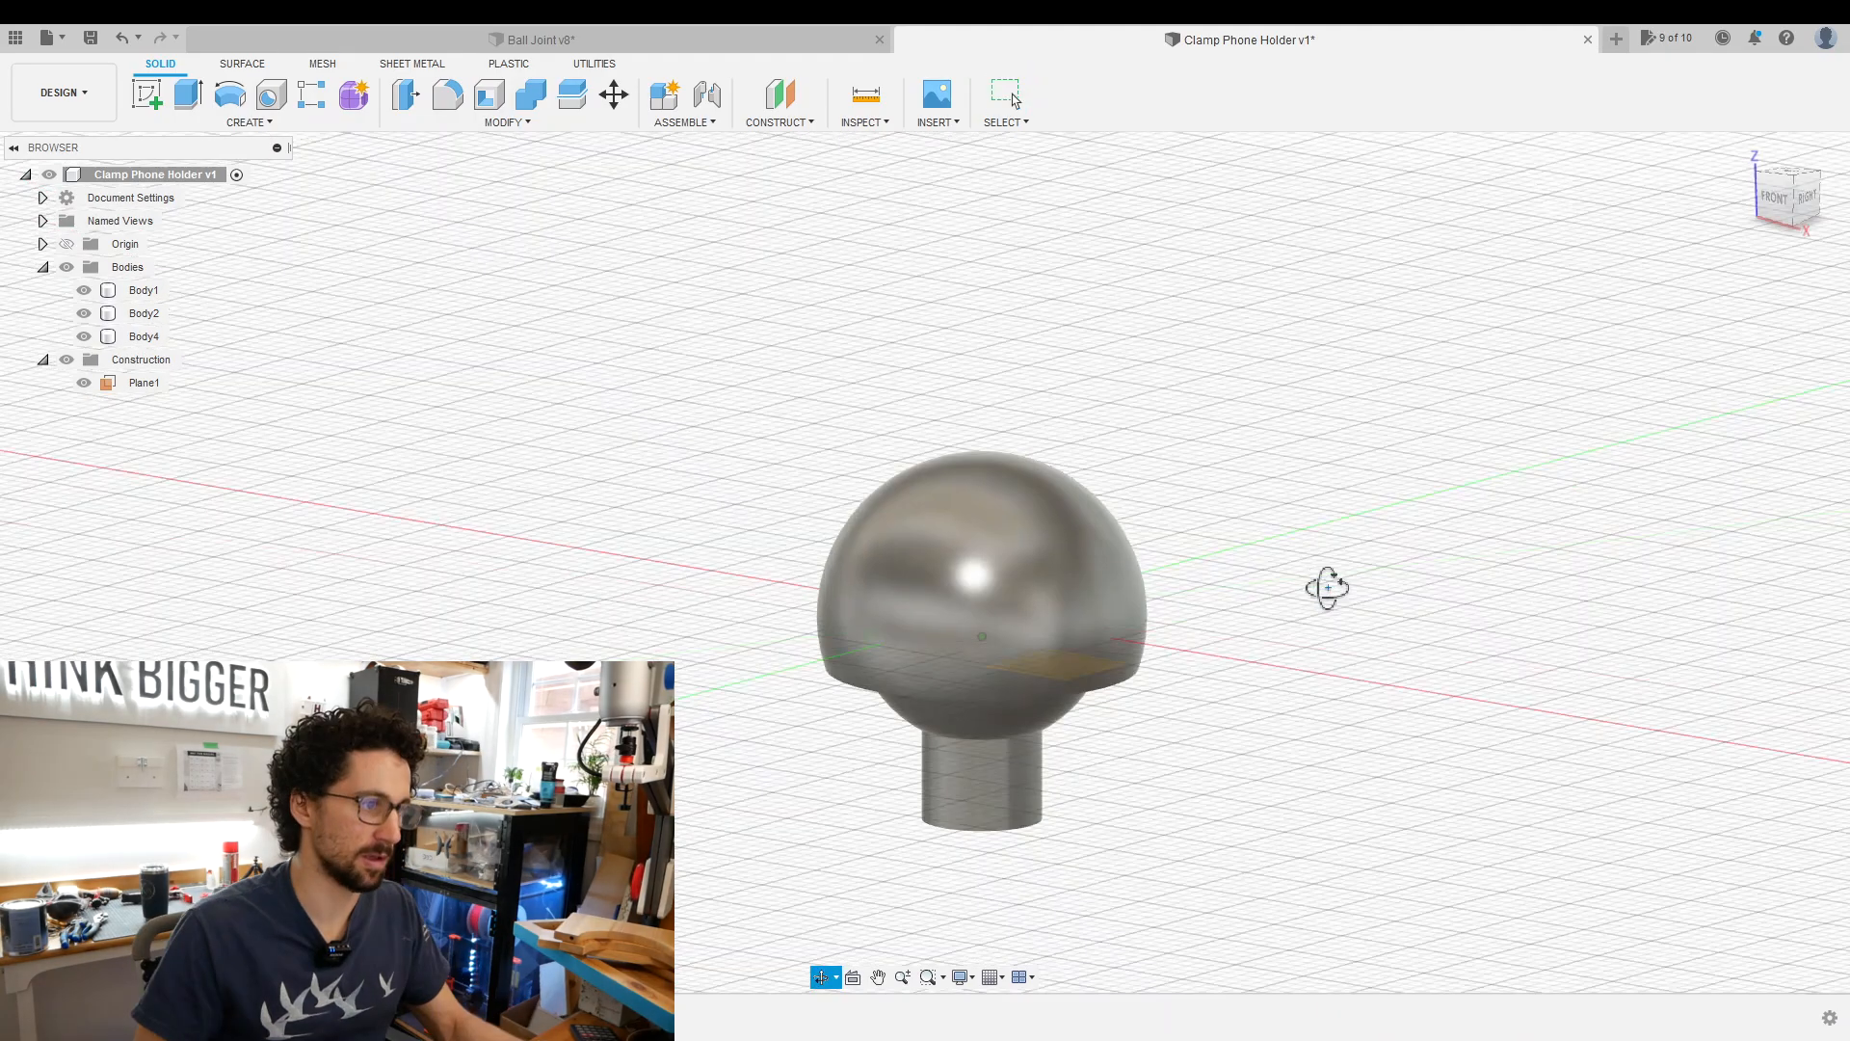
Create two new components named Shell and Ball.
{"action": "left_click", "coordinate": [690, 122]}
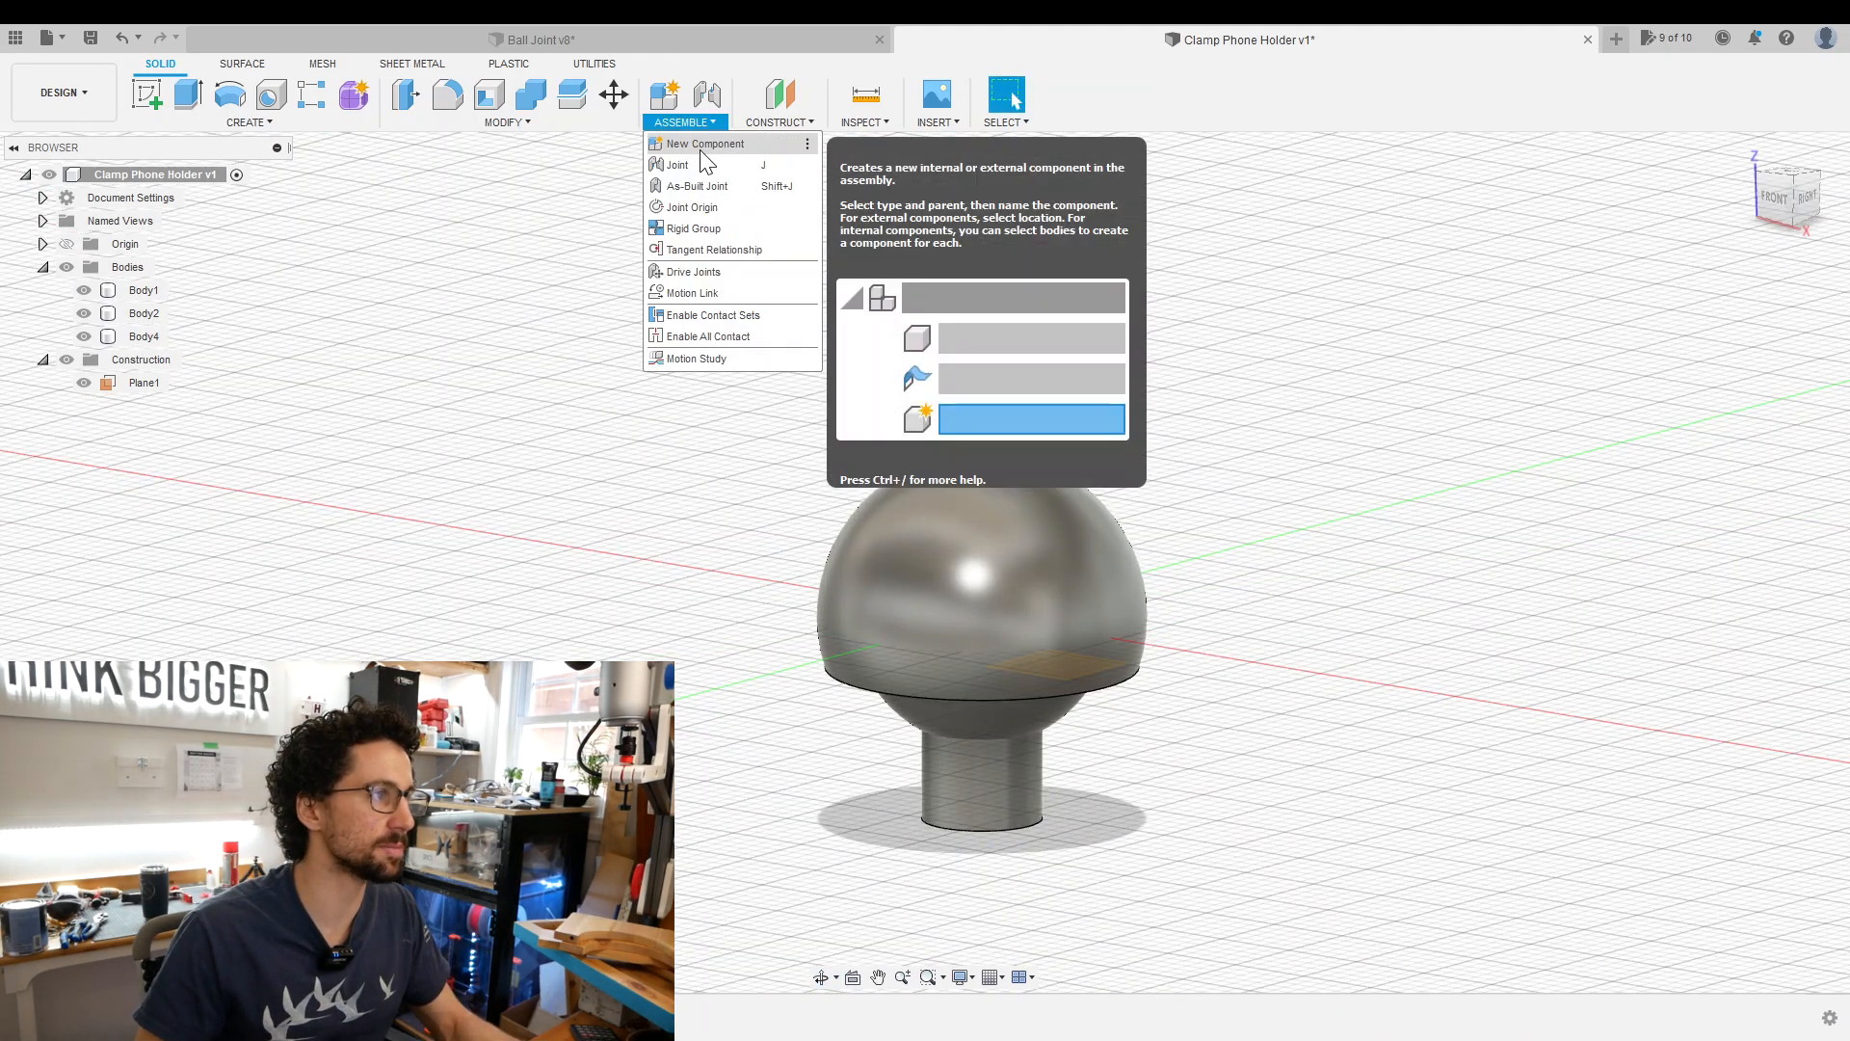
{"action": "left_click", "coordinate": [708, 144]}
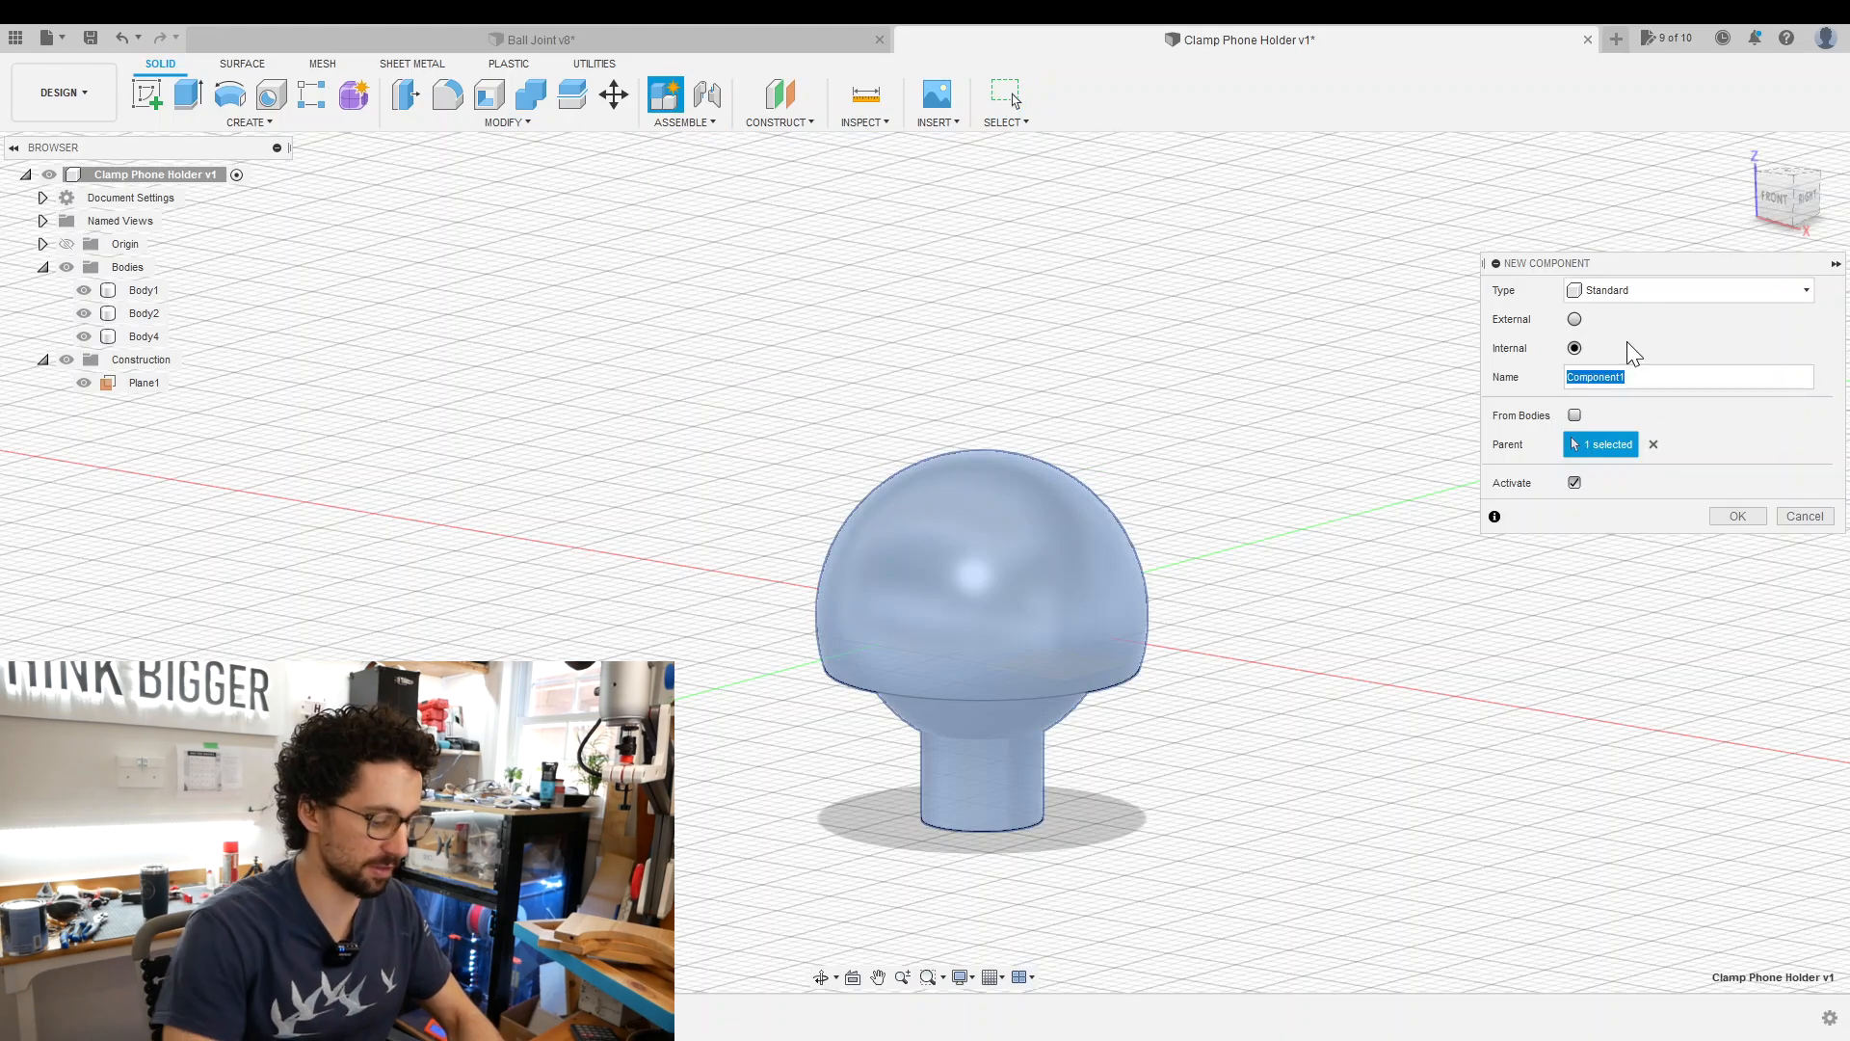
{"action": "type", "text": "Shell"}
{"action": "key", "text": "Return"}
{"action": "left_click", "coordinate": [692, 123]}
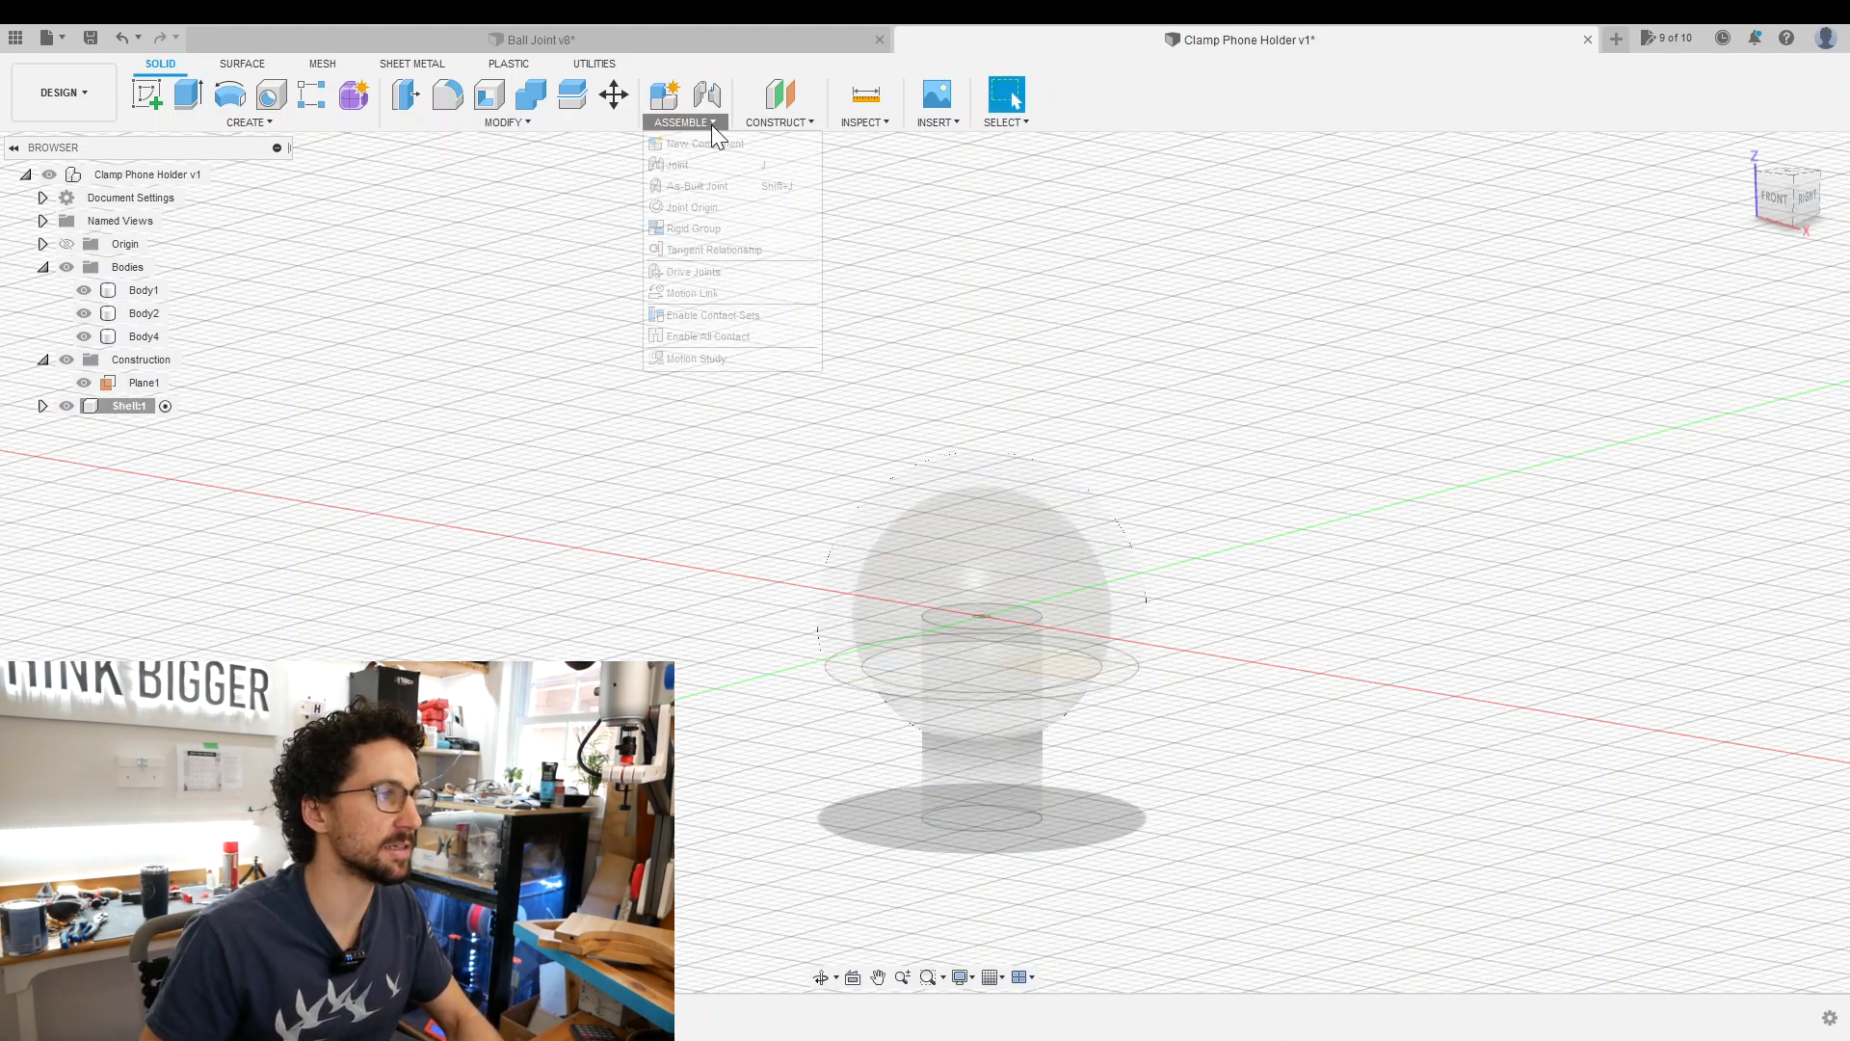
{"action": "left_click", "coordinate": [705, 144]}
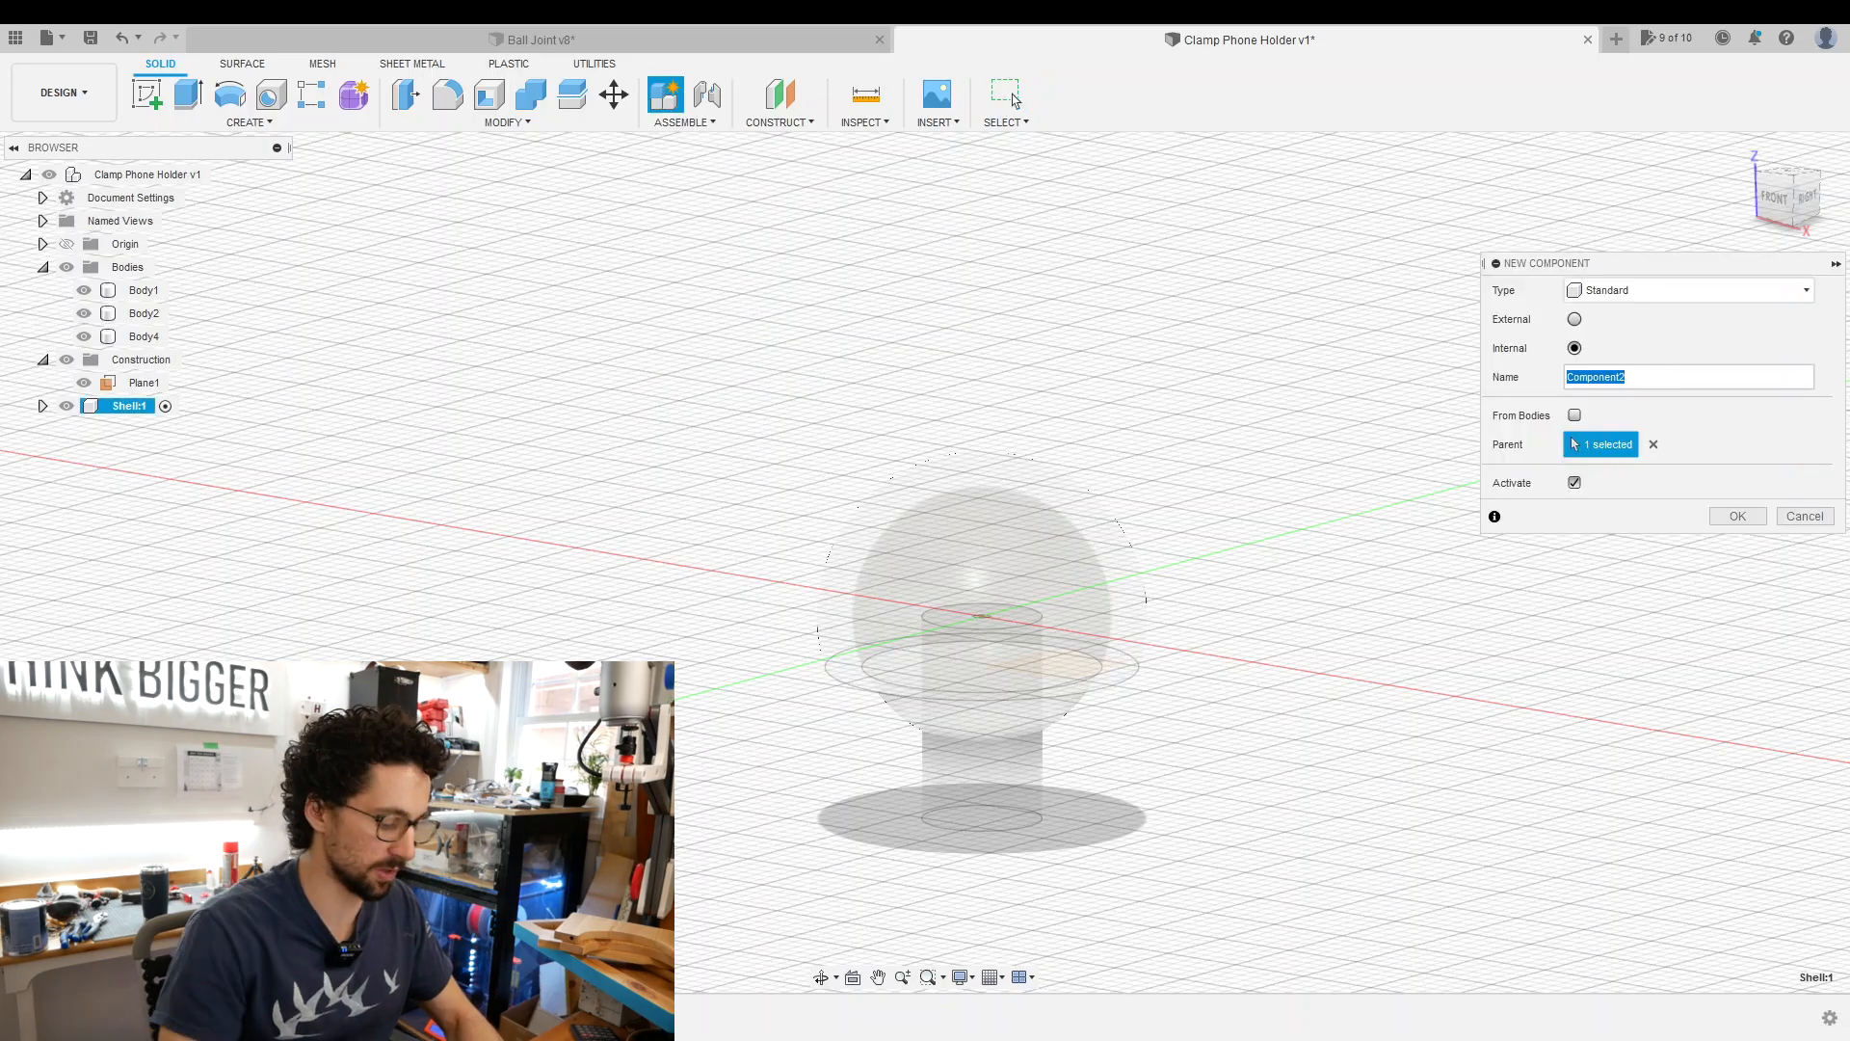
{"action": "type", "text": "Ball"}
{"action": "key", "text": "Return"}
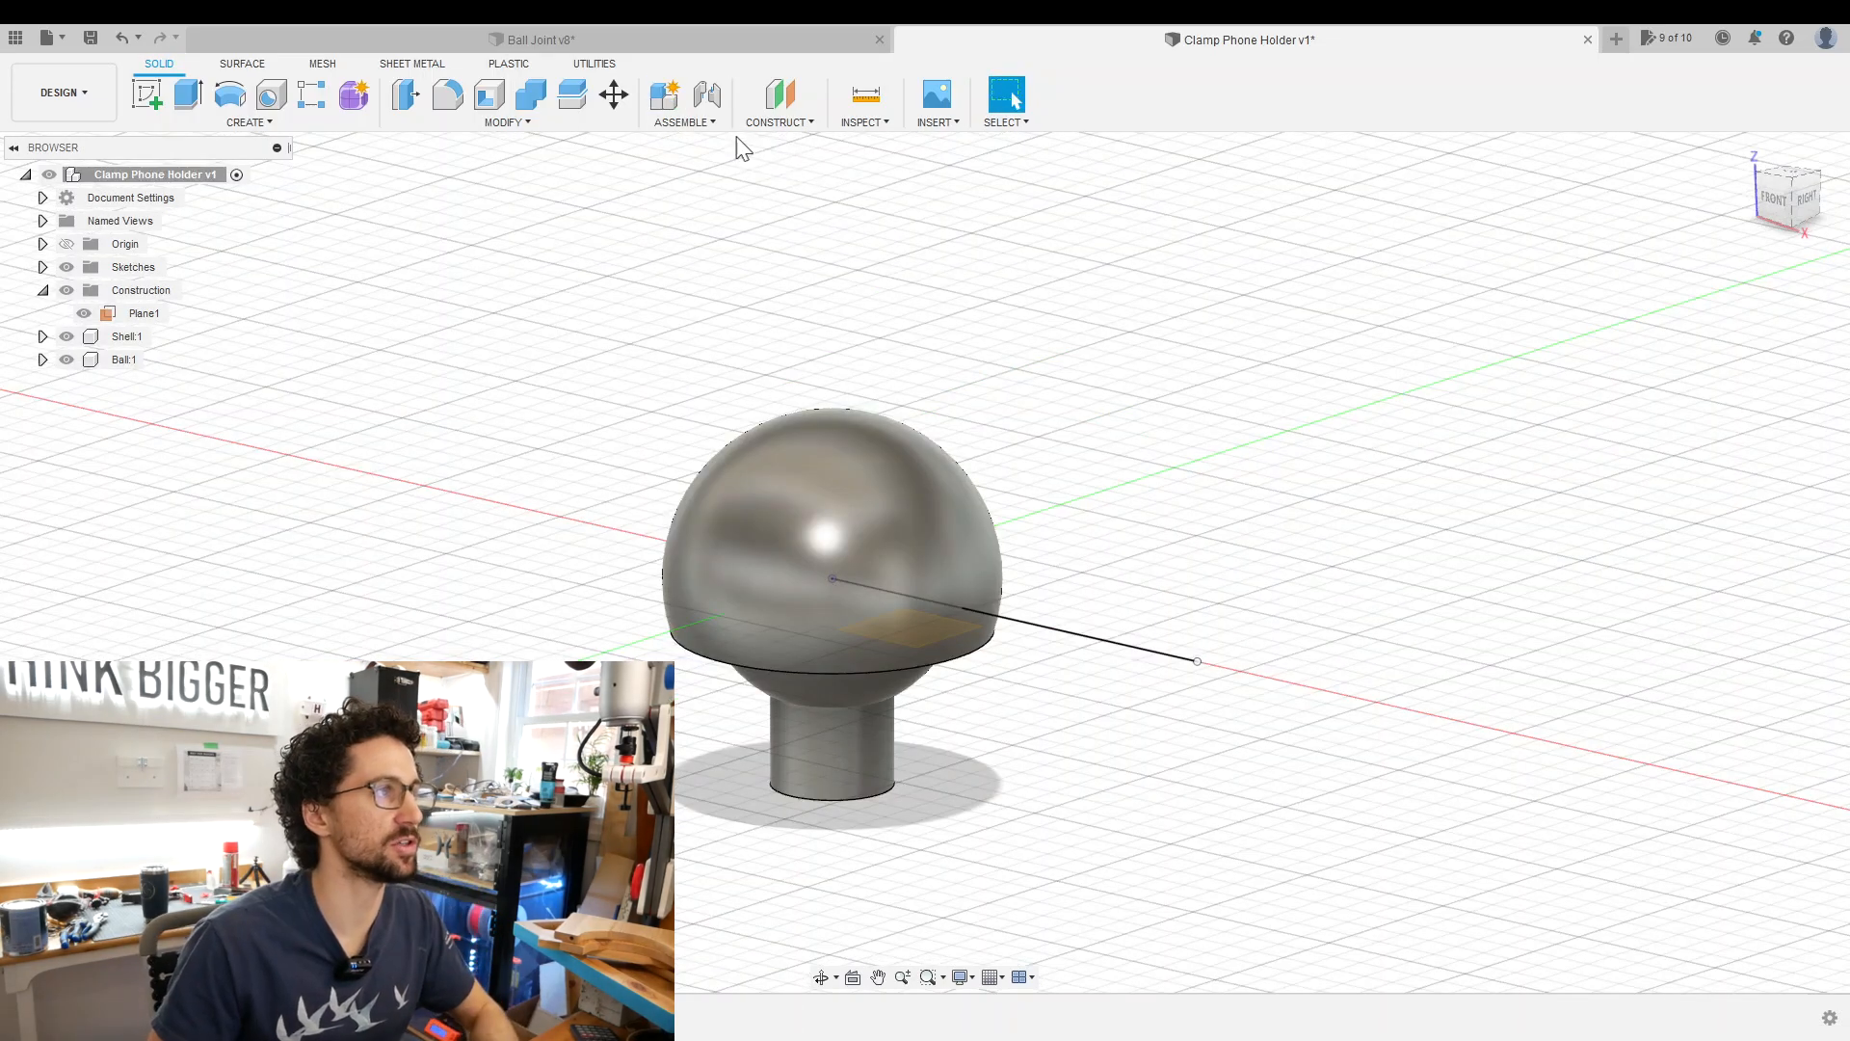
{"action": "left_click", "coordinate": [704, 123]}
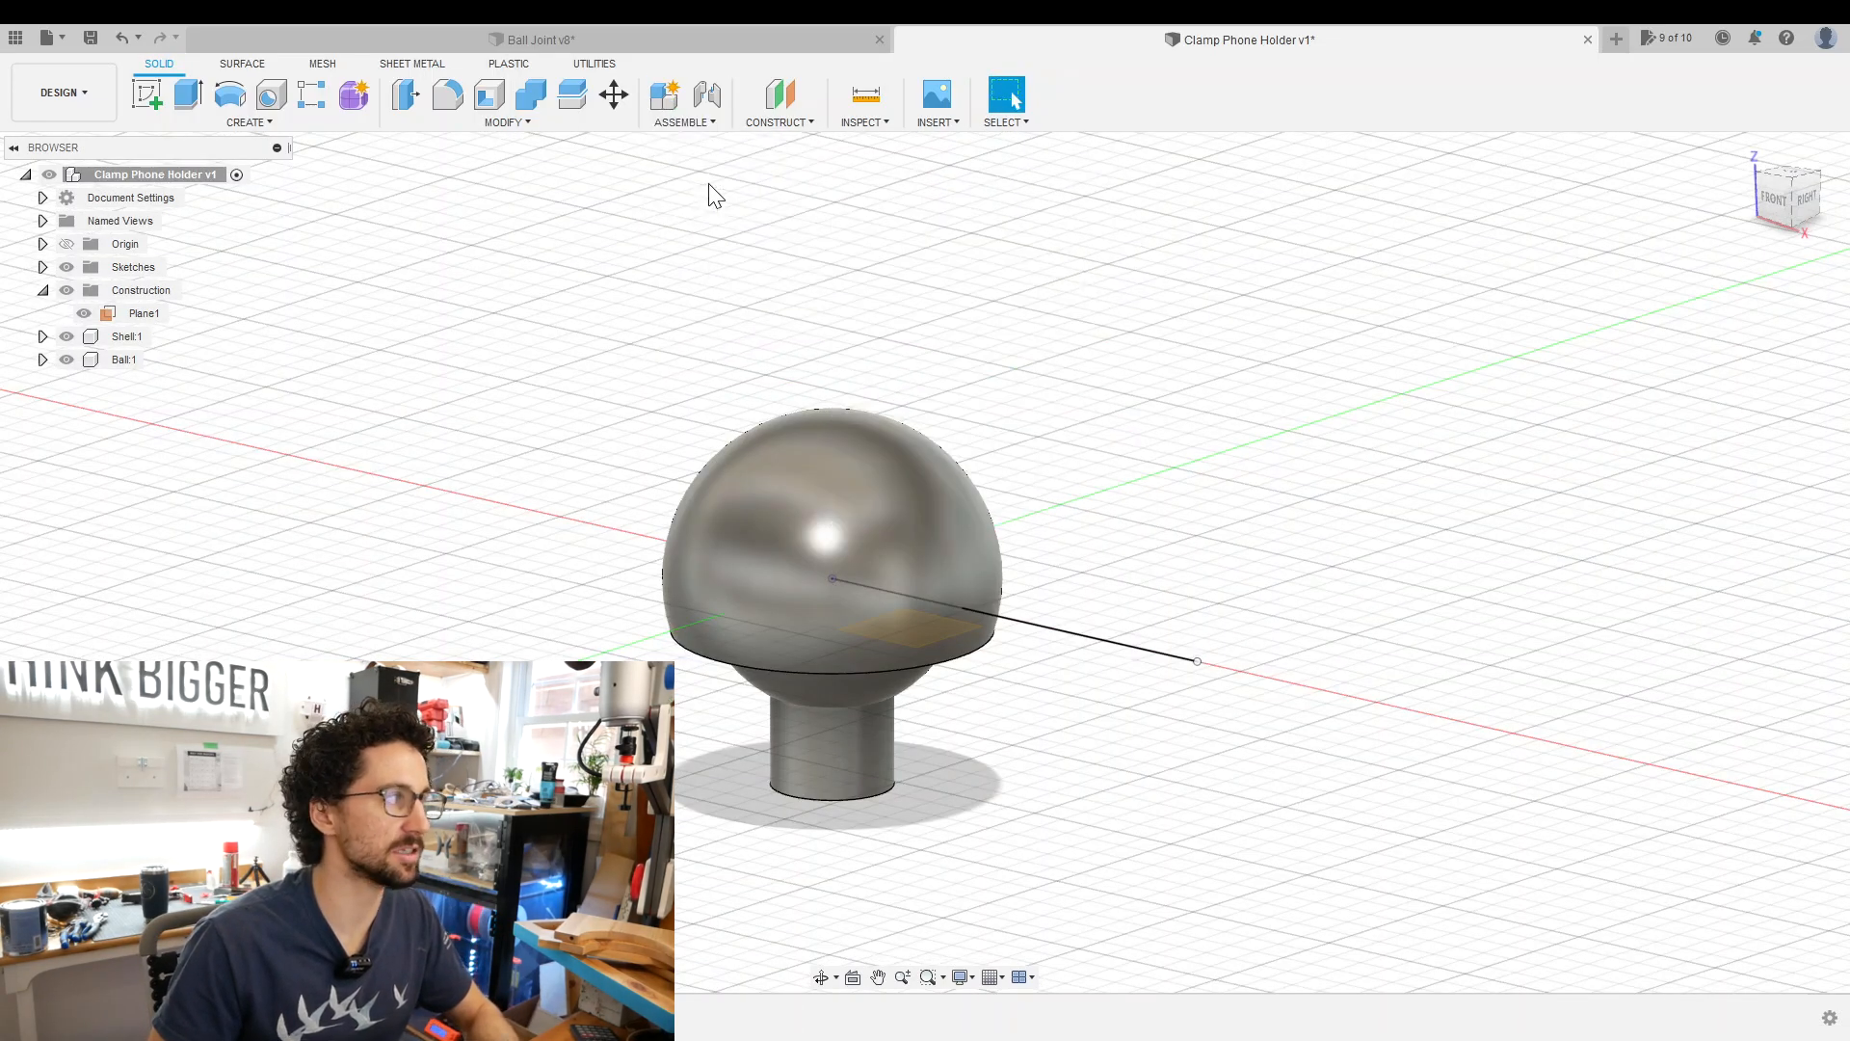
Add a revolute as-built joint between Shell:1 and Ball:1, snapped to the sketch line.
{"action": "key", "text": "shift+j"}
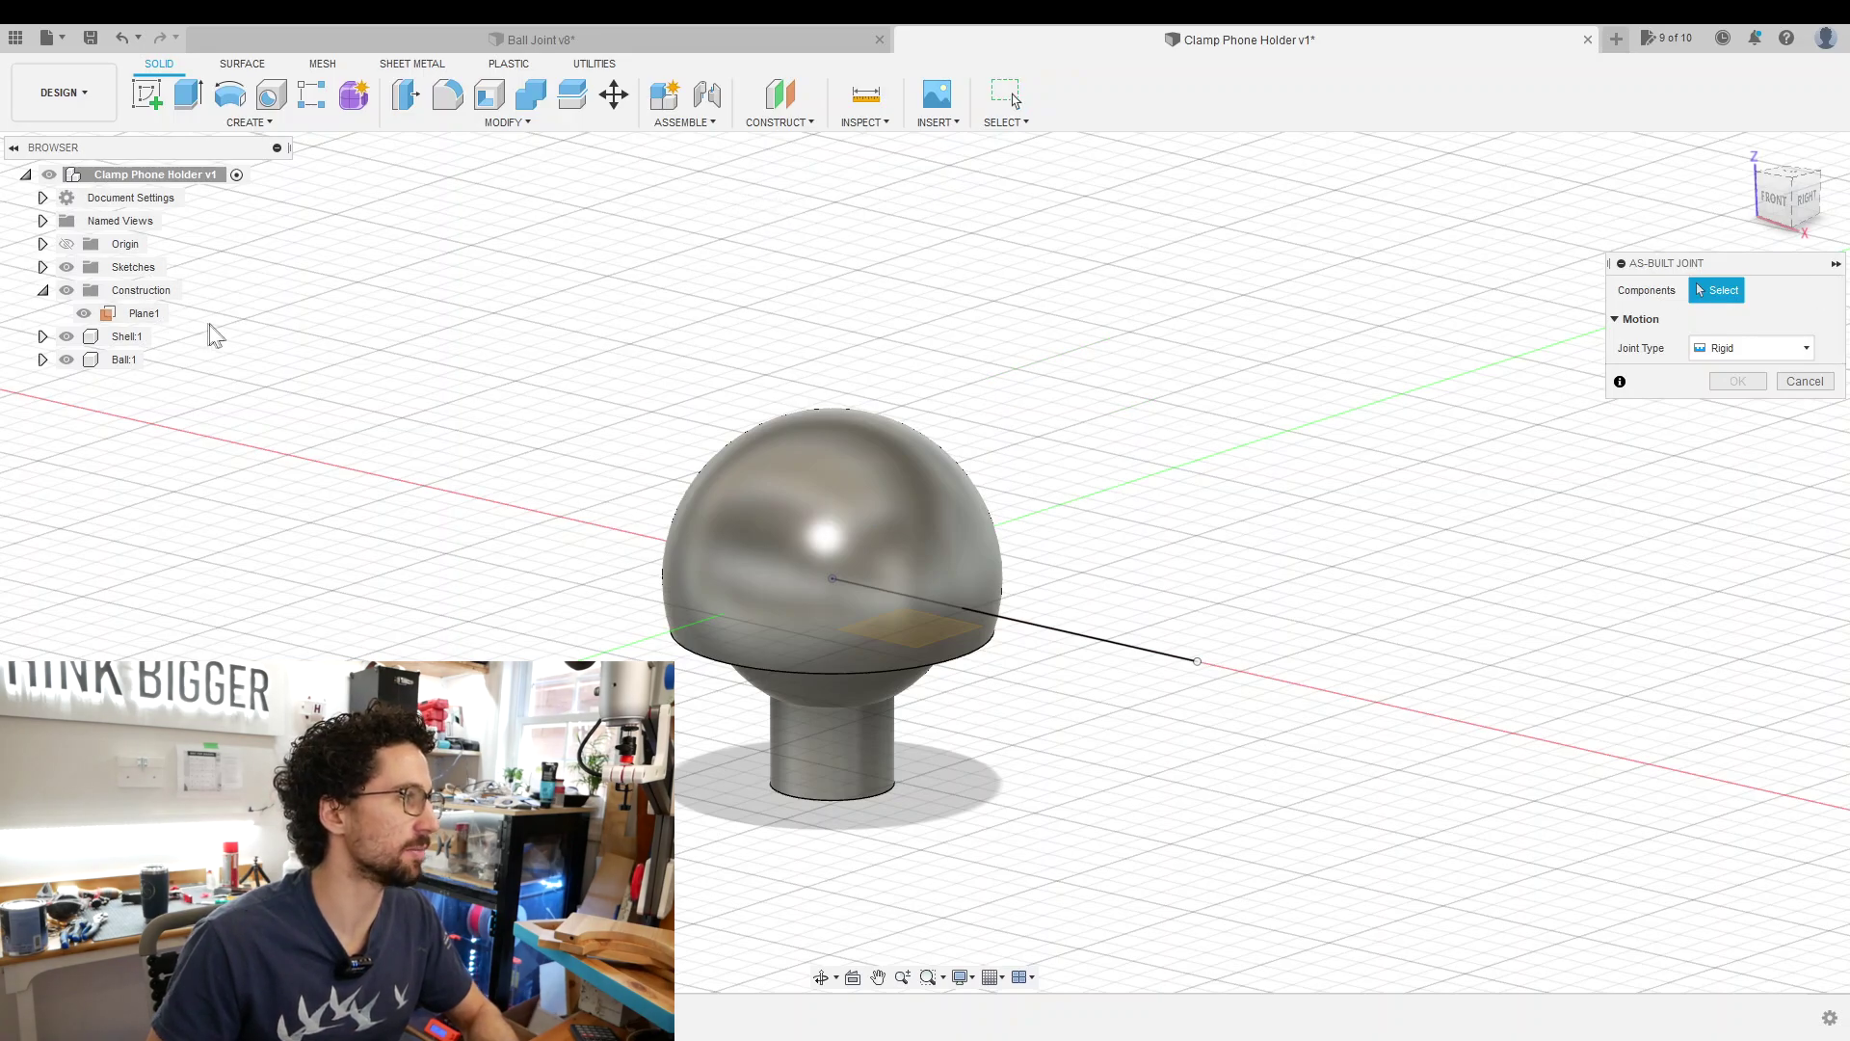
{"action": "left_click", "coordinate": [137, 340]}
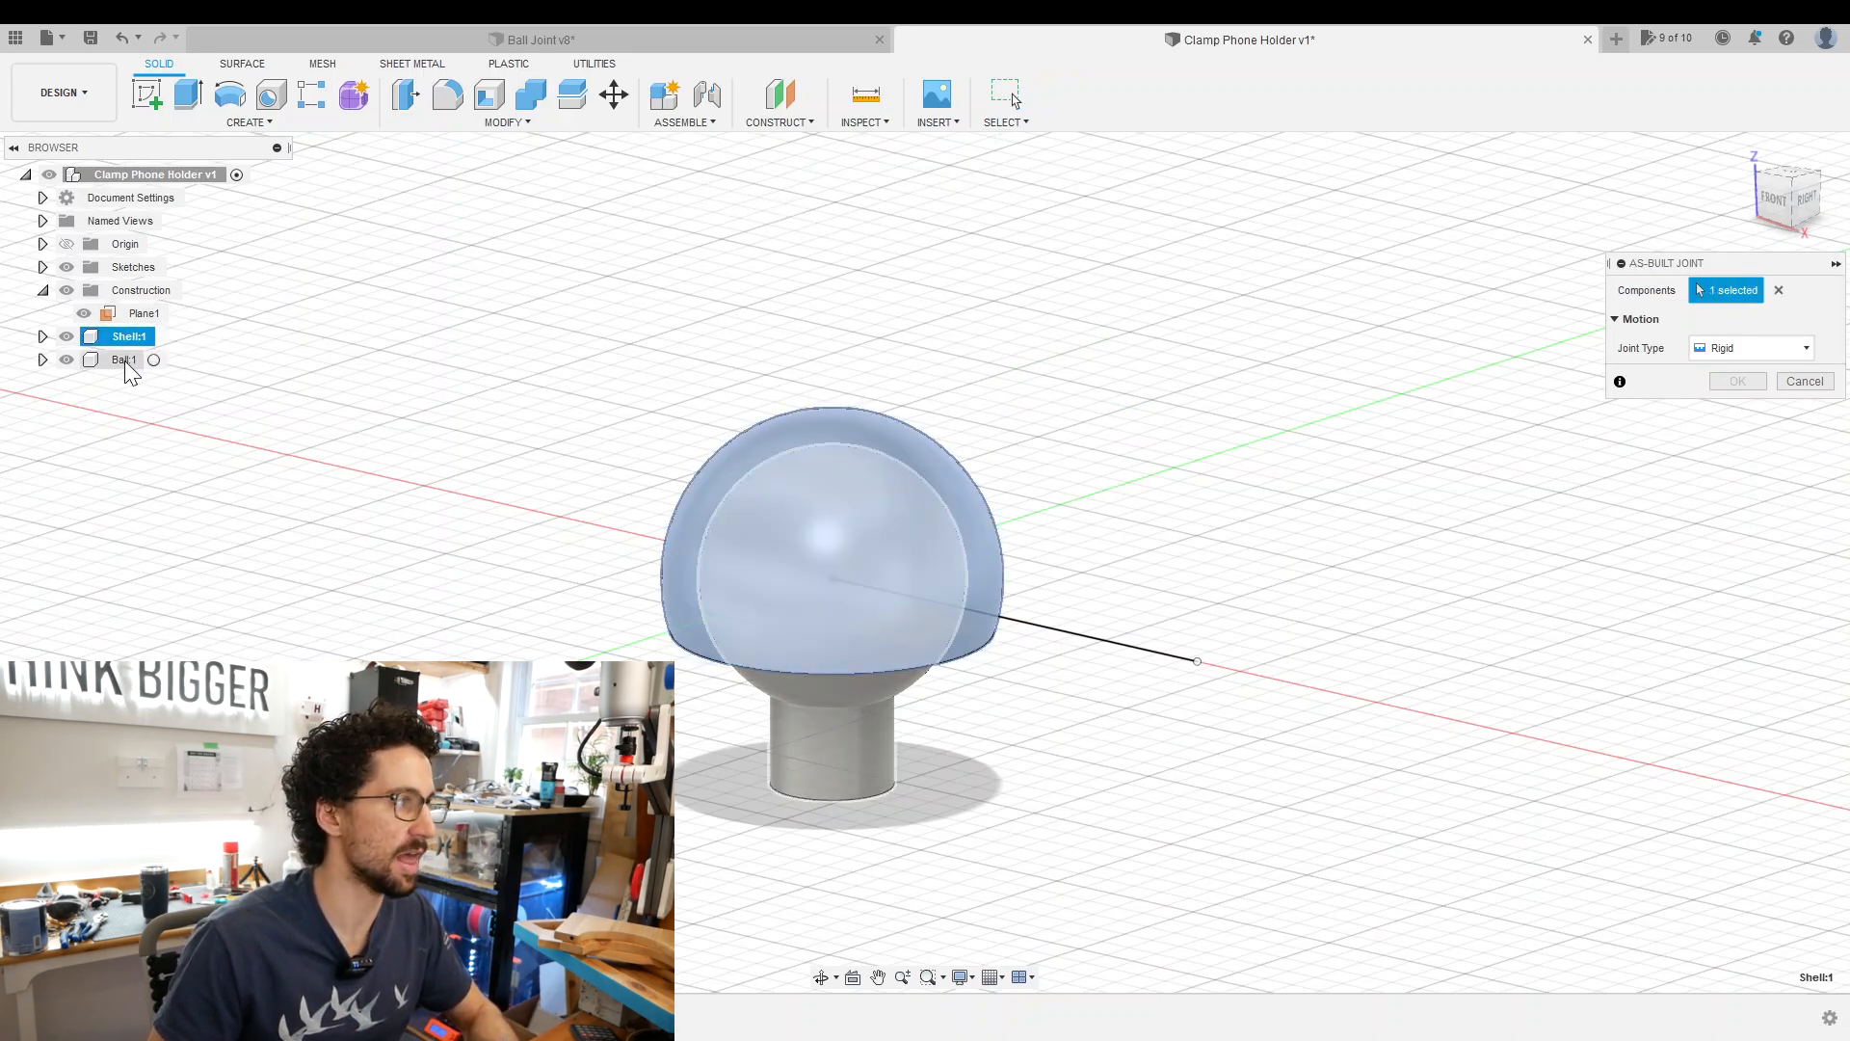
{"action": "left_click", "coordinate": [124, 362]}
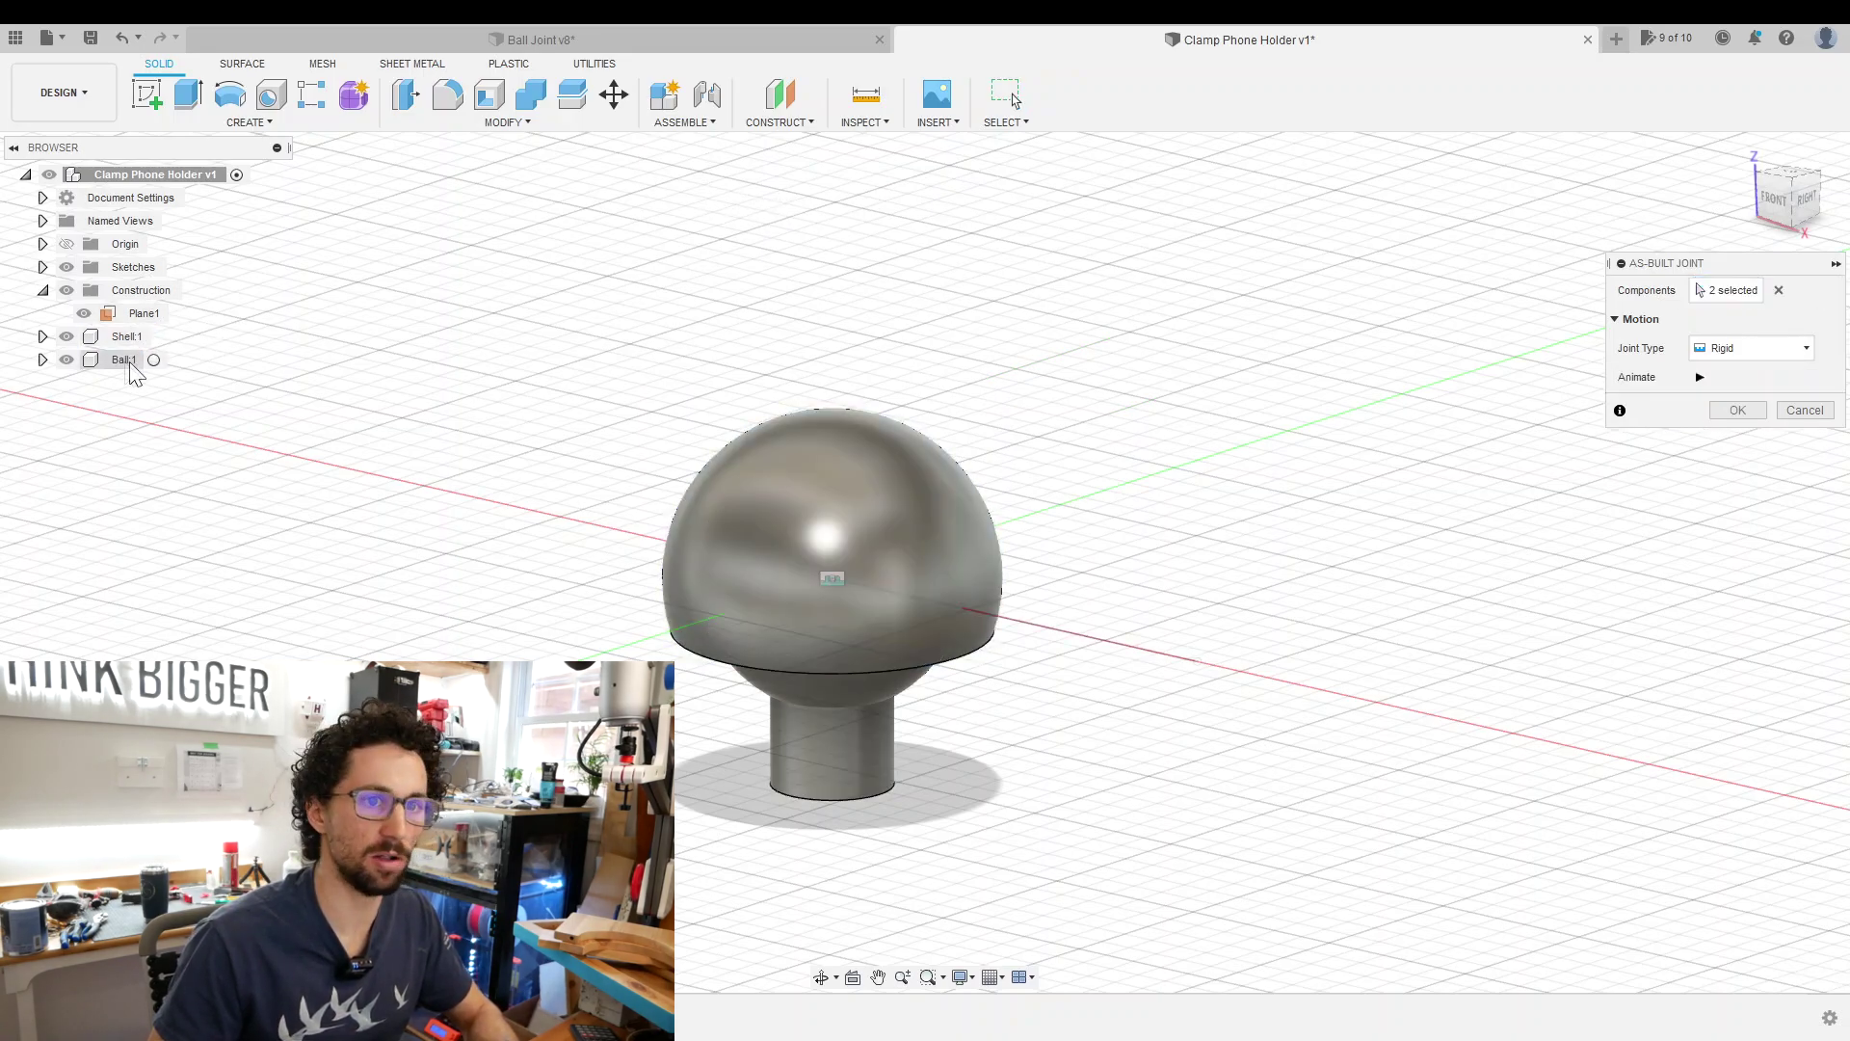
{"action": "left_click", "coordinate": [1793, 358]}
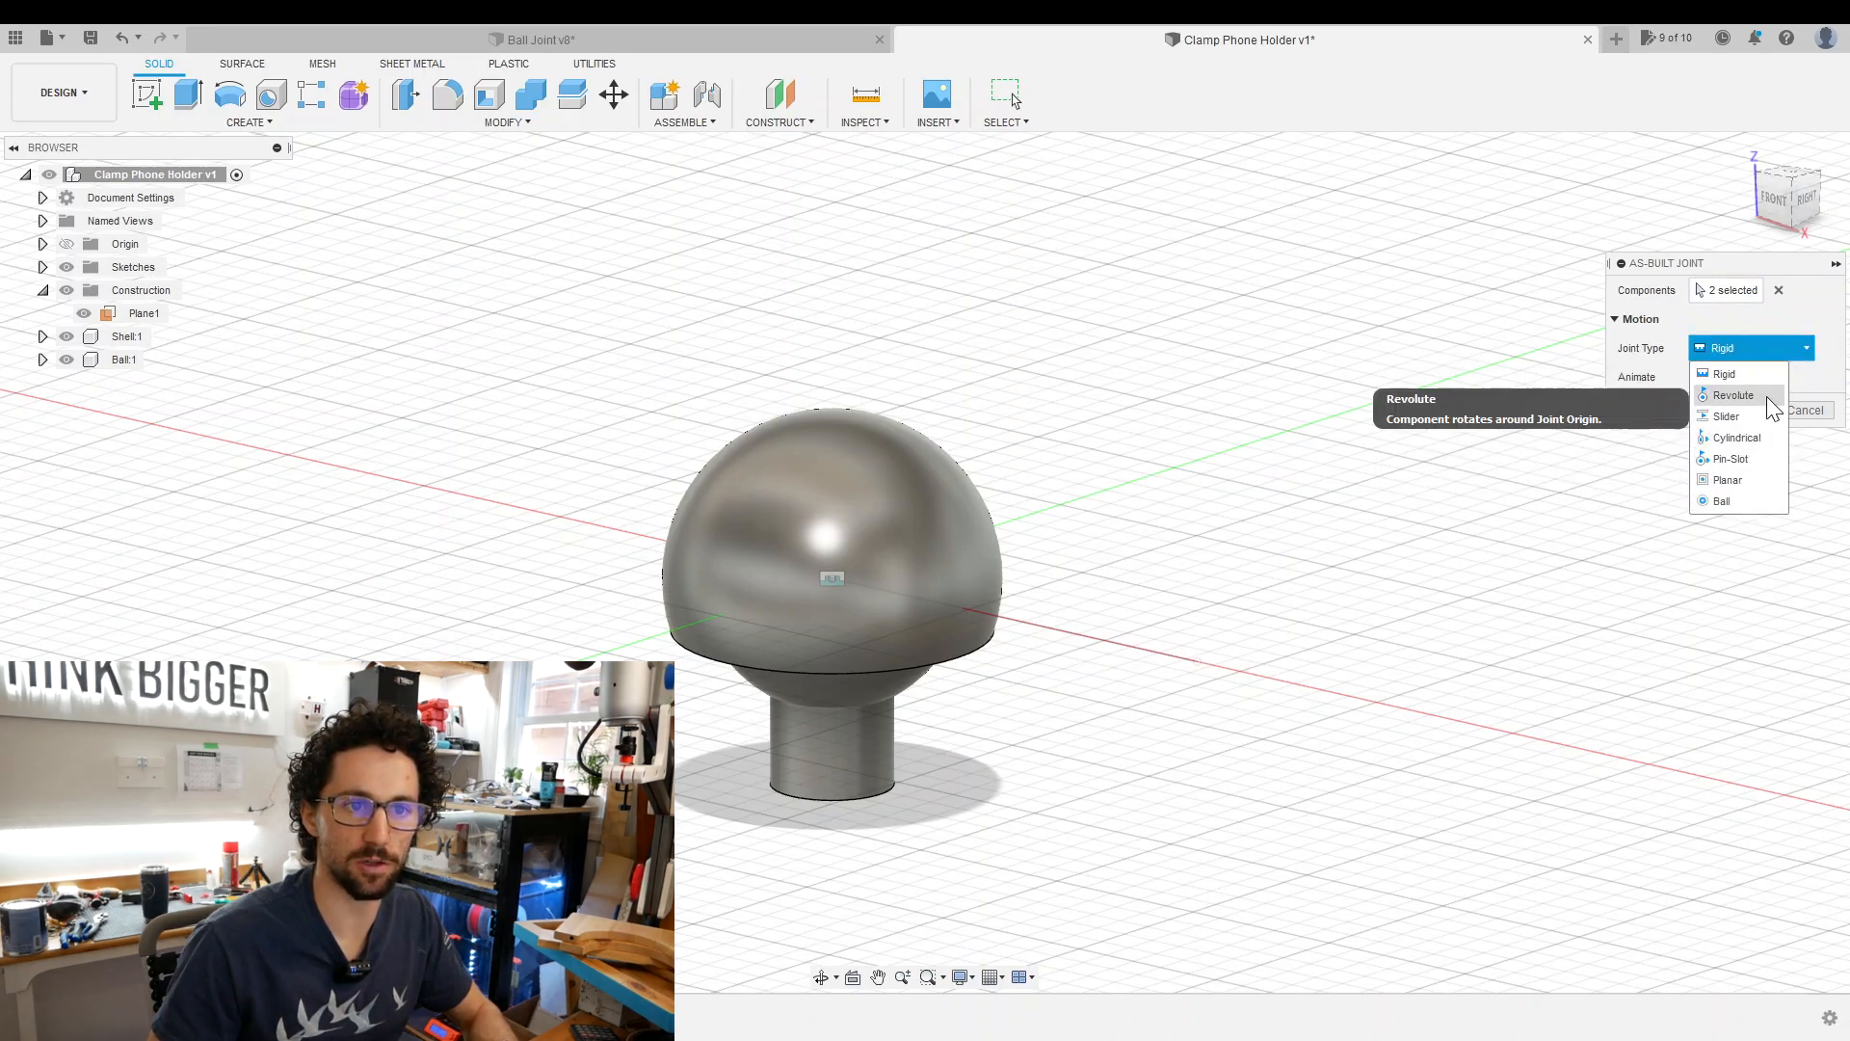
{"action": "left_click", "coordinate": [1734, 395]}
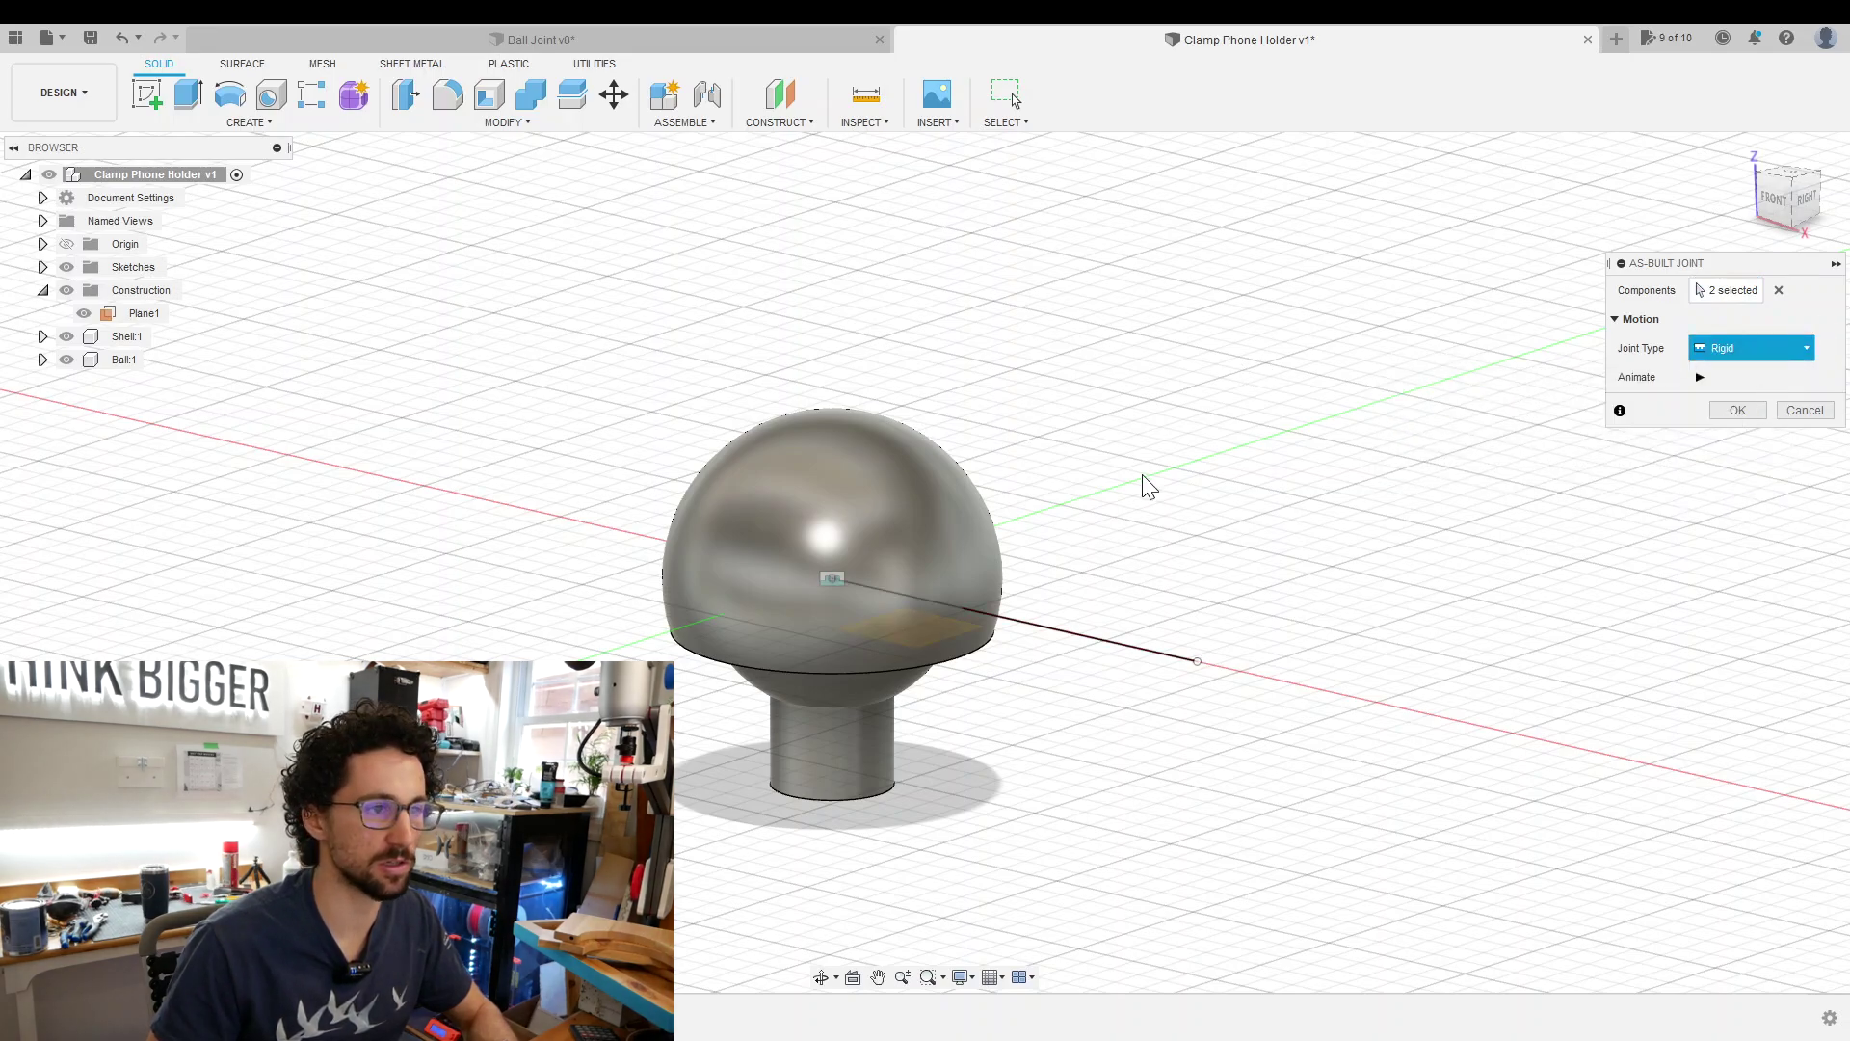
{"action": "left_click", "coordinate": [1077, 636]}
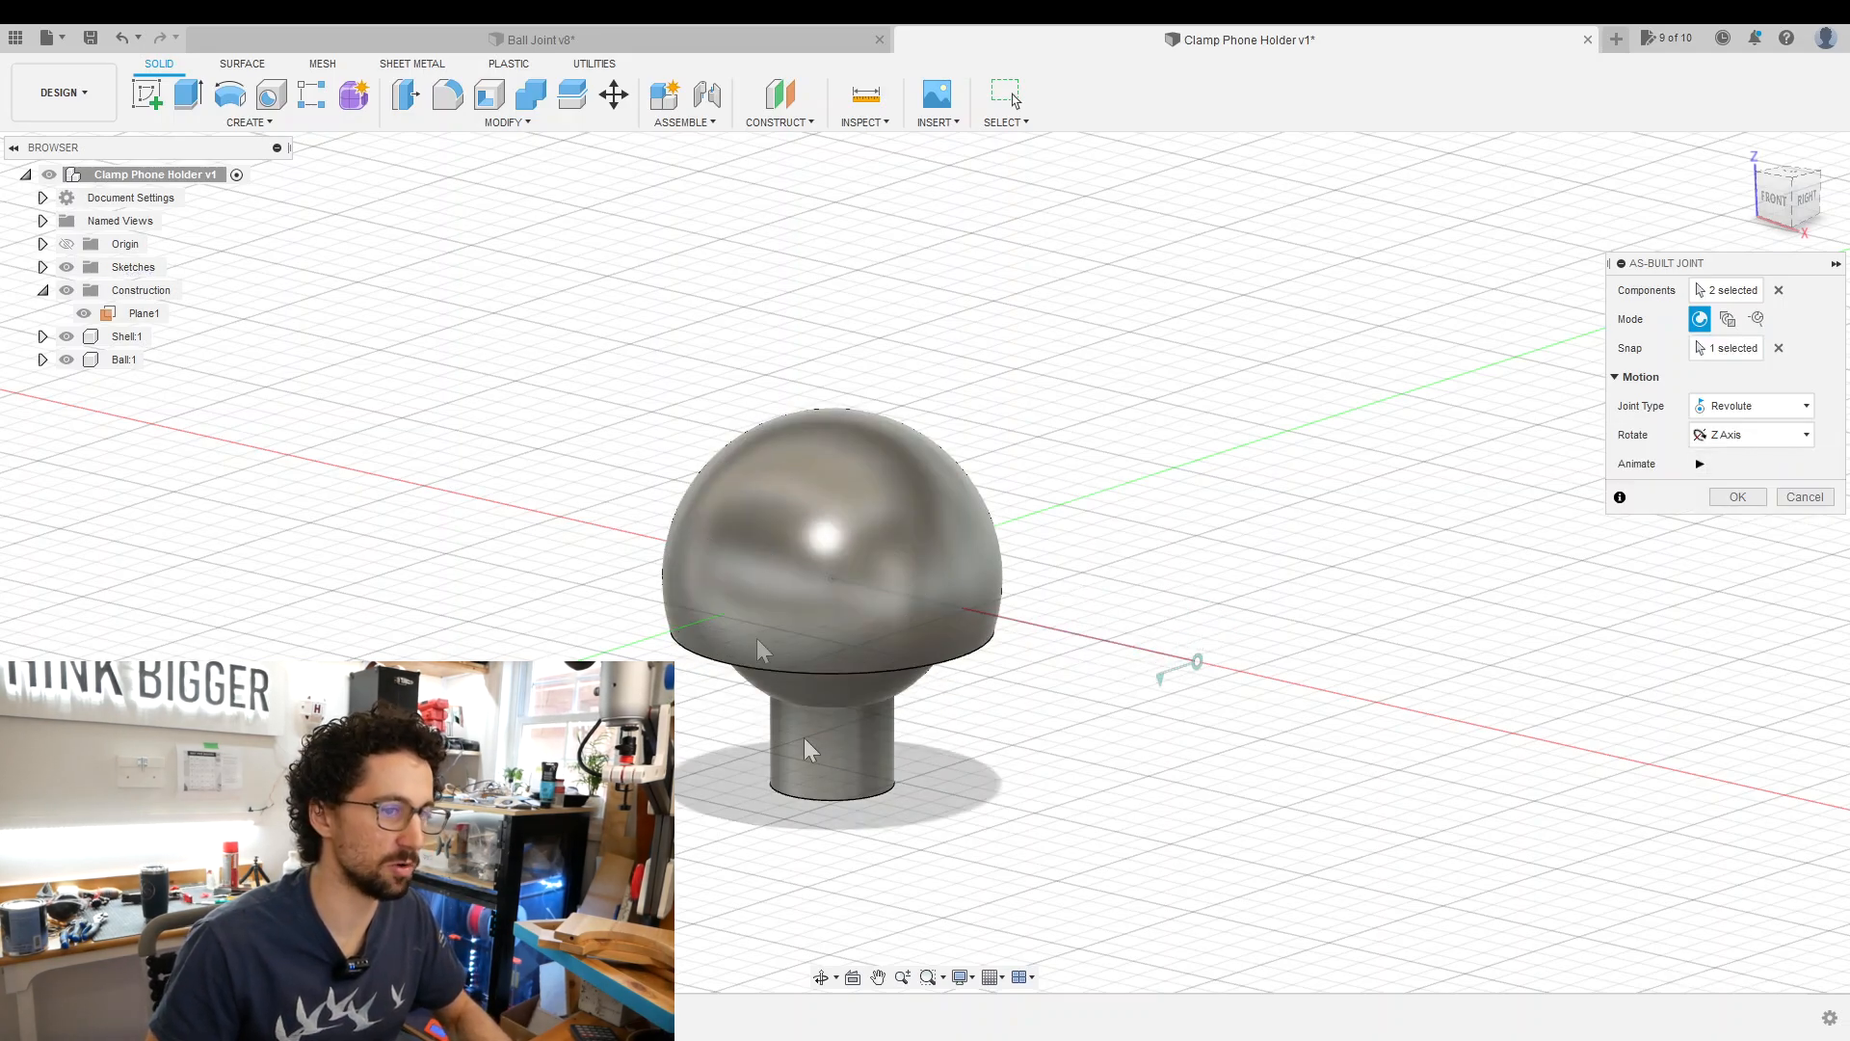
{"action": "key", "text": "Return"}
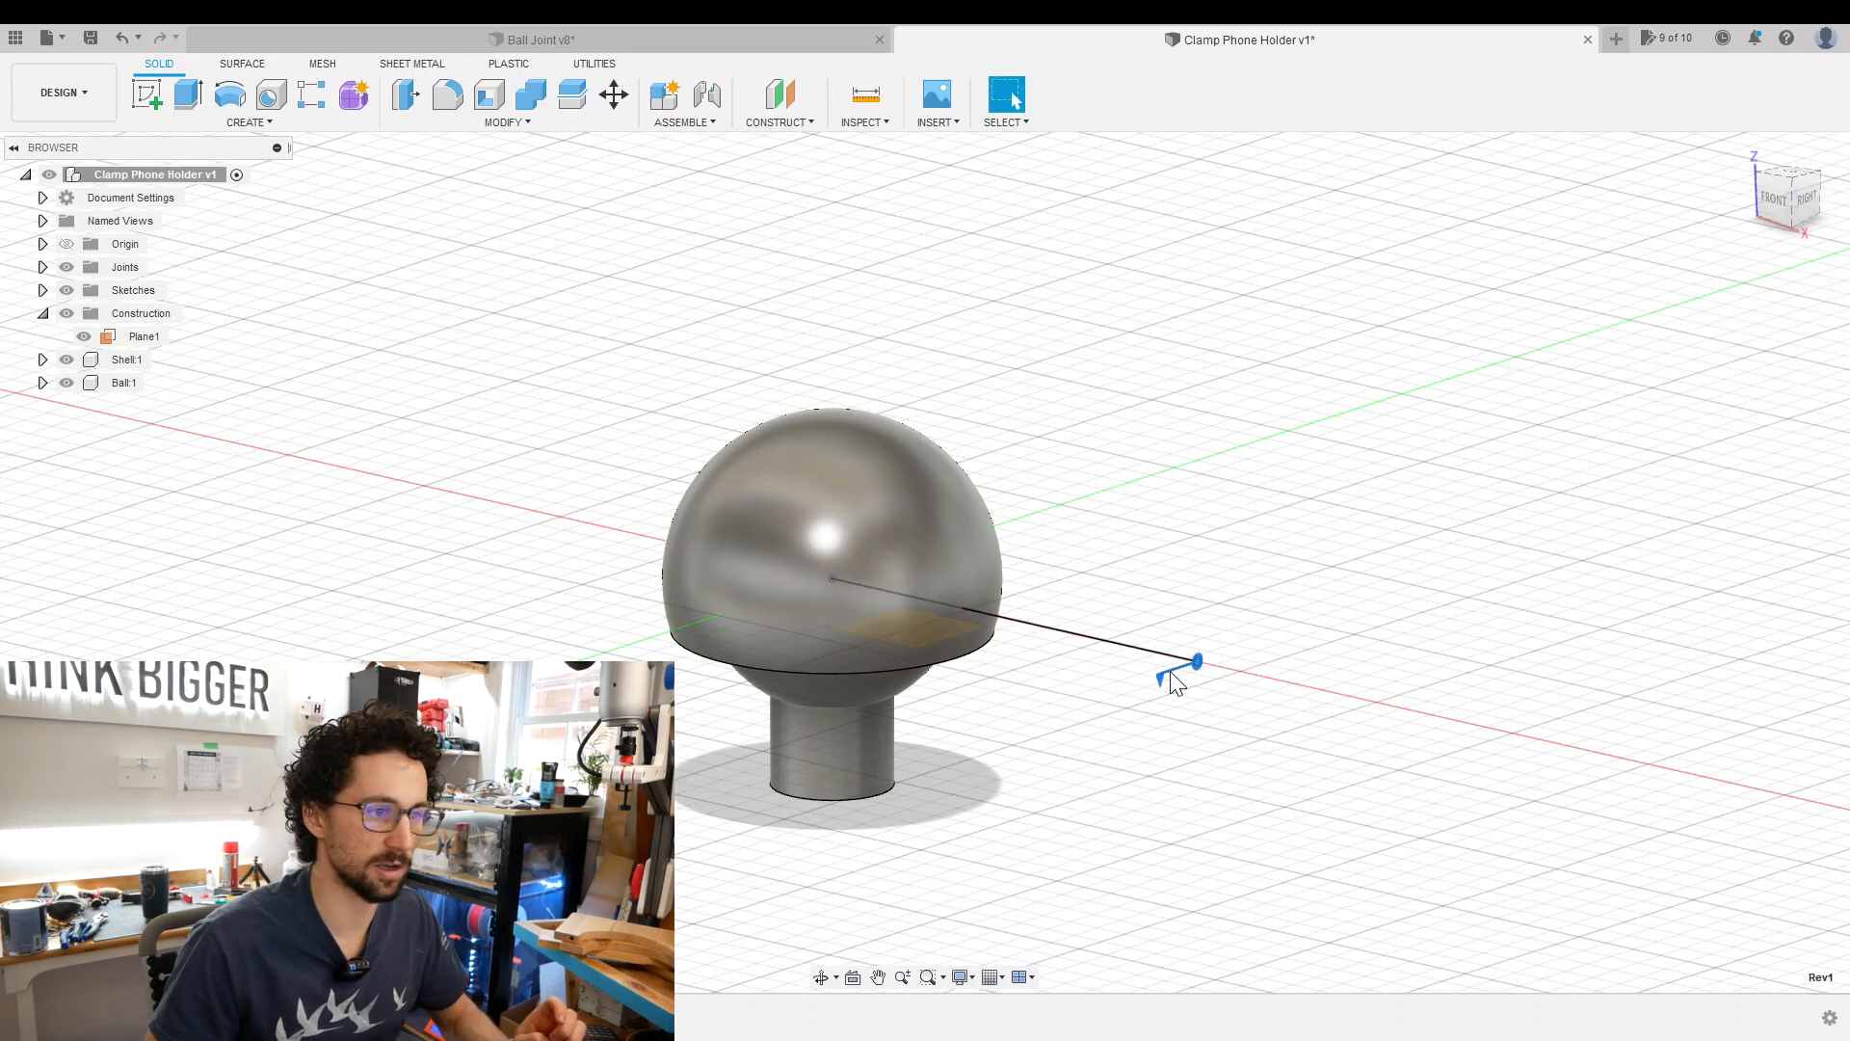
{"action": "right_click", "coordinate": [1171, 682]}
Drive the joint to 90° rotation, then start Combine to trigger the position prompt.
{"action": "left_click", "coordinate": [1212, 790]}
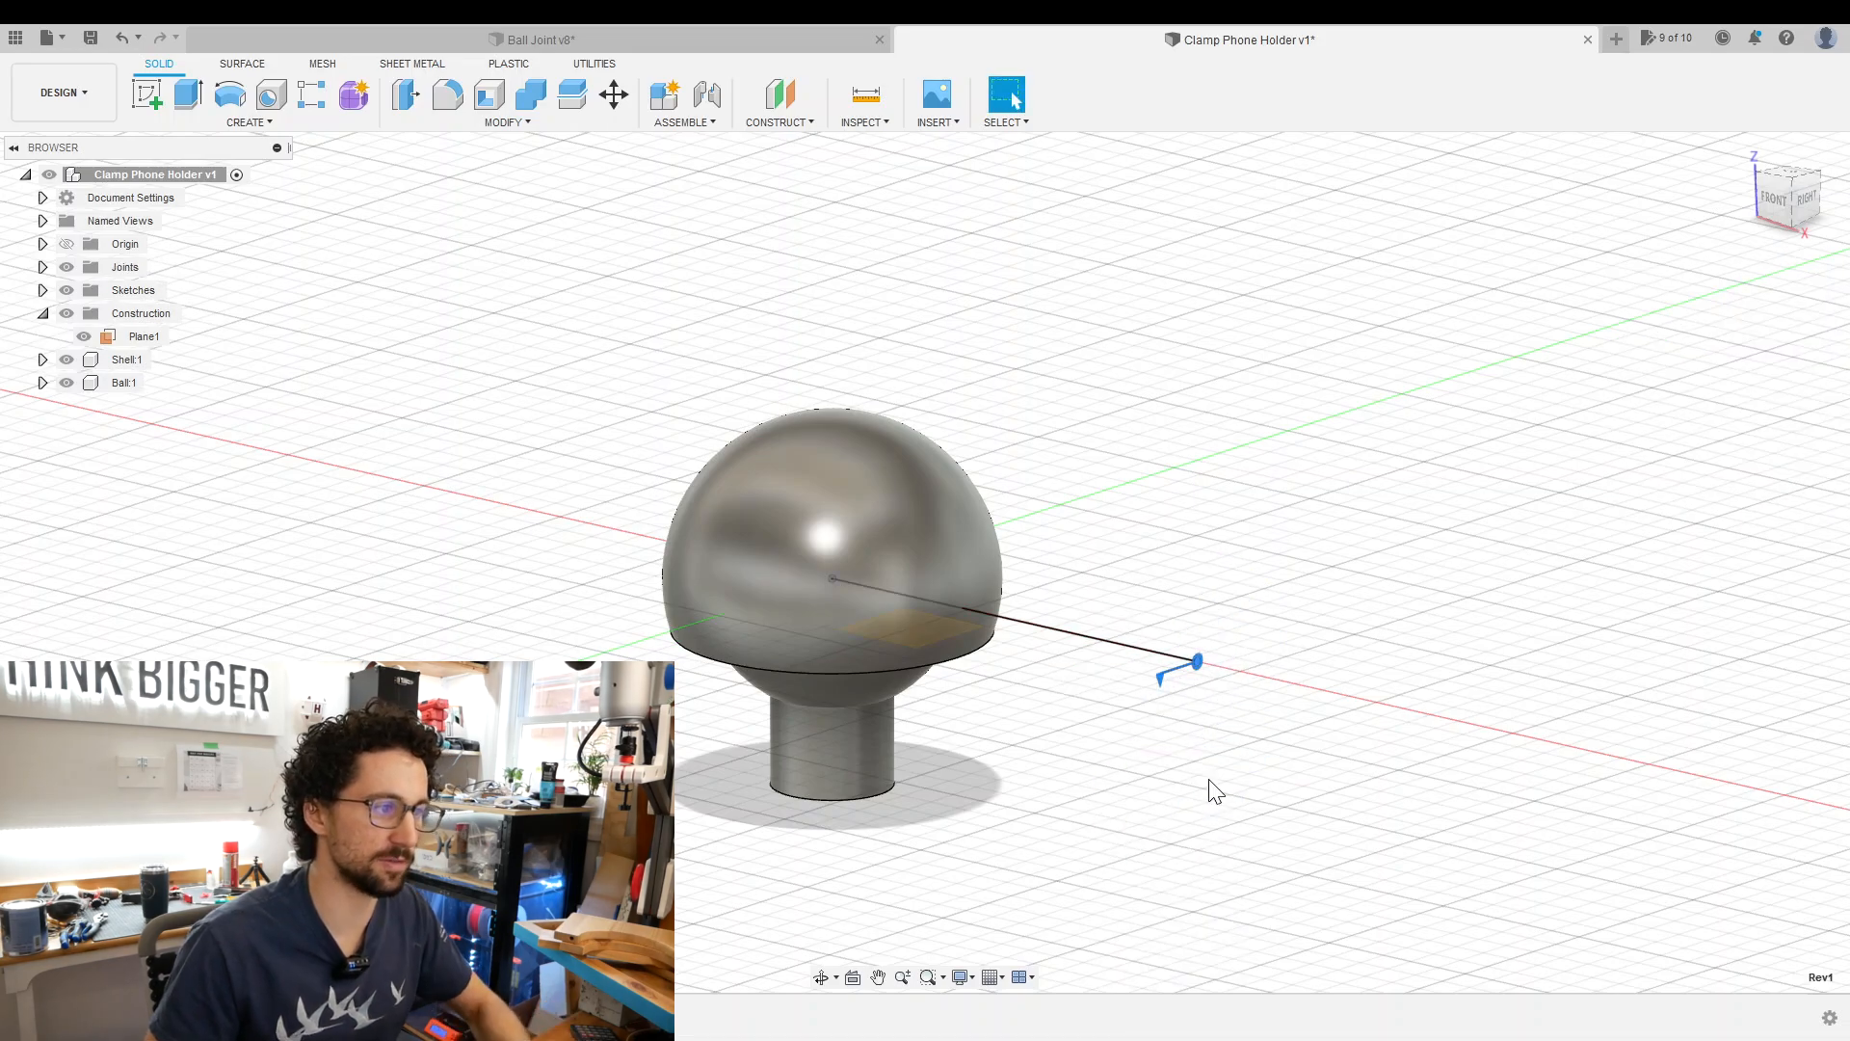
{"action": "type", "text": "90"}
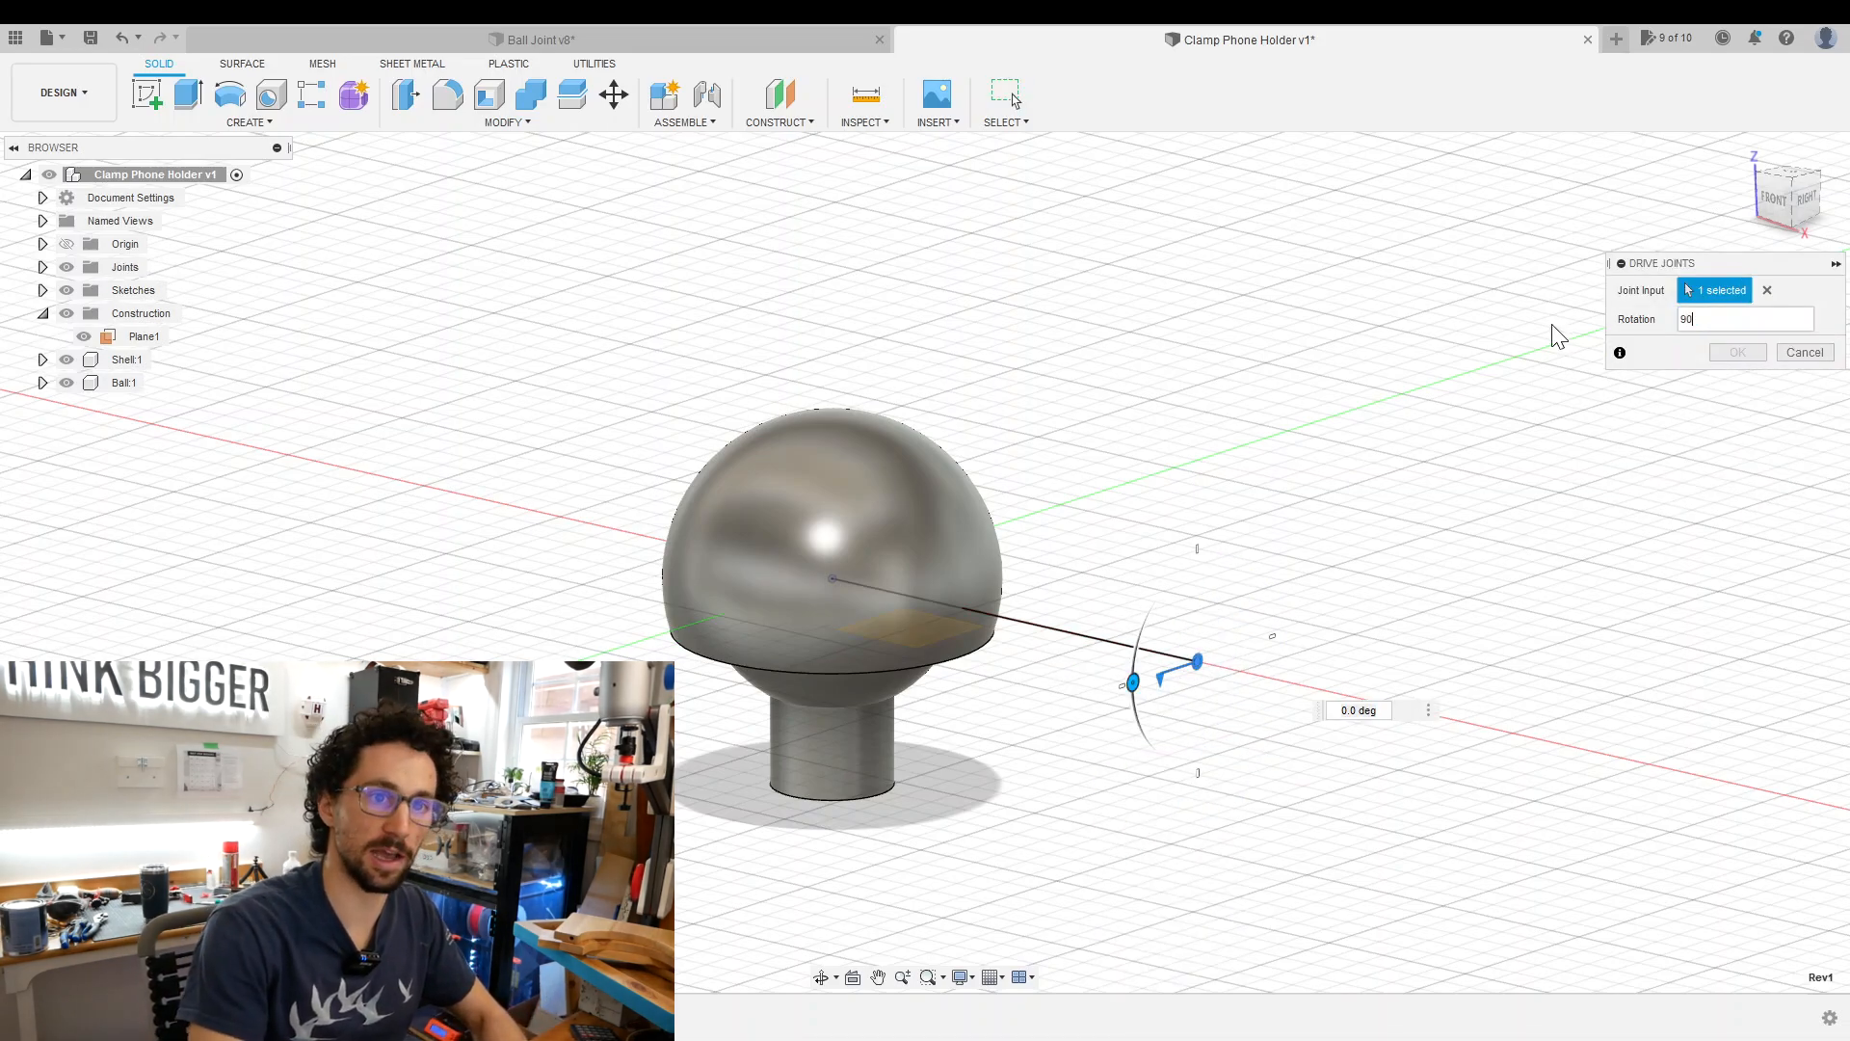
{"action": "key", "text": "Return"}
{"action": "key", "text": "Return"}
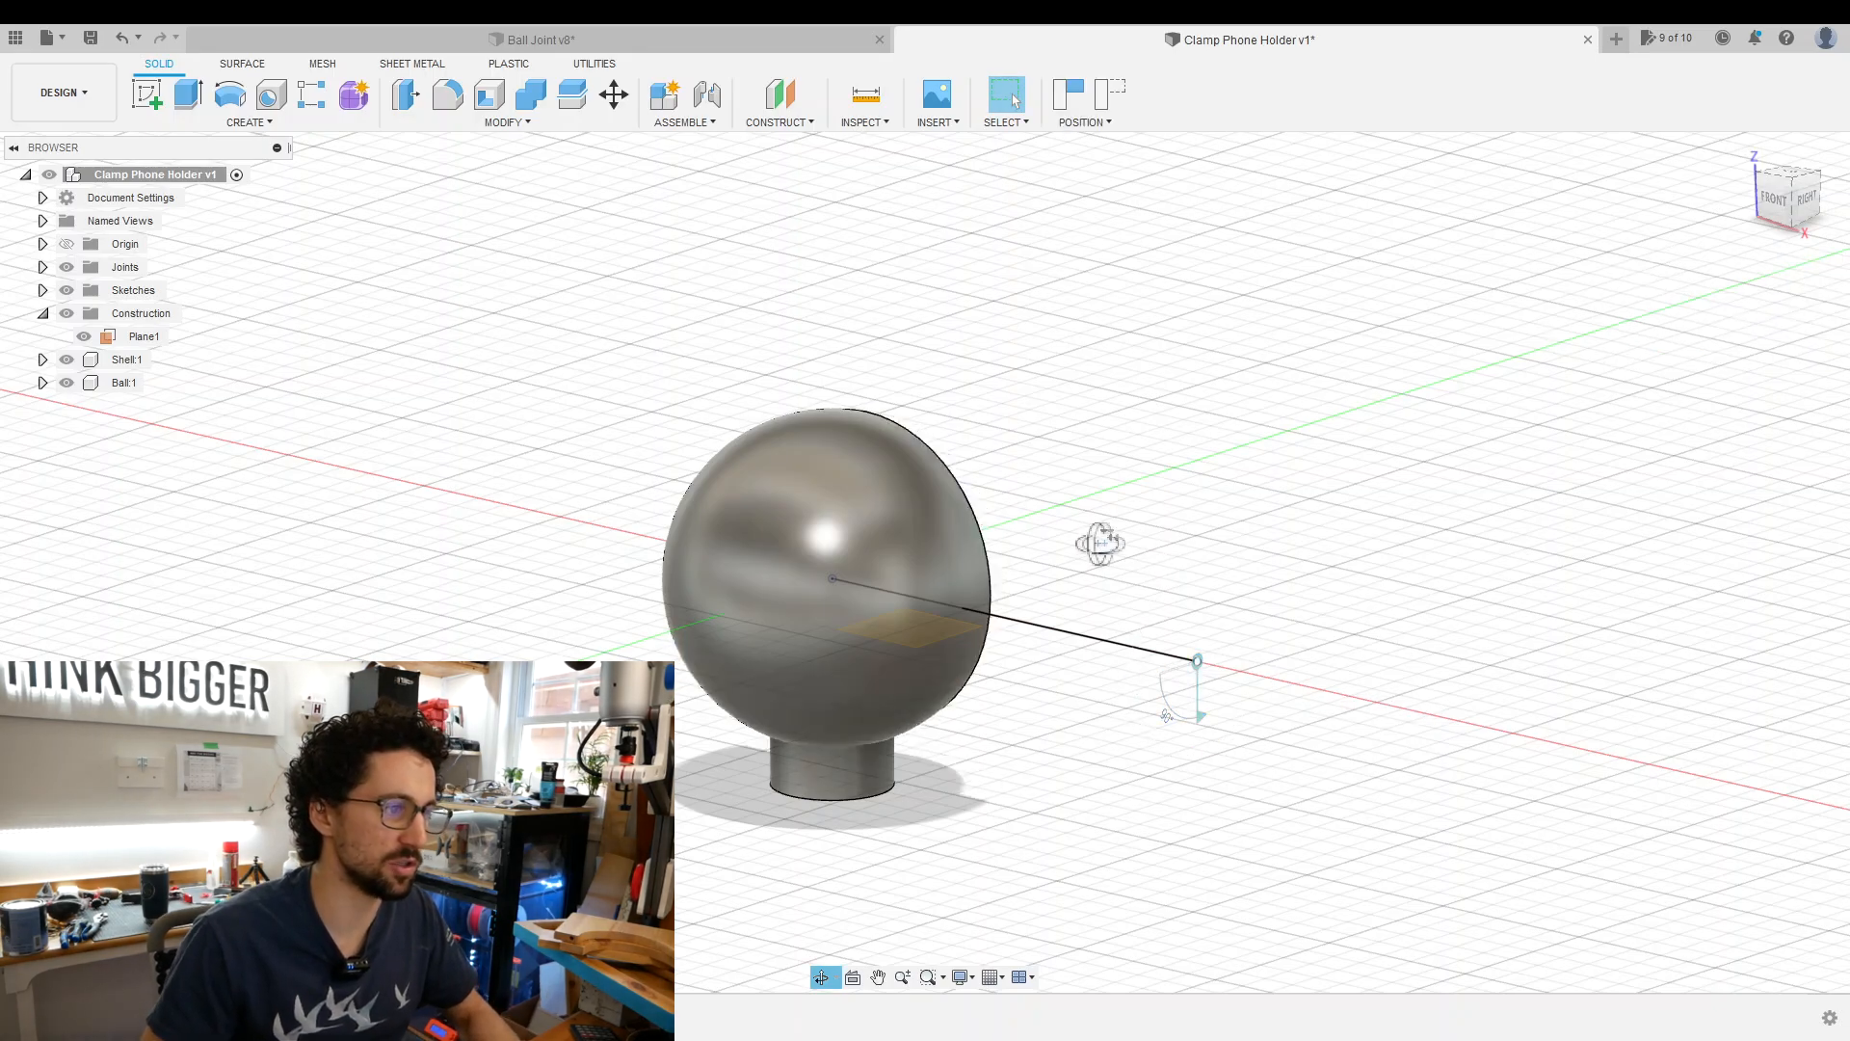
{"action": "middle_click_drag", "start_coordinate": [1100, 542], "coordinate": [1033, 529], "text": "shift"}
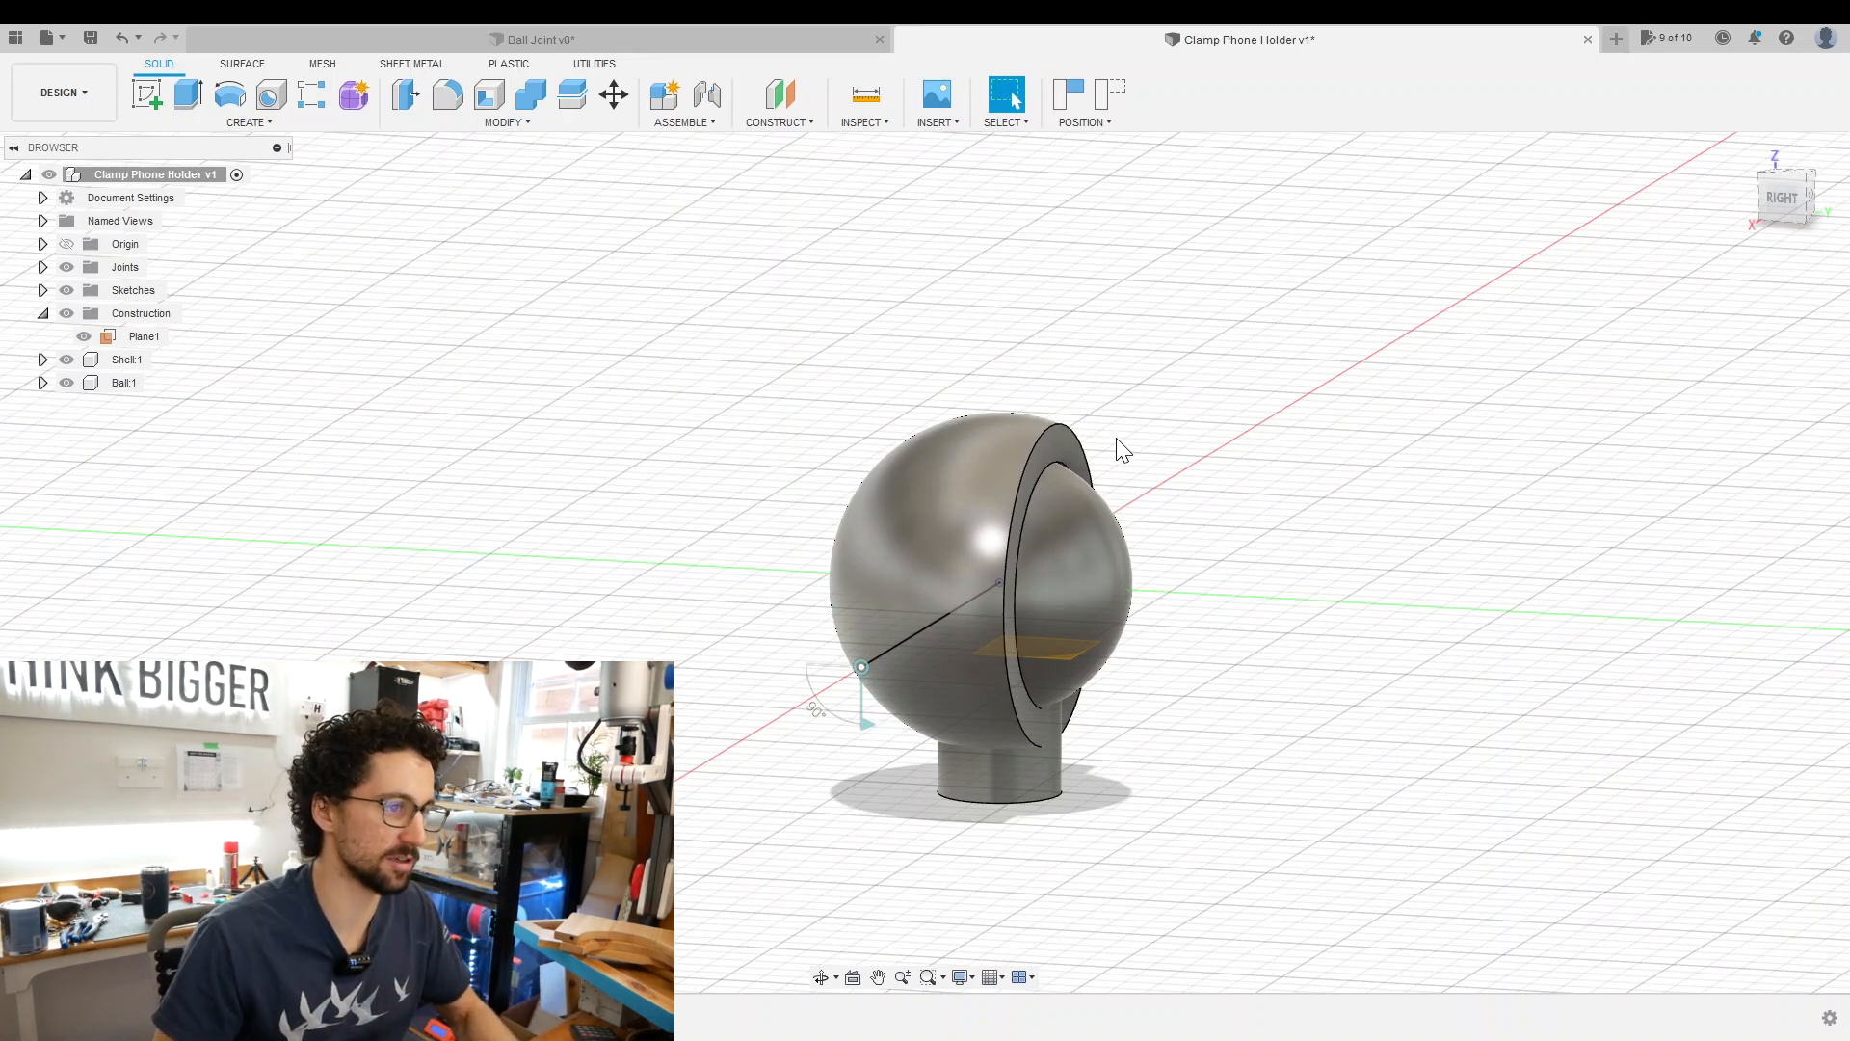
{"action": "middle_click_drag", "start_coordinate": [1219, 728], "coordinate": [1224, 717], "text": "shift"}
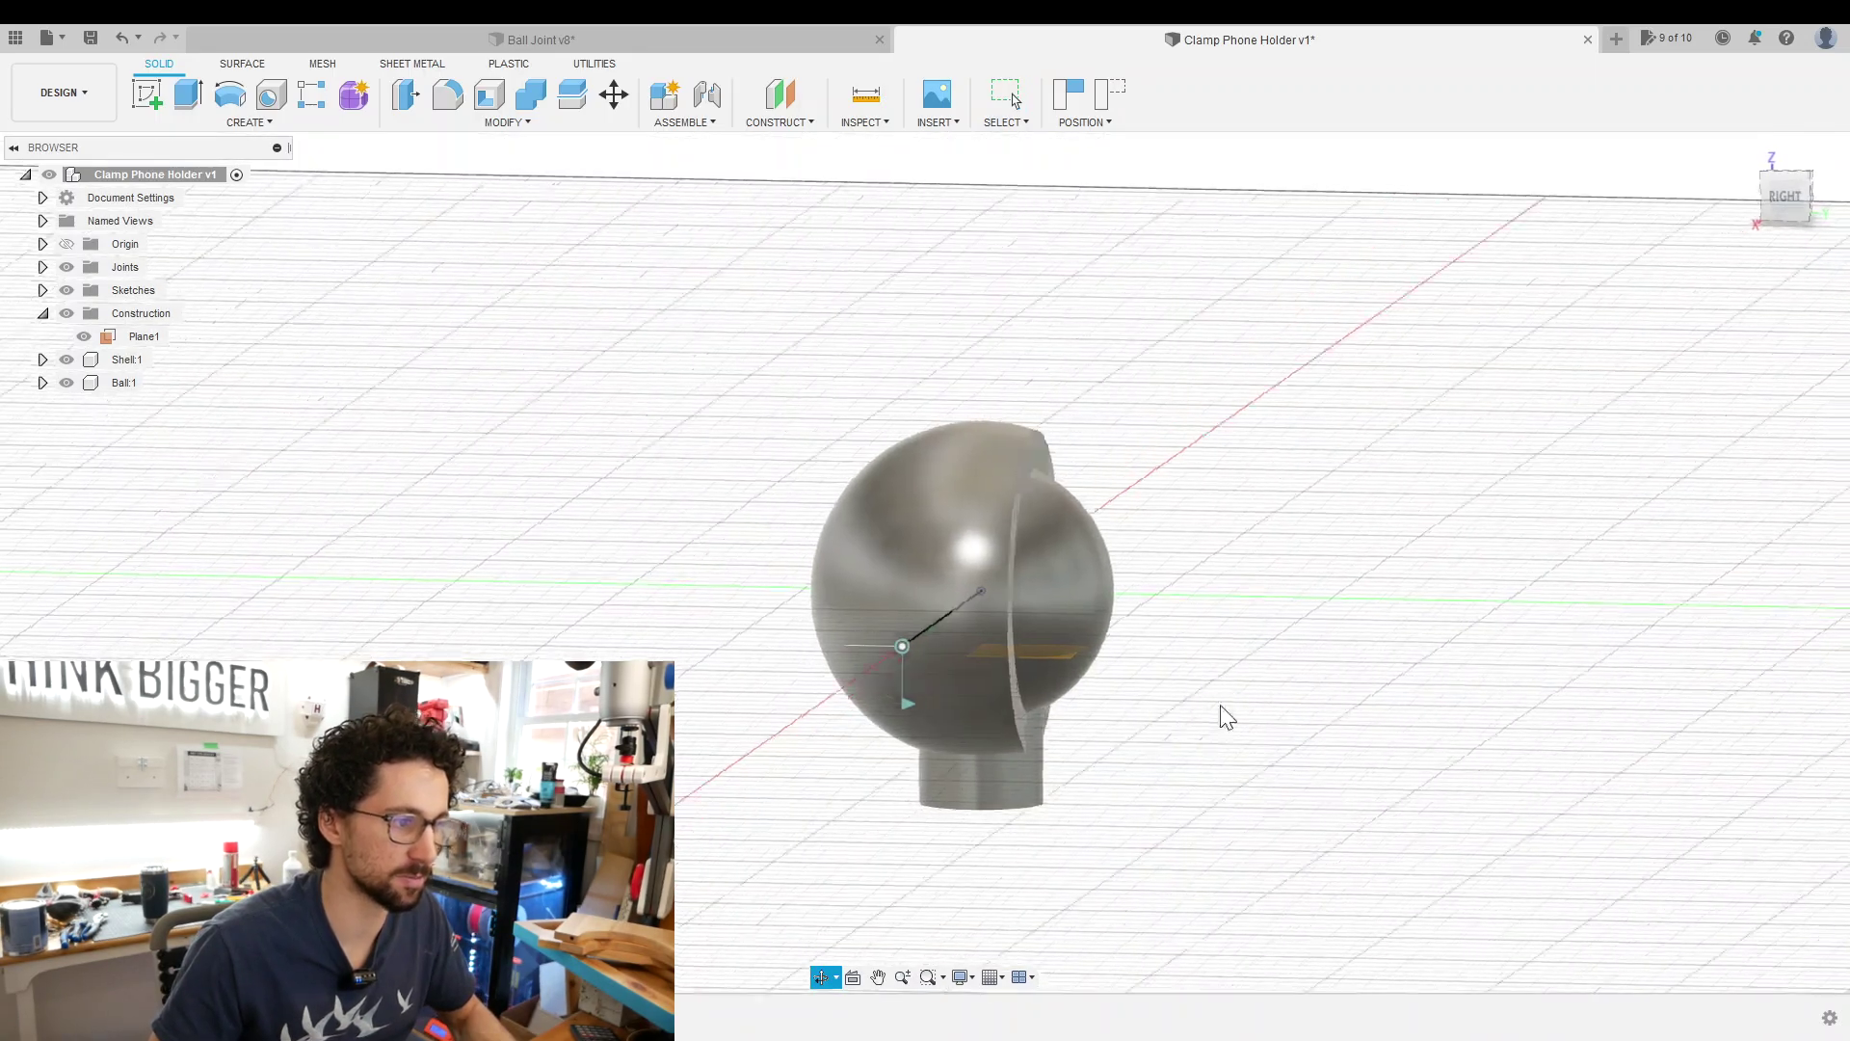
{"action": "left_click", "coordinate": [532, 101]}
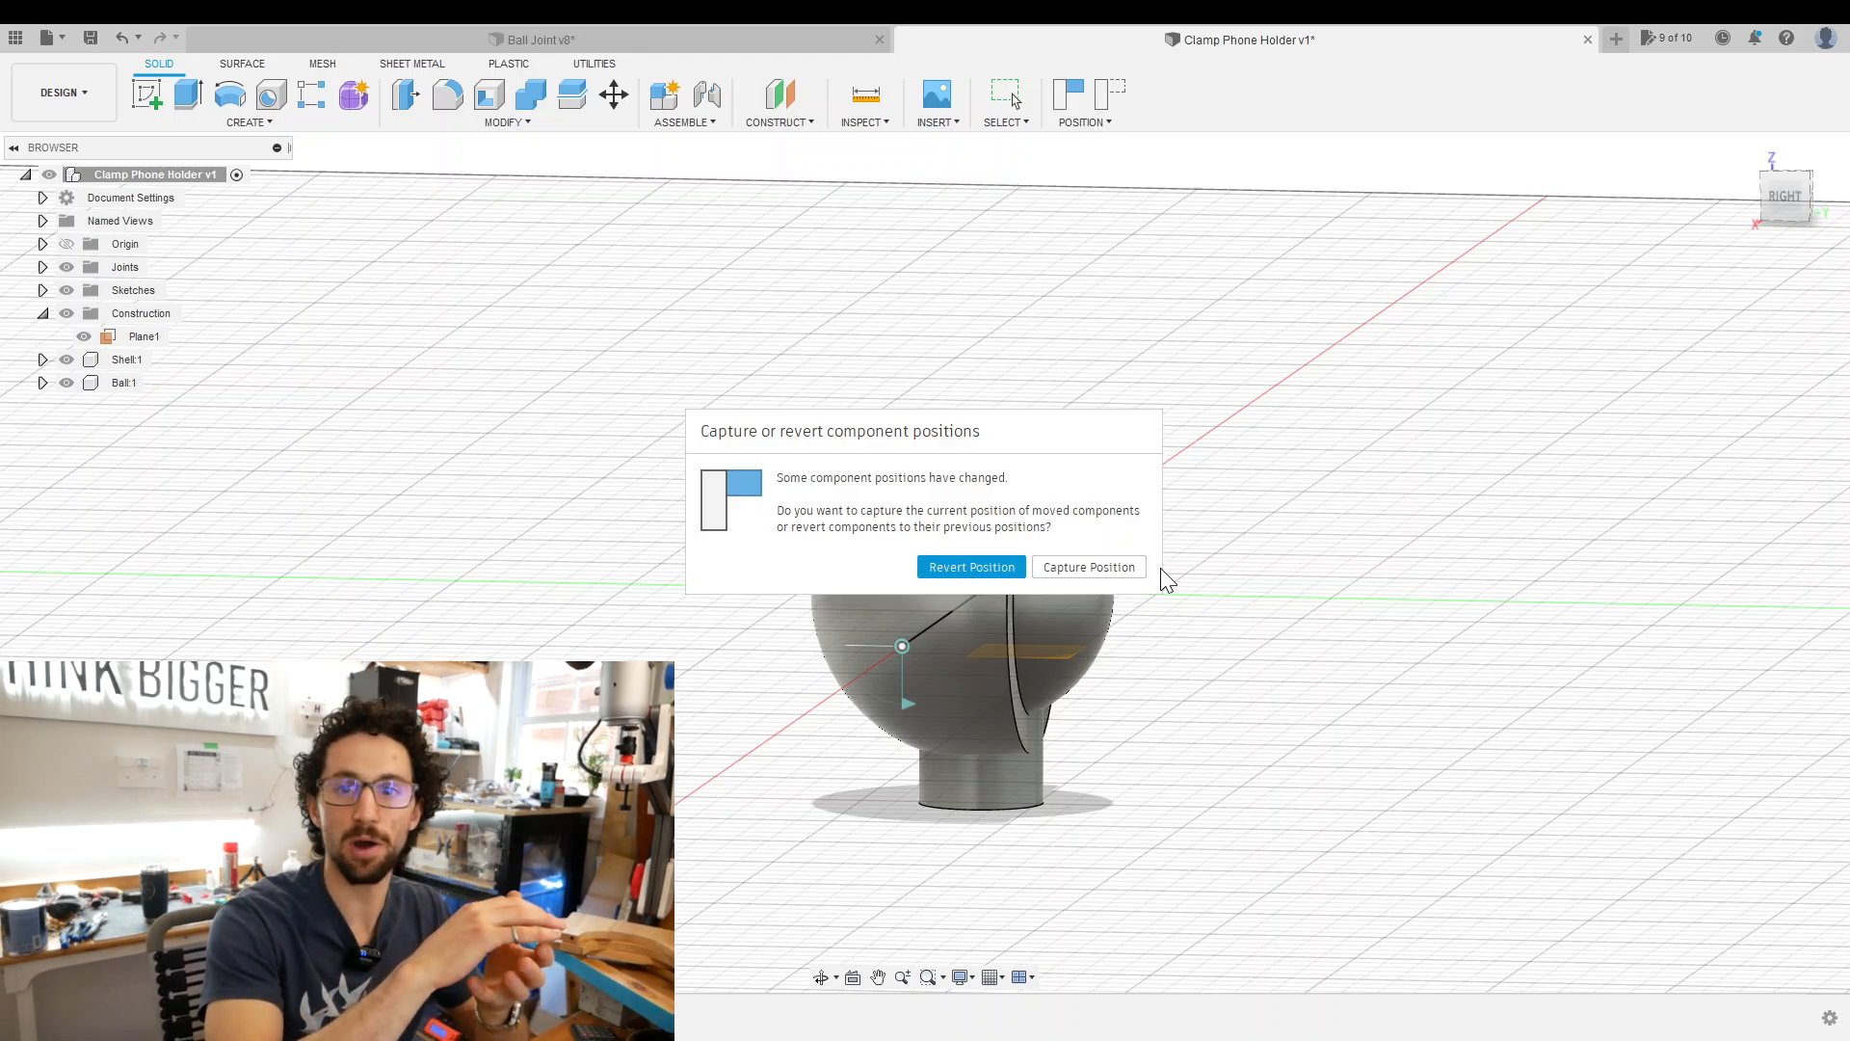
Capture position, then cut the ball and base cylinder from the shell with Keep Tools.
{"action": "left_click", "coordinate": [1077, 566]}
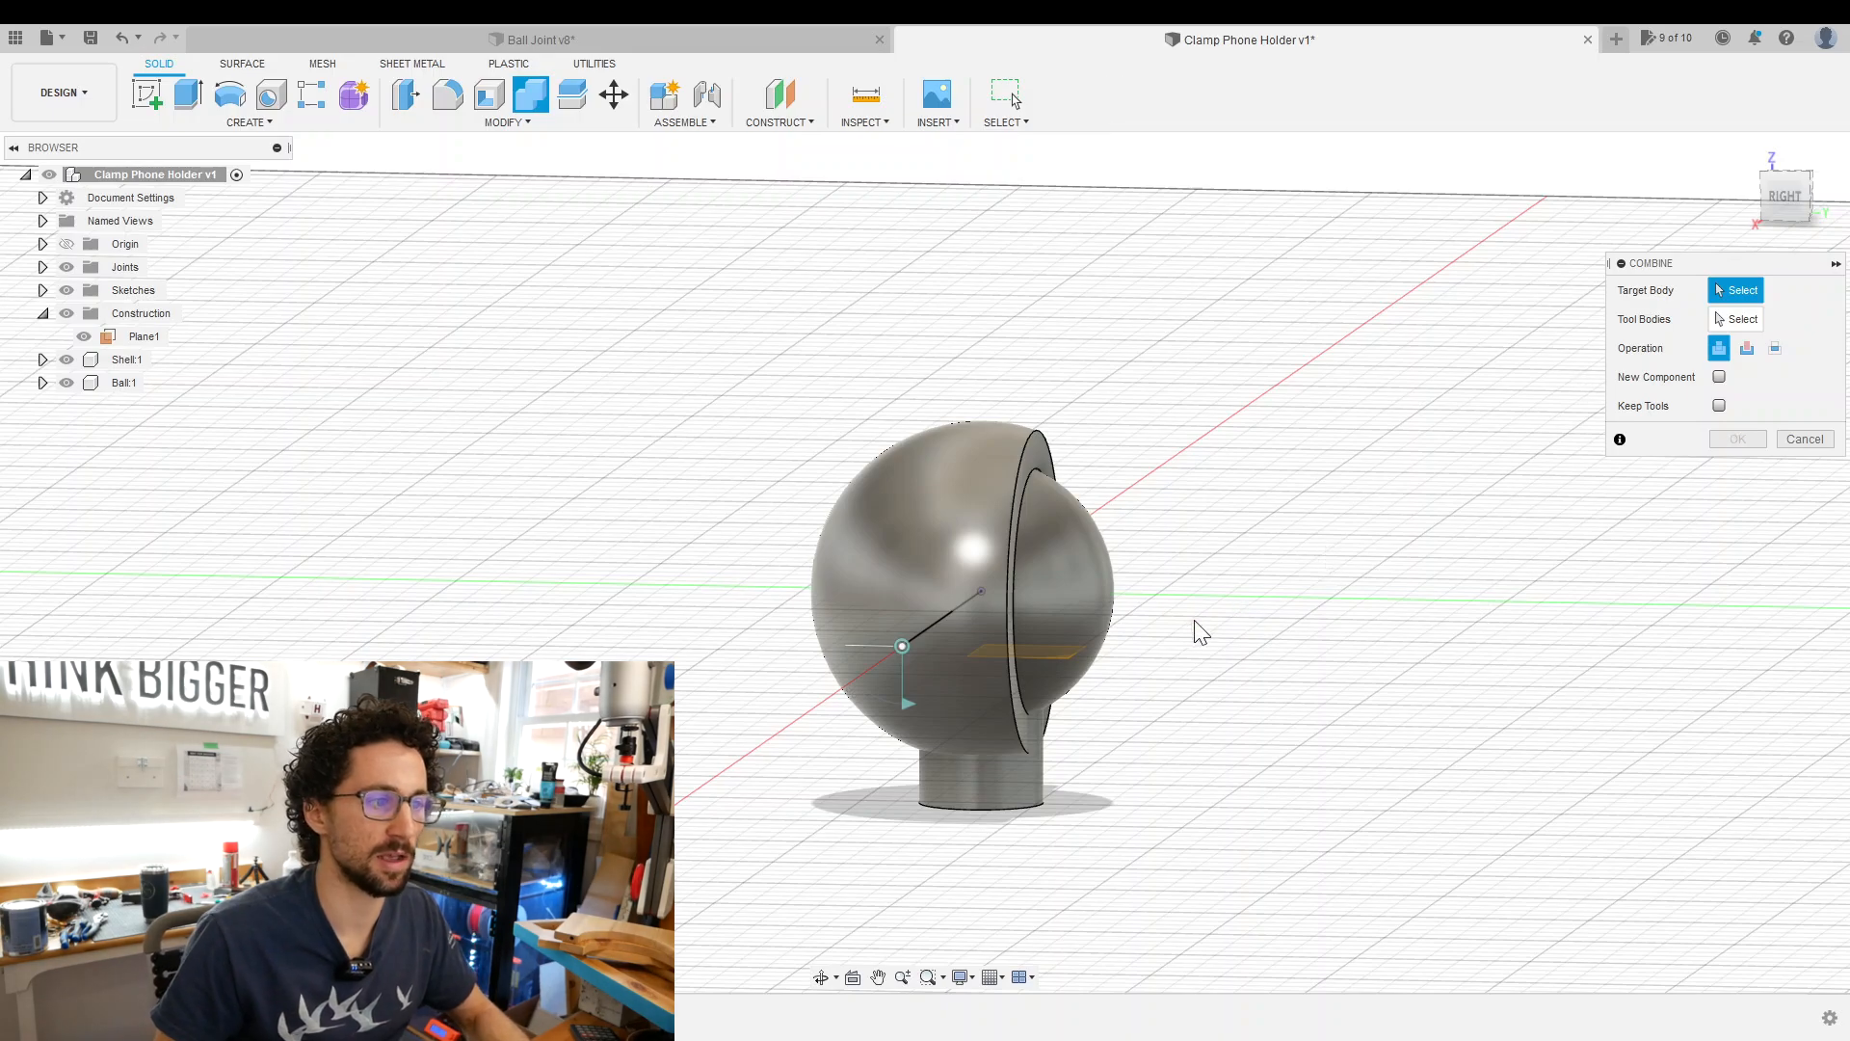
{"action": "left_click", "coordinate": [953, 531]}
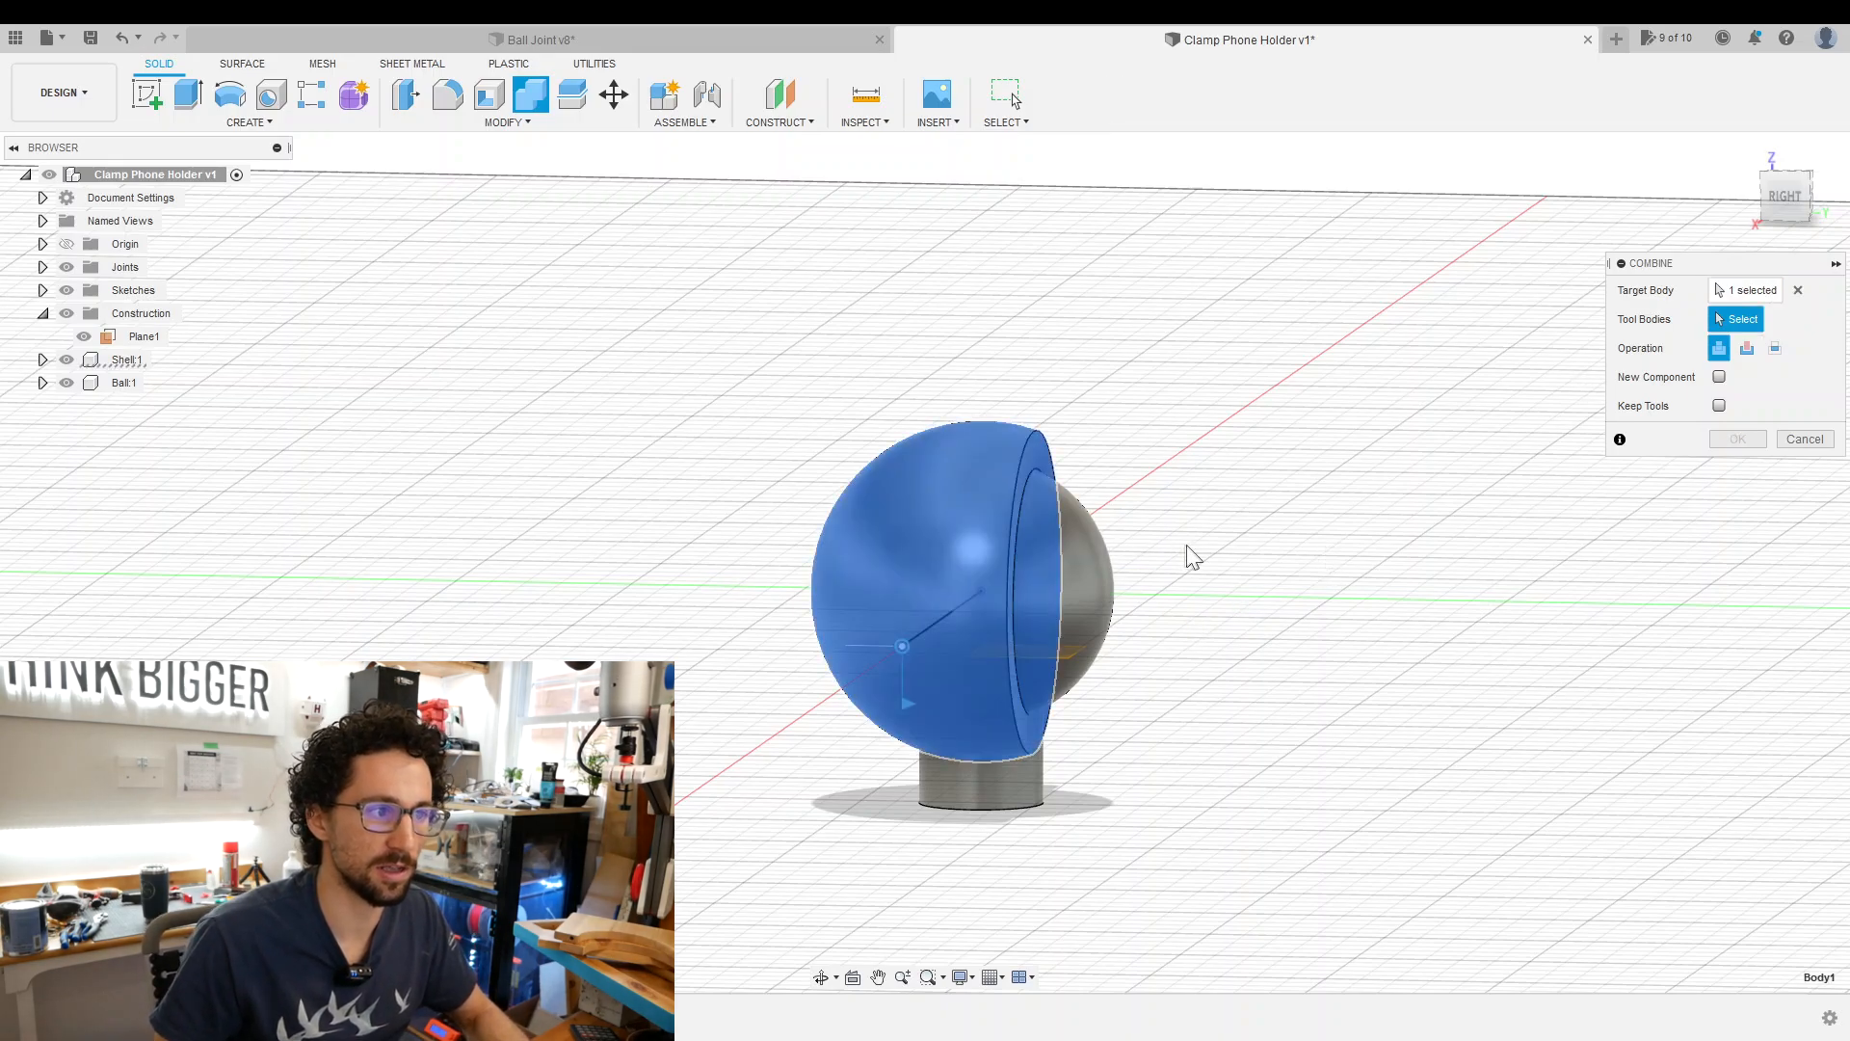
{"action": "left_click", "coordinate": [1070, 708]}
{"action": "left_click", "coordinate": [1019, 781]}
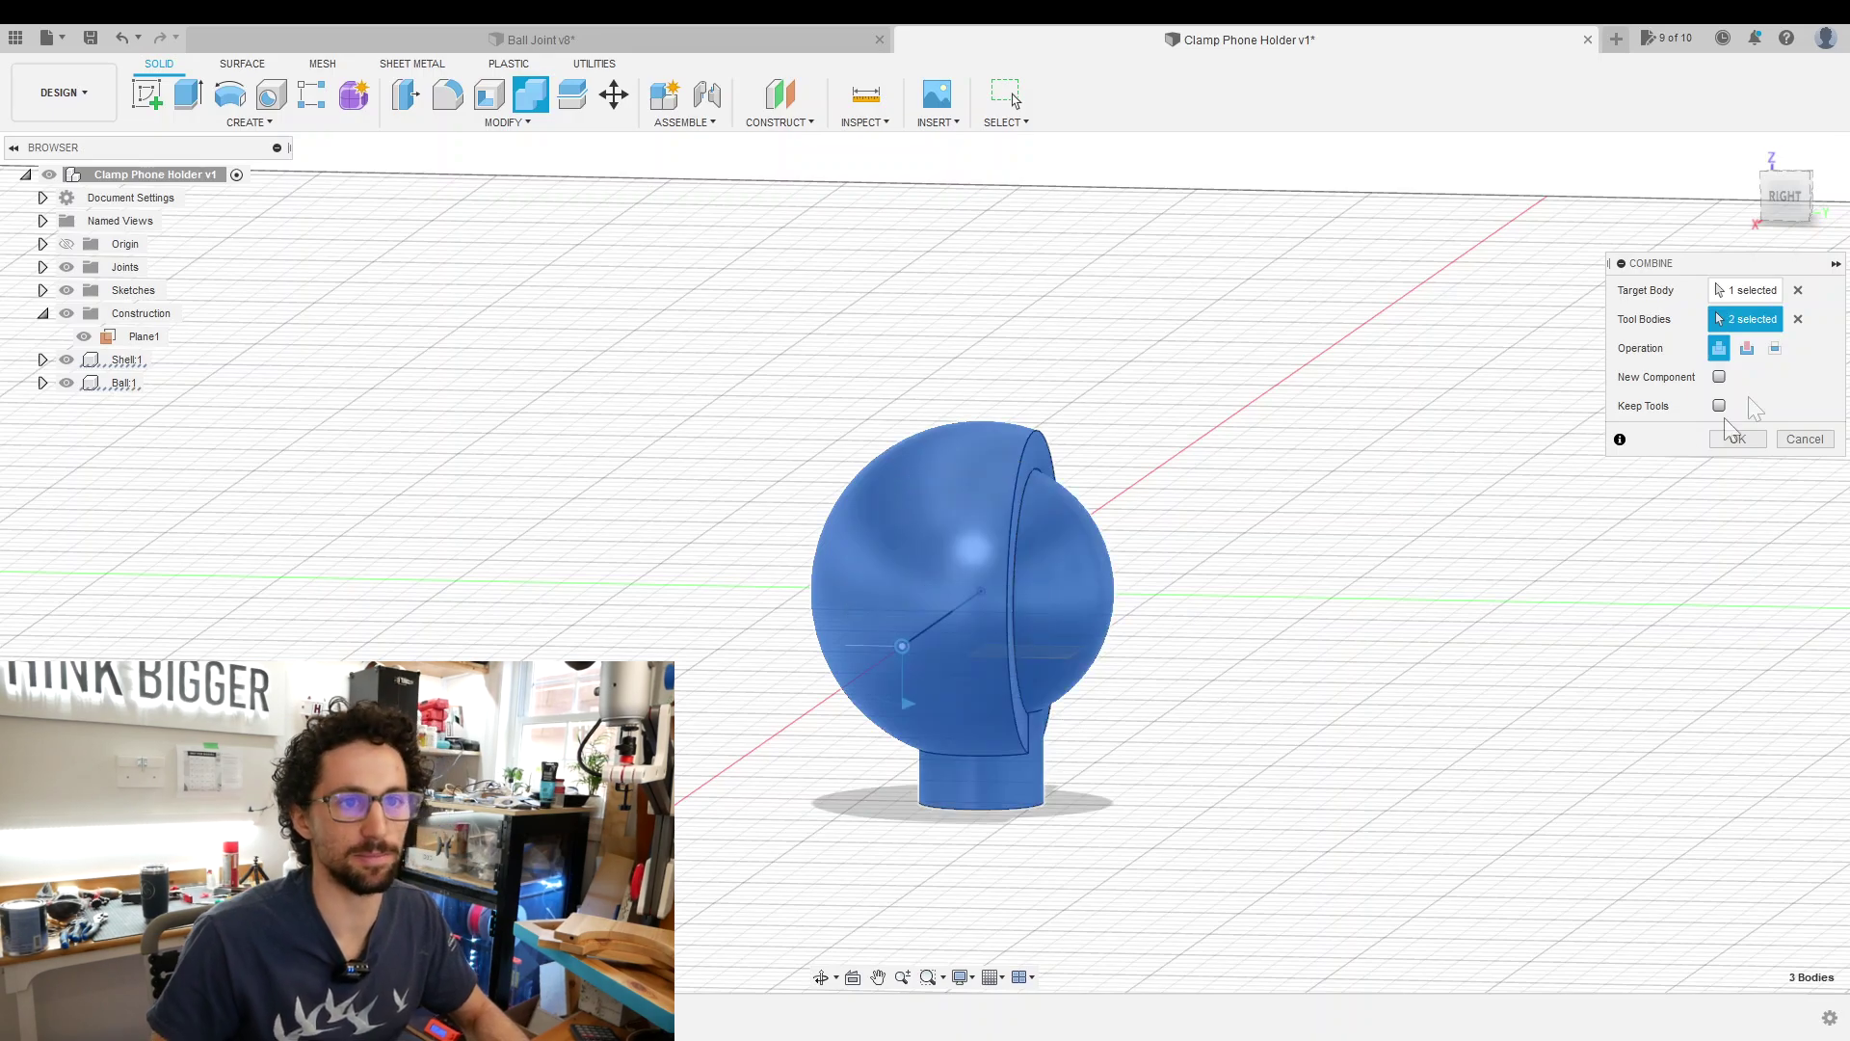
{"action": "left_click", "coordinate": [1758, 347]}
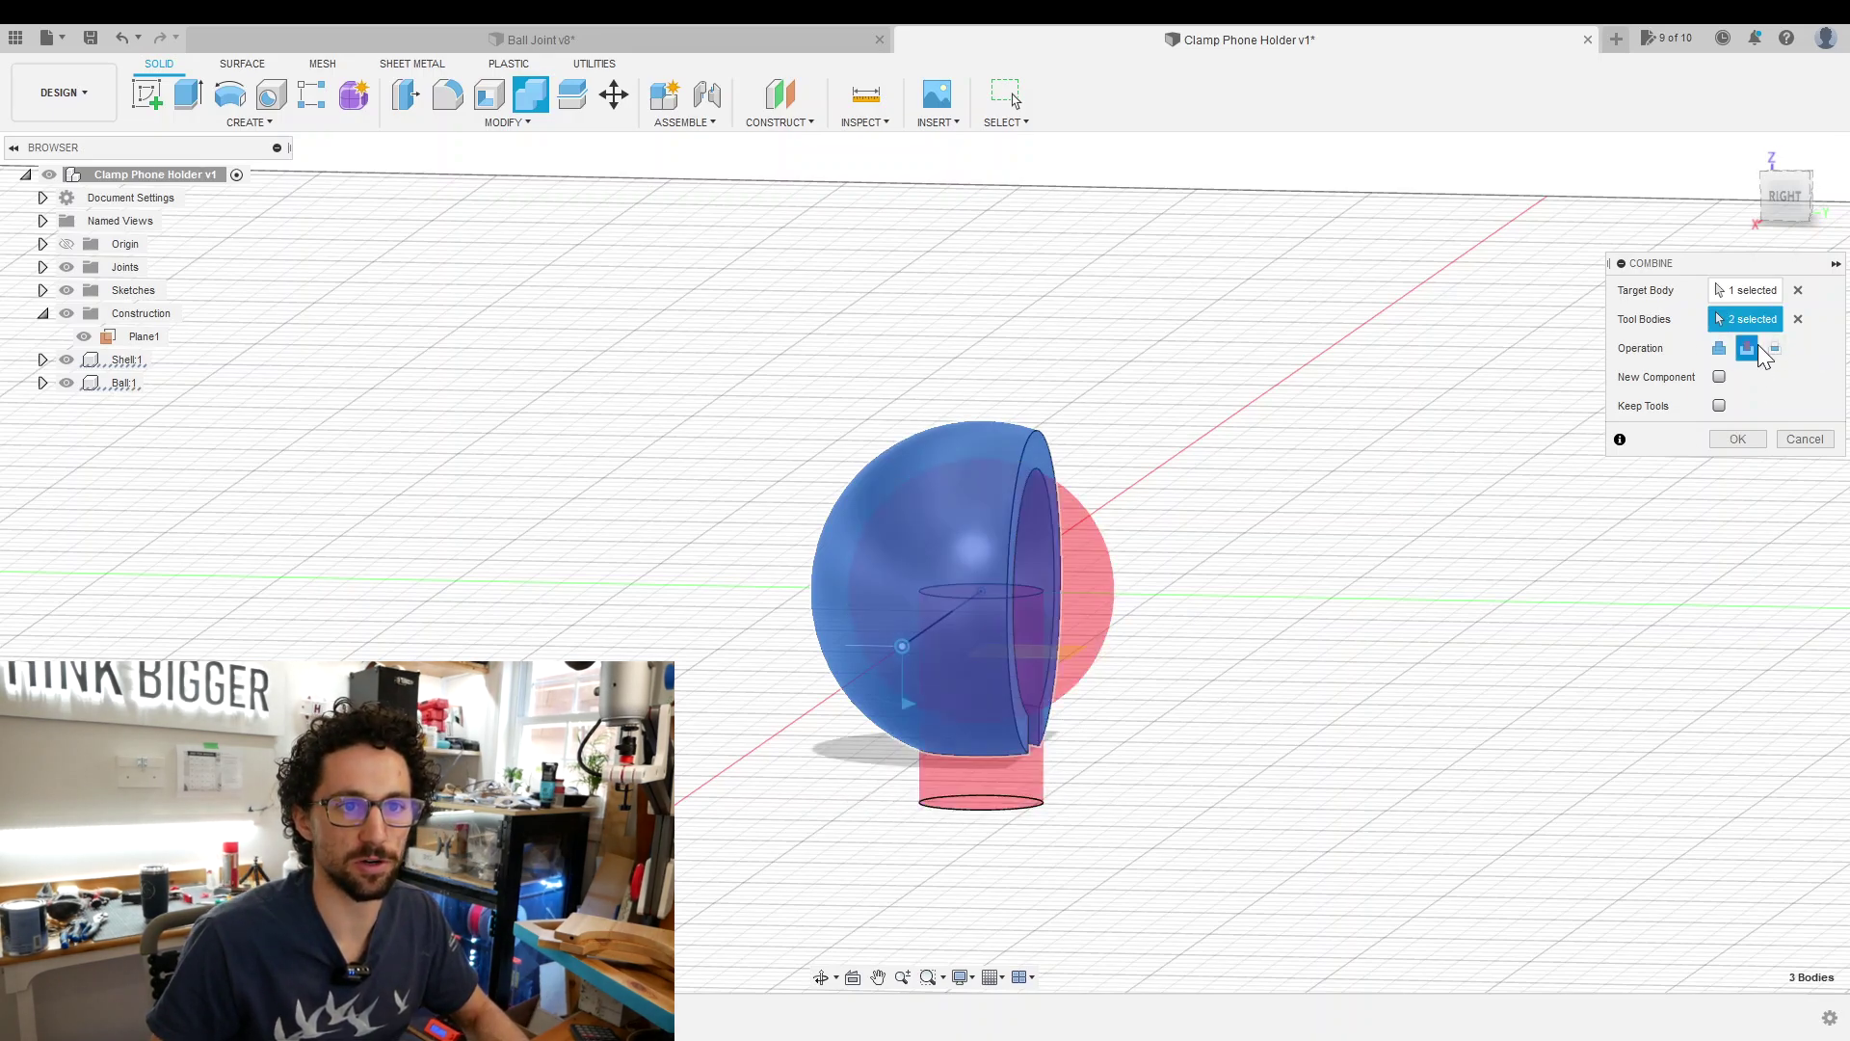
{"action": "left_click", "coordinate": [1720, 405]}
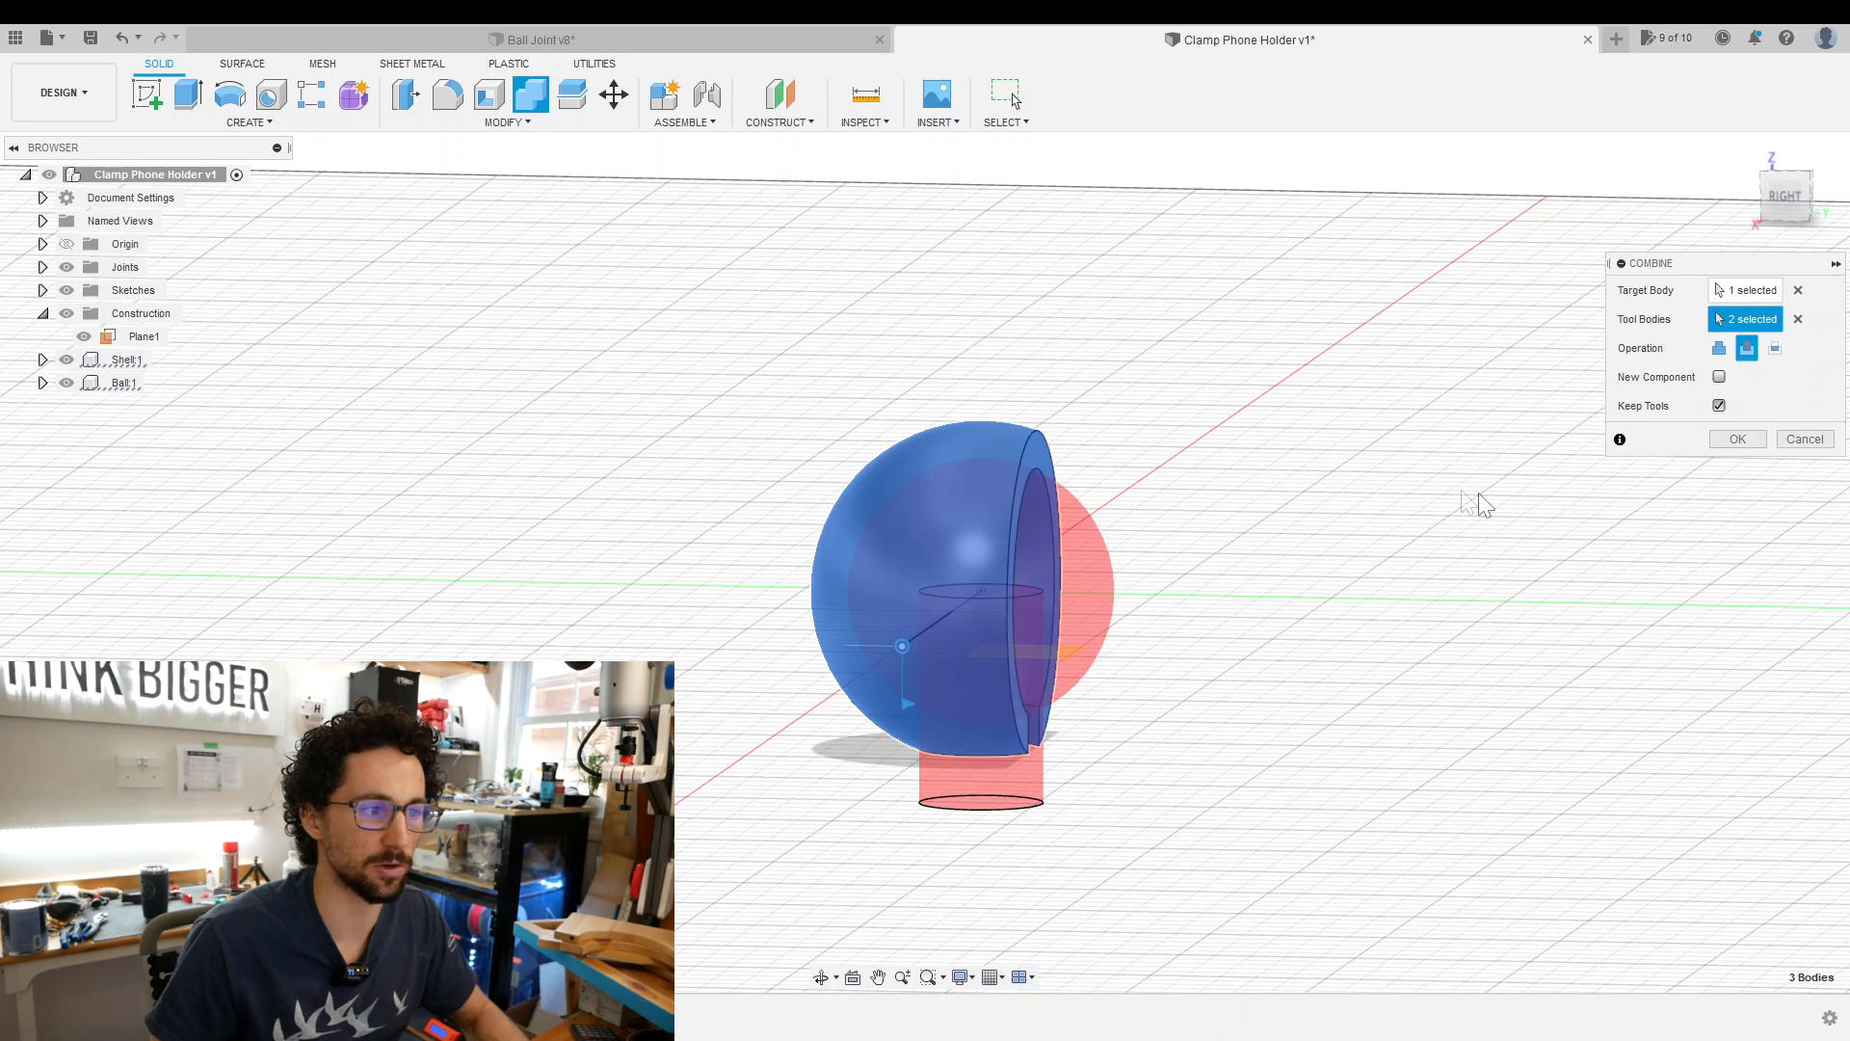
{"action": "left_click", "coordinate": [1741, 442]}
{"action": "middle_click_drag", "start_coordinate": [1589, 492], "coordinate": [1205, 579], "text": "shift"}
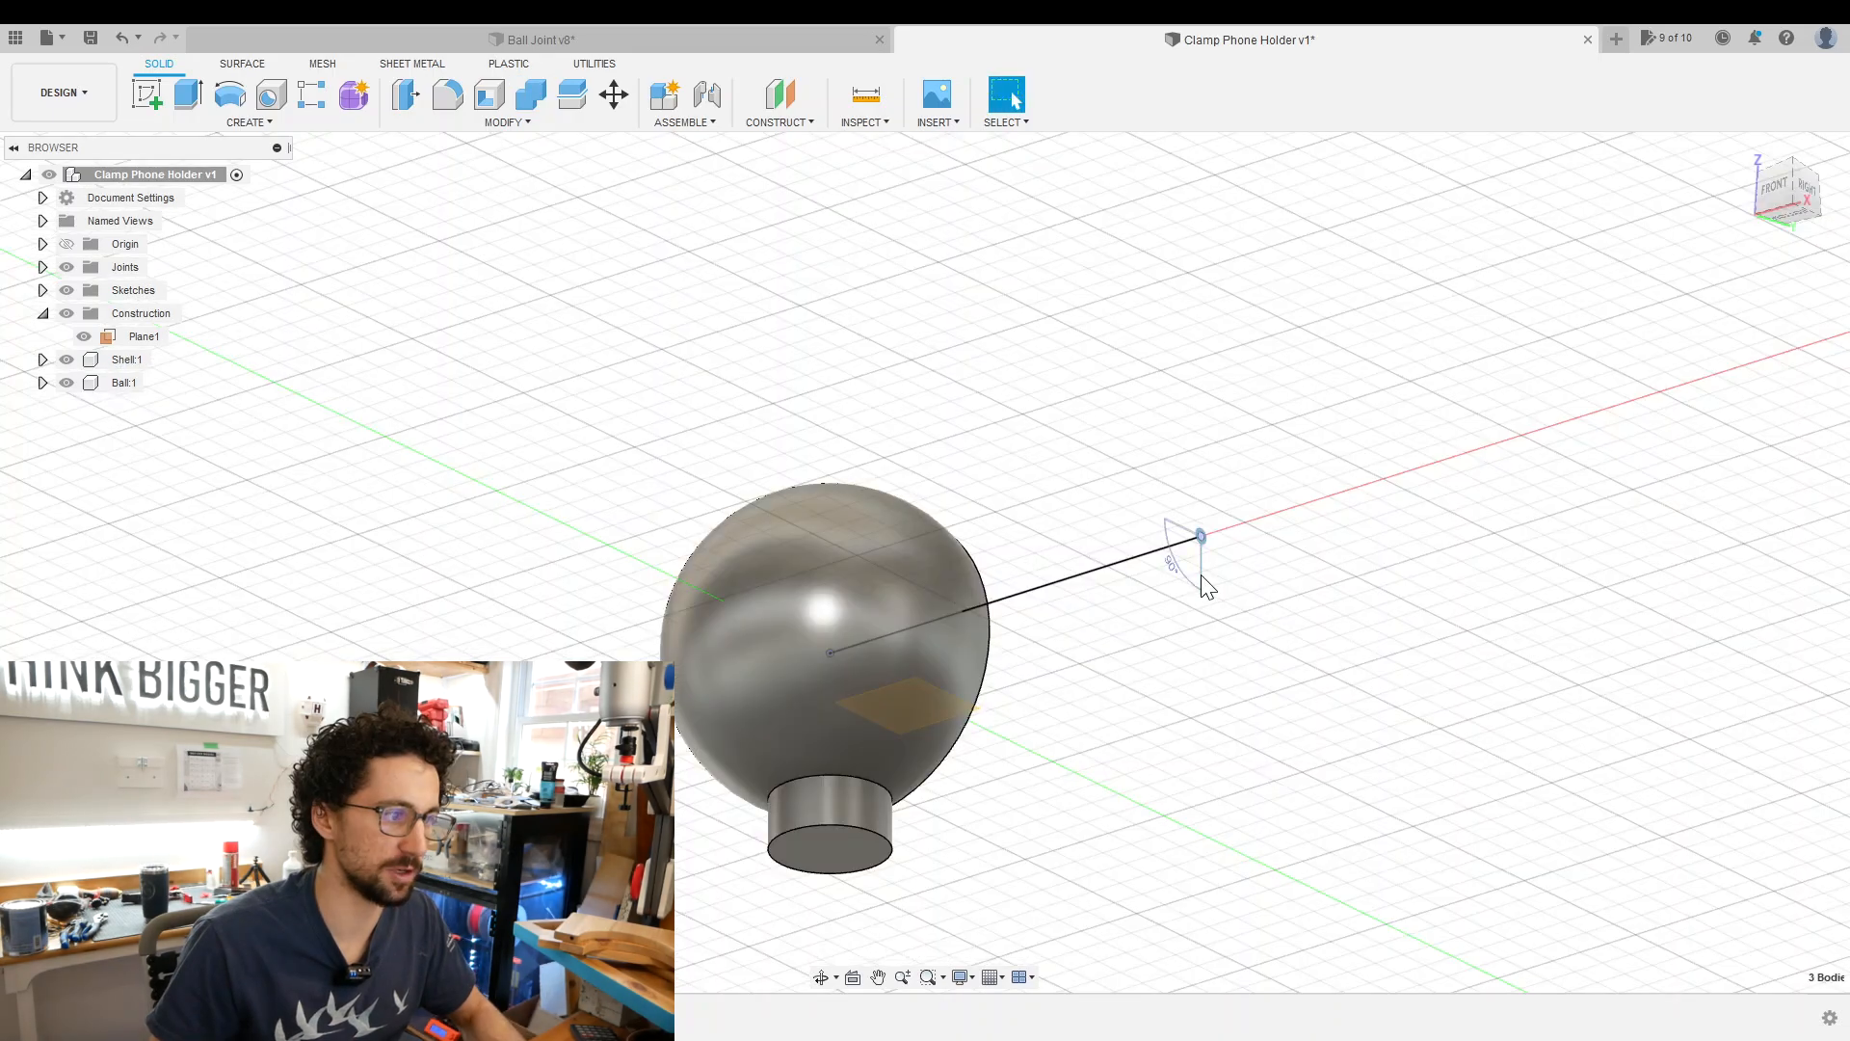
{"action": "mouse_move", "coordinate": [1355, 574]}
{"action": "middle_mouse_down", "text": "shift"}
{"action": "mouse_move", "coordinate": [1269, 578]}
{"action": "mouse_move", "coordinate": [1165, 620]}
{"action": "mouse_move", "coordinate": [1143, 690]}
{"action": "middle_mouse_up", "text": "shift"}
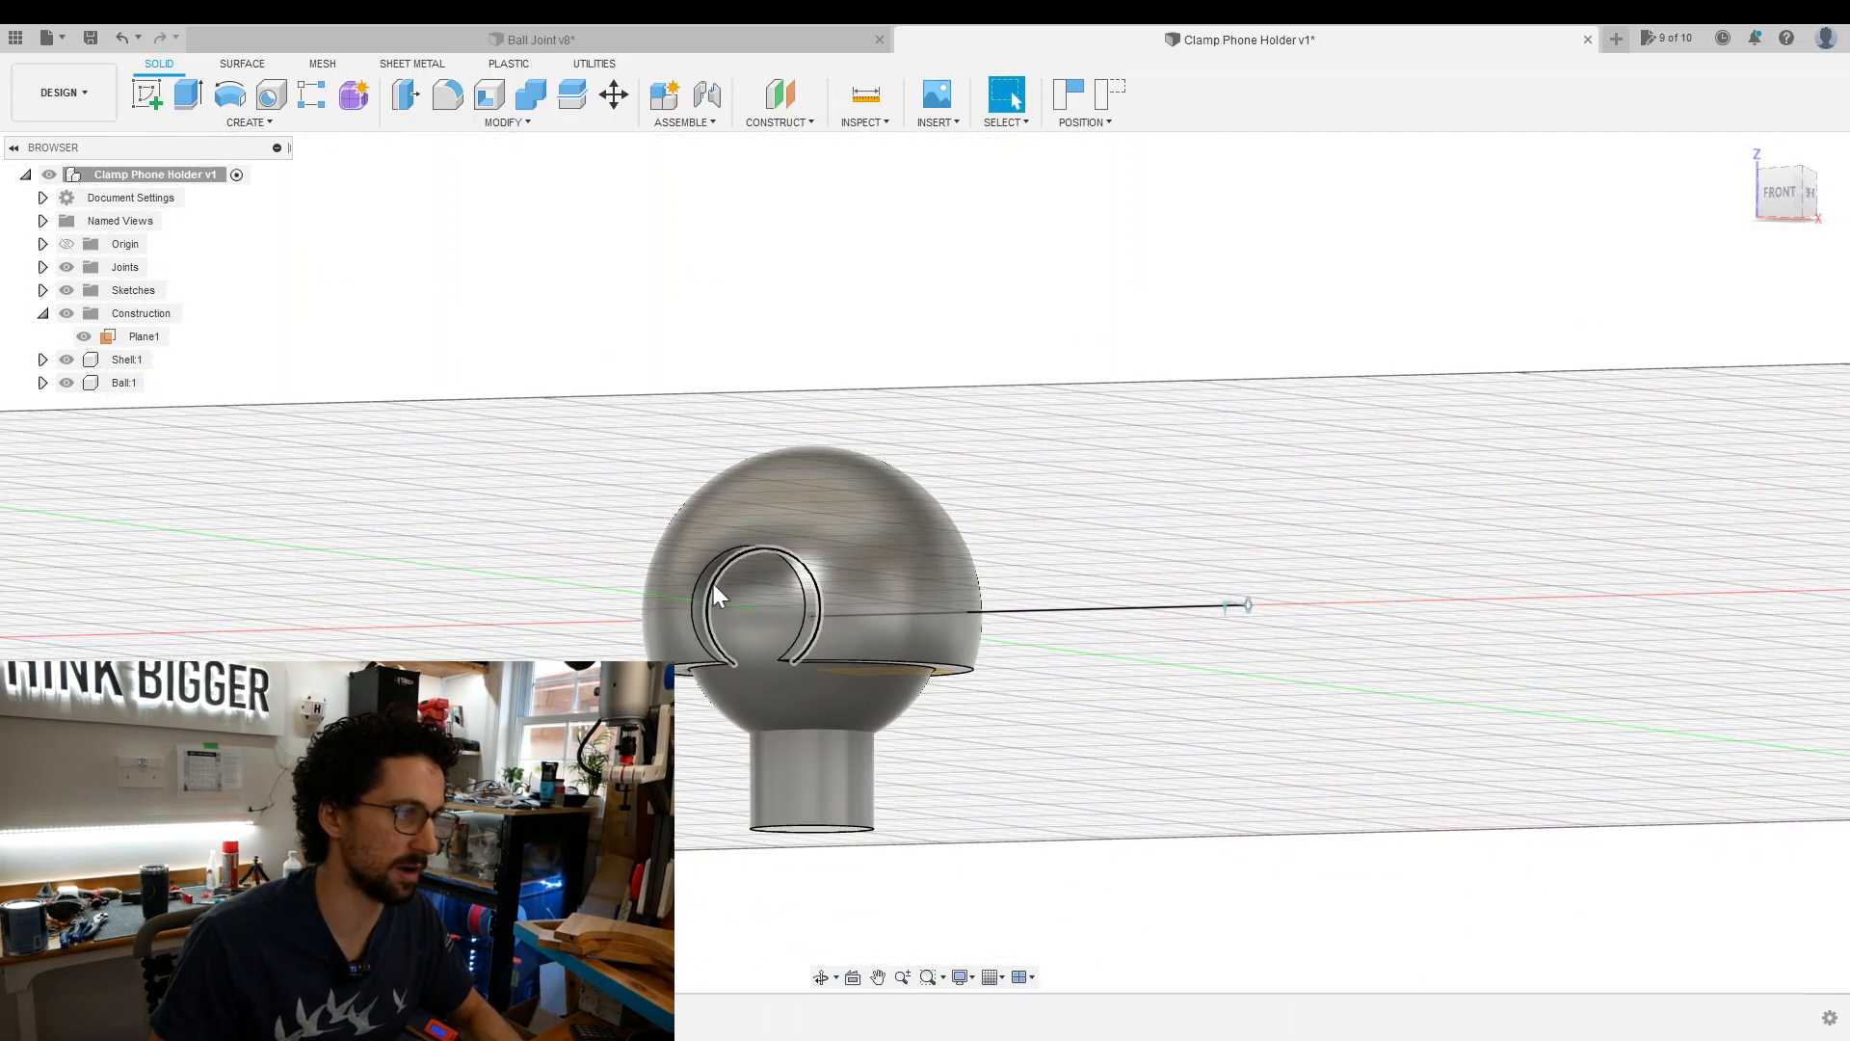
{"action": "key", "text": "Escape"}
{"action": "mouse_move", "coordinate": [785, 751]}
{"action": "middle_mouse_down", "text": "shift"}
{"action": "mouse_move", "coordinate": [1115, 752]}
{"action": "mouse_move", "coordinate": [900, 748]}
{"action": "middle_mouse_up", "text": "shift"}
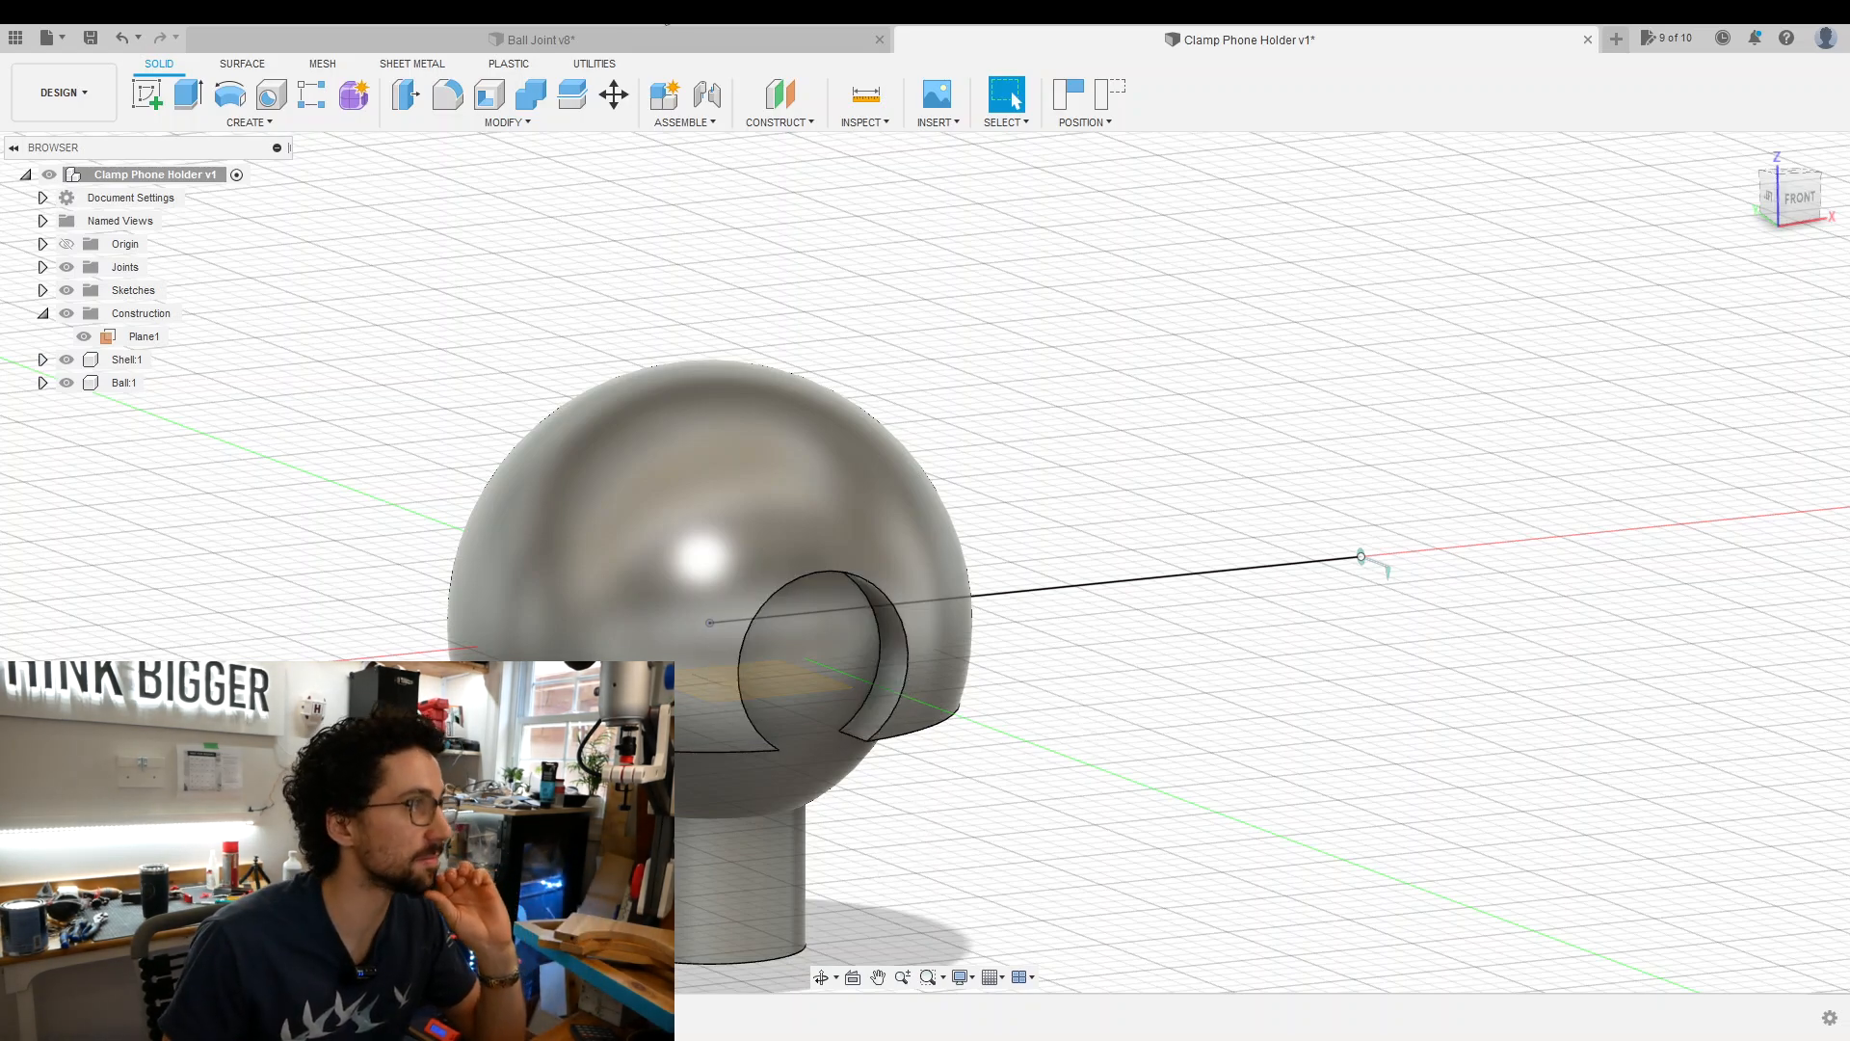
{"action": "double_click", "coordinate": [478, 1014]}
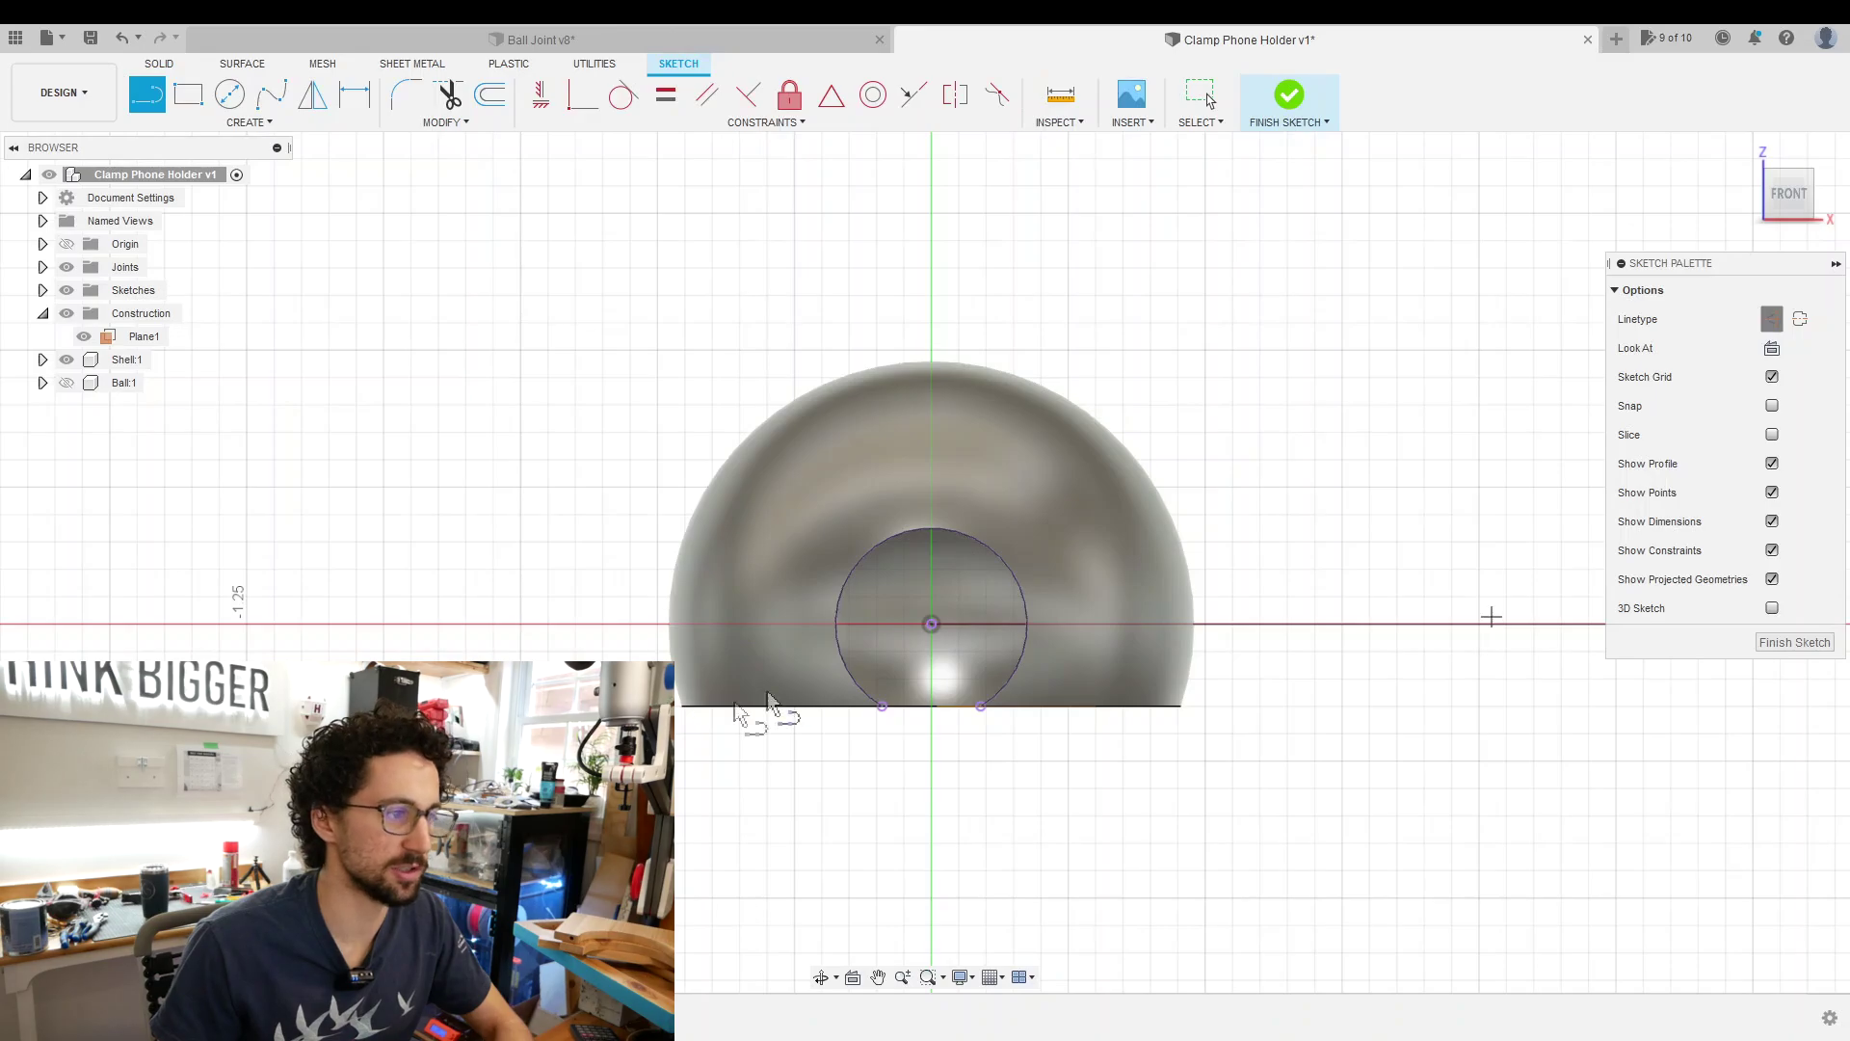
Sketch a line through the circle's centre and a rectangle extending down below the shell.
{"action": "left_click", "coordinate": [931, 625]}
{"action": "left_click", "coordinate": [836, 626]}
{"action": "key", "text": "Escape"}
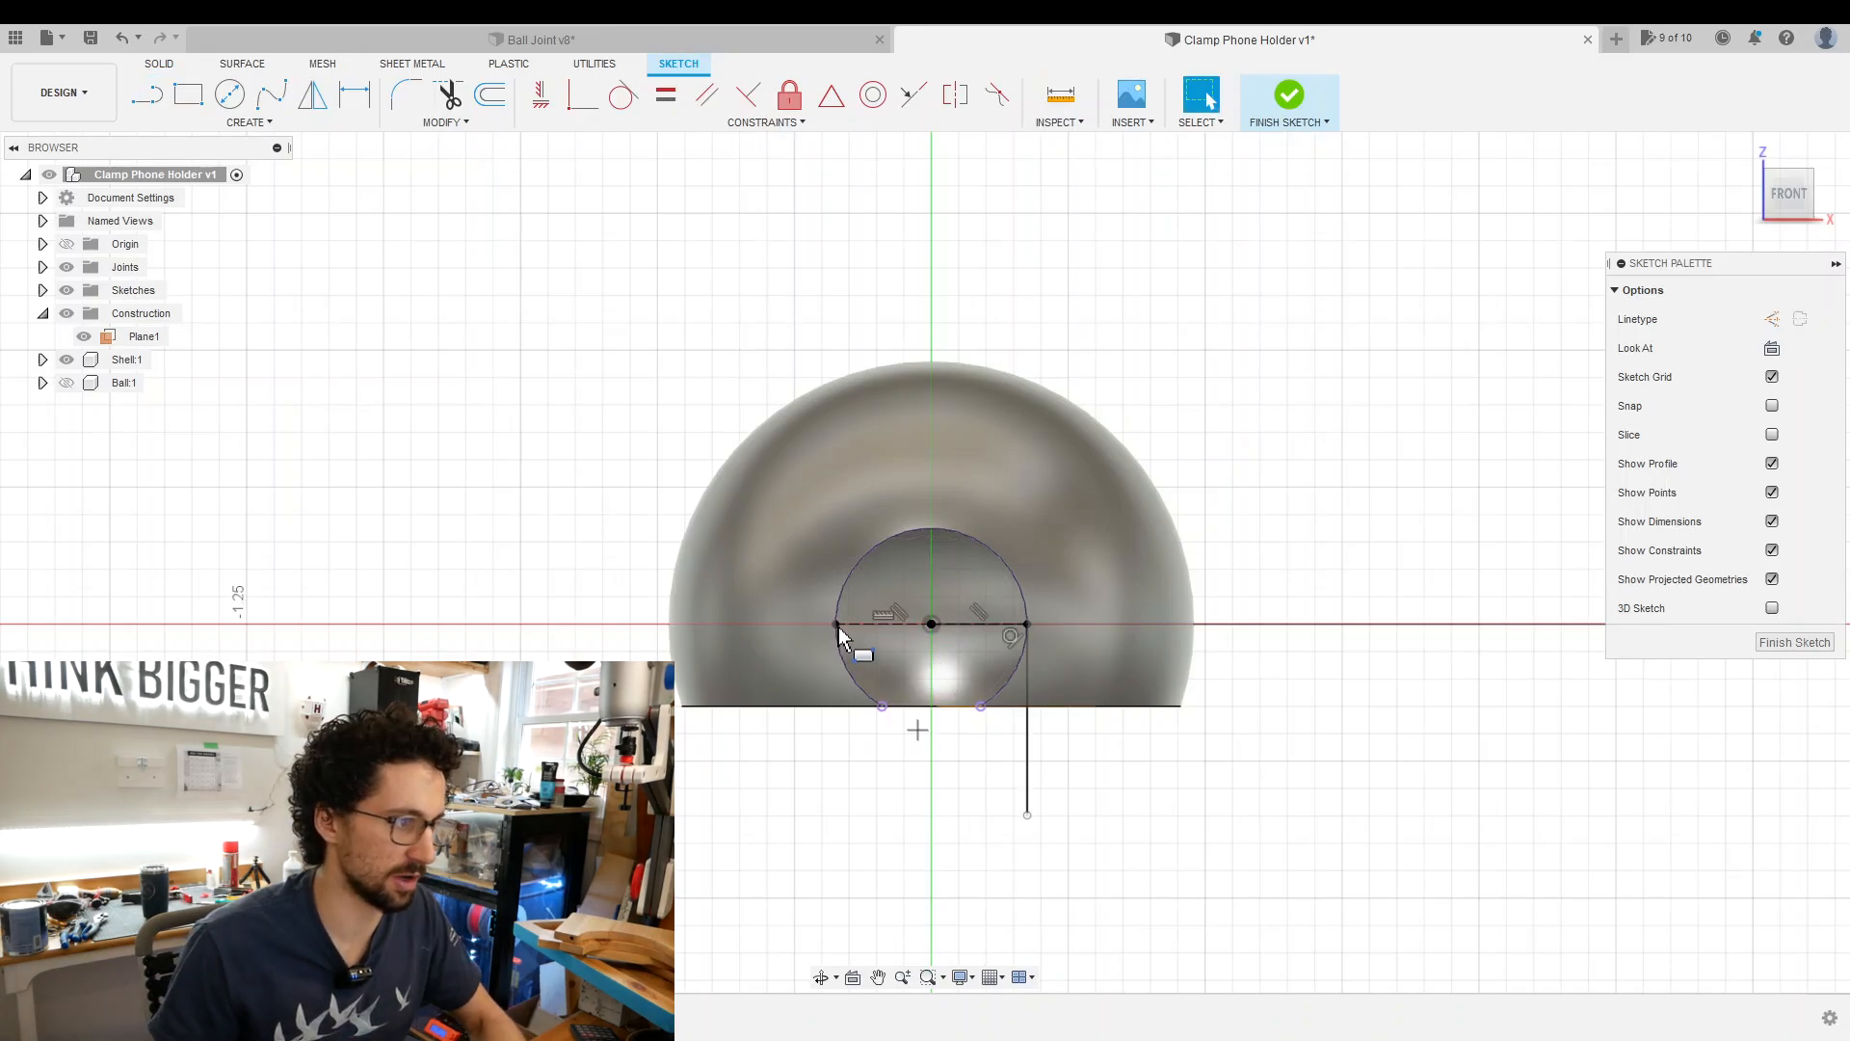
{"action": "key", "text": "r"}
{"action": "left_click", "coordinate": [835, 625]}
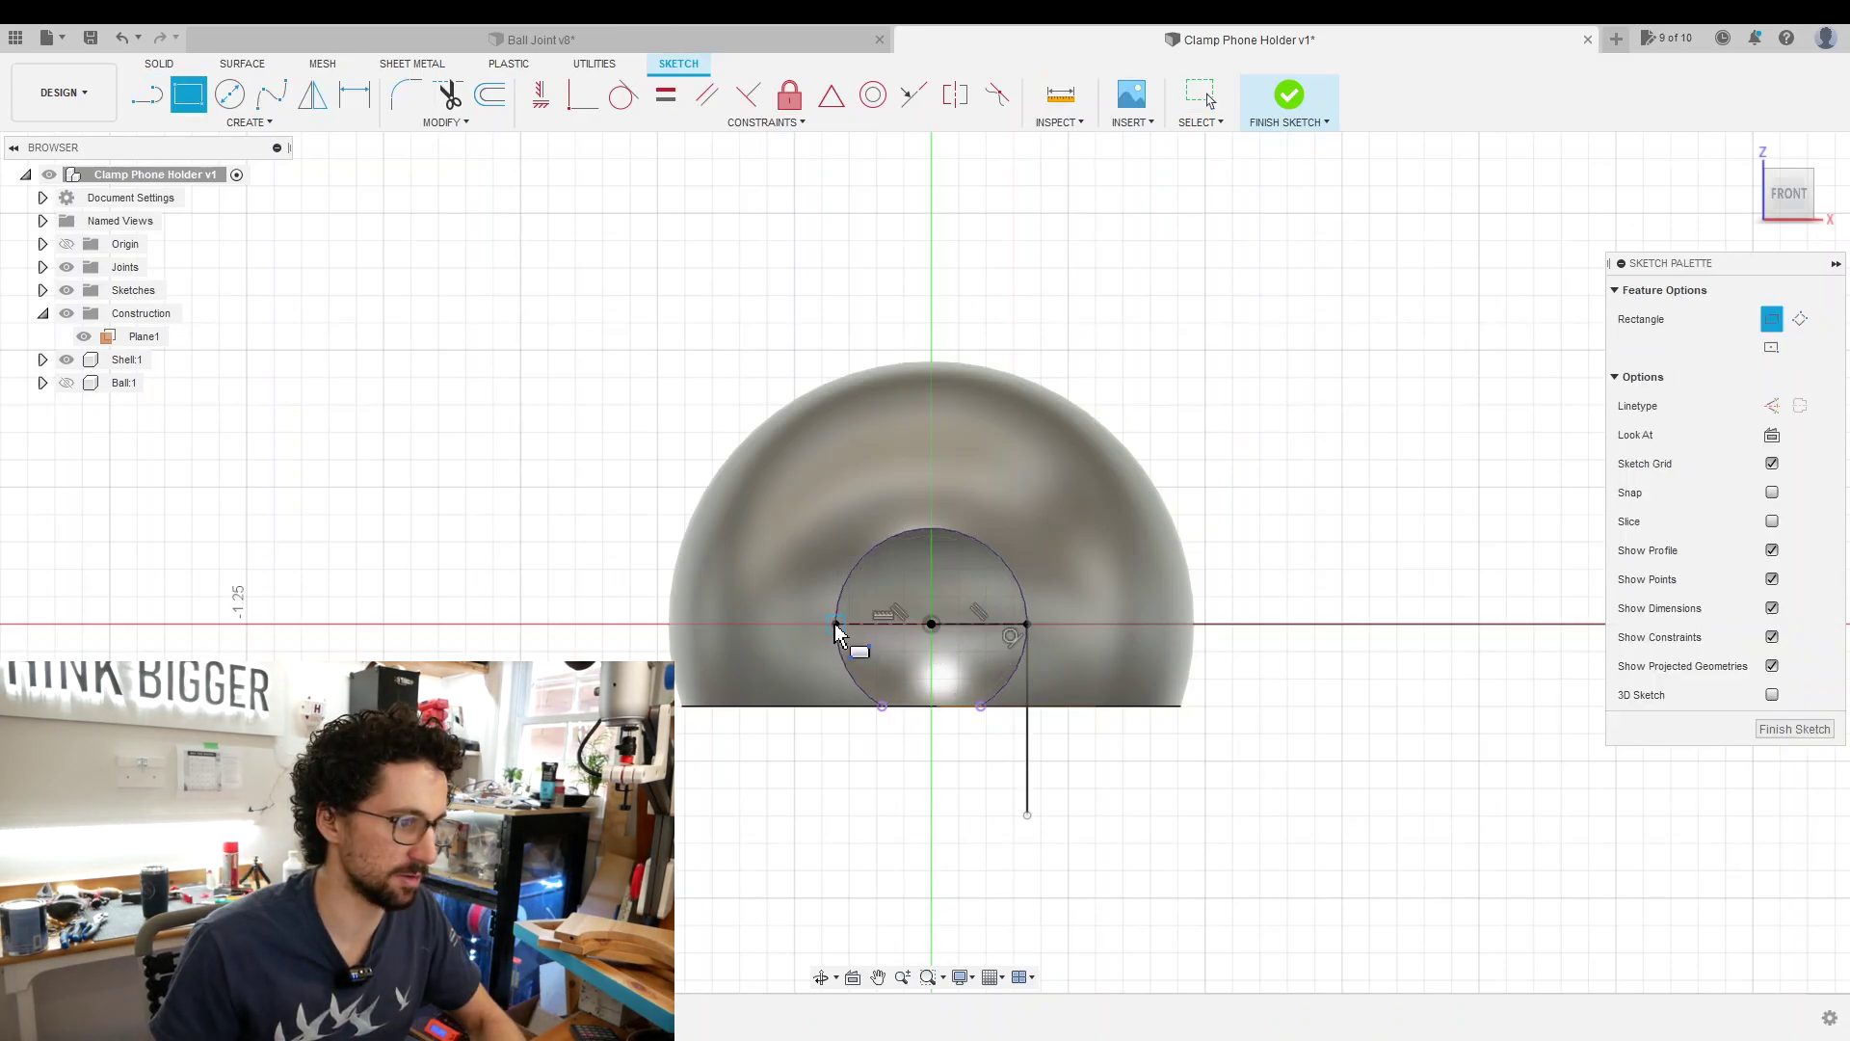
{"action": "left_click", "coordinate": [1026, 821]}
{"action": "key", "text": "Escape"}
{"action": "middle_click_drag", "start_coordinate": [1032, 824], "coordinate": [988, 797], "text": "shift"}
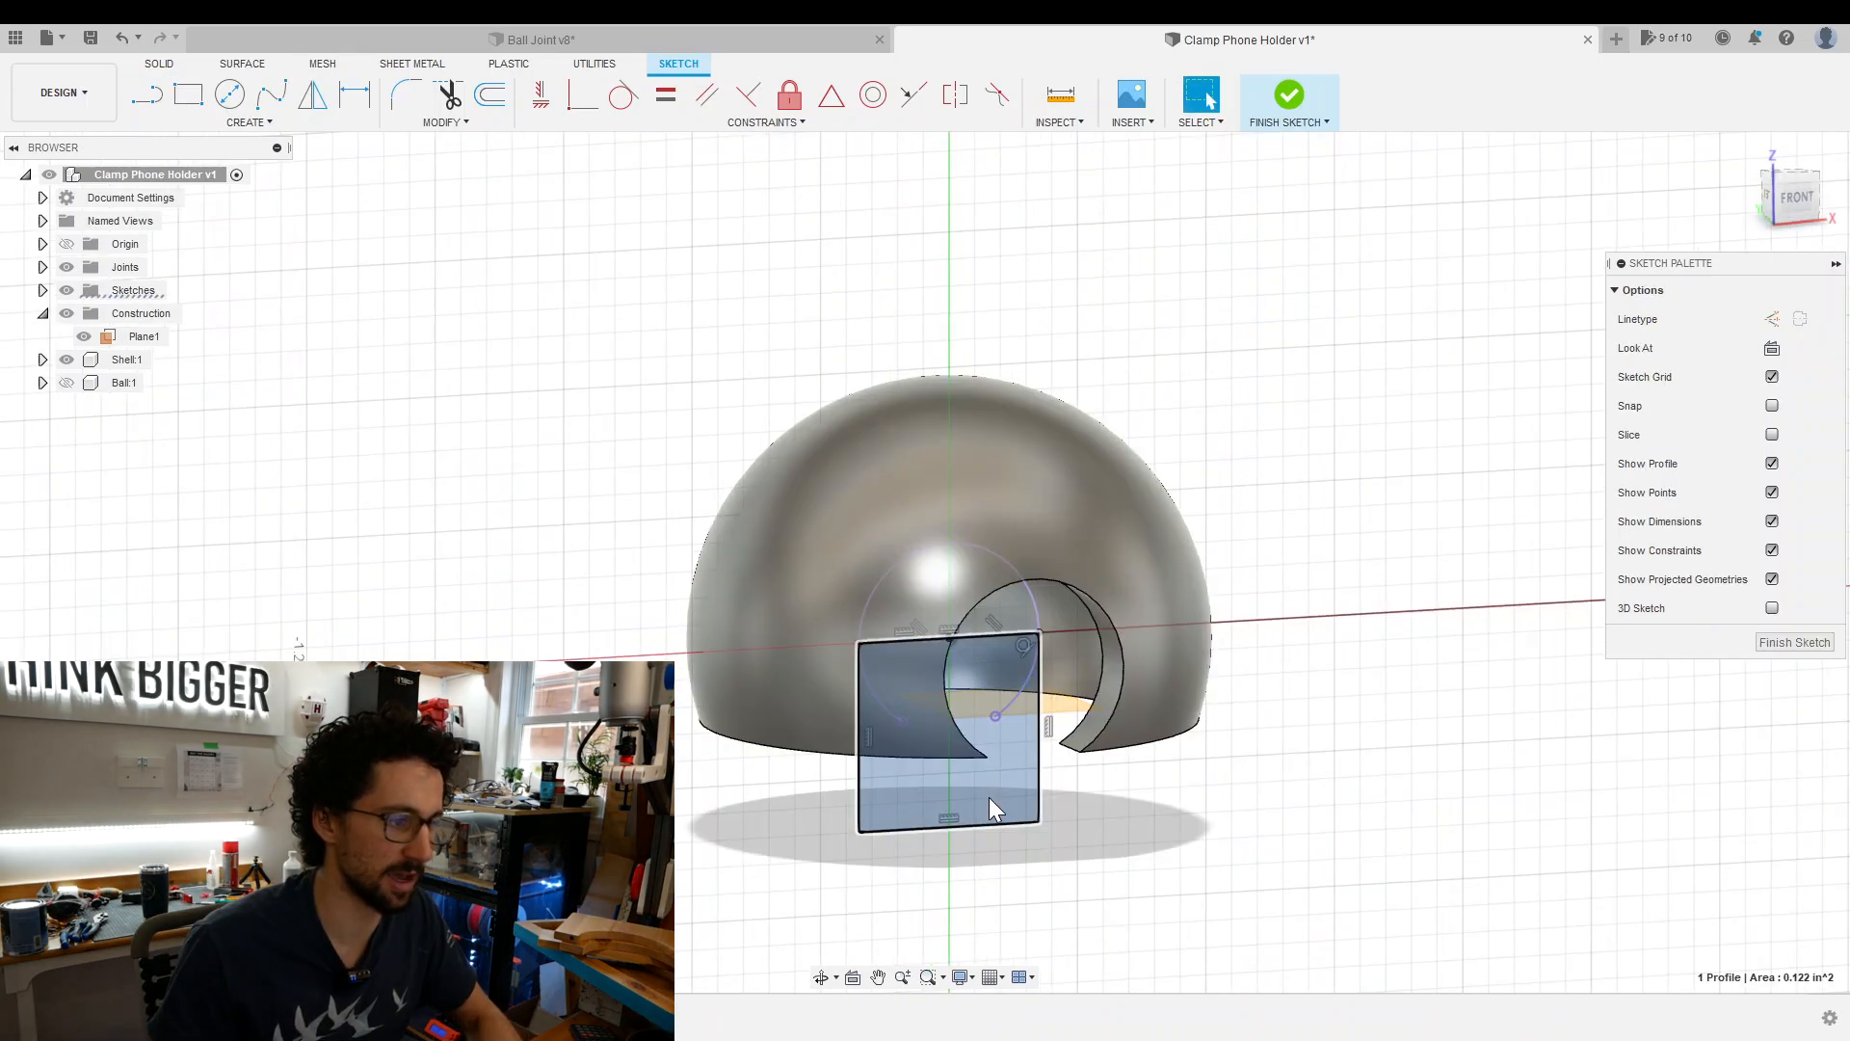
Extrude-cut the rectangular profile -1.40 in through the shell's rim as a slot.
{"action": "right_click", "coordinate": [990, 796]}
{"action": "left_click", "coordinate": [1059, 828]}
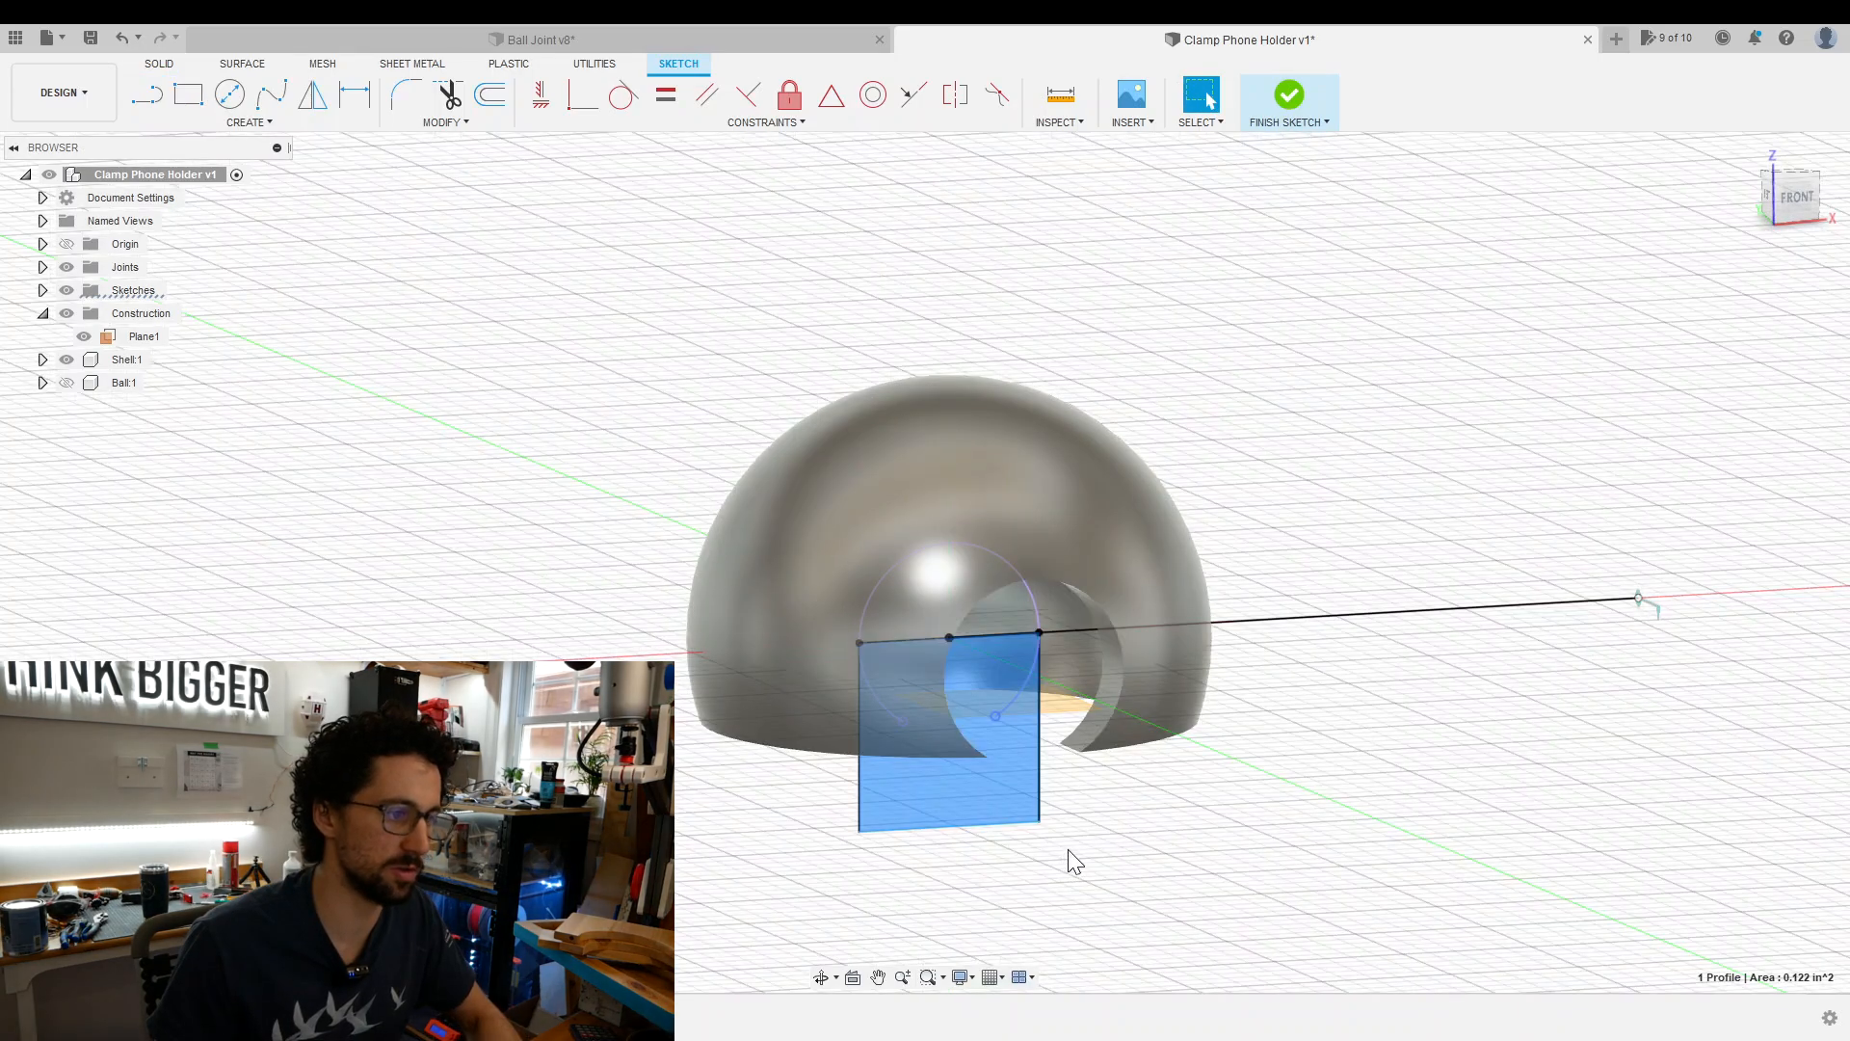
{"action": "key", "text": "e"}
{"action": "left_click_drag", "start_coordinate": [1013, 760], "coordinate": [1218, 847]}
{"action": "mouse_move", "coordinate": [1403, 666]}
{"action": "middle_mouse_down", "text": "shift"}
{"action": "mouse_move", "coordinate": [1634, 588]}
{"action": "mouse_move", "coordinate": [1029, 493]}
{"action": "middle_mouse_up", "text": "shift"}
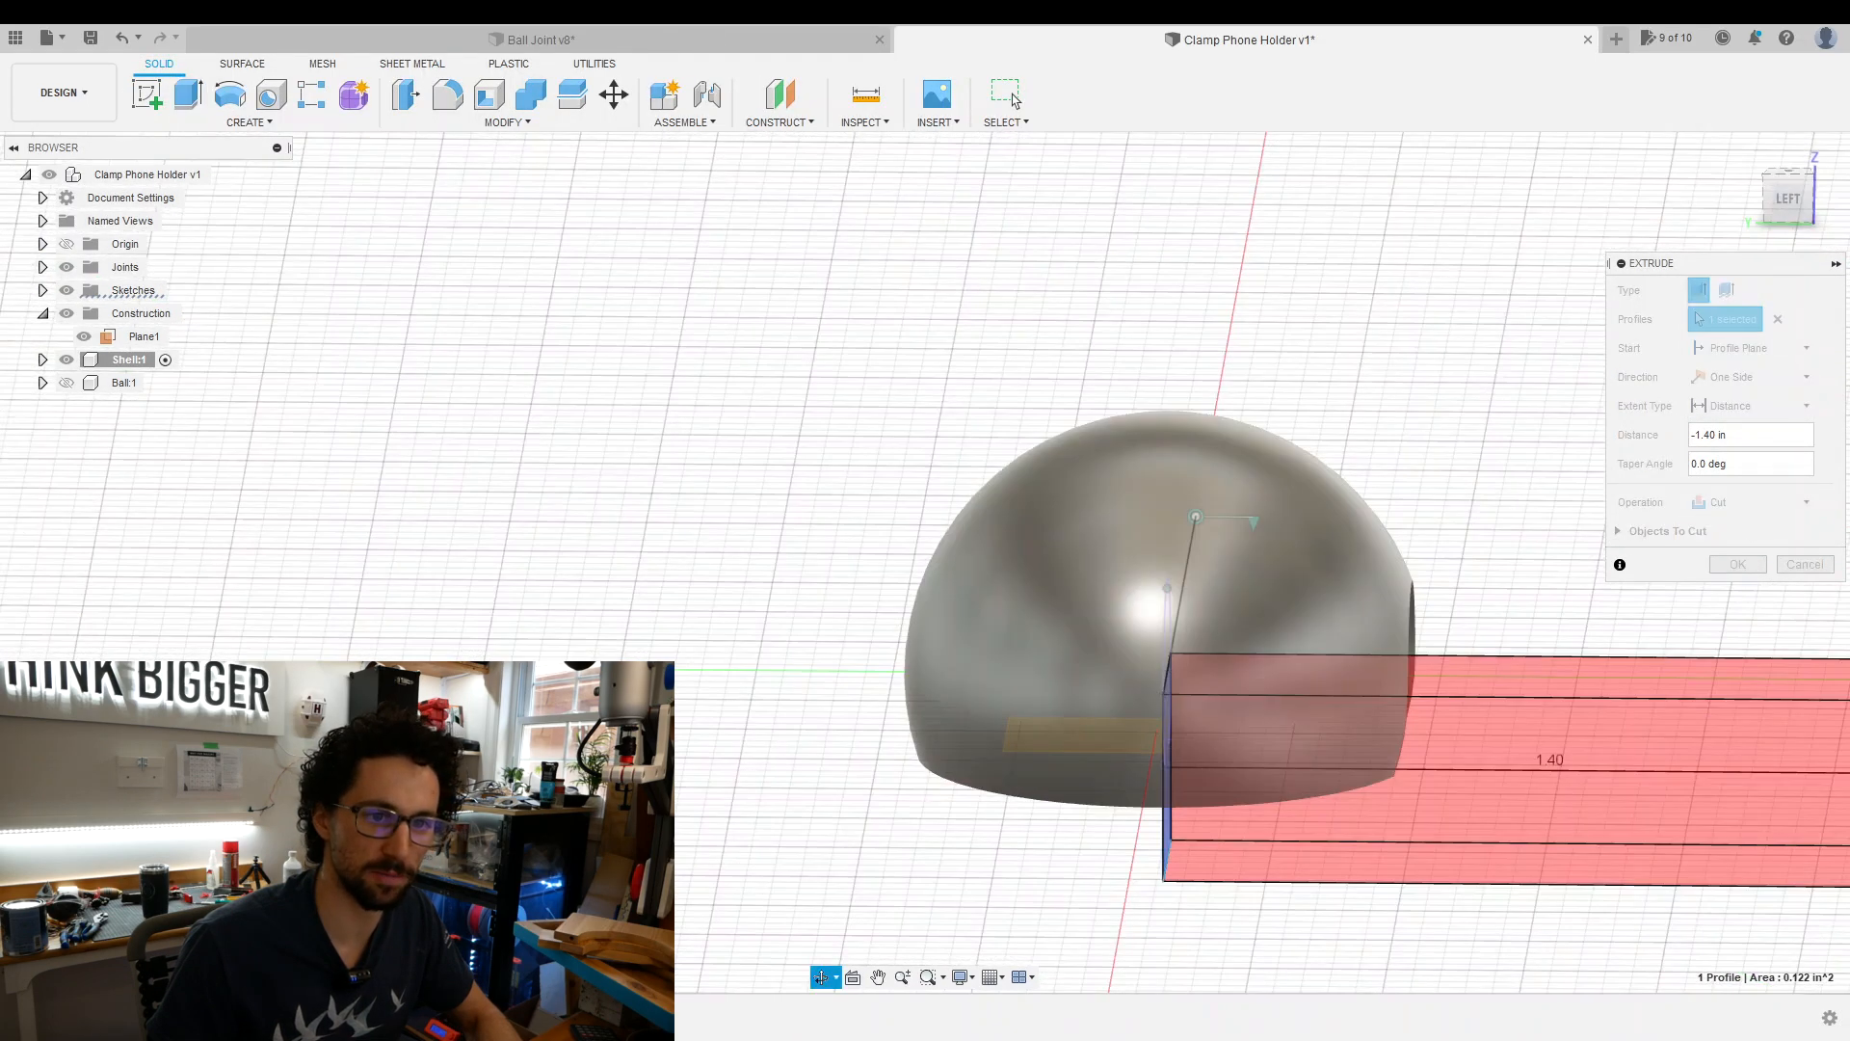
{"action": "key", "text": "Return"}
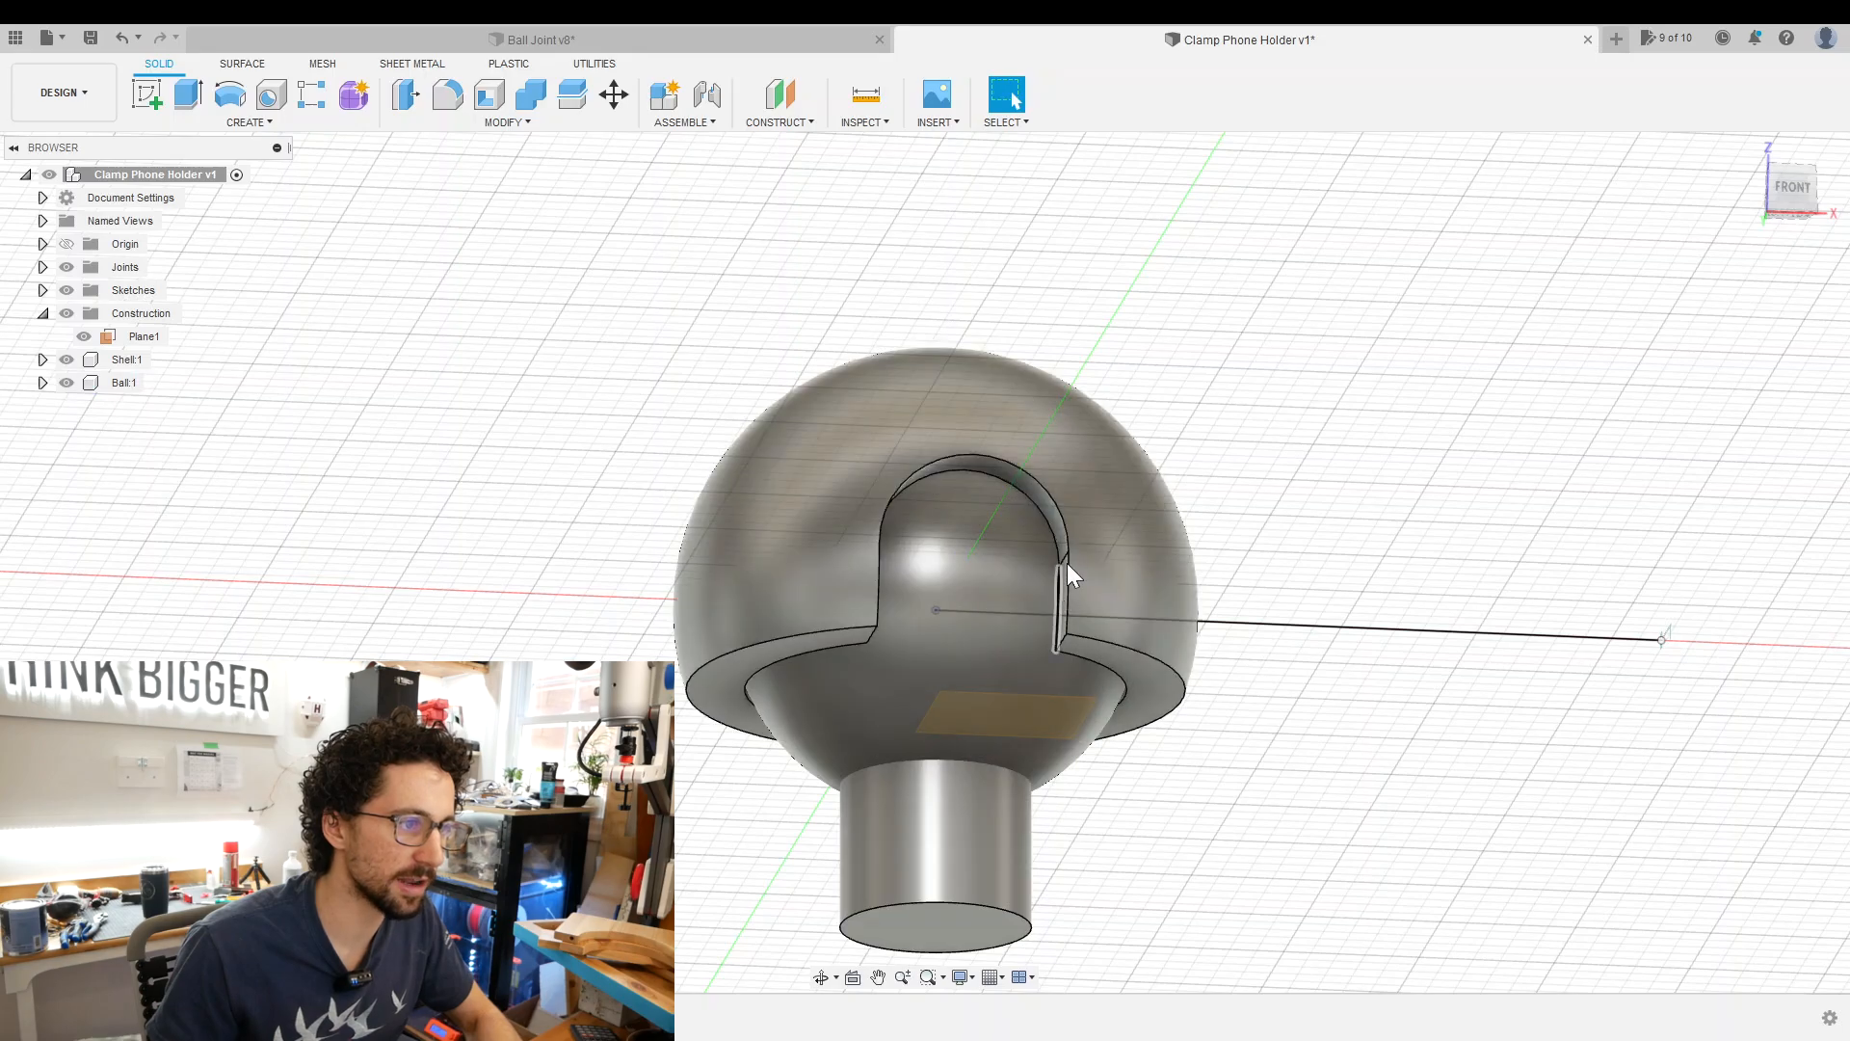
{"action": "middle_click_drag", "start_coordinate": [940, 600], "coordinate": [723, 600], "text": "shift"}
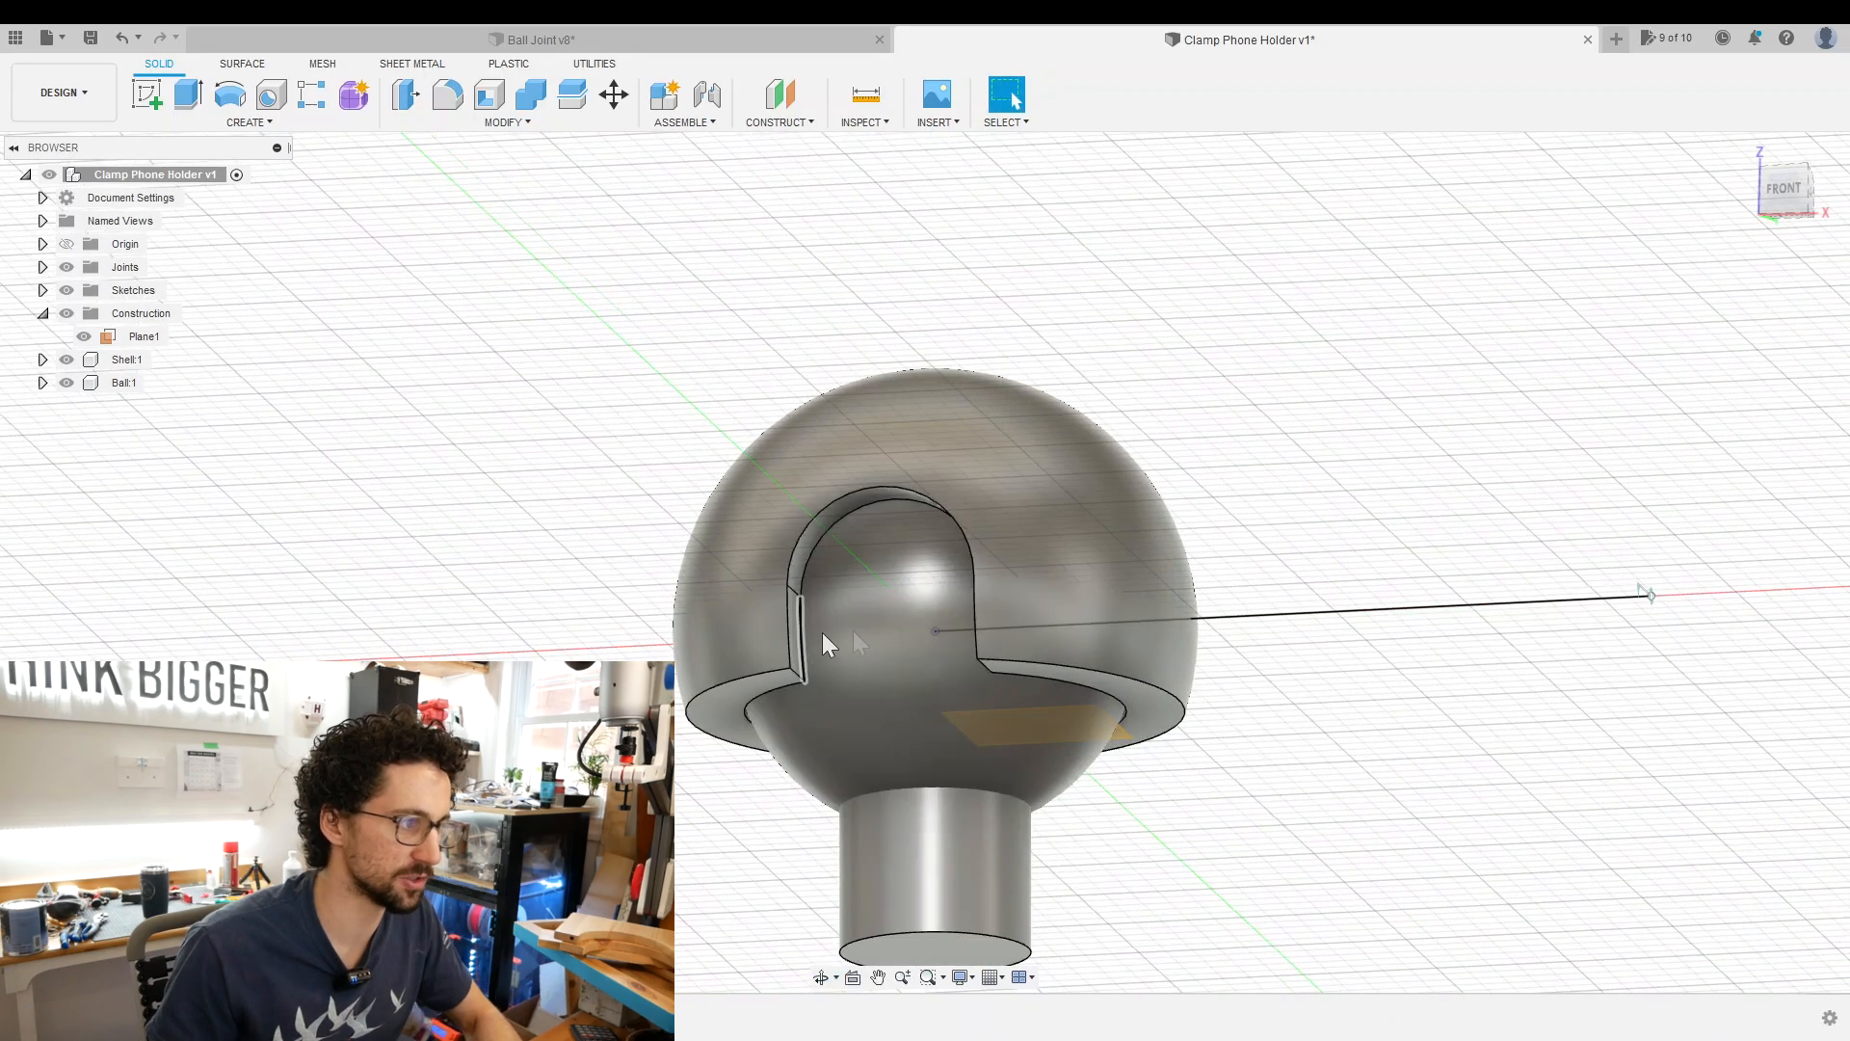
{"action": "scroll", "coordinate": [803, 592], "scroll_direction": "up", "scroll_amount": 3}
Offset the three slot faces outward by Gap using Press Pull.
{"action": "left_click", "coordinate": [756, 538]}
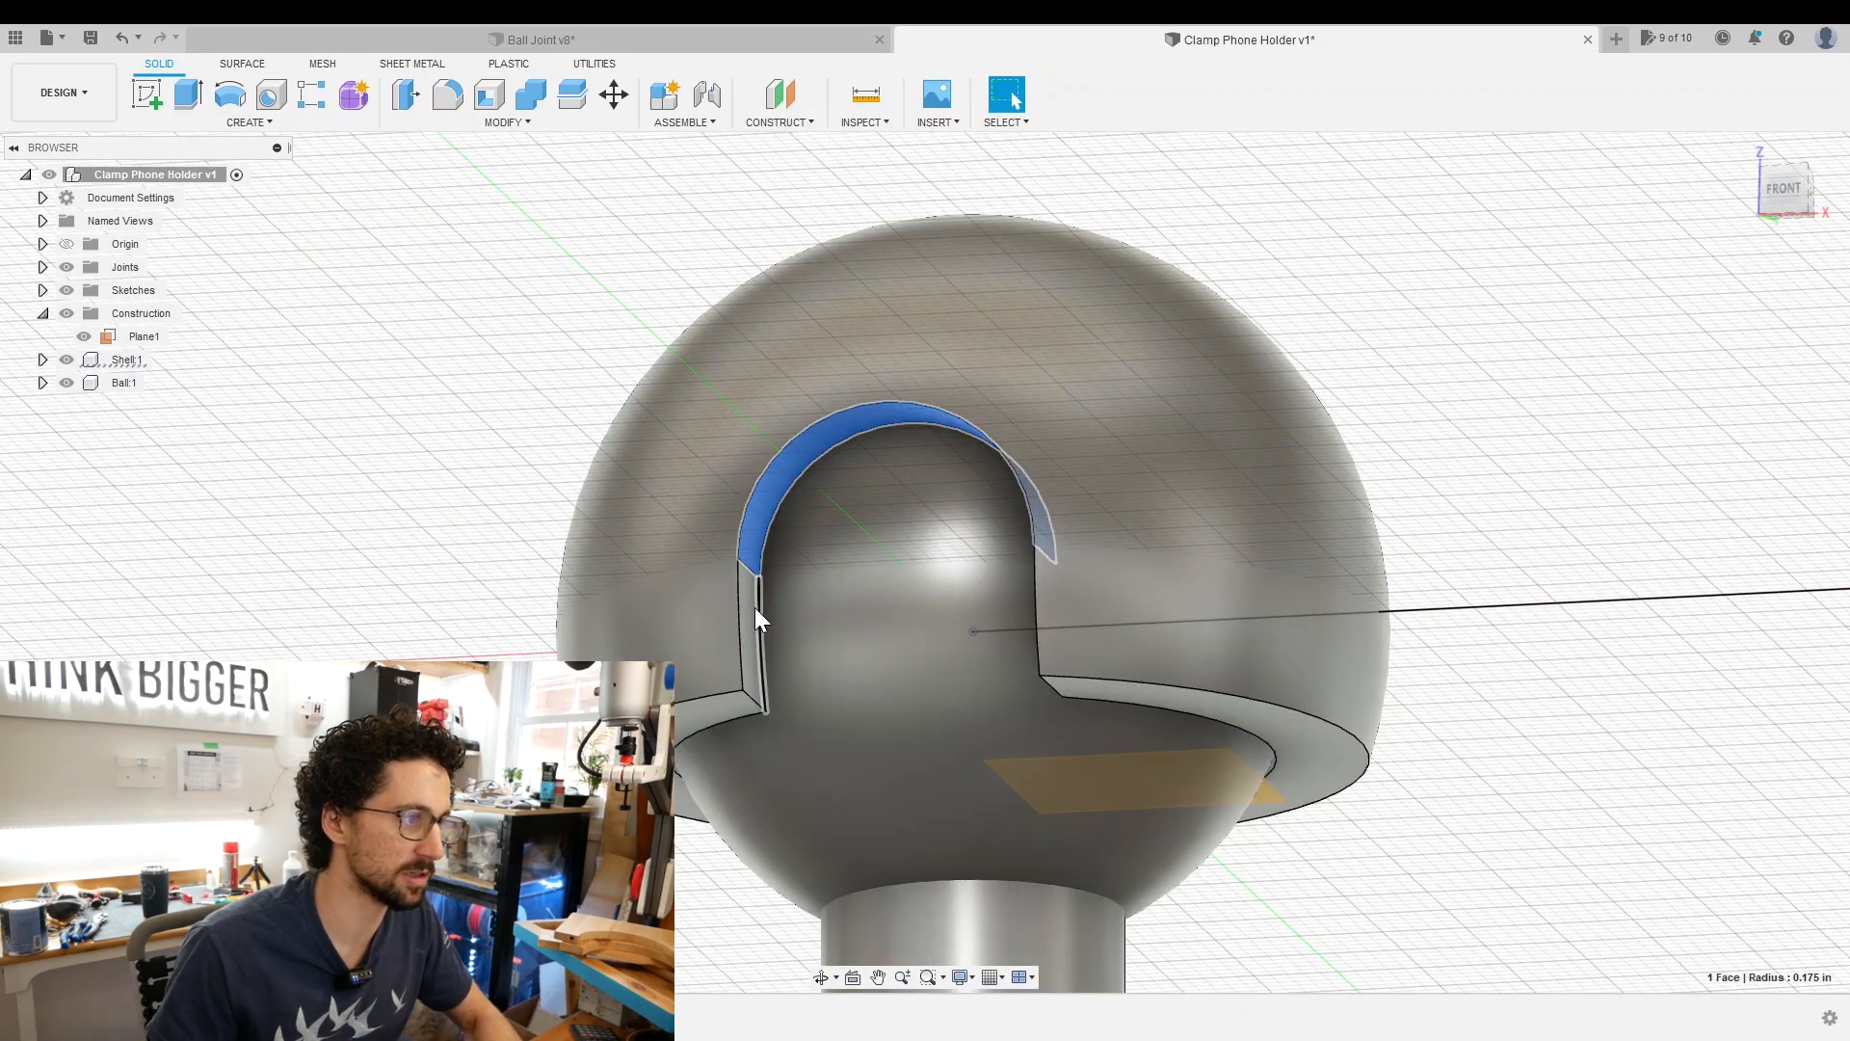
{"action": "left_click", "coordinate": [759, 639], "text": "shift"}
{"action": "middle_click_drag", "start_coordinate": [867, 640], "coordinate": [1024, 660], "text": "shift"}
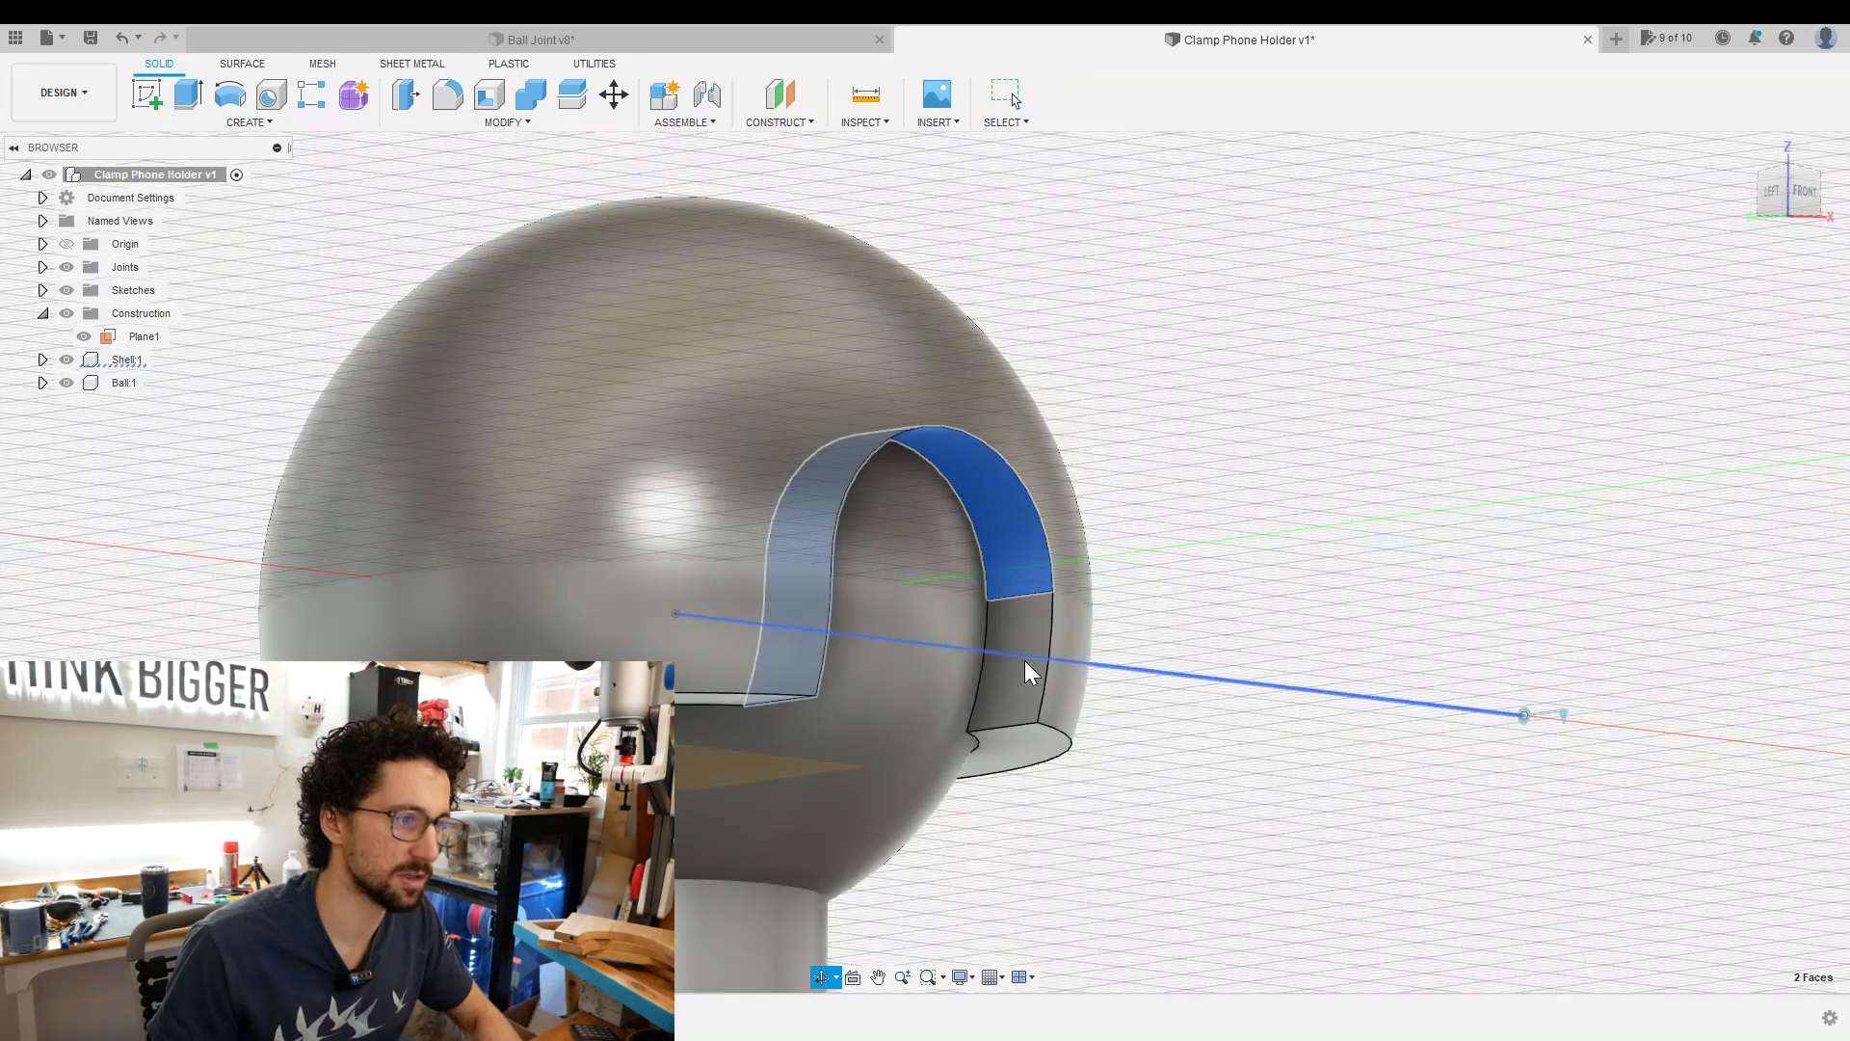
{"action": "left_click", "coordinate": [1028, 639], "text": "shift"}
{"action": "right_click", "coordinate": [1027, 638]}
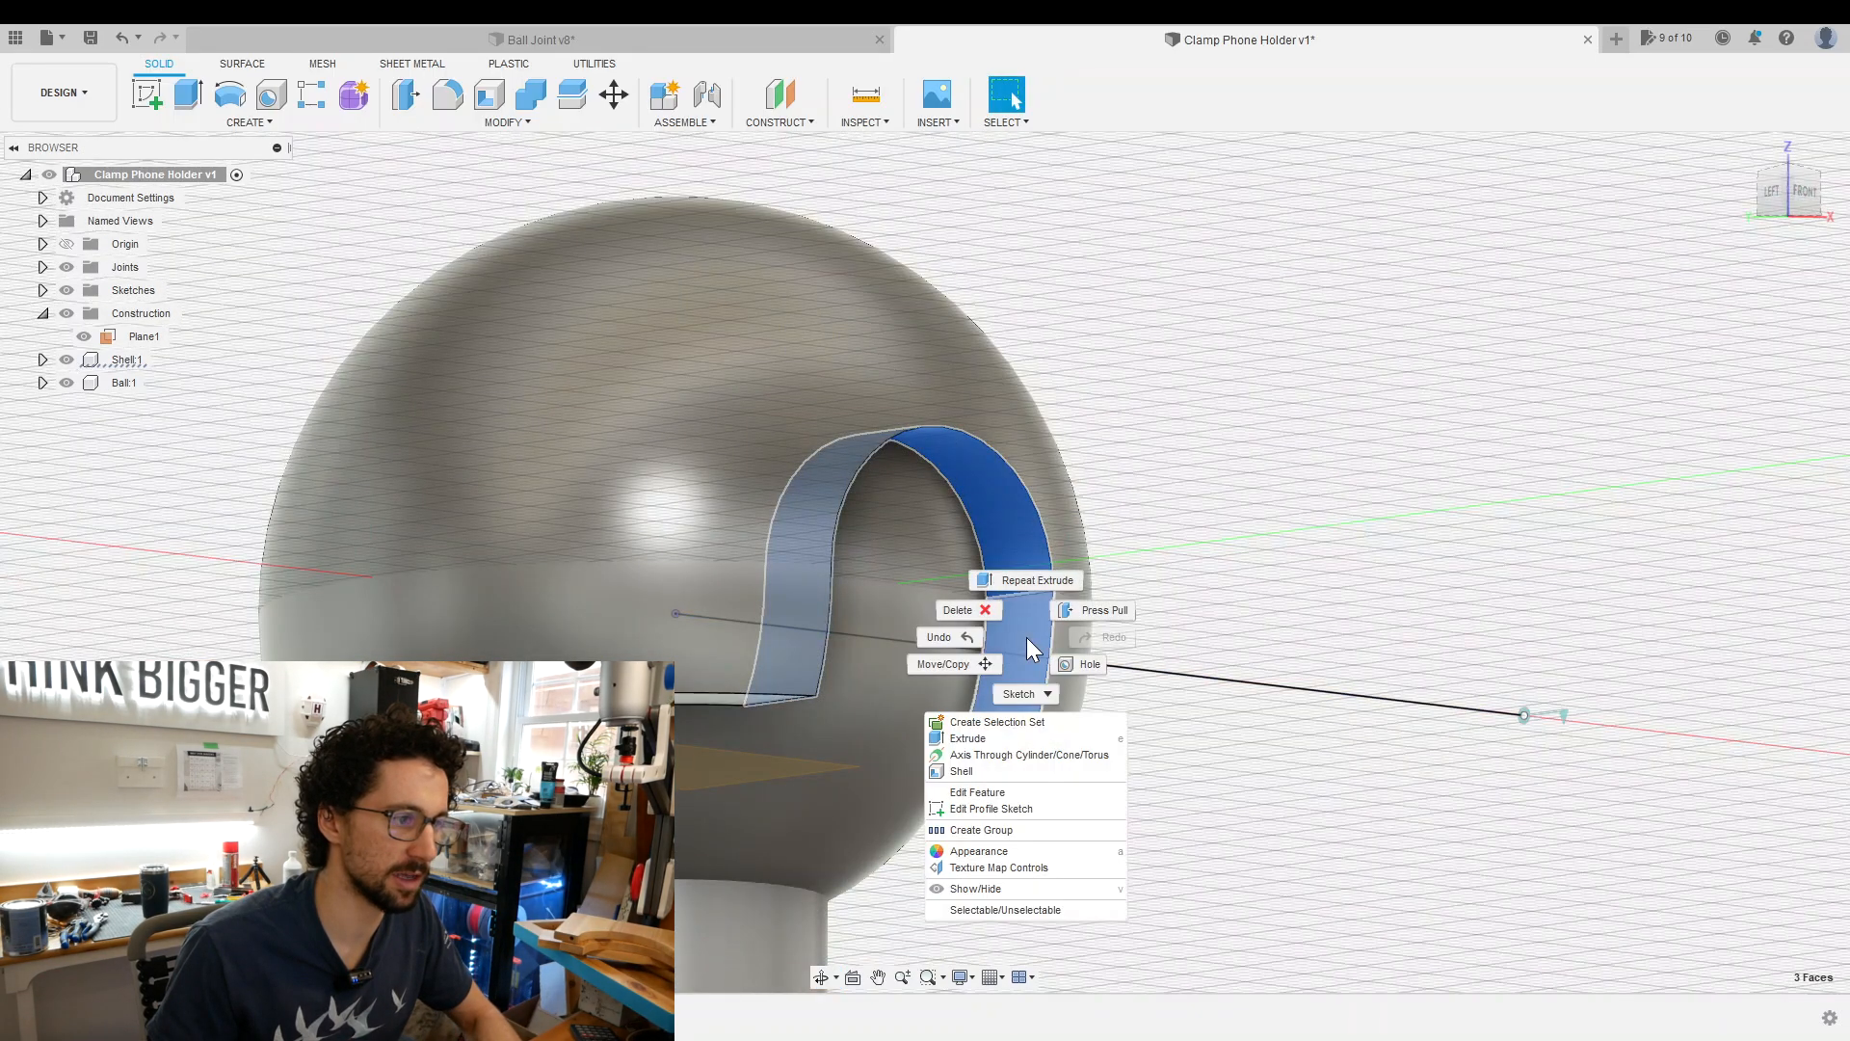
{"action": "left_click", "coordinate": [1109, 609]}
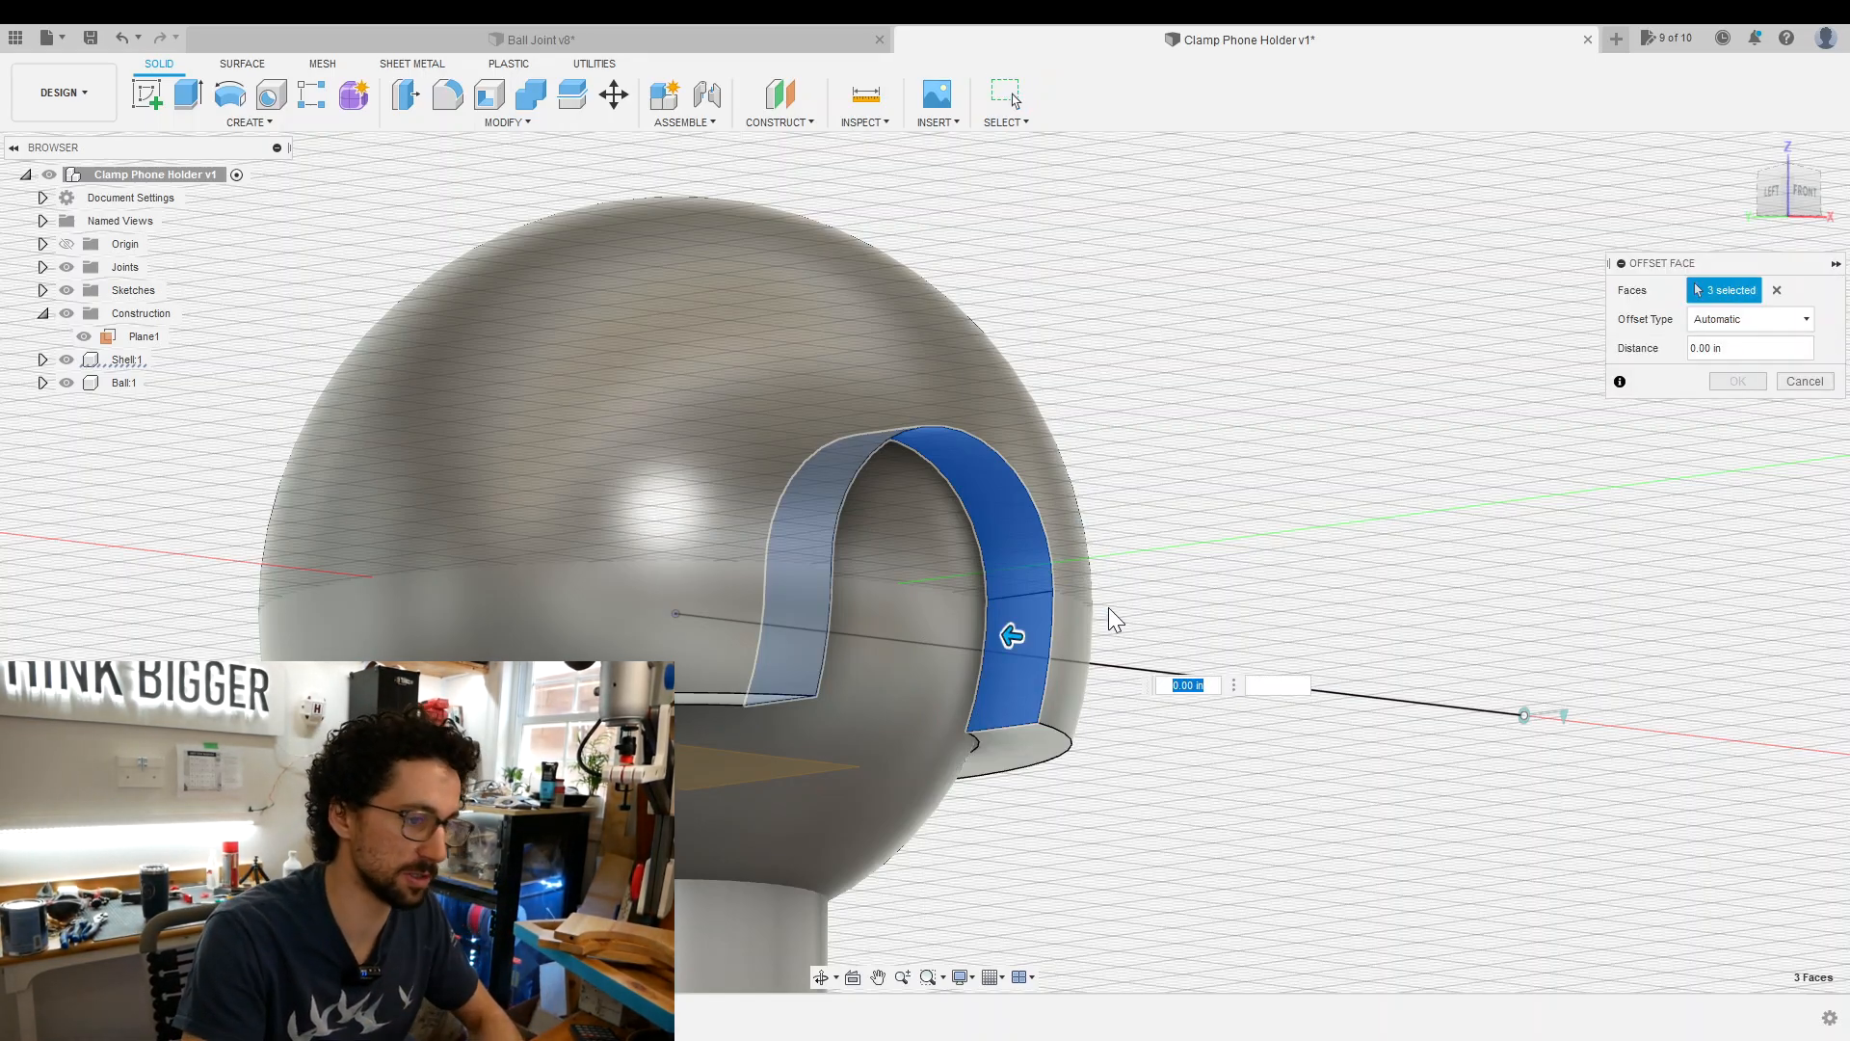
{"action": "type", "text": "Gap"}
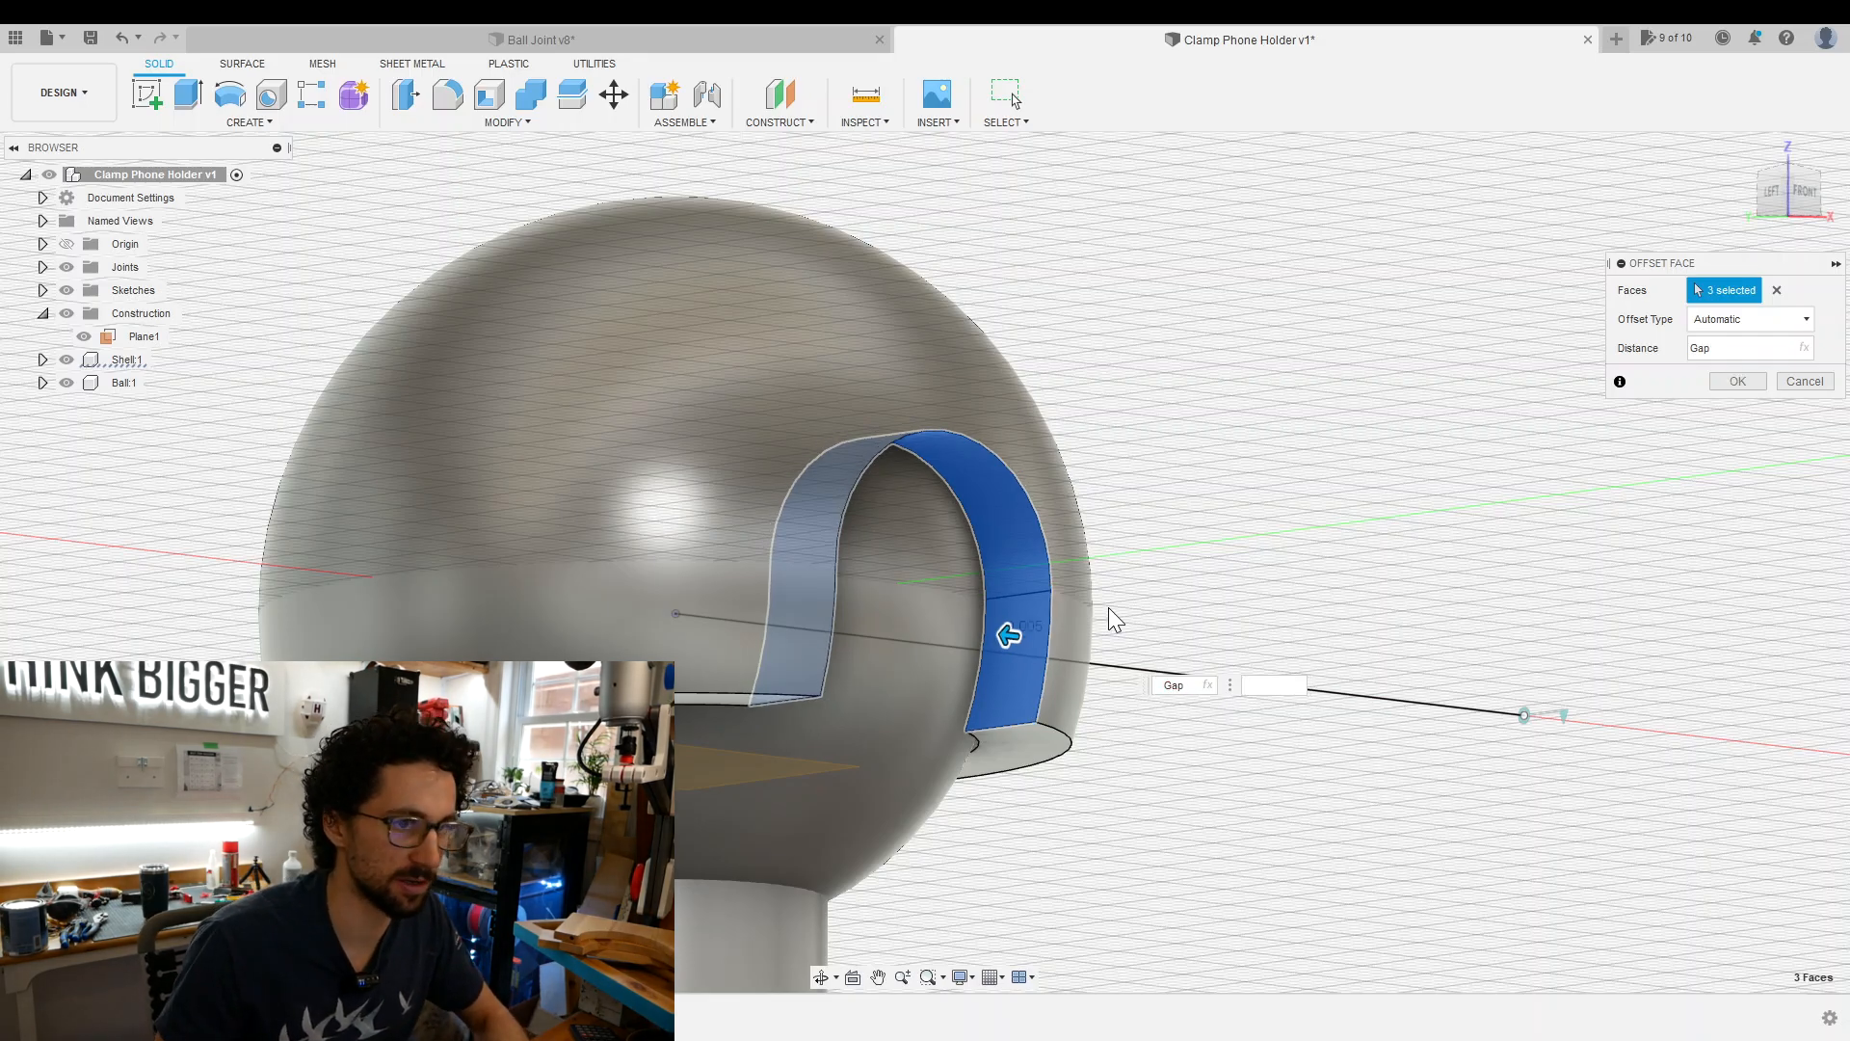
{"action": "key", "text": "Return"}
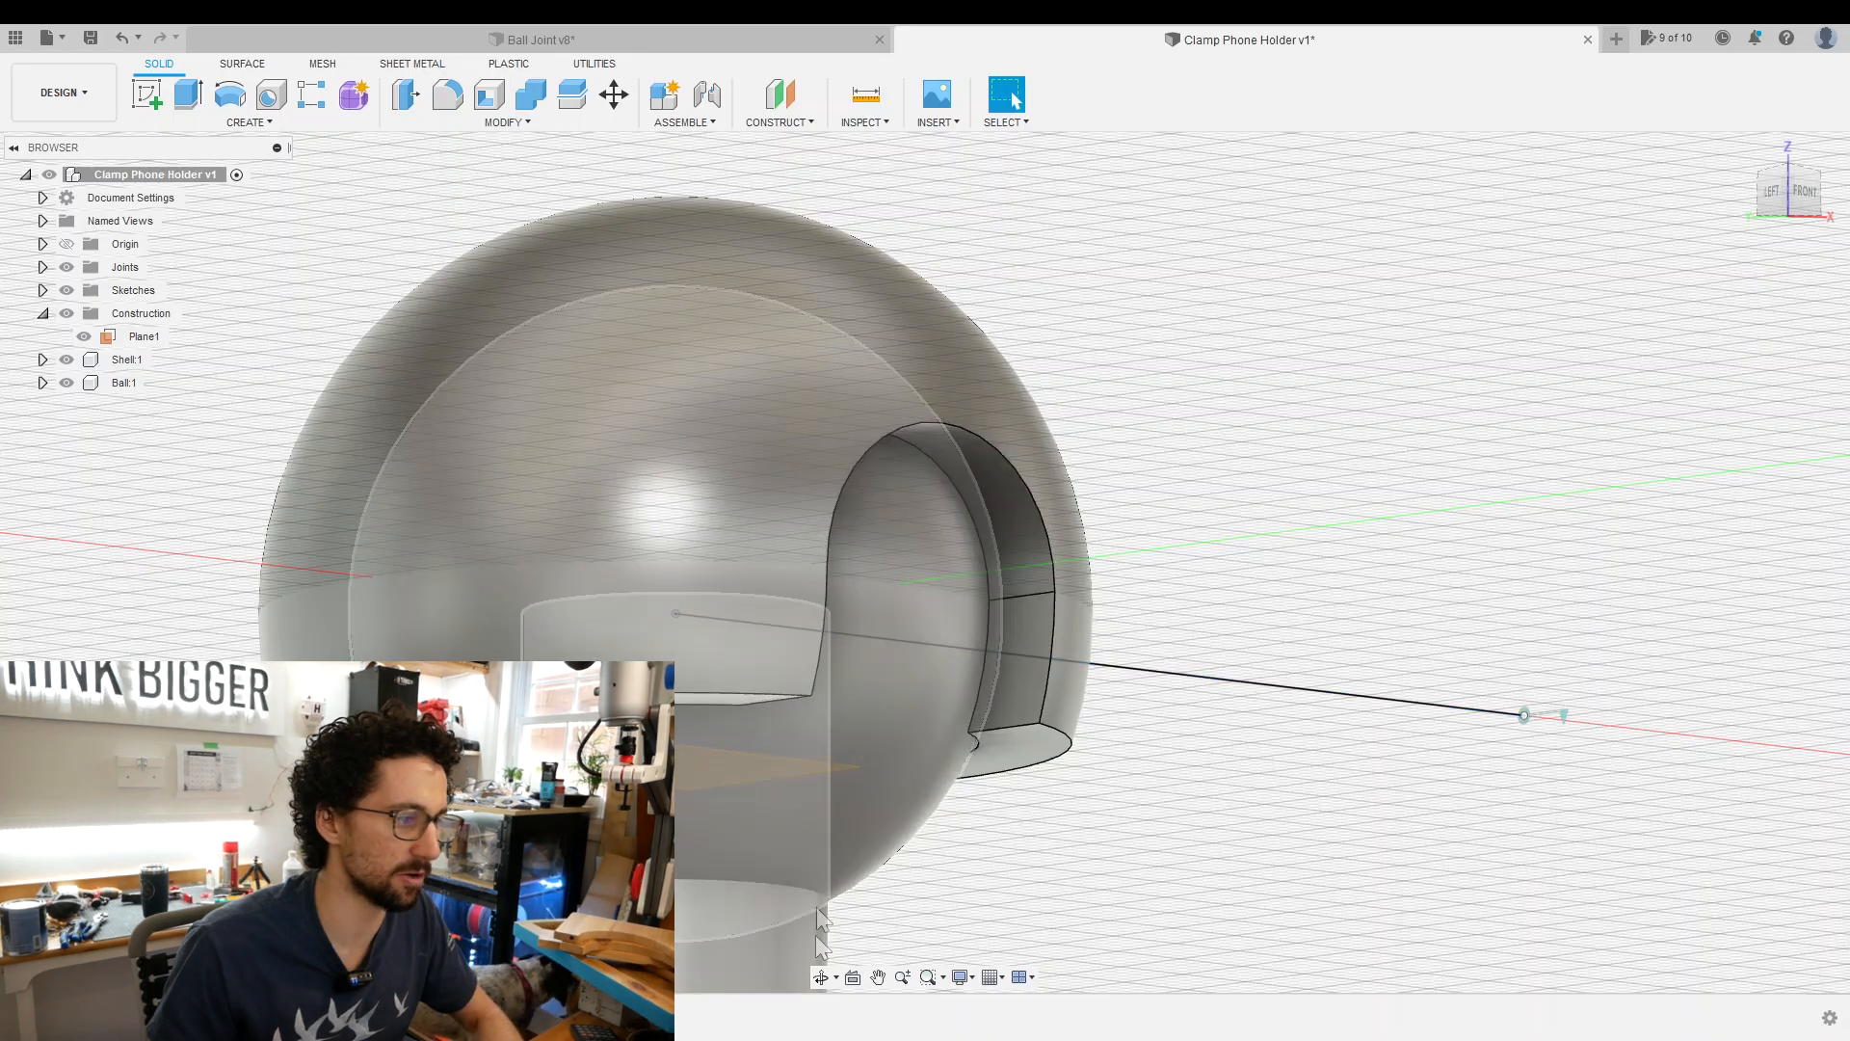
{"action": "scroll", "coordinate": [1343, 778], "scroll_direction": "down", "scroll_amount": 5}
Start a tapped, flat-bottomed hole on the stem's top face of Body1.
{"action": "mouse_move", "coordinate": [1306, 689]}
{"action": "middle_mouse_down"}
{"action": "mouse_move", "coordinate": [1281, 537]}
{"action": "mouse_move", "coordinate": [717, 399]}
{"action": "mouse_move", "coordinate": [823, 391]}
{"action": "middle_mouse_up"}
{"action": "left_click", "coordinate": [716, 400]}
{"action": "scroll", "coordinate": [810, 417], "scroll_direction": "up", "scroll_amount": 2}
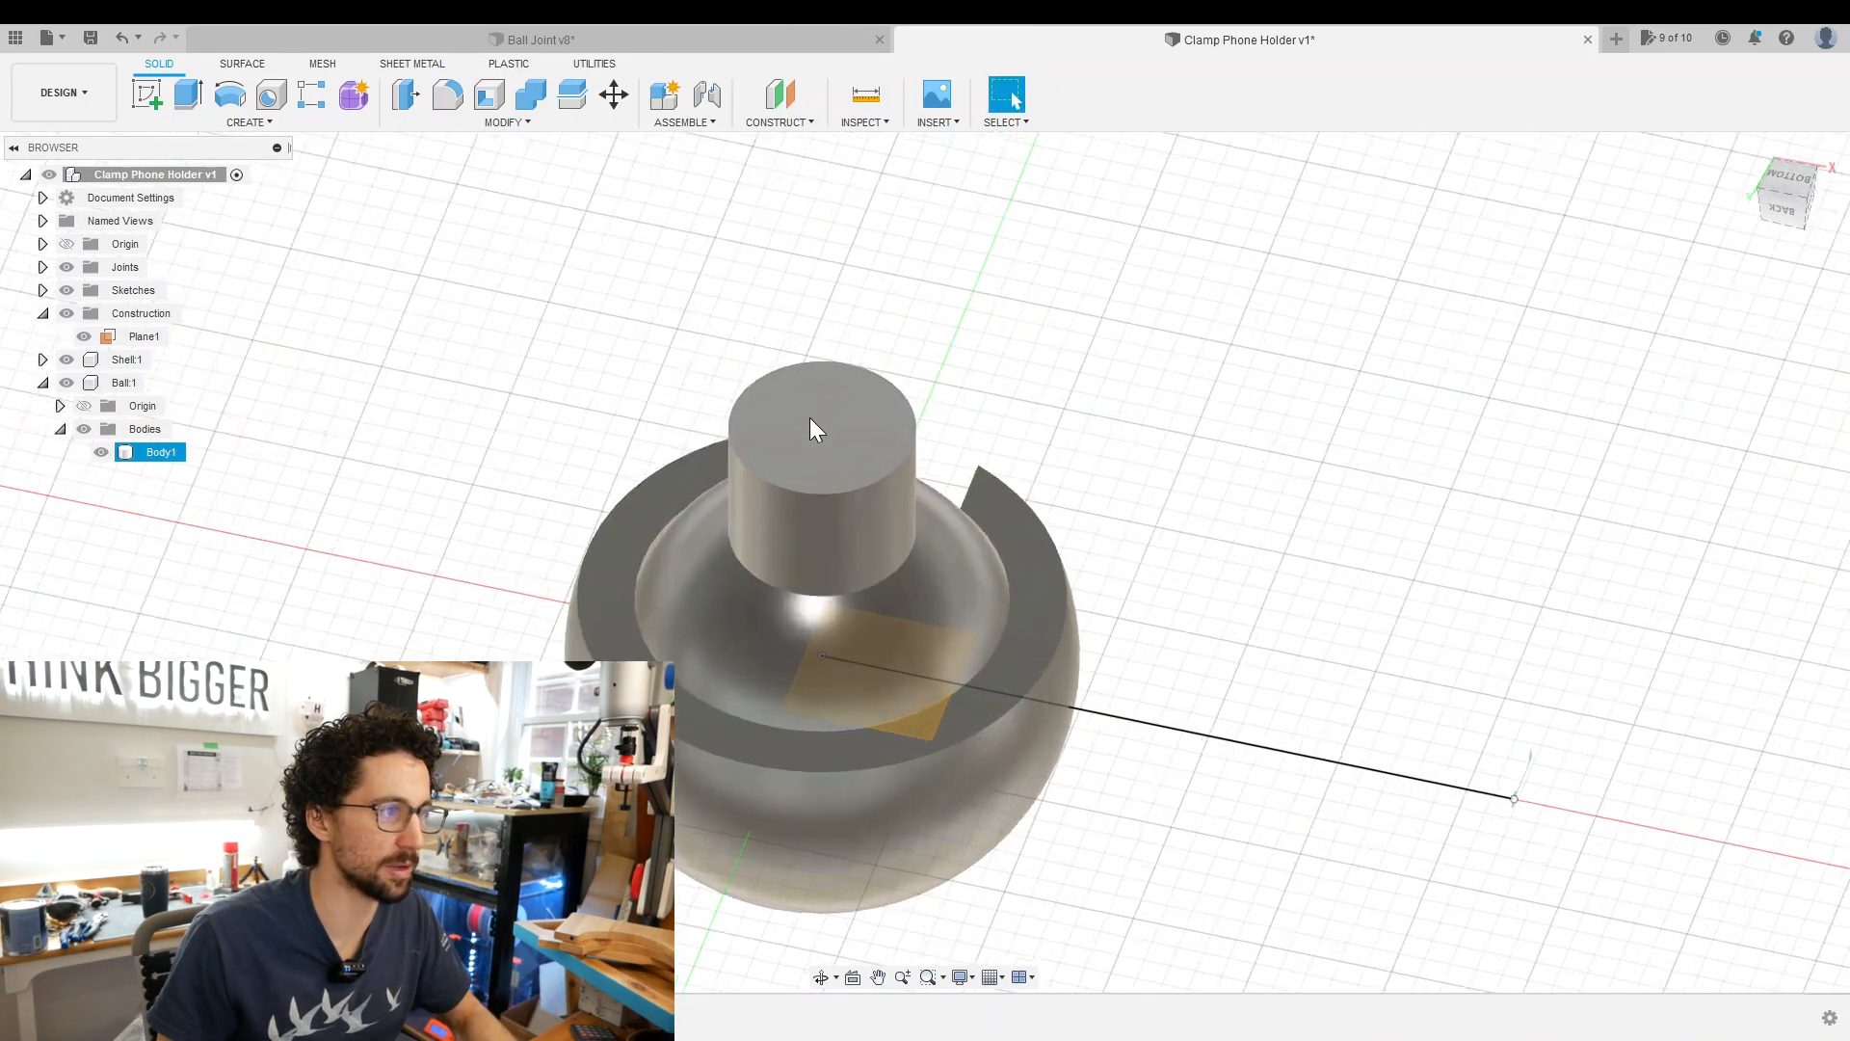
{"action": "left_click", "coordinate": [724, 310]}
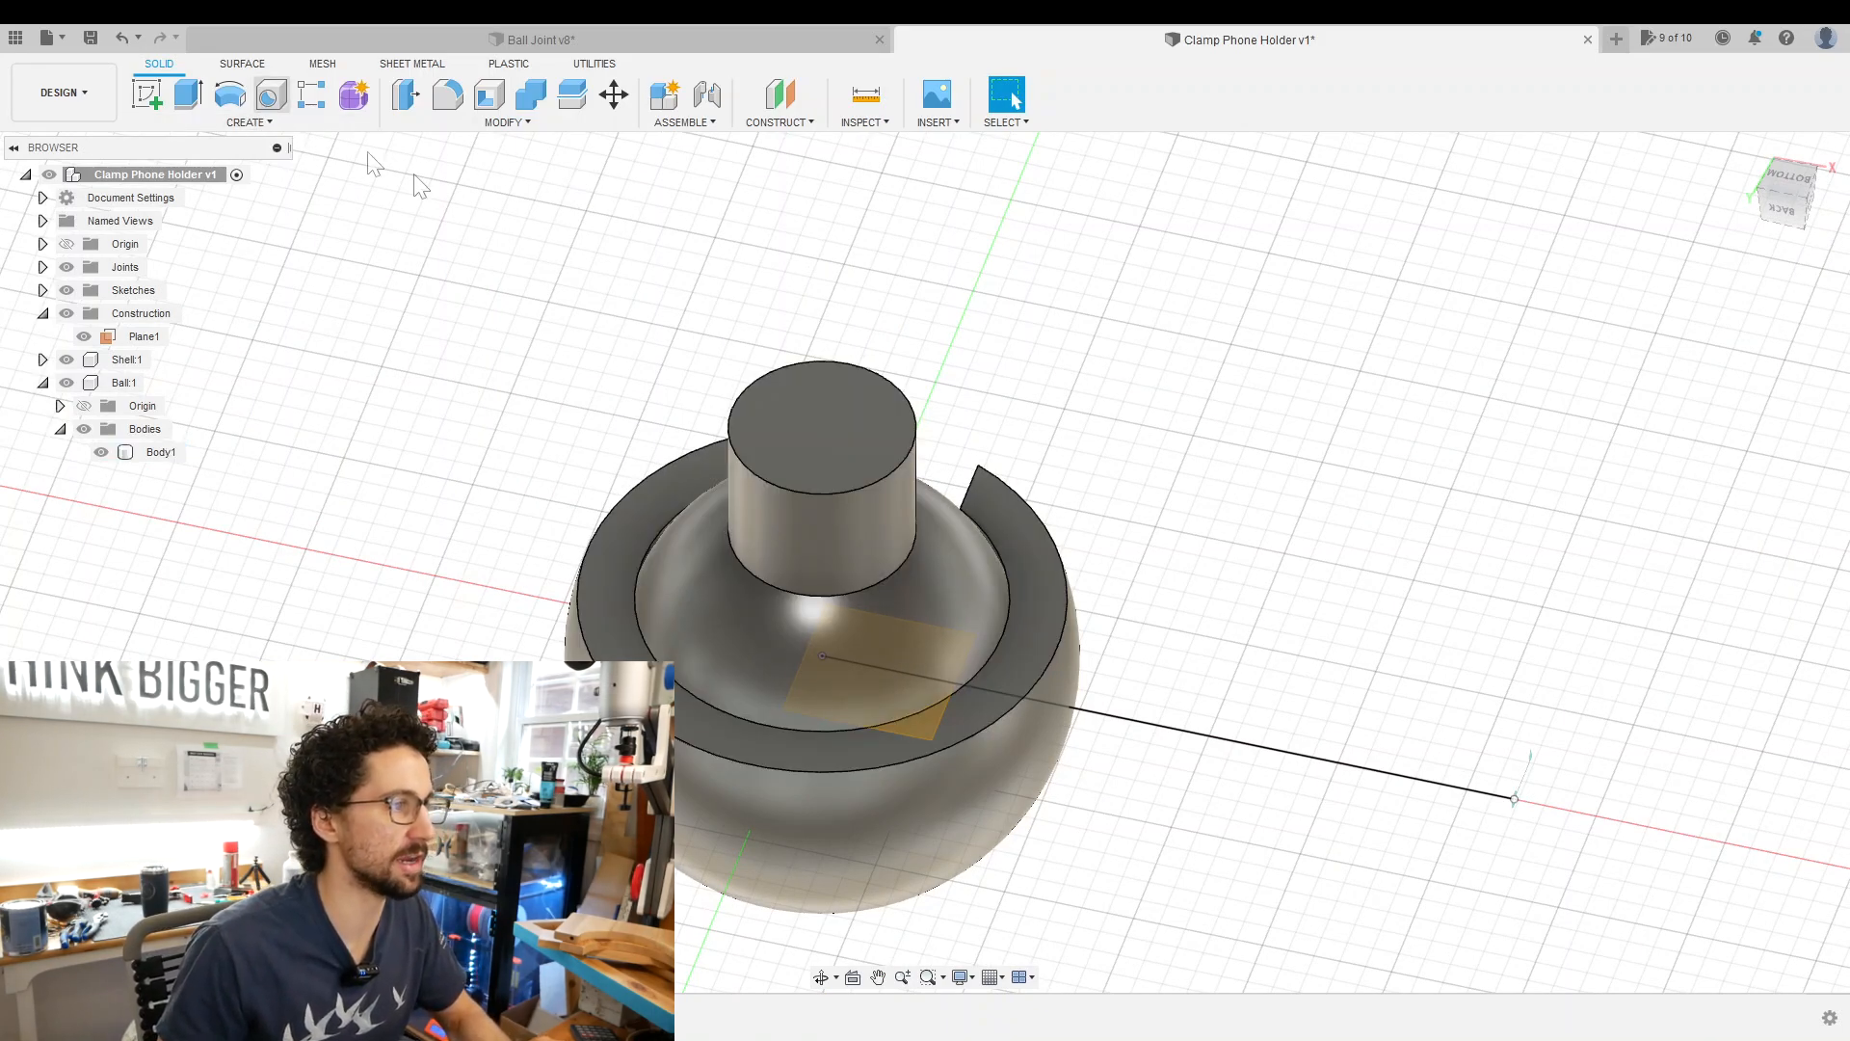
{"action": "left_click", "coordinate": [823, 424]}
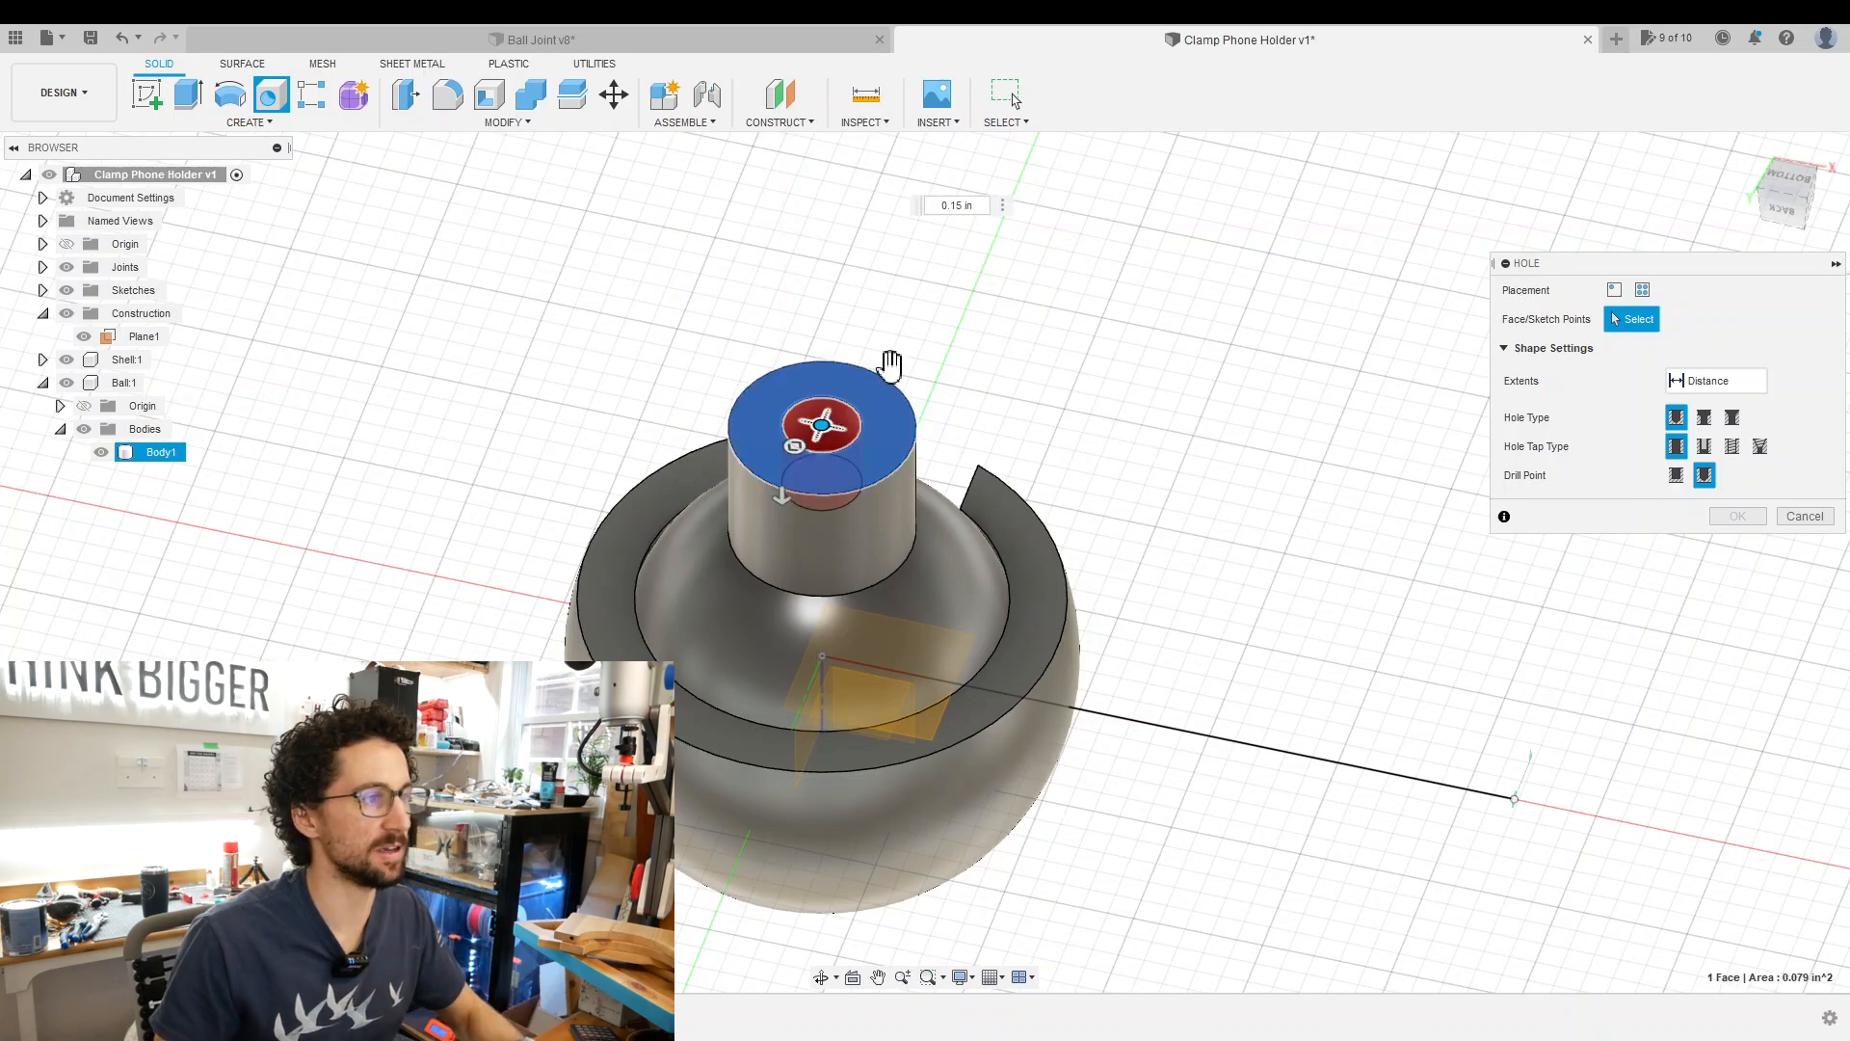
{"action": "left_click", "coordinate": [1803, 181]}
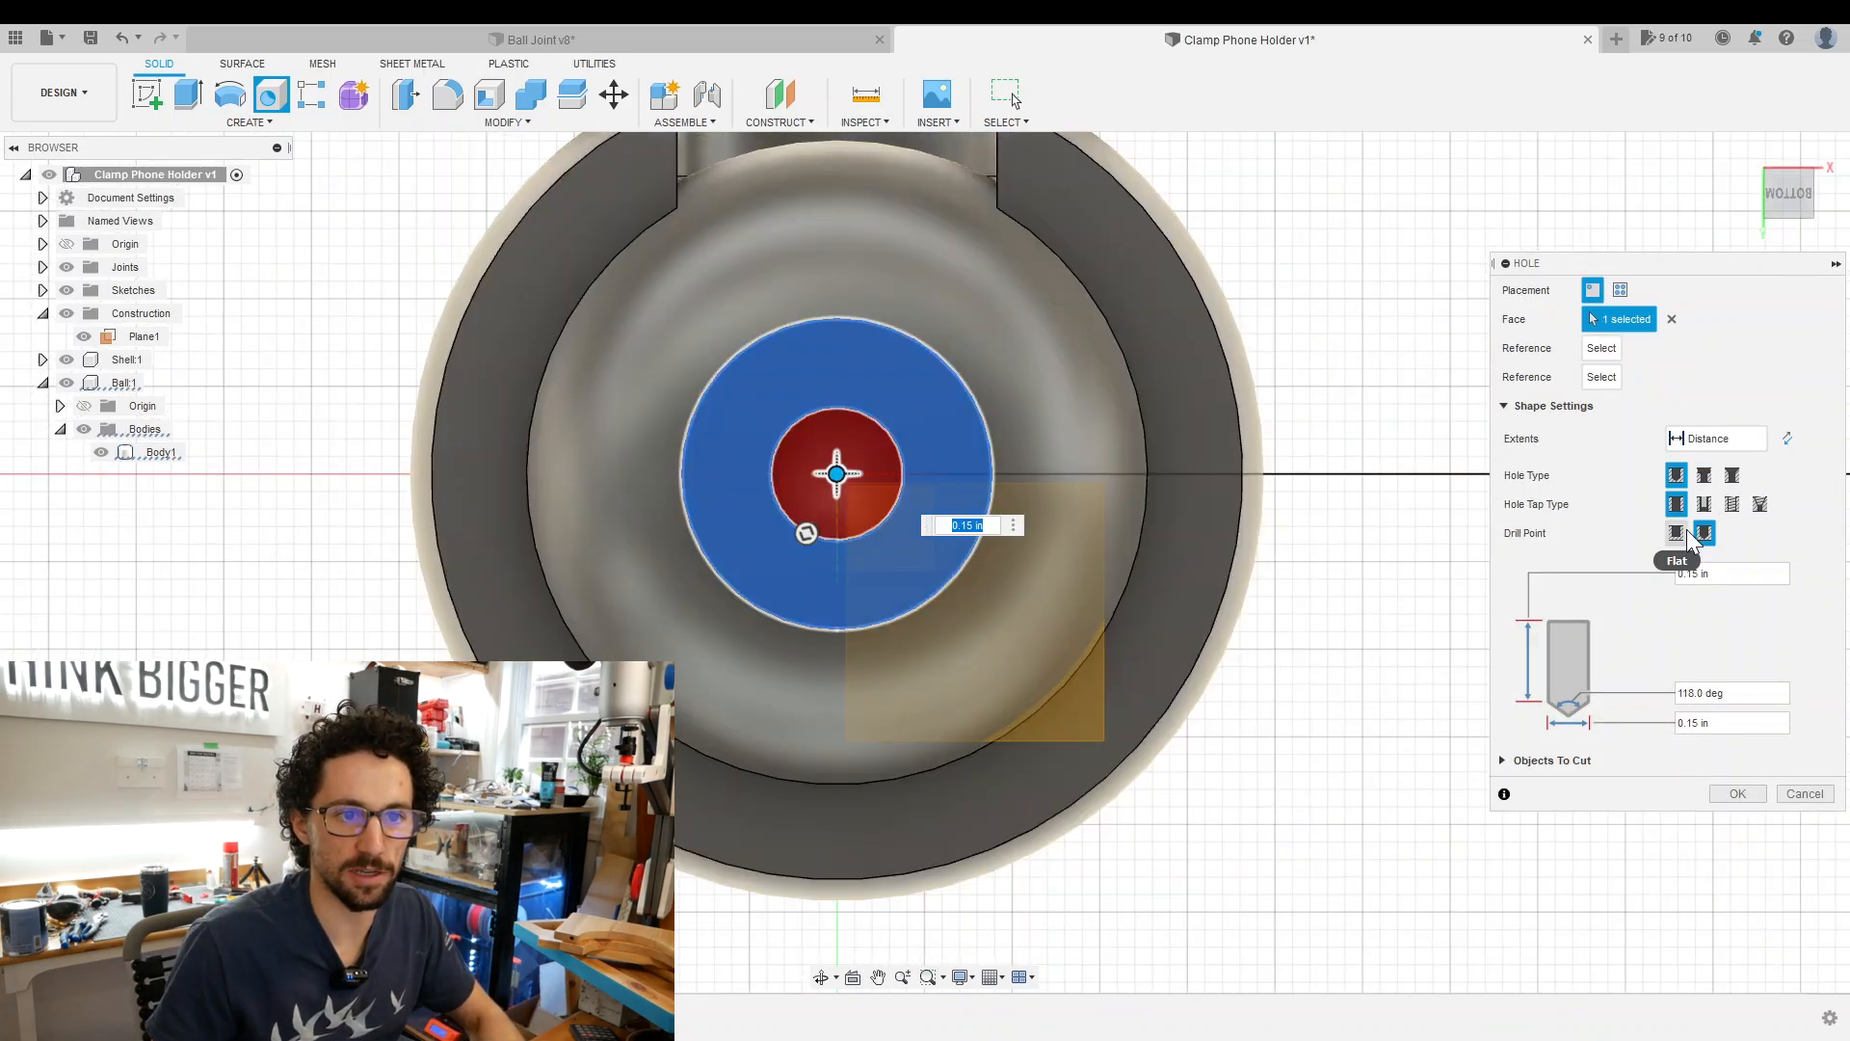
{"action": "left_click", "coordinate": [1679, 534]}
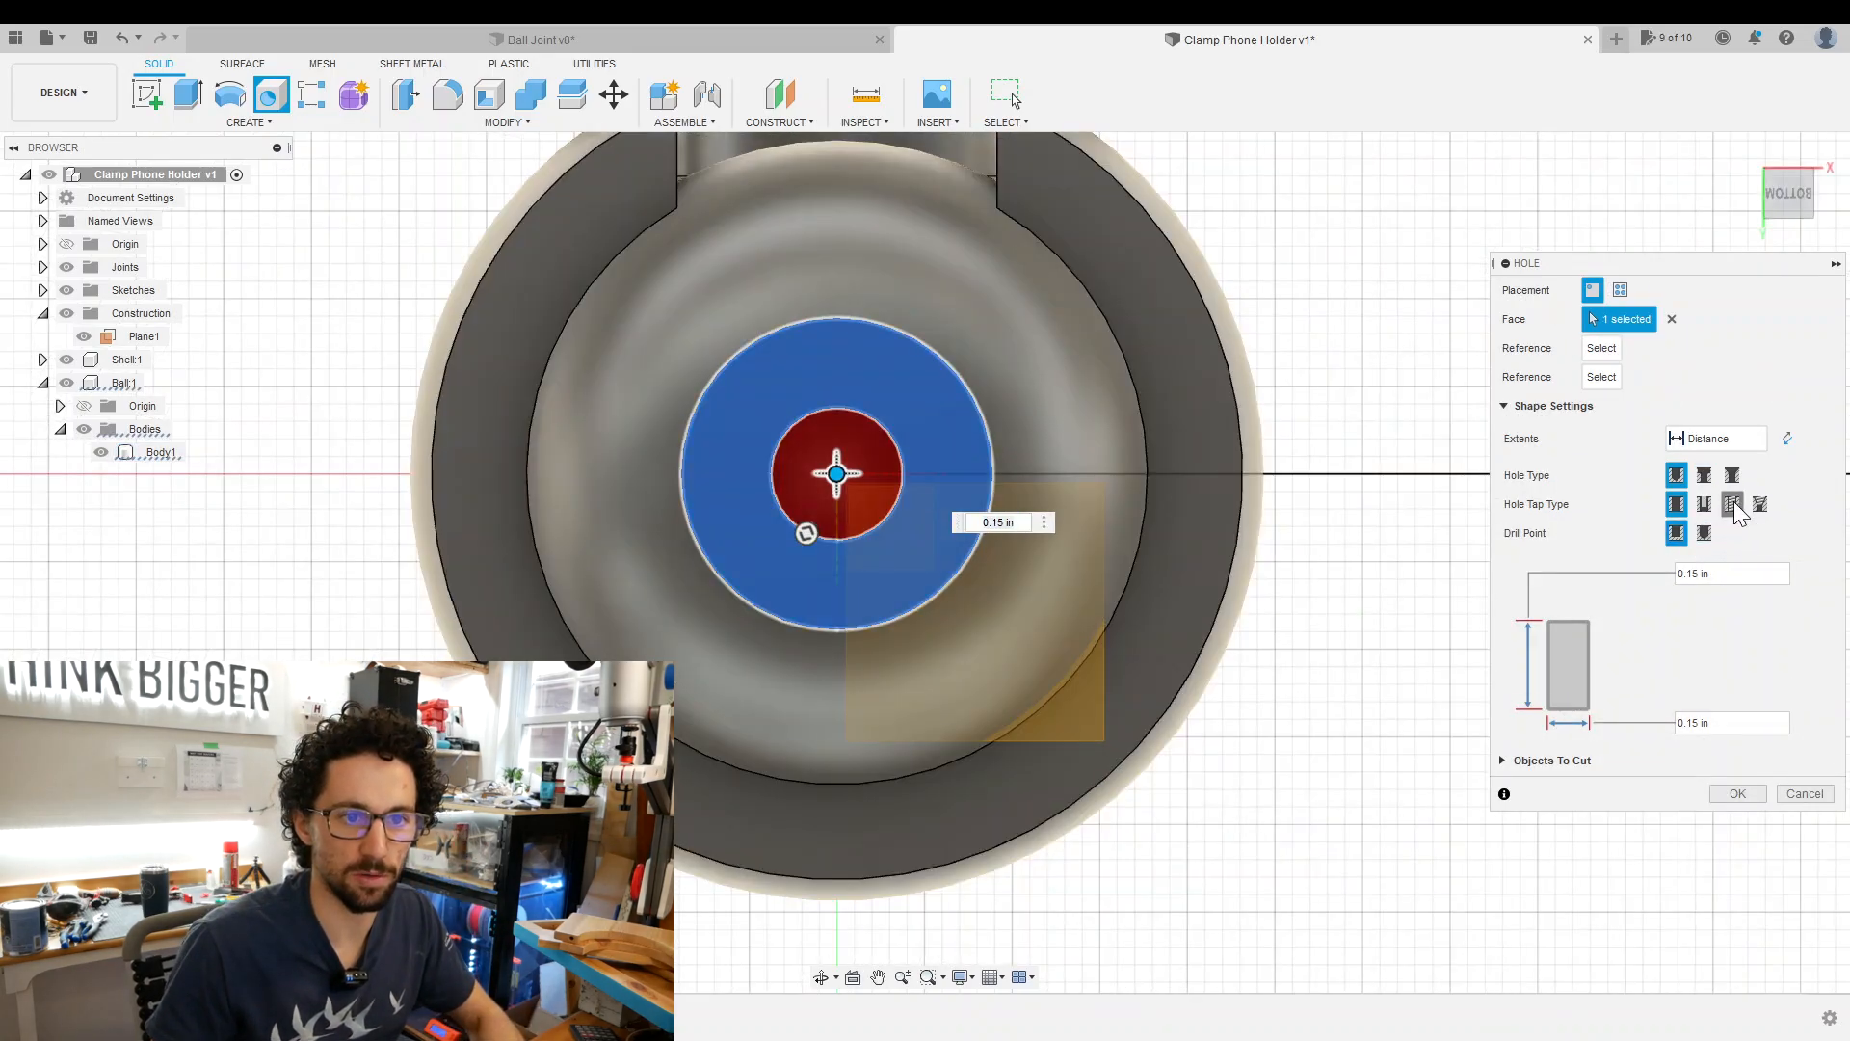
{"action": "left_click", "coordinate": [1733, 505]}
Set thread size 0.19 (#10), 10-32 UNF, class 2B, Modeled, and create the hole.
{"action": "left_click", "coordinate": [1496, 613]}
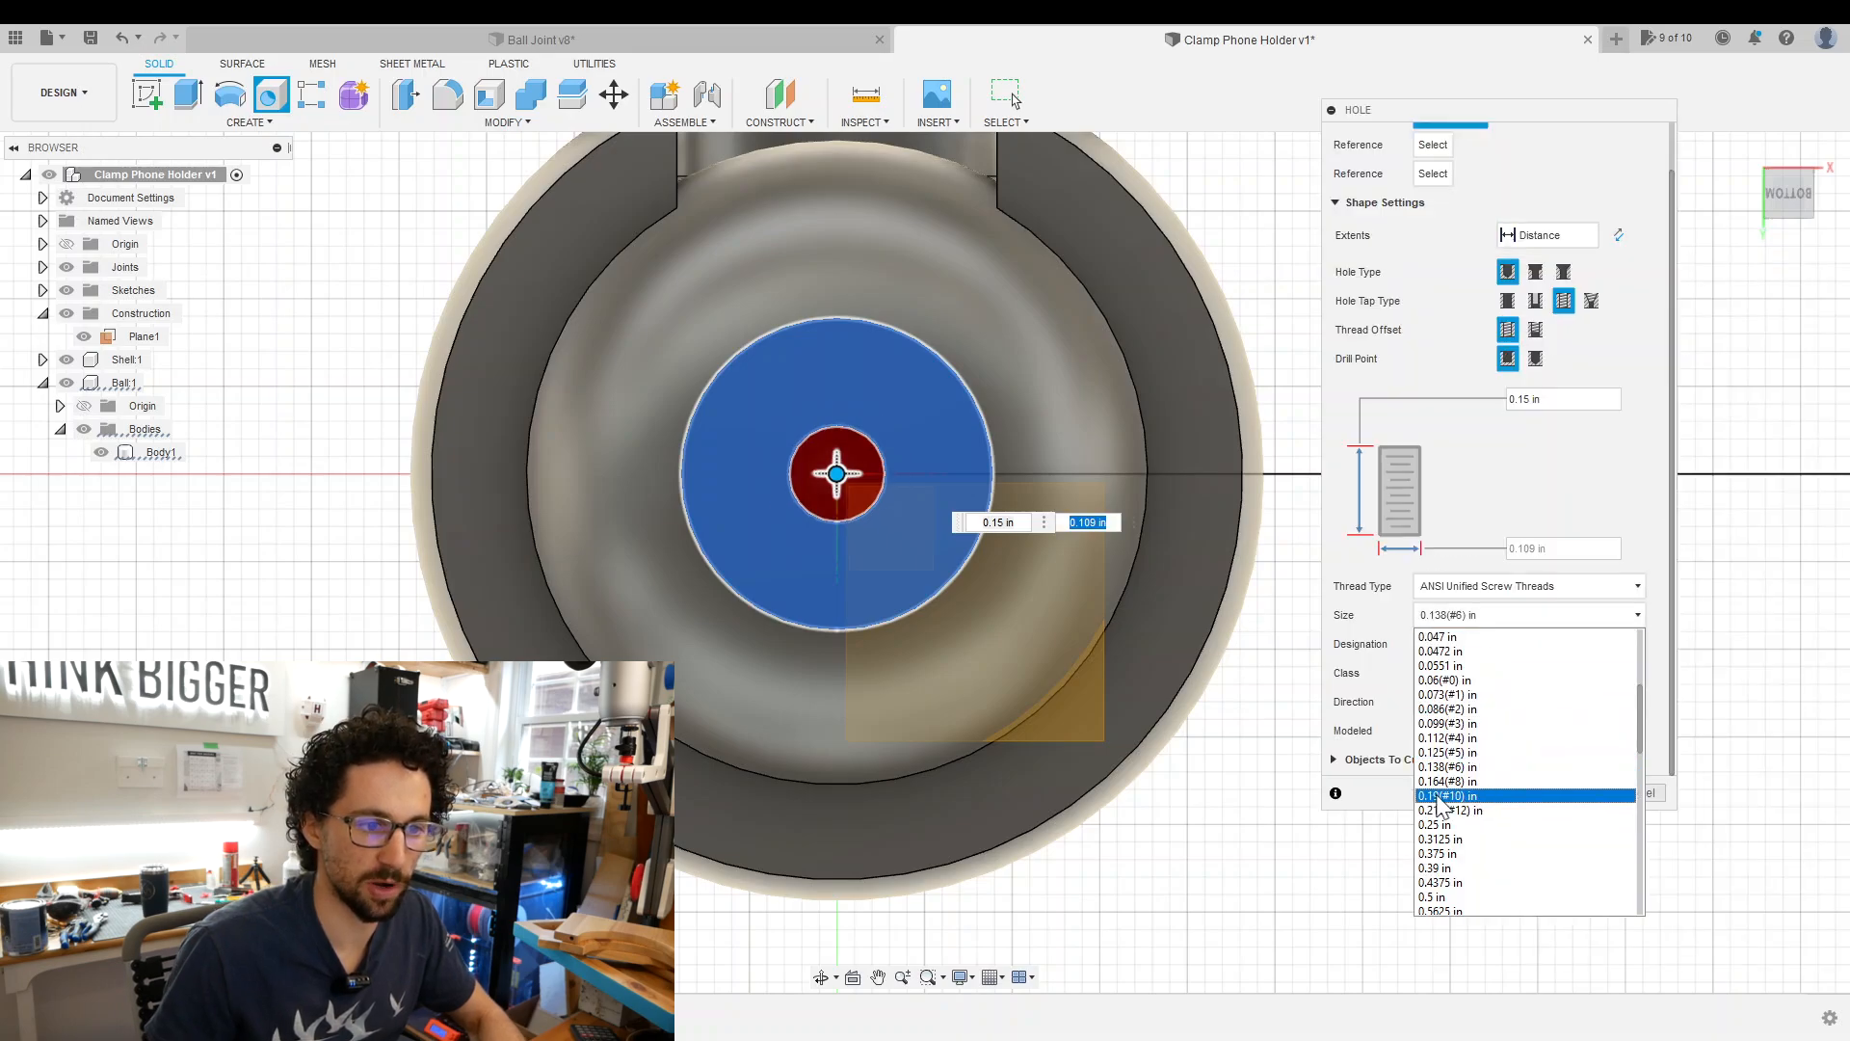
{"action": "left_click", "coordinate": [1450, 797]}
{"action": "left_click", "coordinate": [1485, 642]}
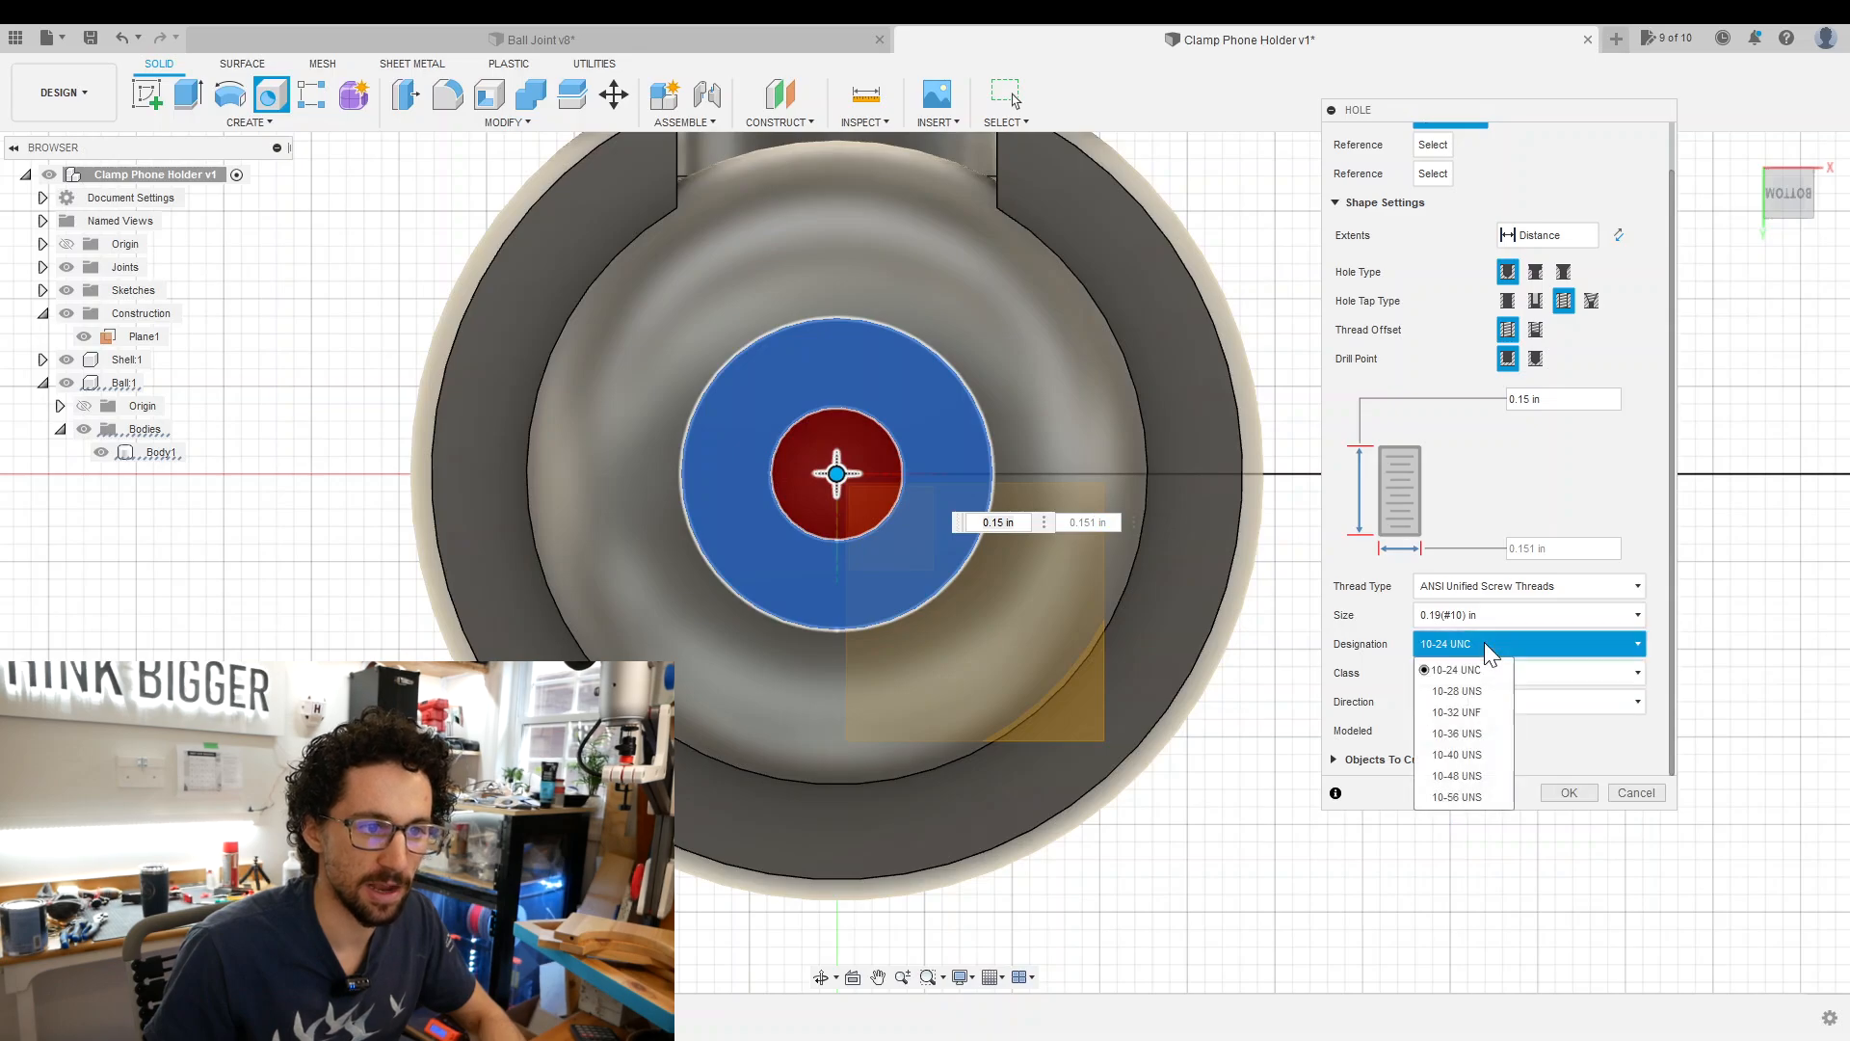
{"action": "left_click", "coordinate": [1475, 712]}
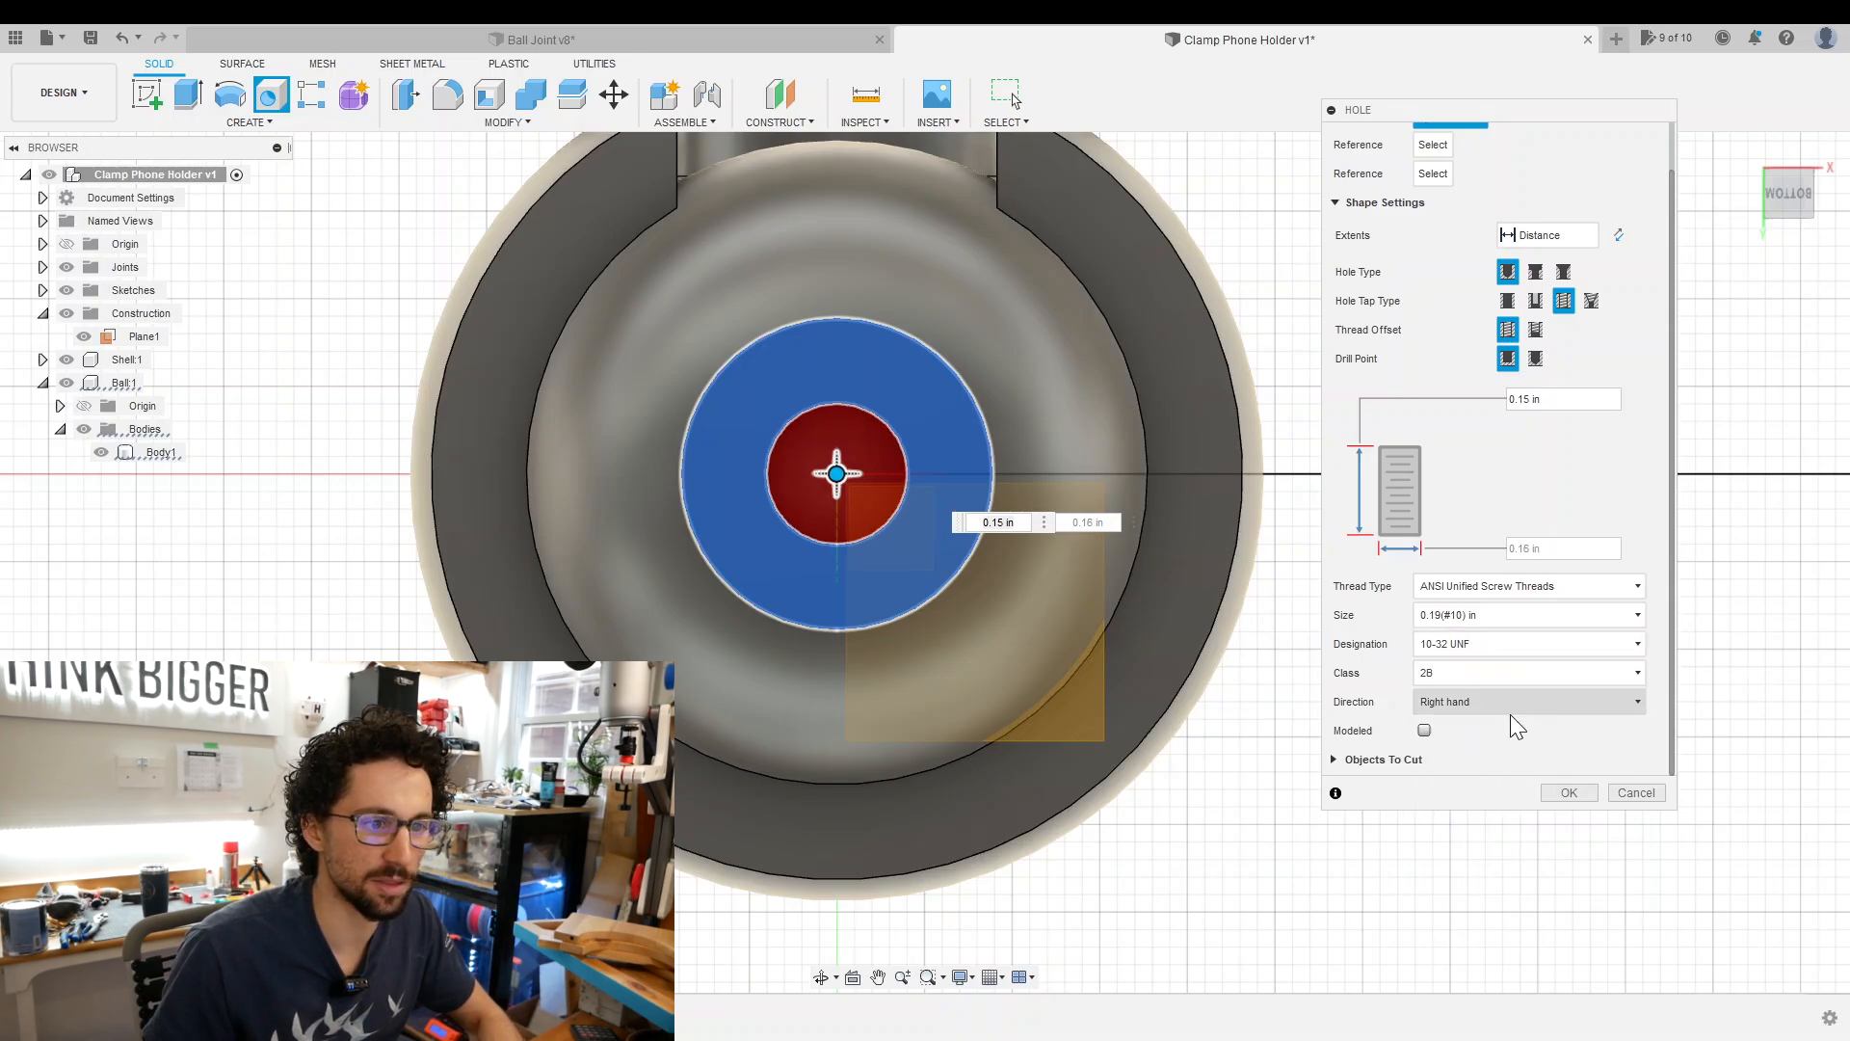
{"action": "left_click", "coordinate": [1487, 674]}
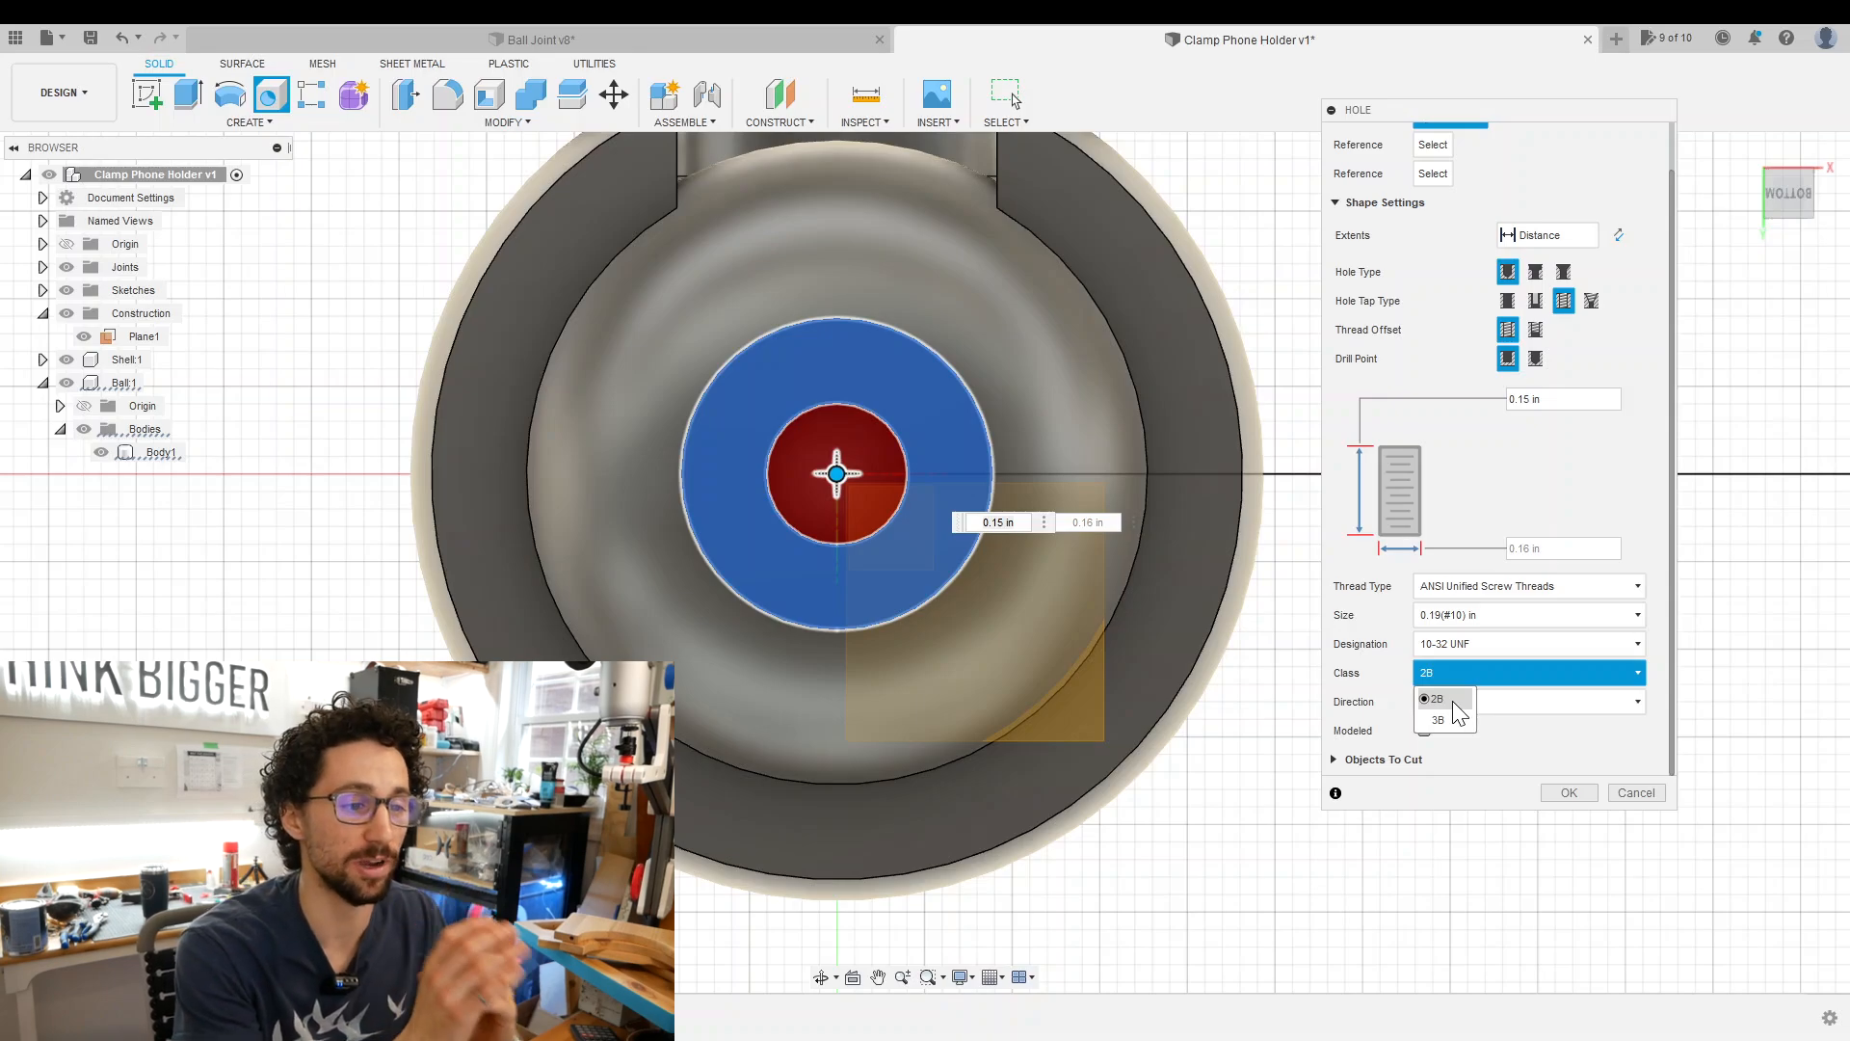
{"action": "left_click", "coordinate": [1453, 700]}
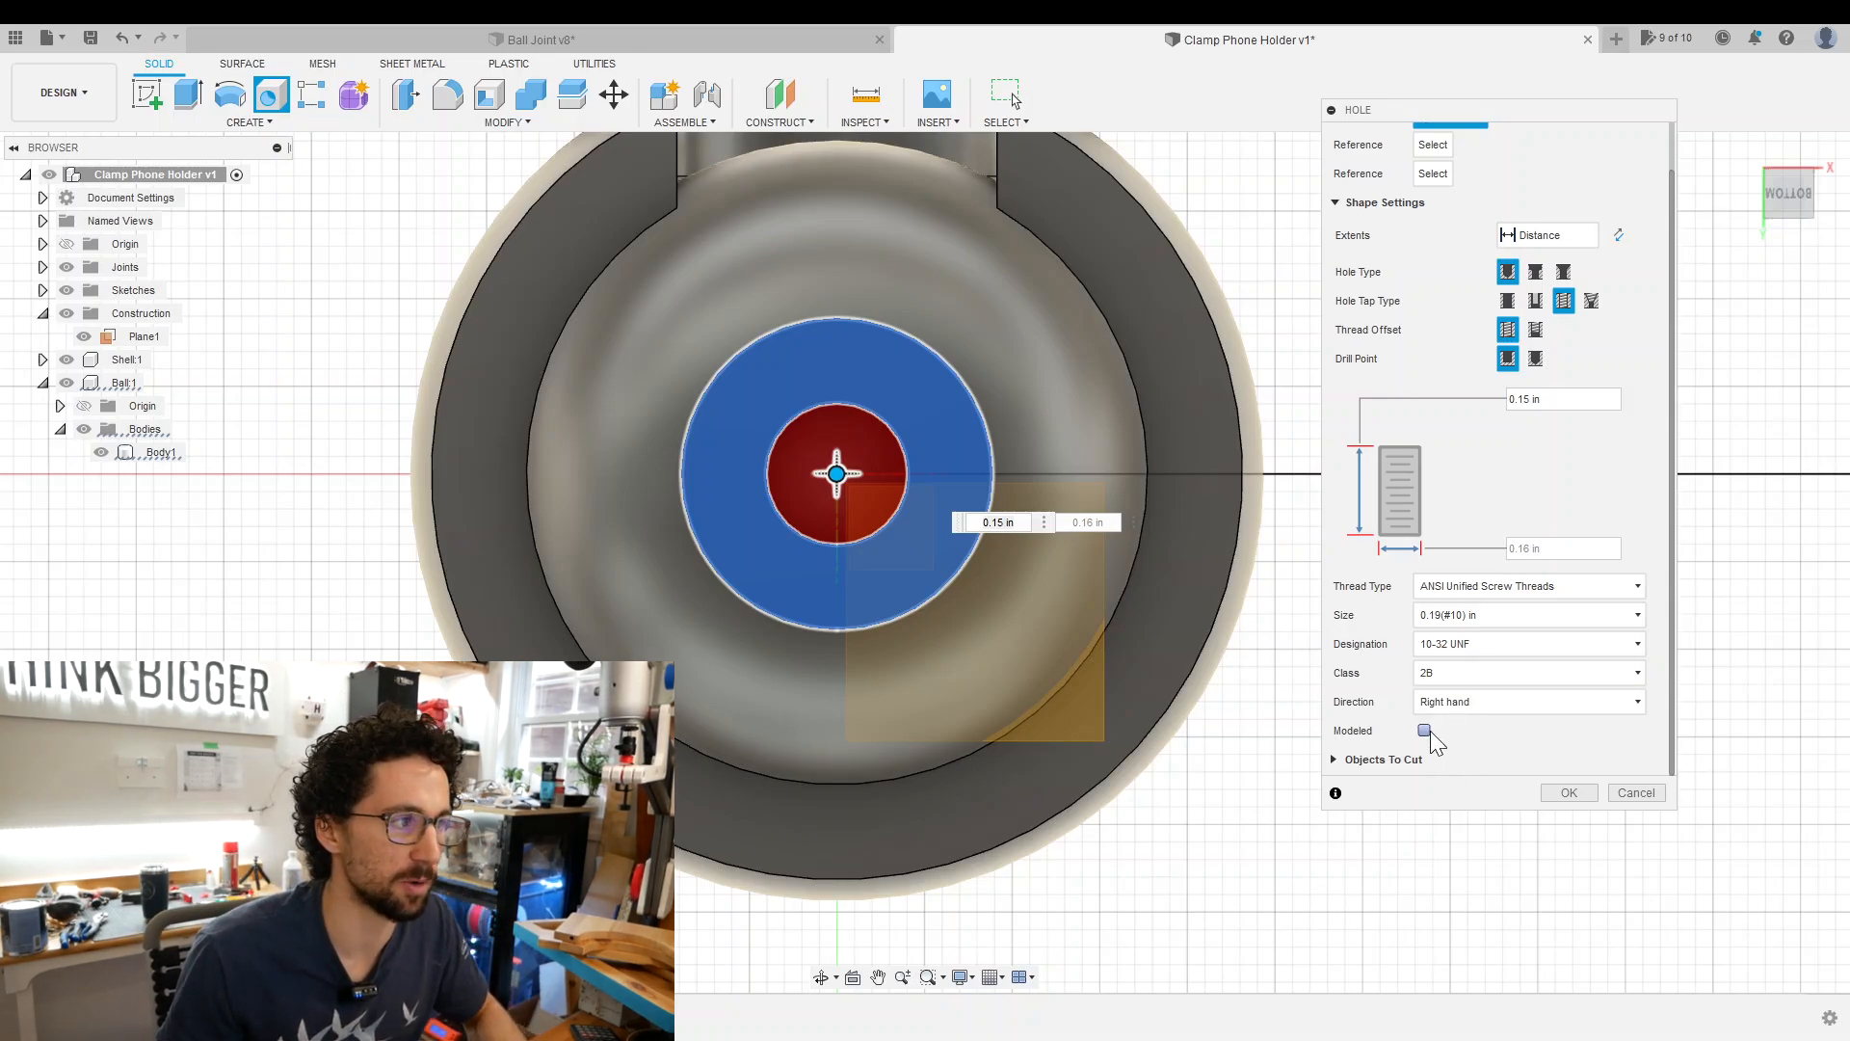
{"action": "left_click", "coordinate": [1425, 731]}
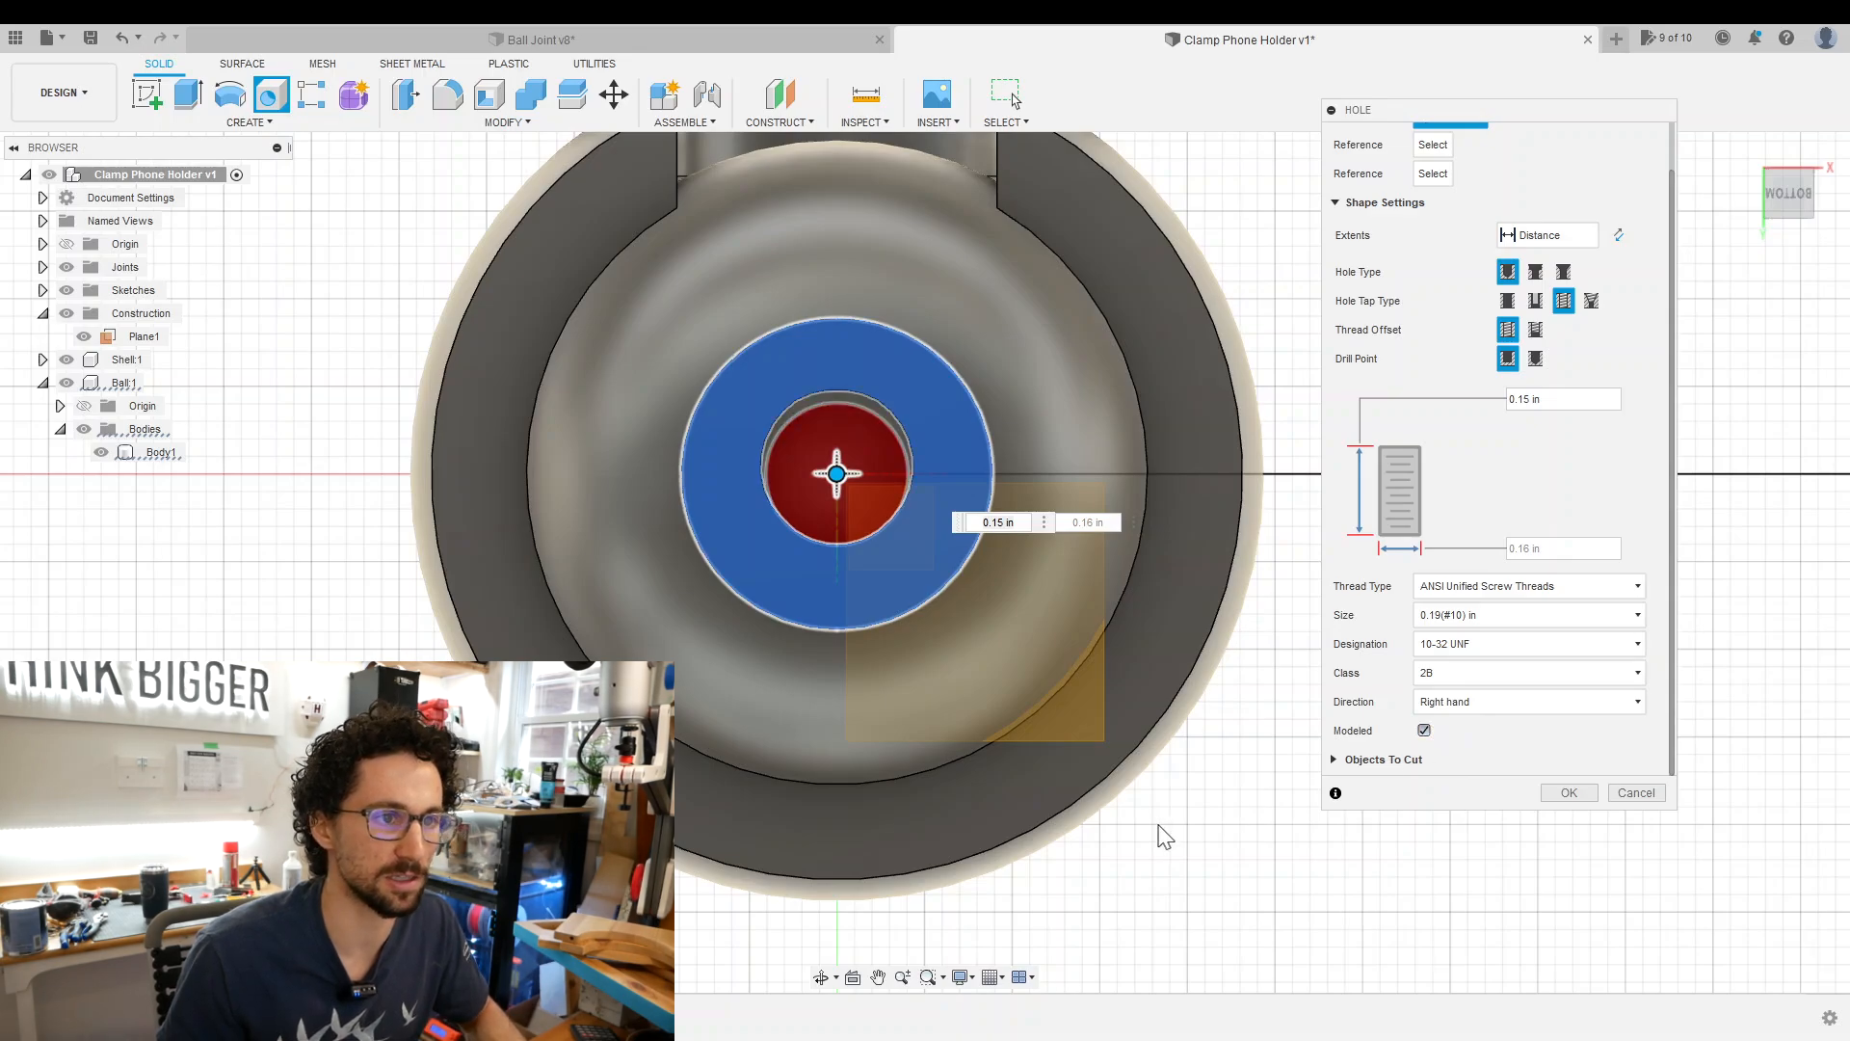
{"action": "key", "text": "Return"}
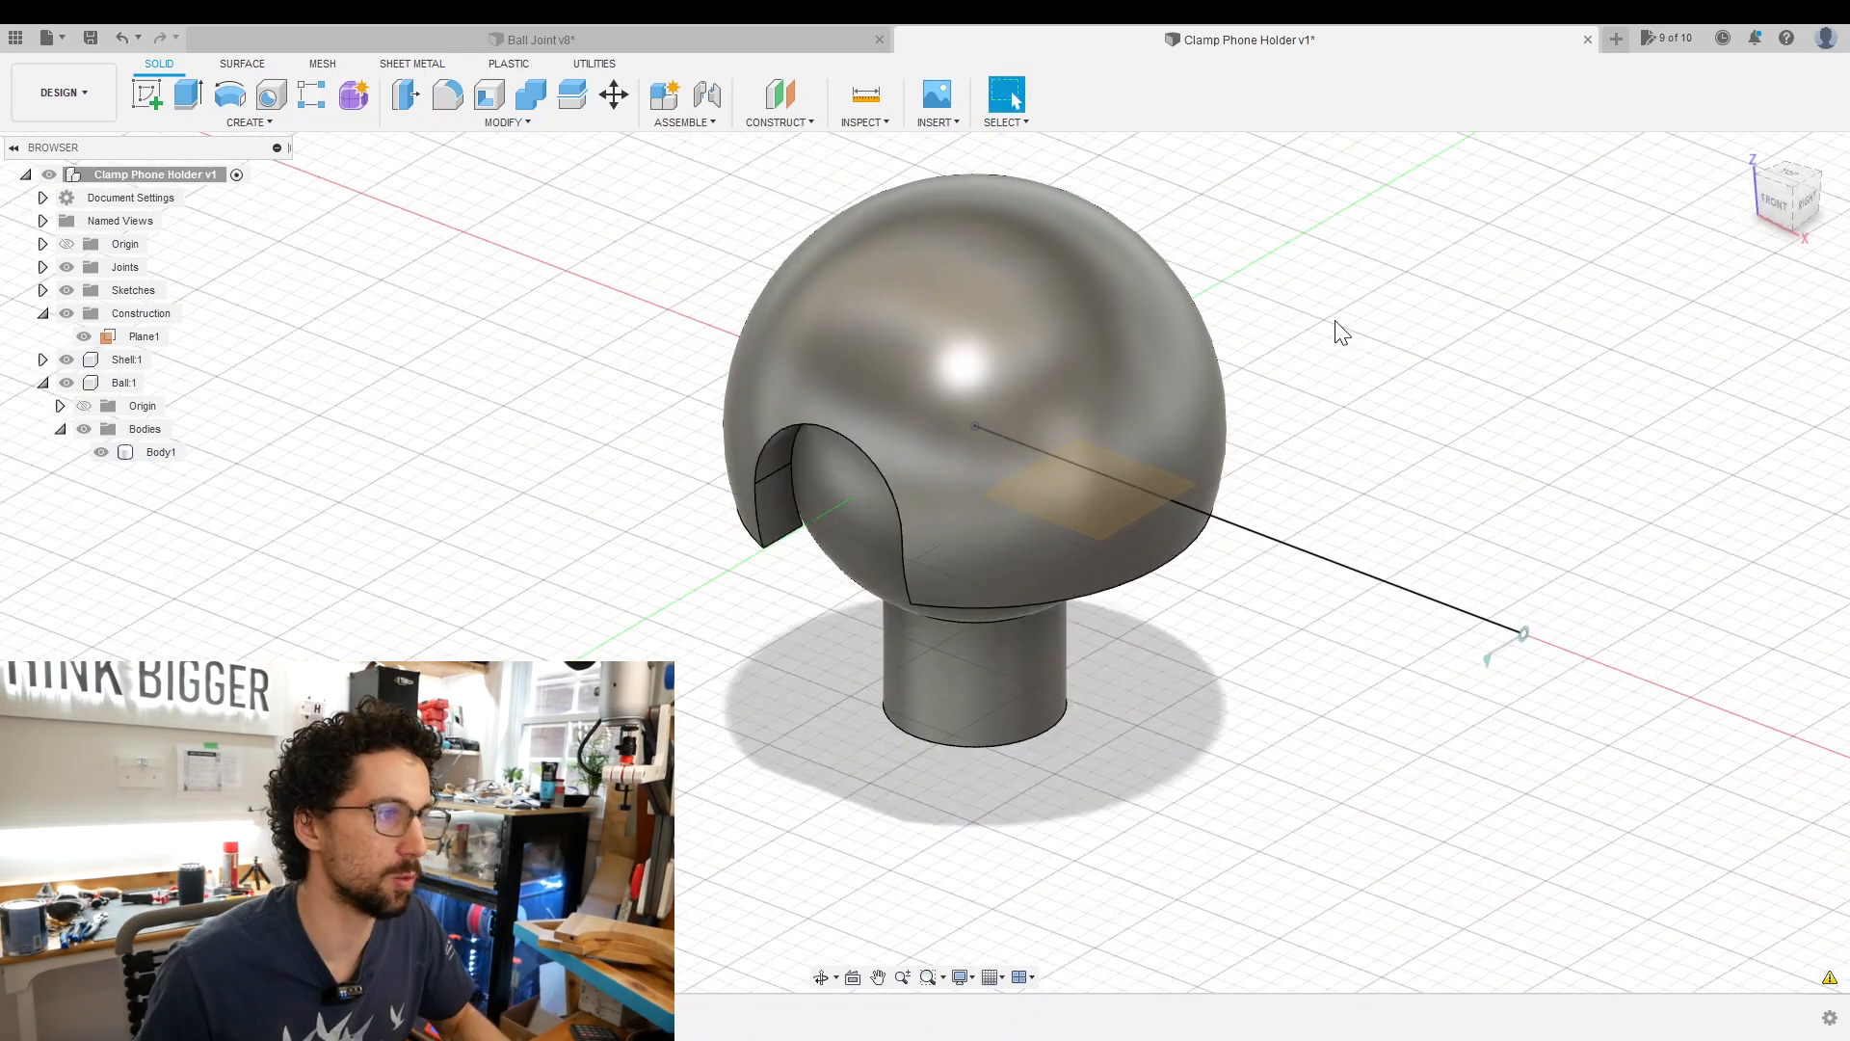
Offset a construction plane from the XZ plane by SphereDiameter/2 + Gap + ShellThickness.
{"action": "mouse_move", "coordinate": [1663, 539]}
{"action": "middle_mouse_down", "text": "shift"}
{"action": "mouse_move", "coordinate": [1482, 516]}
{"action": "mouse_move", "coordinate": [1436, 582]}
{"action": "mouse_move", "coordinate": [1300, 665]}
{"action": "middle_mouse_up", "text": "shift"}
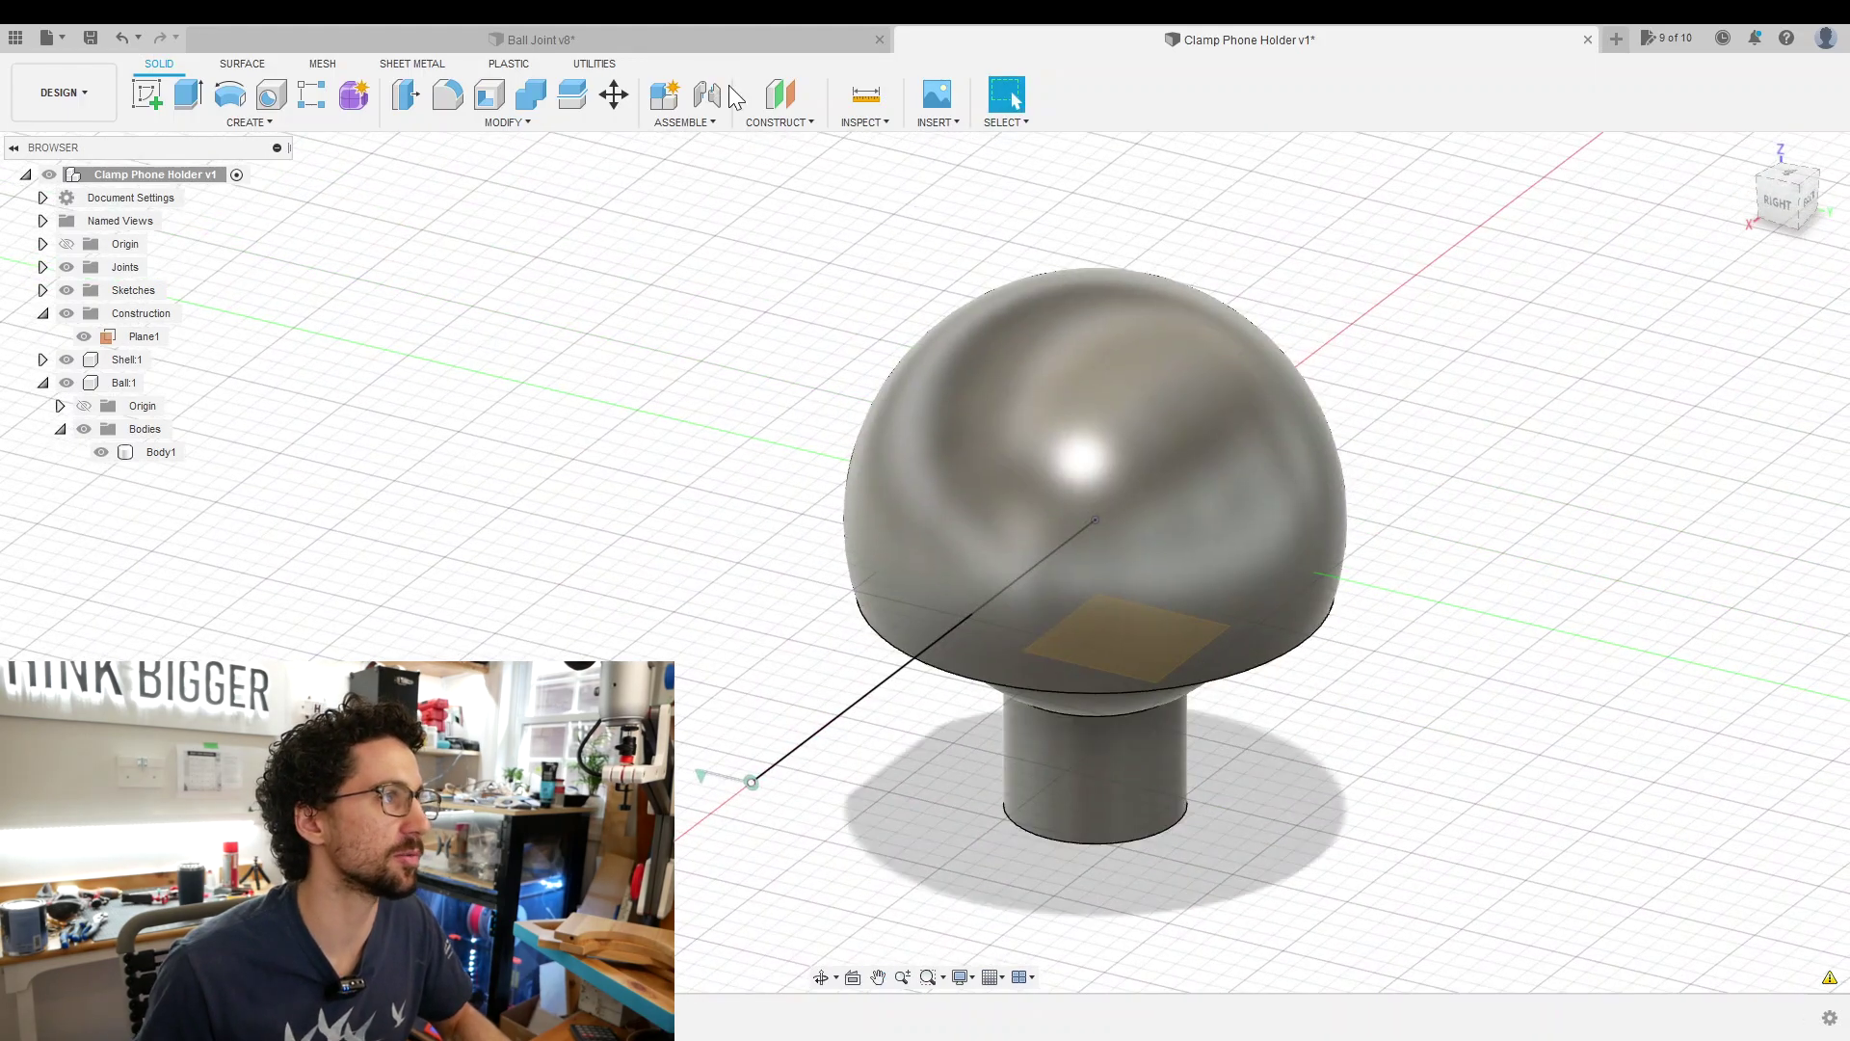
{"action": "left_click", "coordinate": [787, 96]}
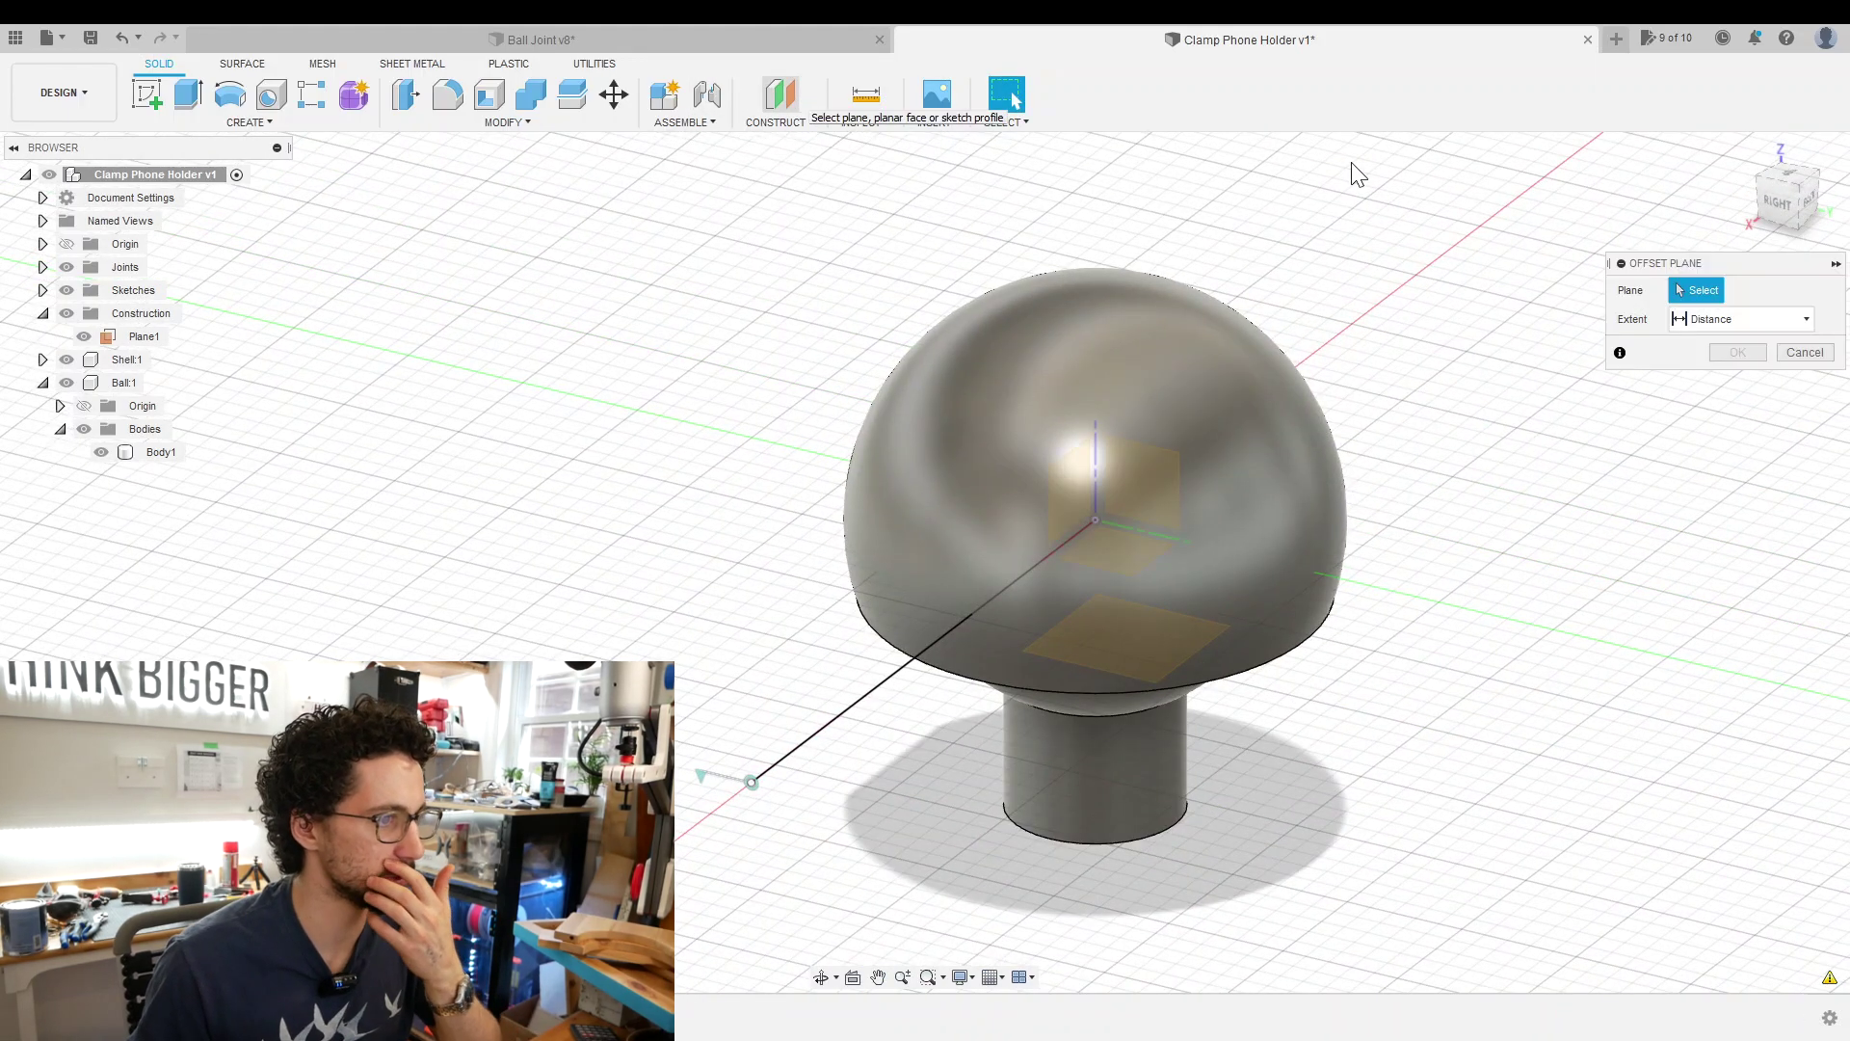
{"action": "left_click", "coordinate": [1065, 513]}
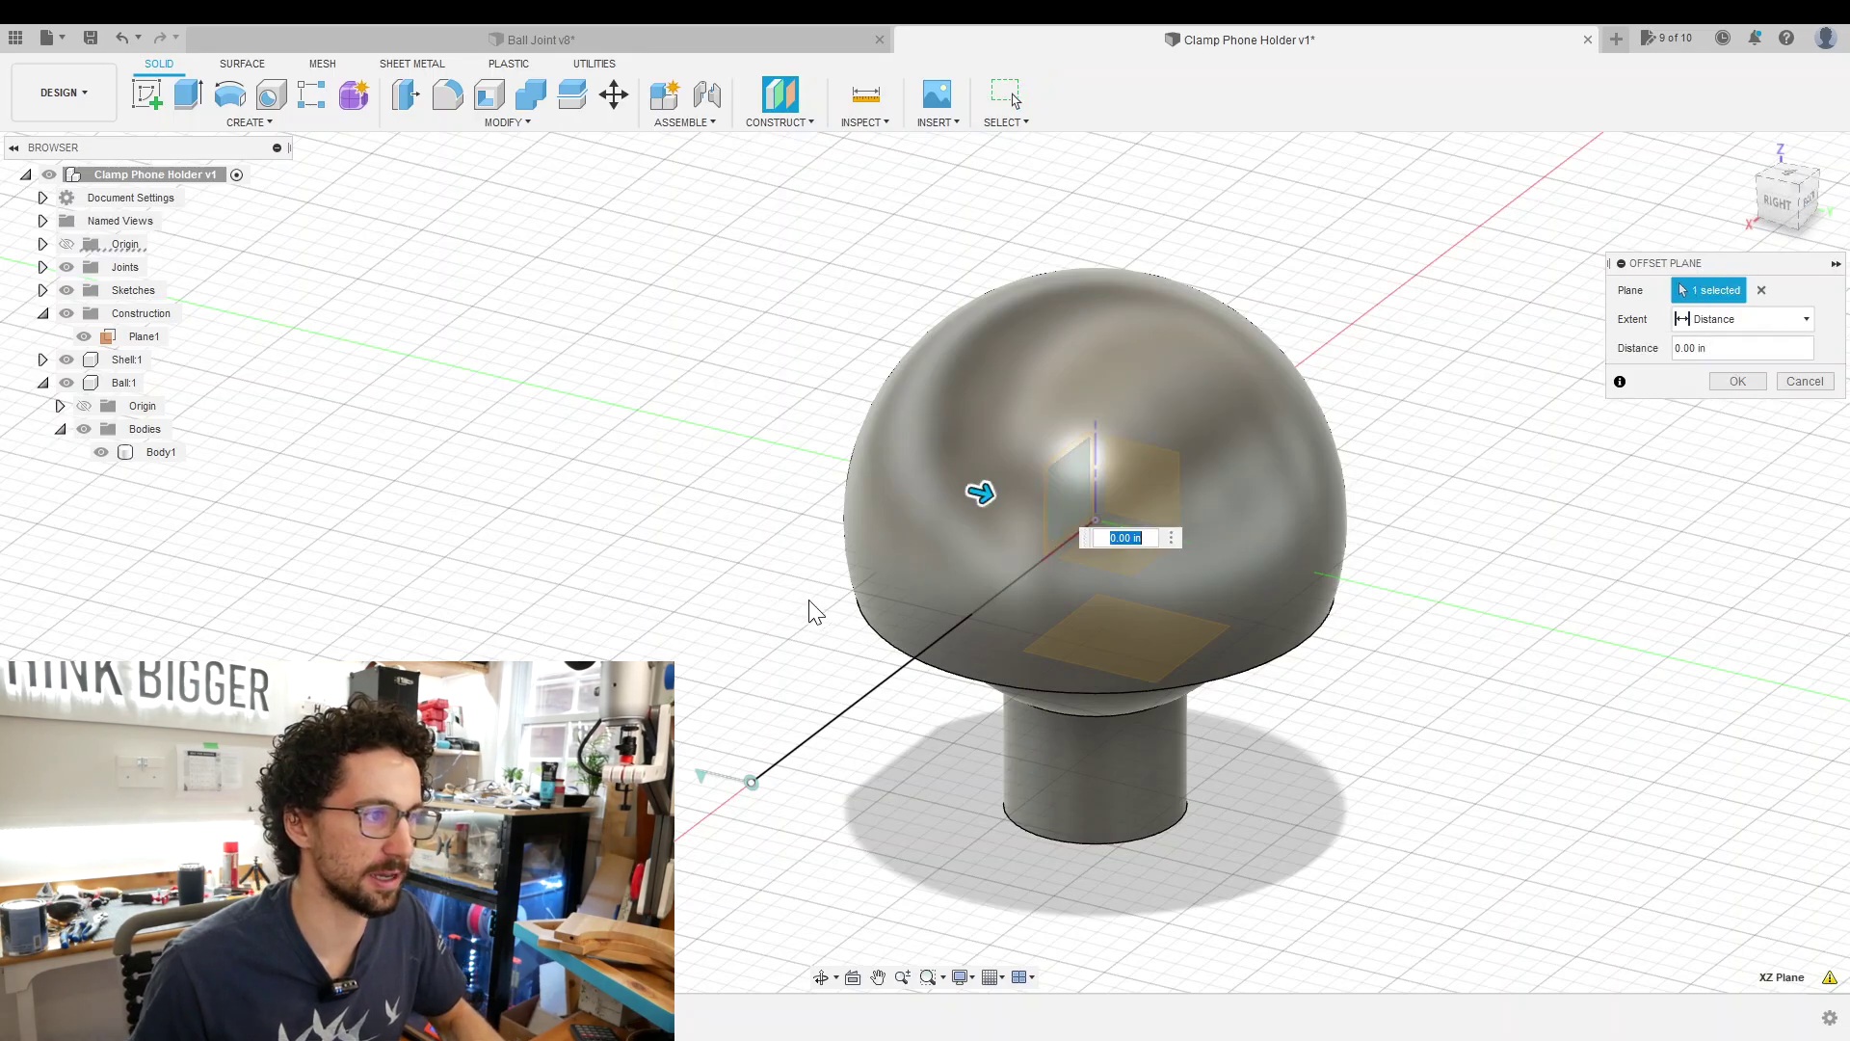
{"action": "middle_click_drag", "start_coordinate": [810, 611], "coordinate": [845, 604], "text": "shift"}
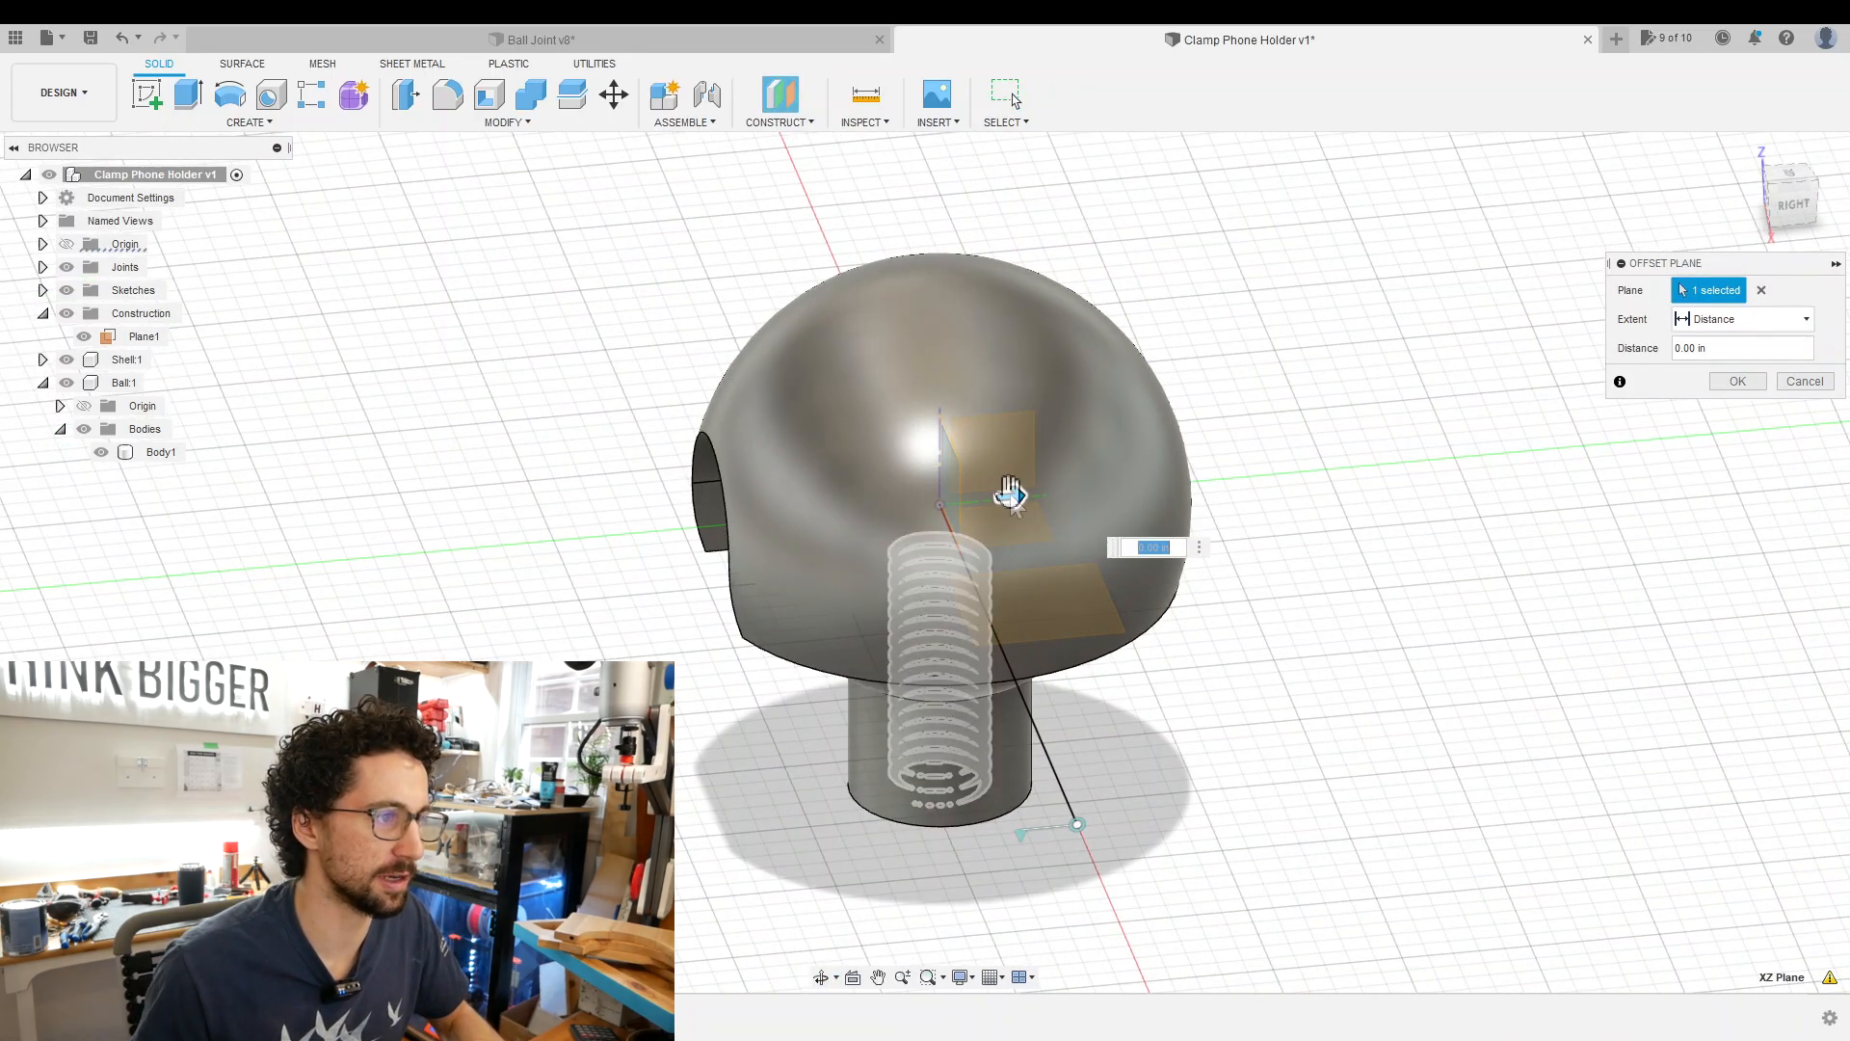
{"action": "left_click_drag", "start_coordinate": [1009, 497], "coordinate": [1108, 485]}
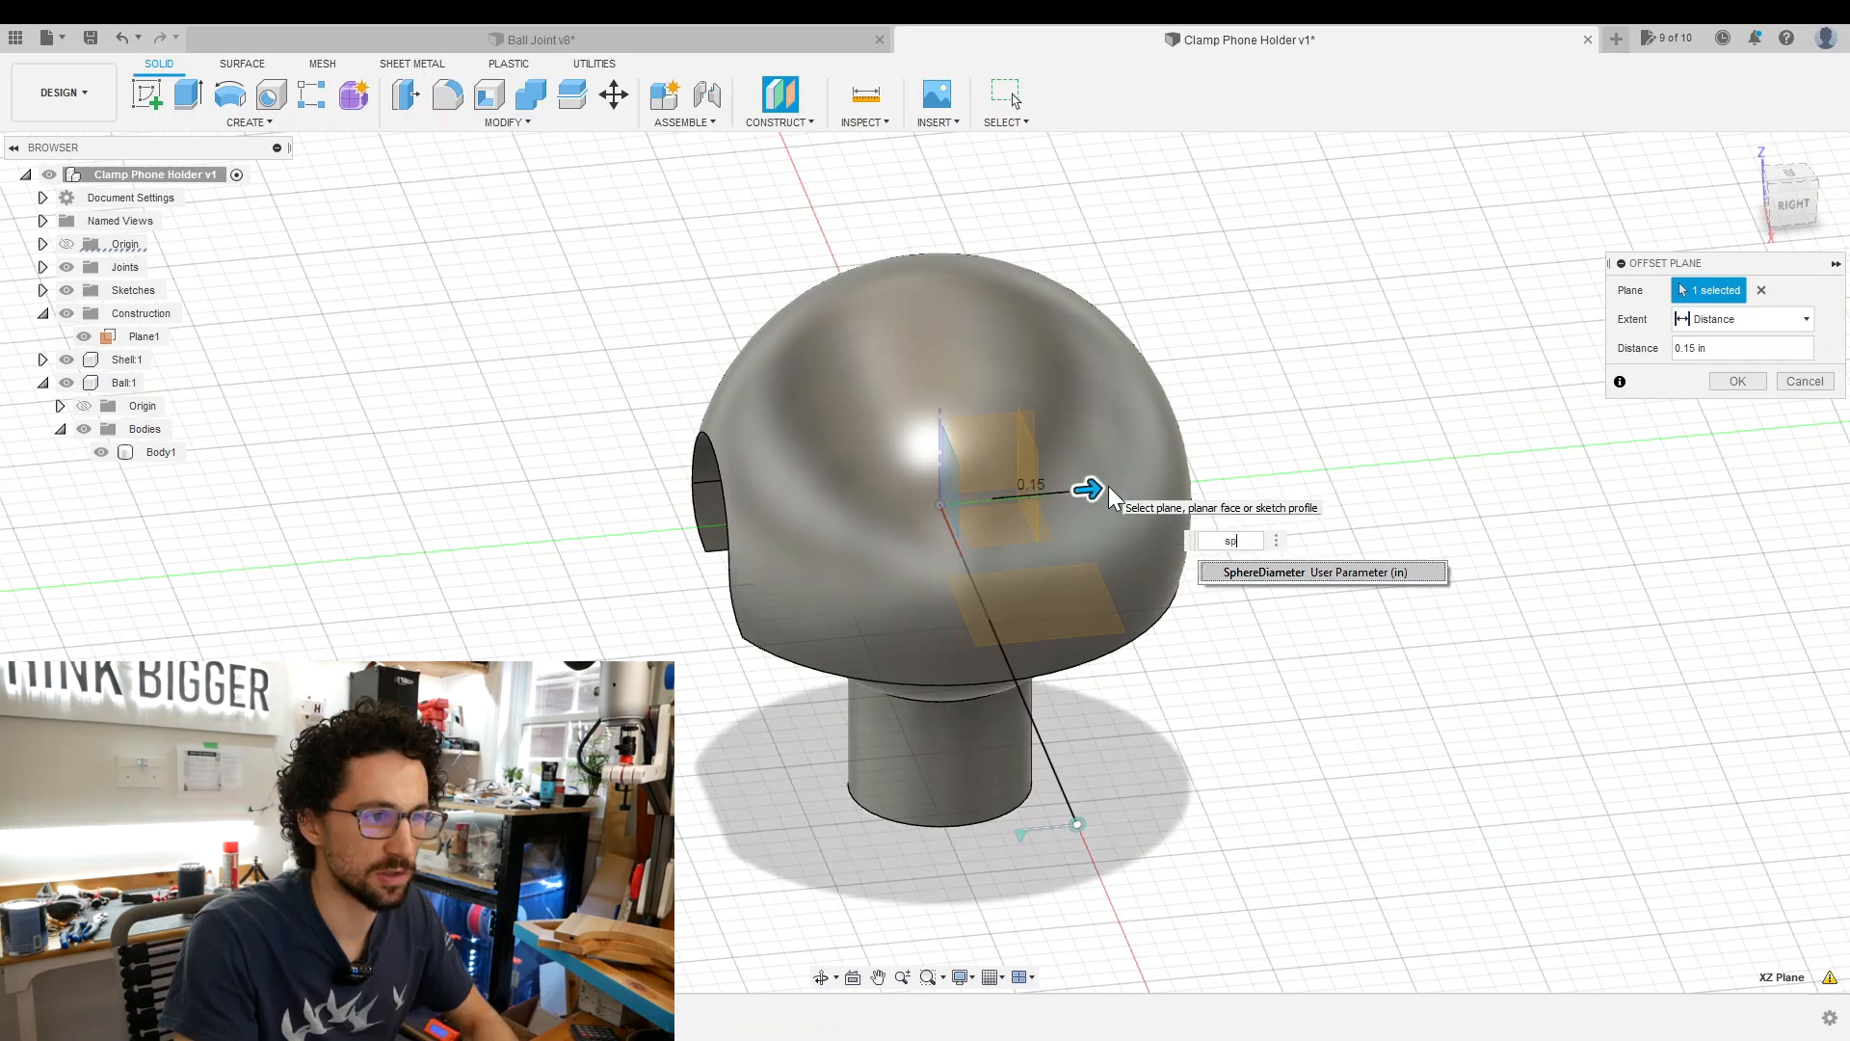
{"action": "type", "text": "sphereDiameter"}
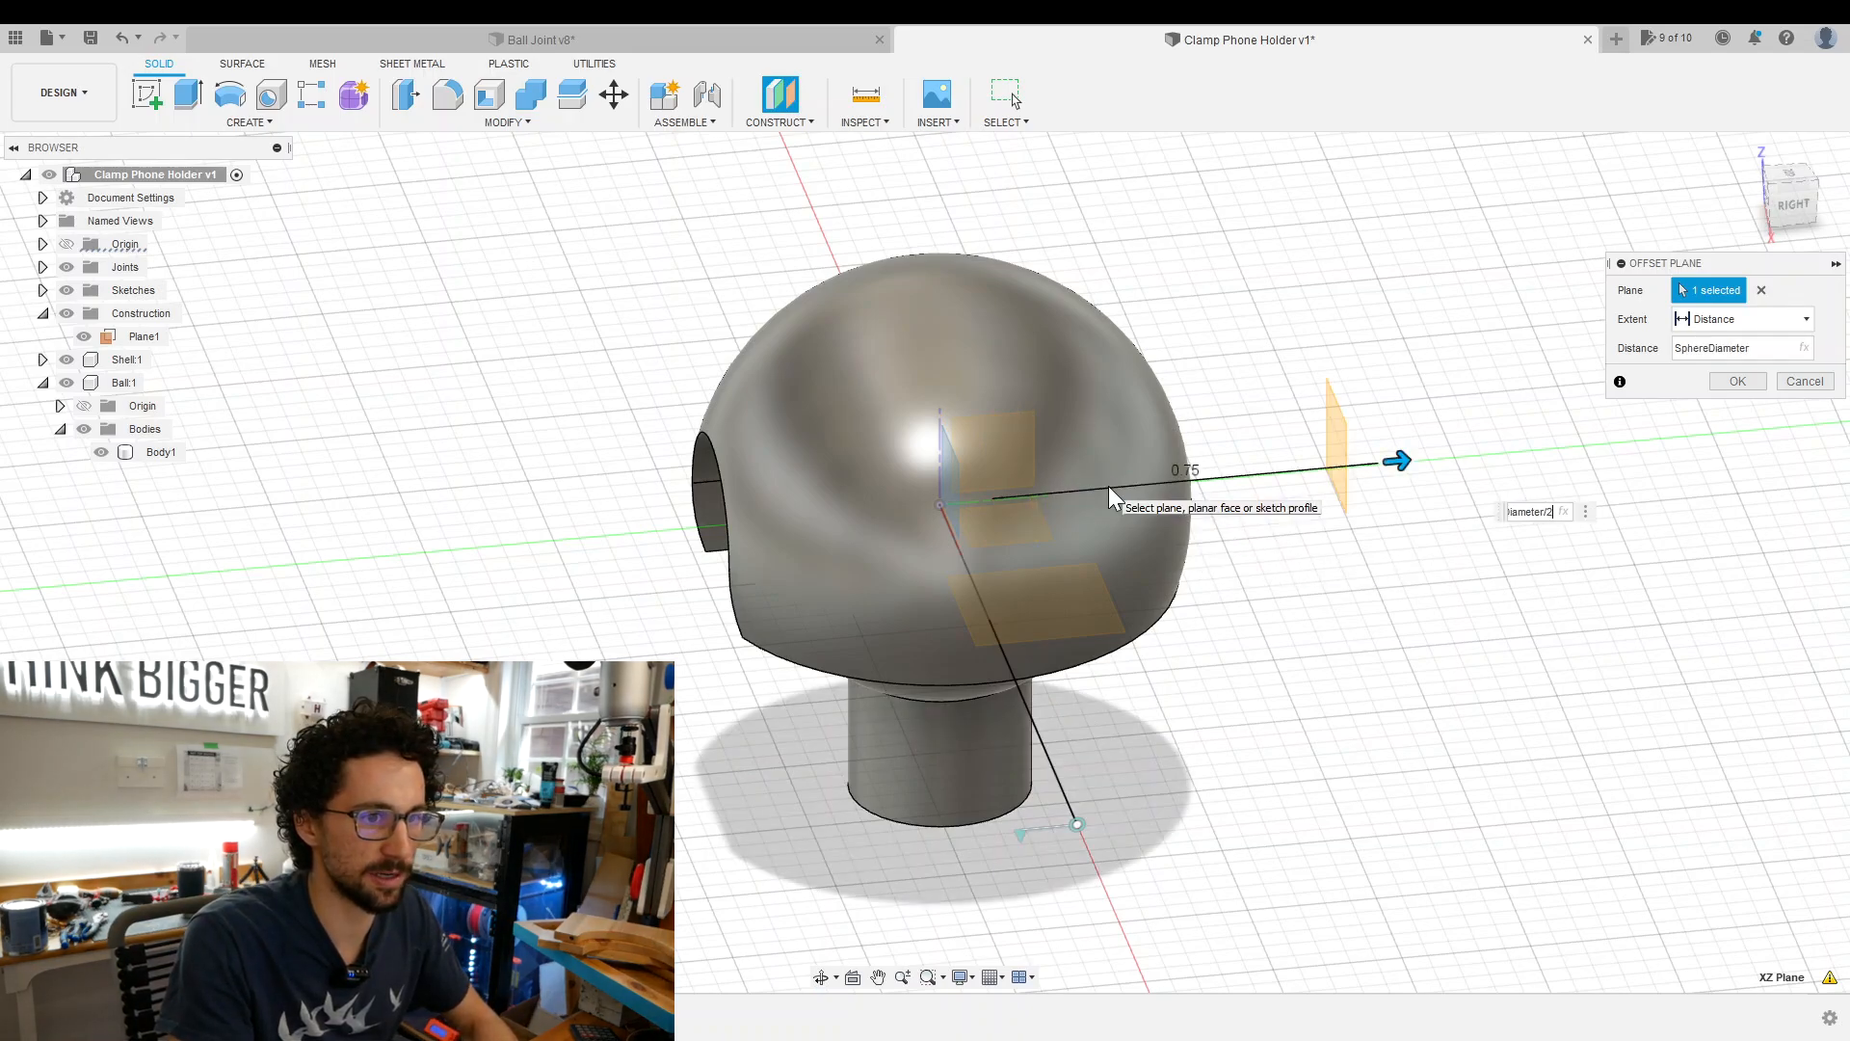
{"action": "type", "text": "/2+Gap"}
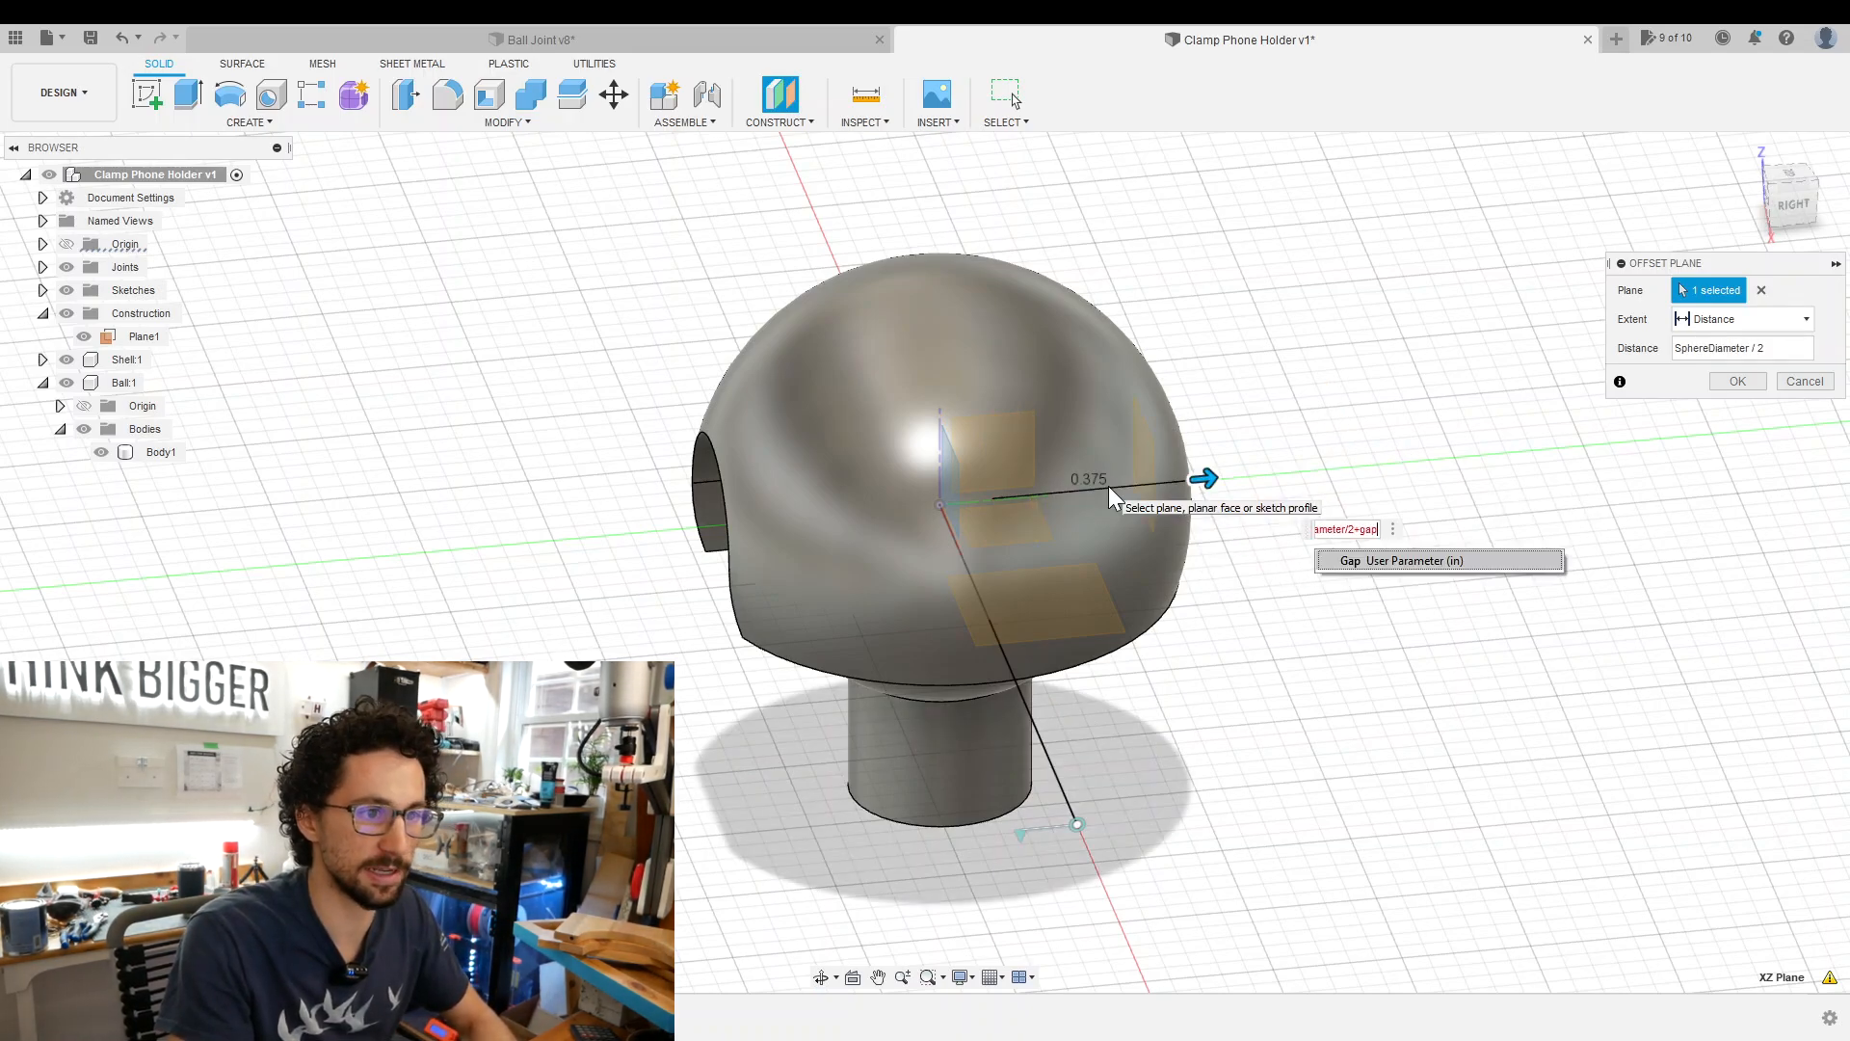
{"action": "type", "text": "-"}
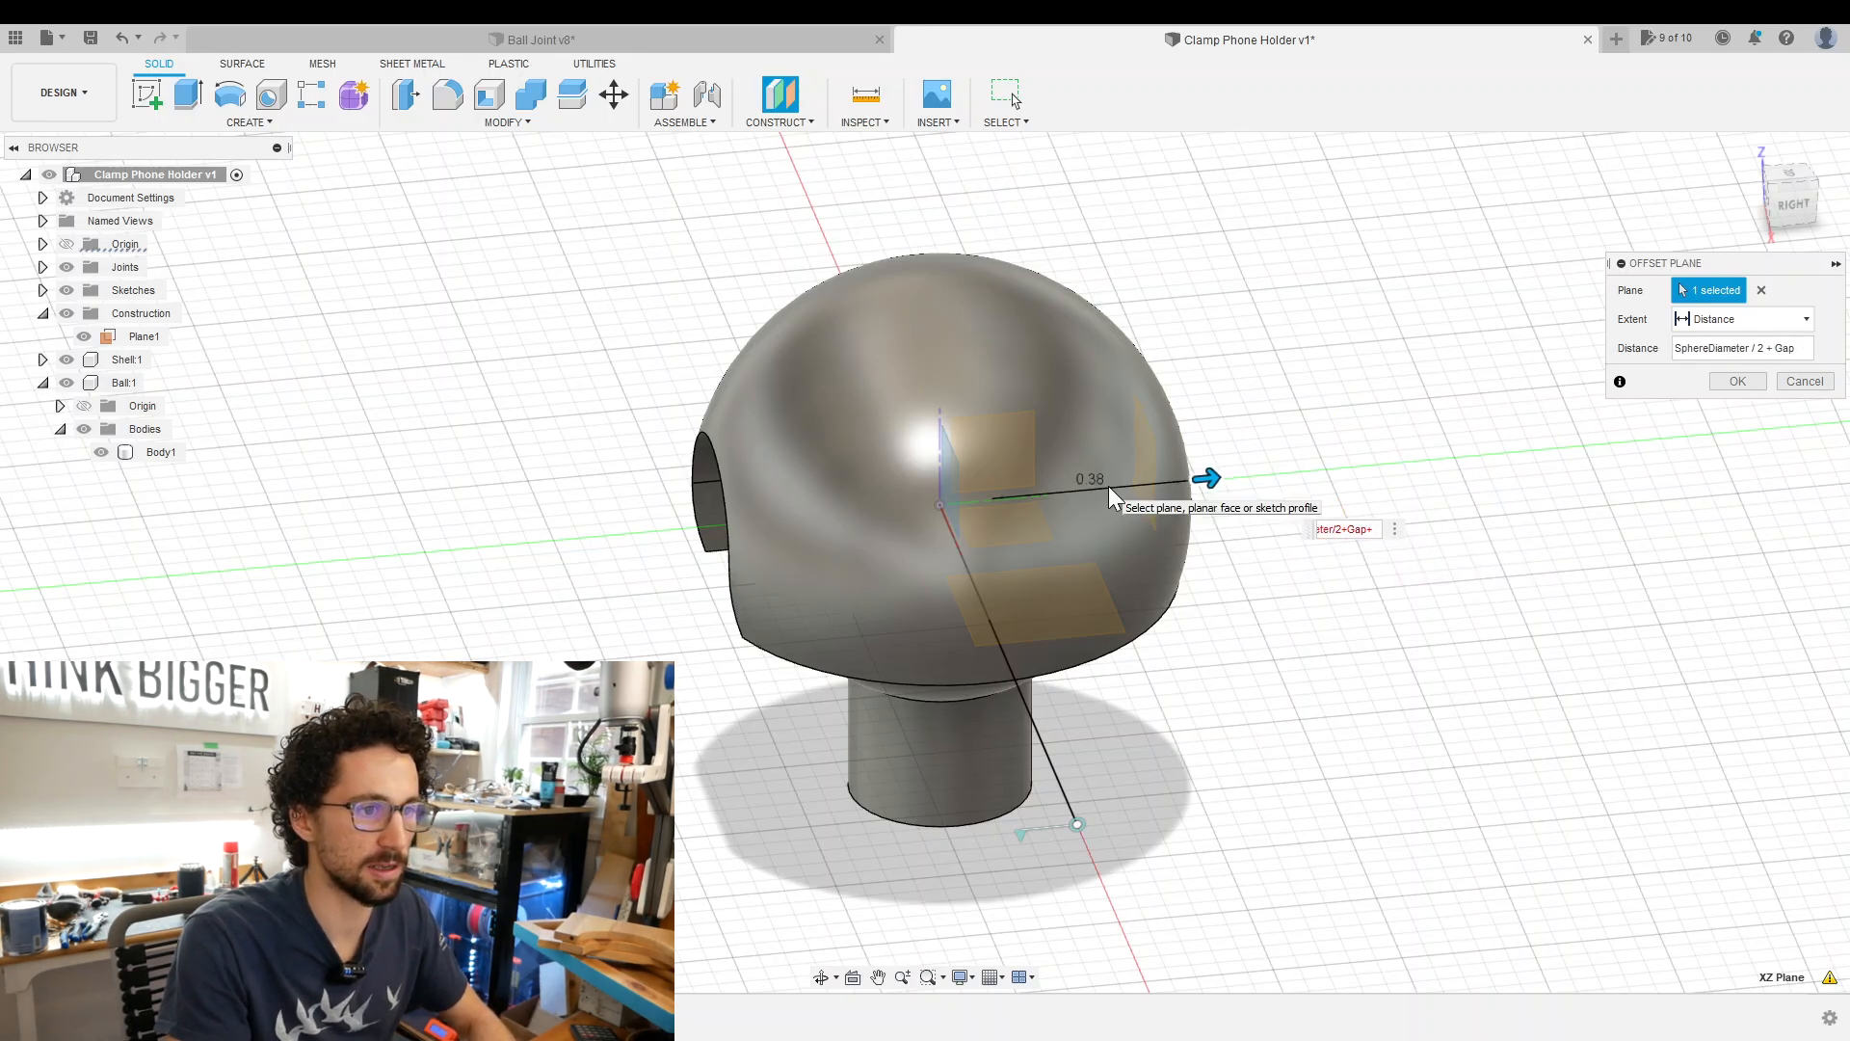
{"action": "type", "text": "ShellThickness"}
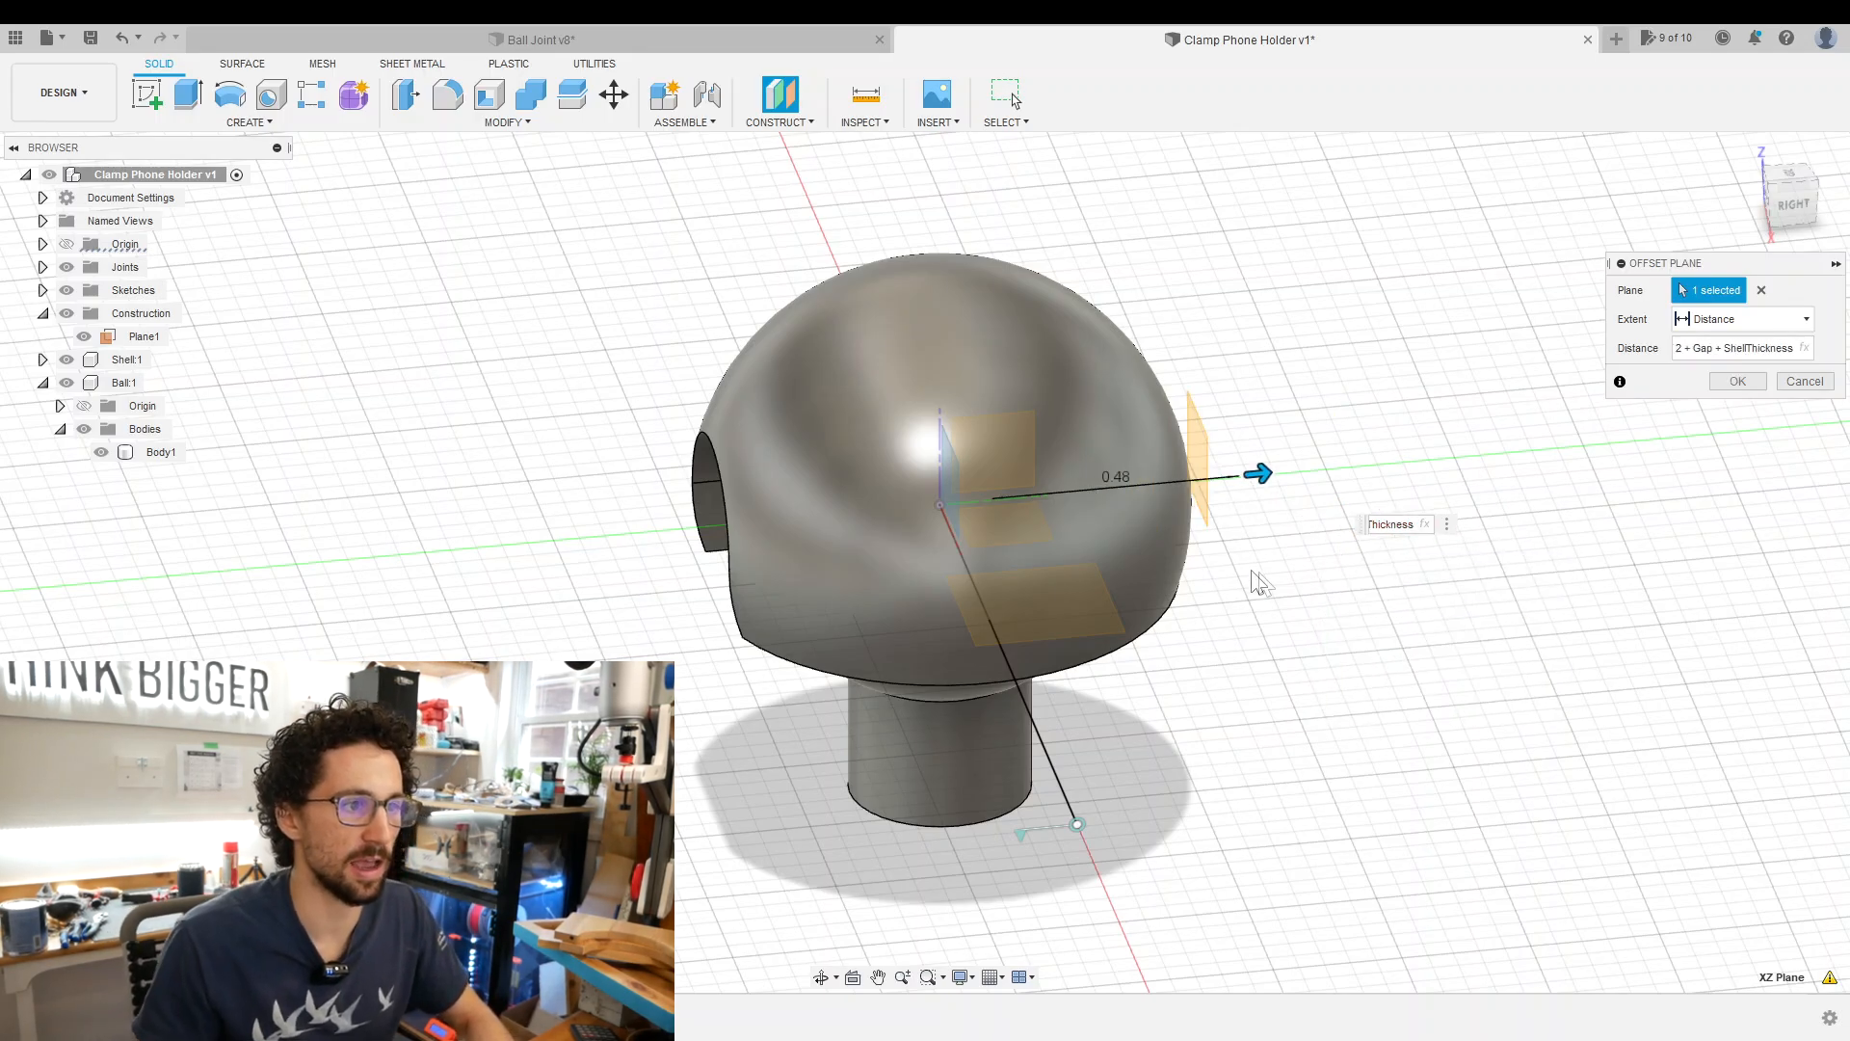
{"action": "scroll", "coordinate": [1276, 573], "scroll_direction": "up", "scroll_amount": 3}
{"action": "mouse_move", "coordinate": [1247, 529]}
{"action": "middle_mouse_down", "text": "shift"}
{"action": "mouse_move", "coordinate": [1261, 477]}
{"action": "mouse_move", "coordinate": [578, 290]}
{"action": "middle_mouse_up", "text": "shift"}
{"action": "scroll", "coordinate": [1243, 449], "scroll_direction": "up", "scroll_amount": 2}
{"action": "scroll", "coordinate": [1238, 434], "scroll_direction": "up", "scroll_amount": 2}
Sketch a ScrewShaftDiameter1032 circle at the origin of the new offset plane.
{"action": "key", "text": "Return"}
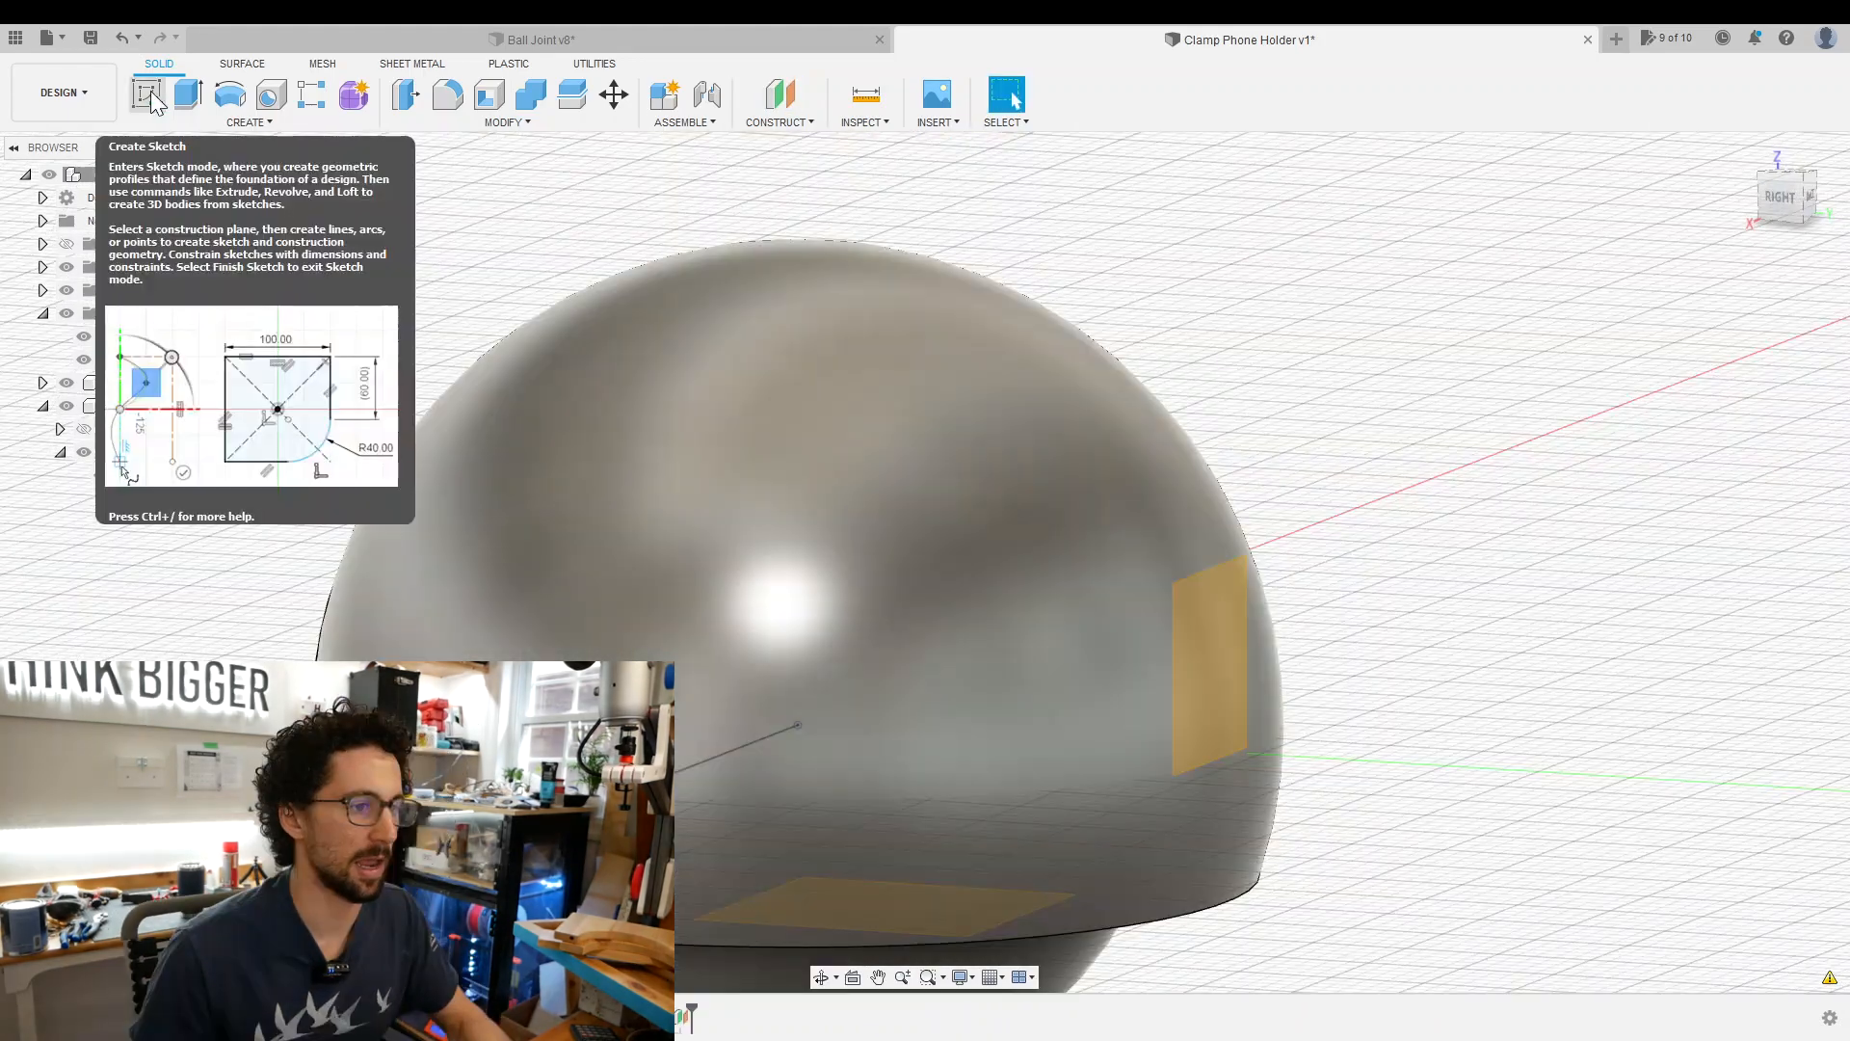
{"action": "left_click", "coordinate": [153, 98]}
{"action": "left_click", "coordinate": [1186, 643]}
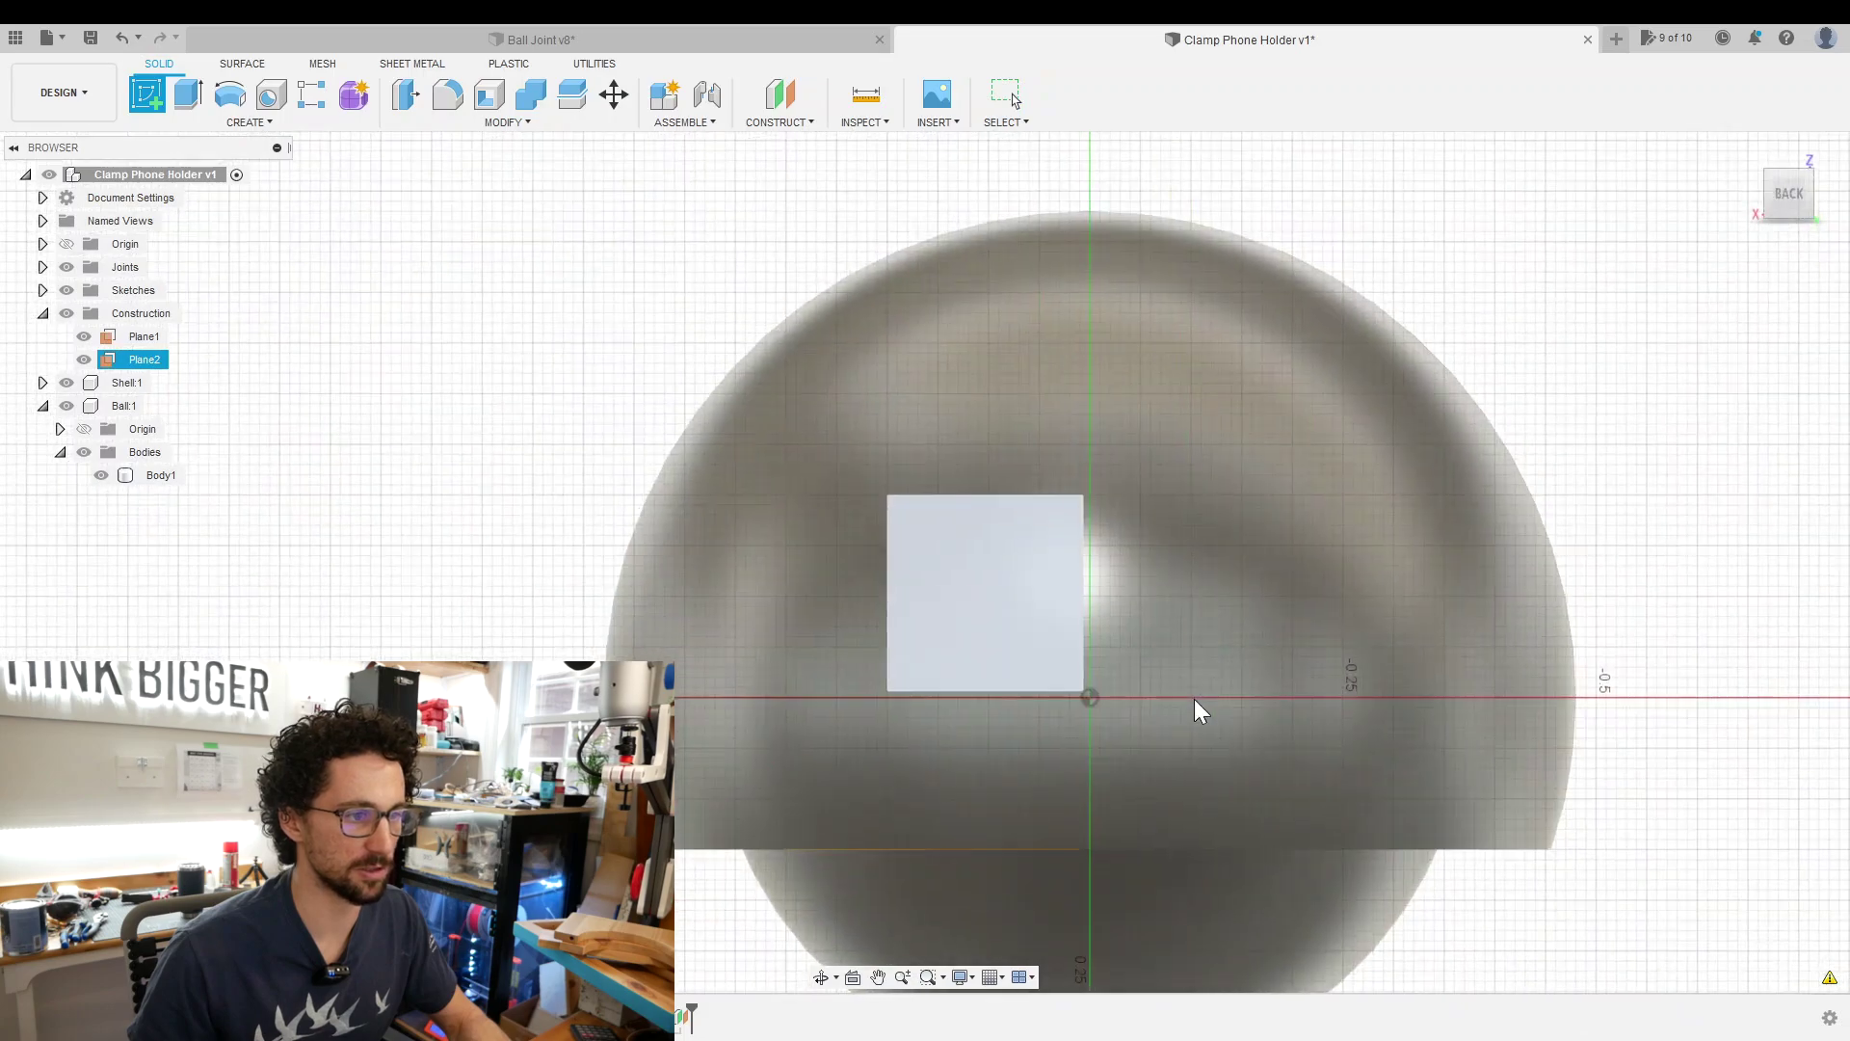
{"action": "key", "text": "c"}
{"action": "left_click", "coordinate": [1135, 699]}
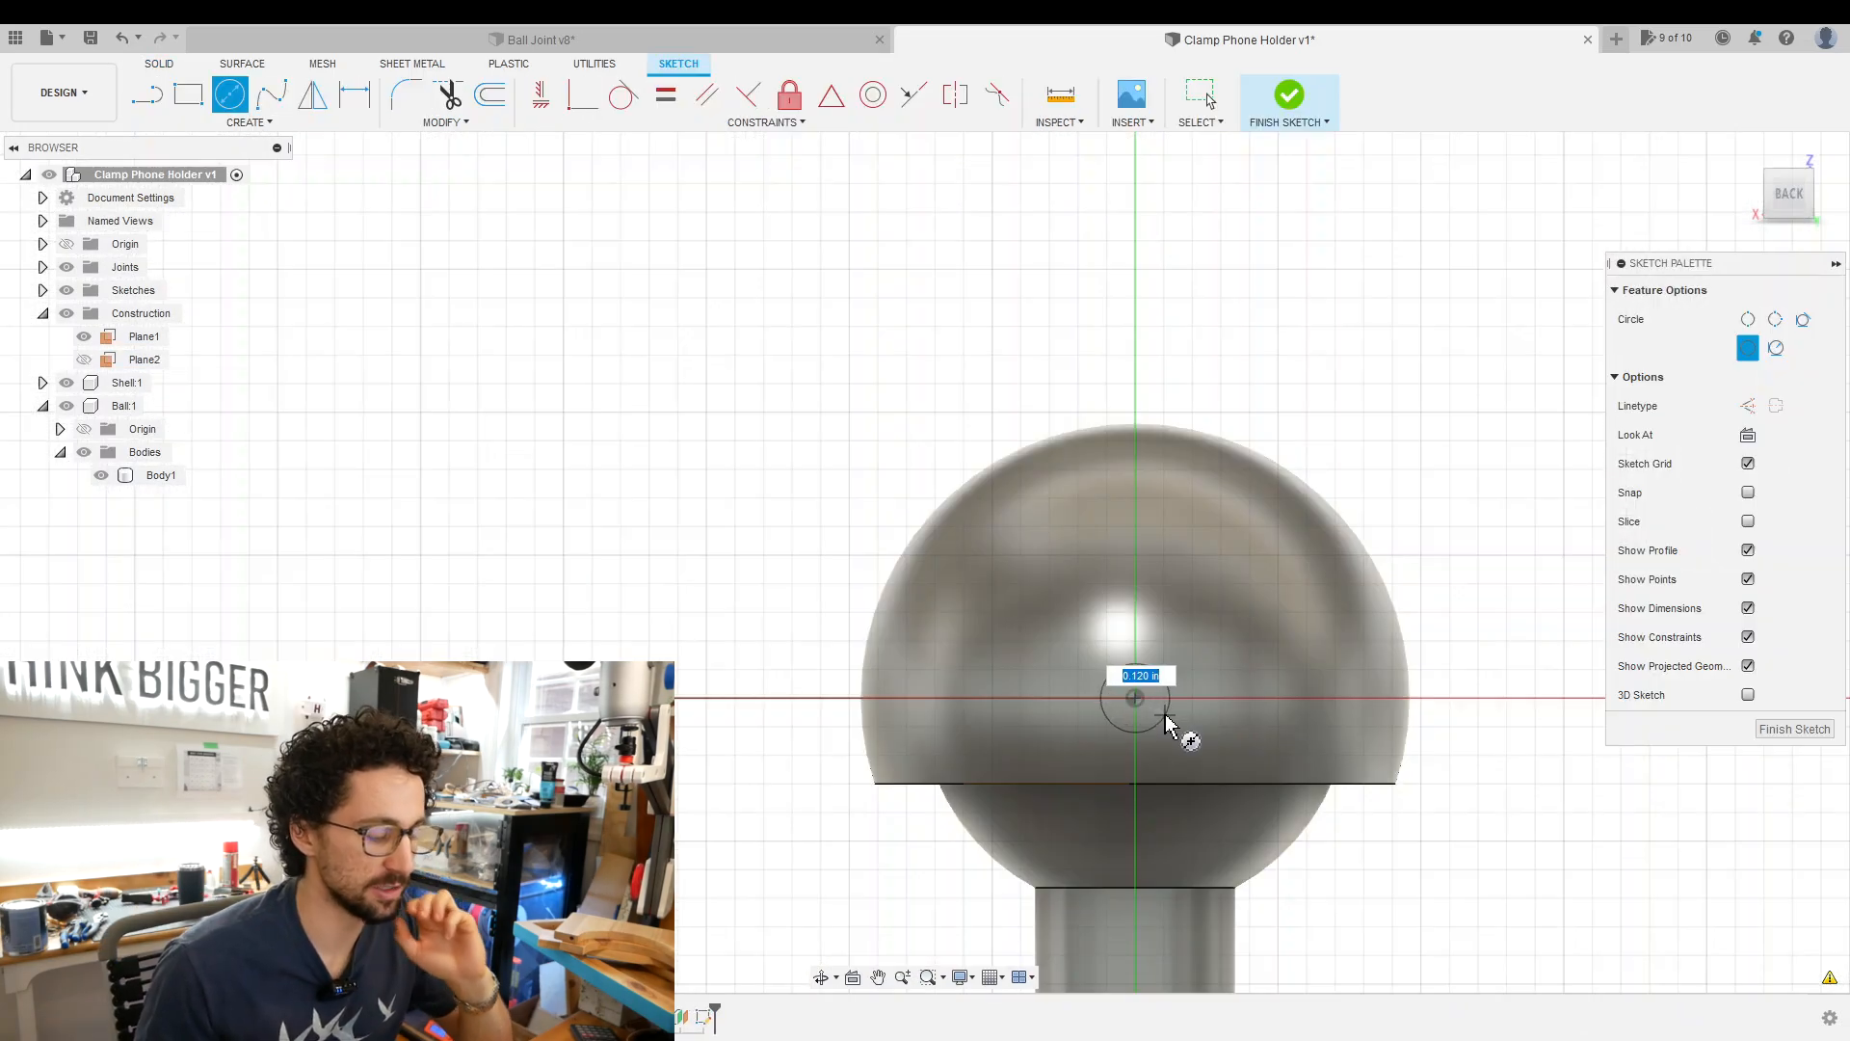
{"action": "type", "text": "Screw"}
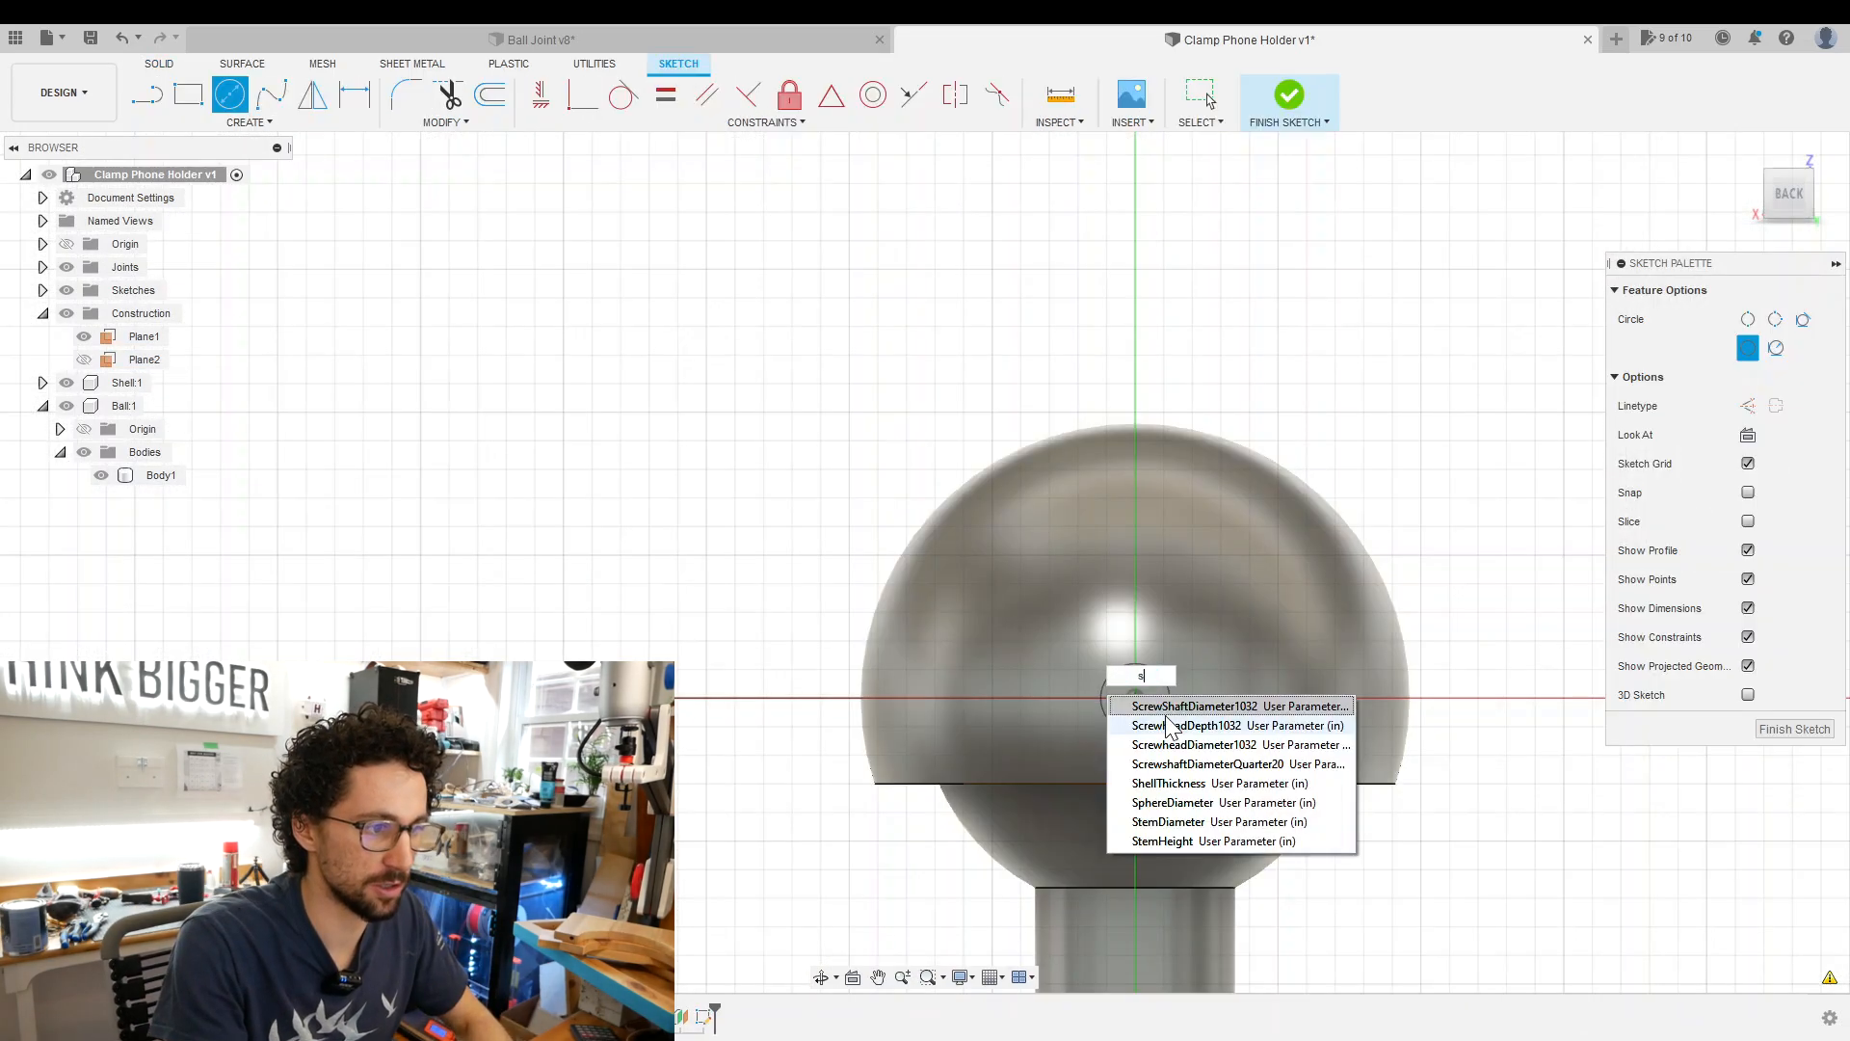
{"action": "type", "text": "ShaftDiameter1032"}
{"action": "key", "text": "Return"}
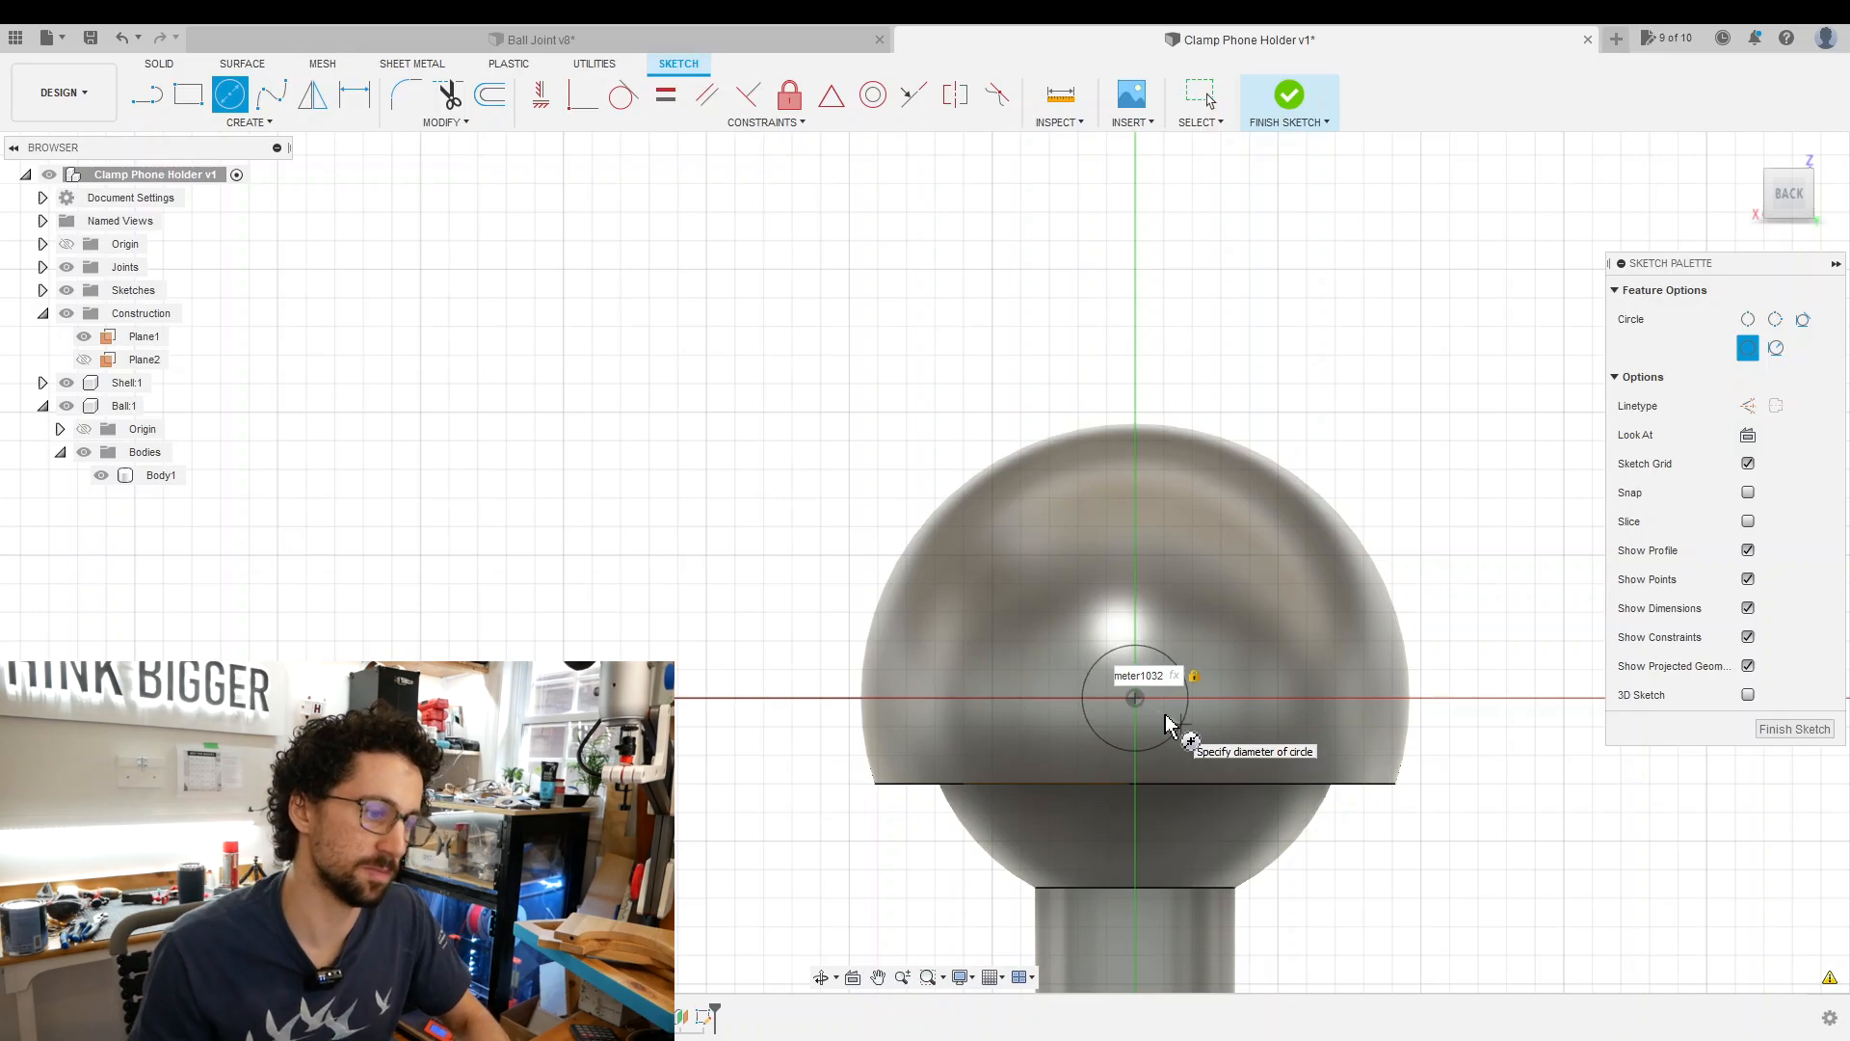
{"action": "key", "text": "Return"}
Offset the circle outward by 0.05 in to form a concentric ring profile.
{"action": "key", "text": "o"}
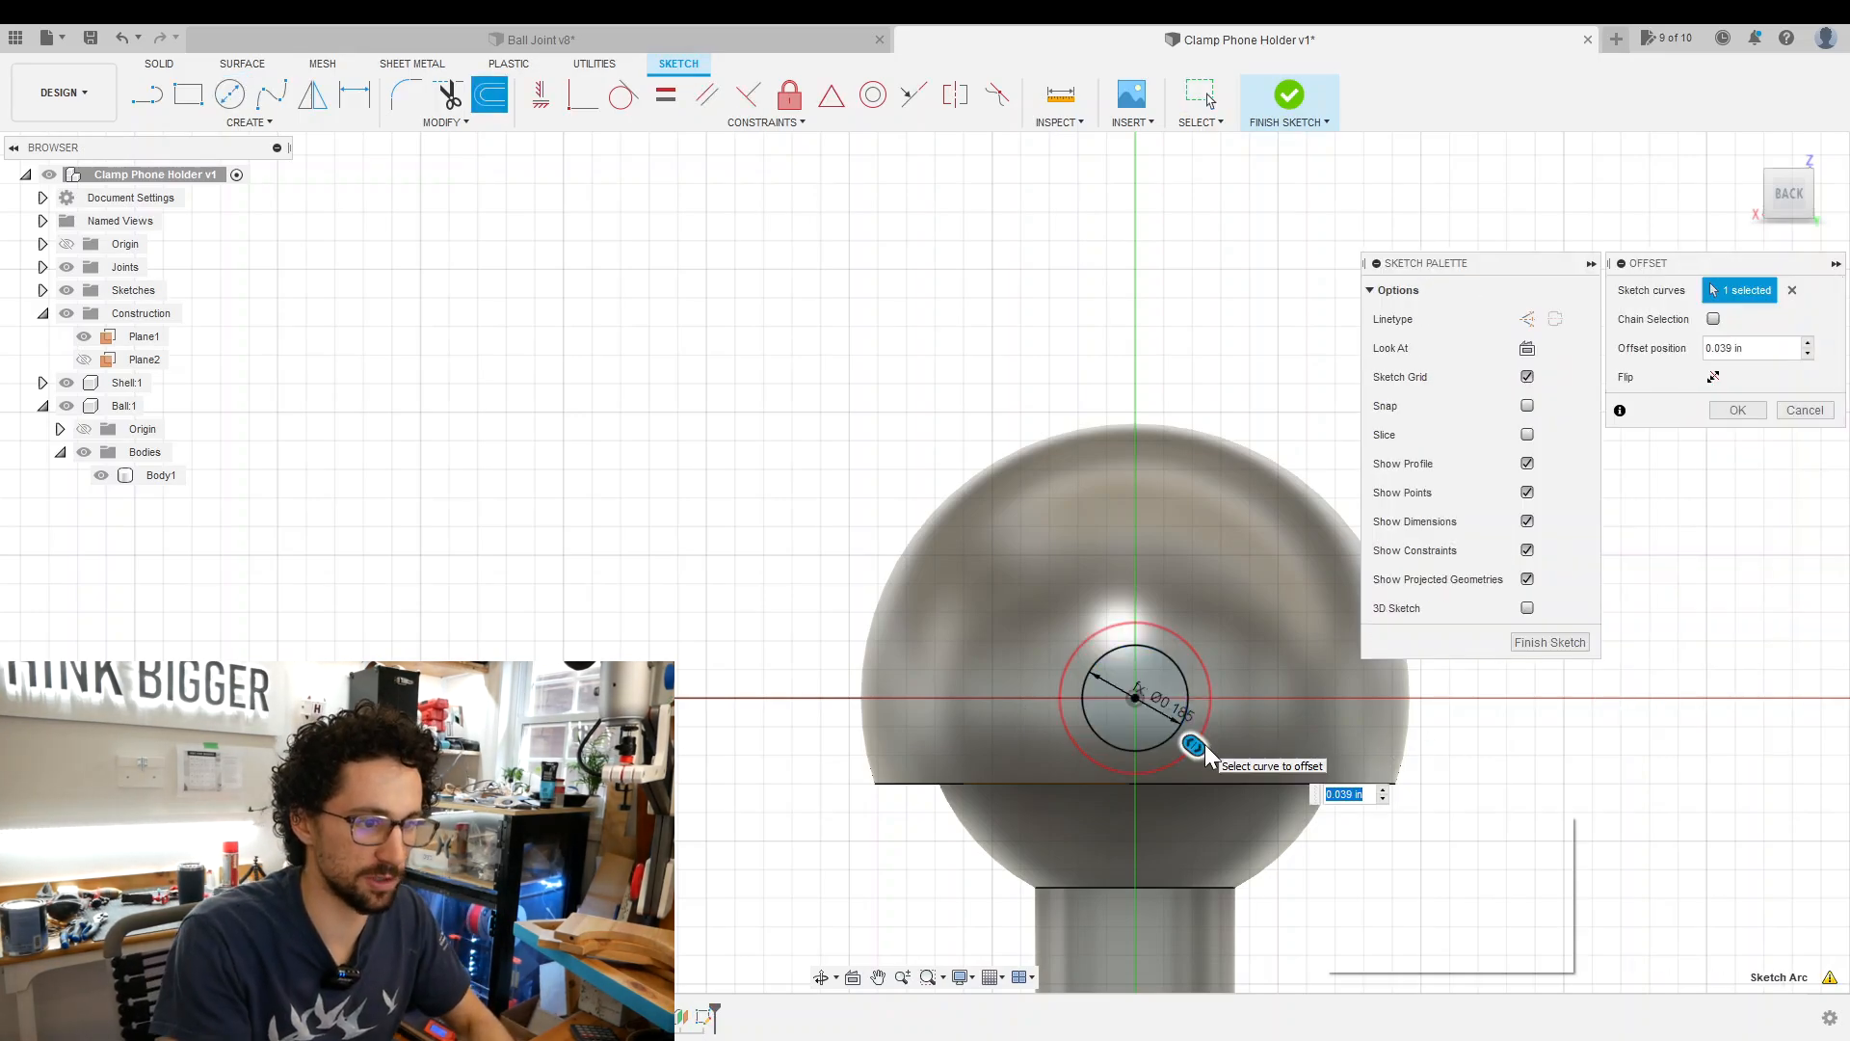
{"action": "type", "text": "Shell"}
{"action": "key", "text": "Return"}
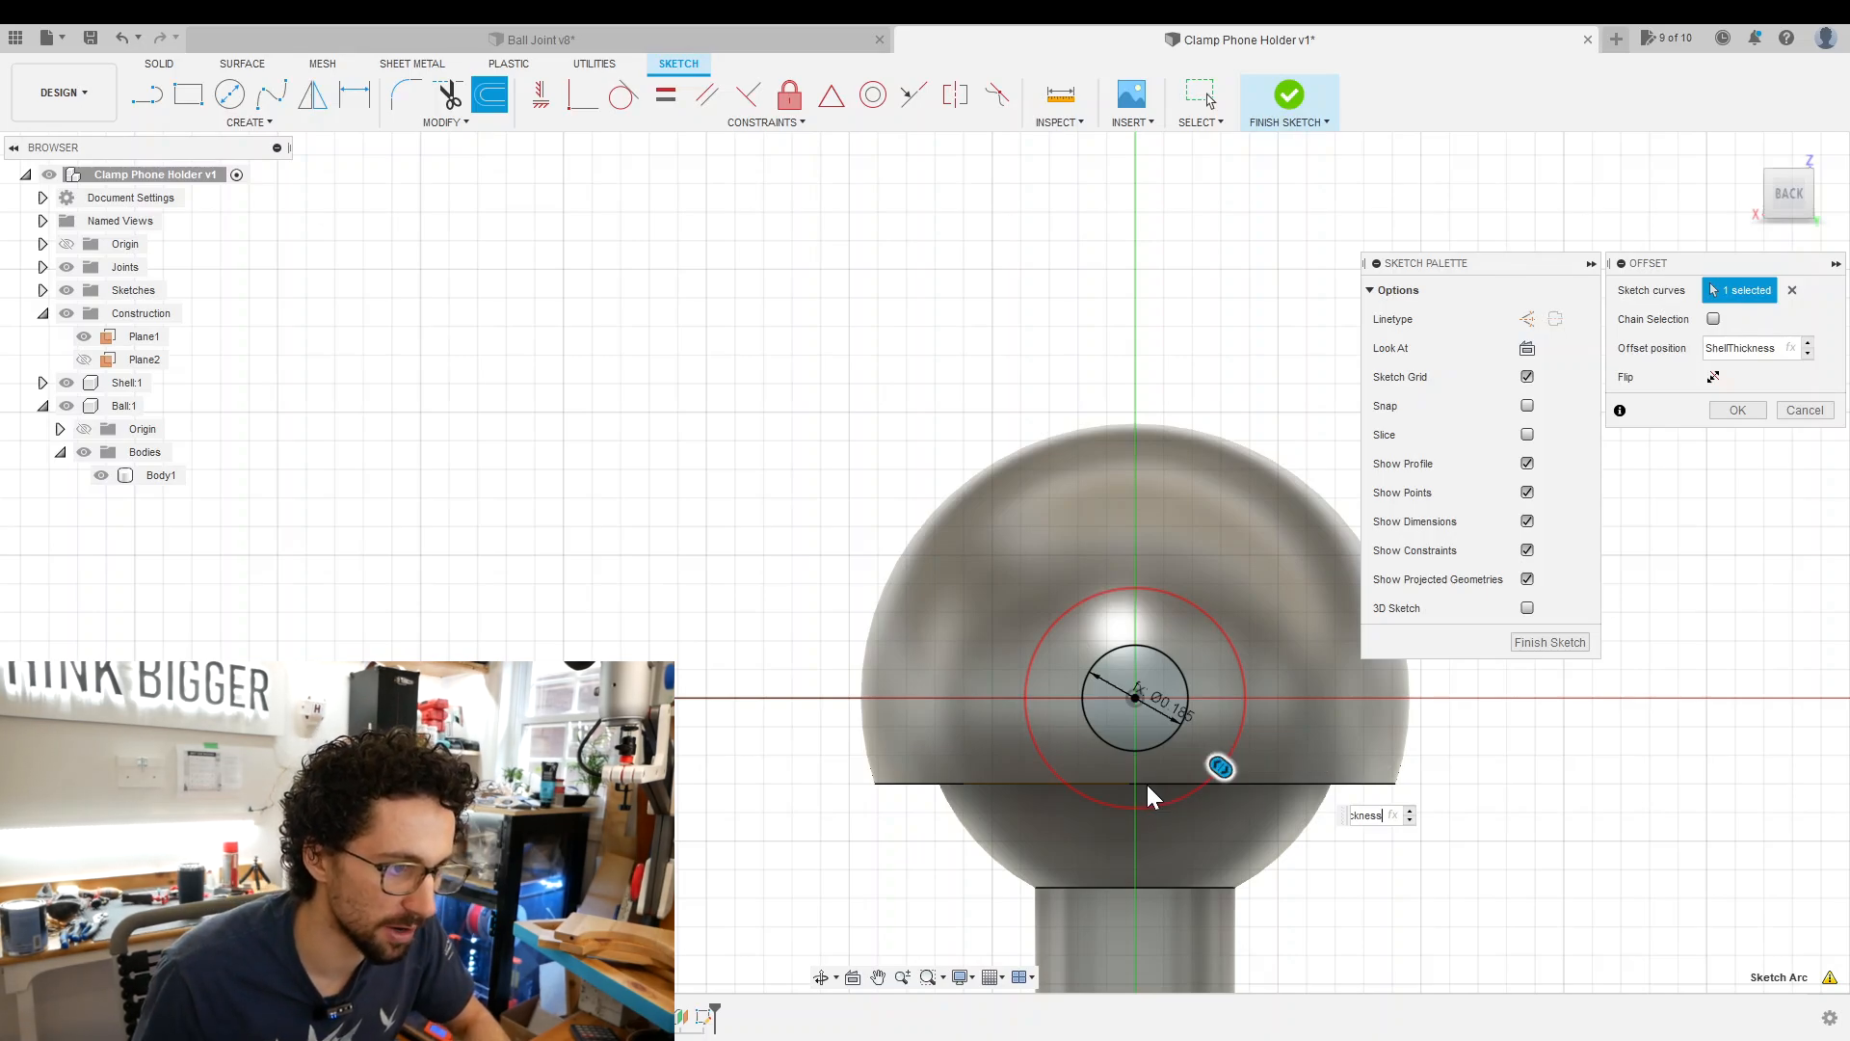
{"action": "key", "text": "BackSpace"}
{"action": "key", "text": "BackSpace"}
{"action": "key", "text": "BackSpace"}
{"action": "key", "text": "BackSpace"}
{"action": "key", "text": "BackSpace"}
{"action": "key", "text": "BackSpace"}
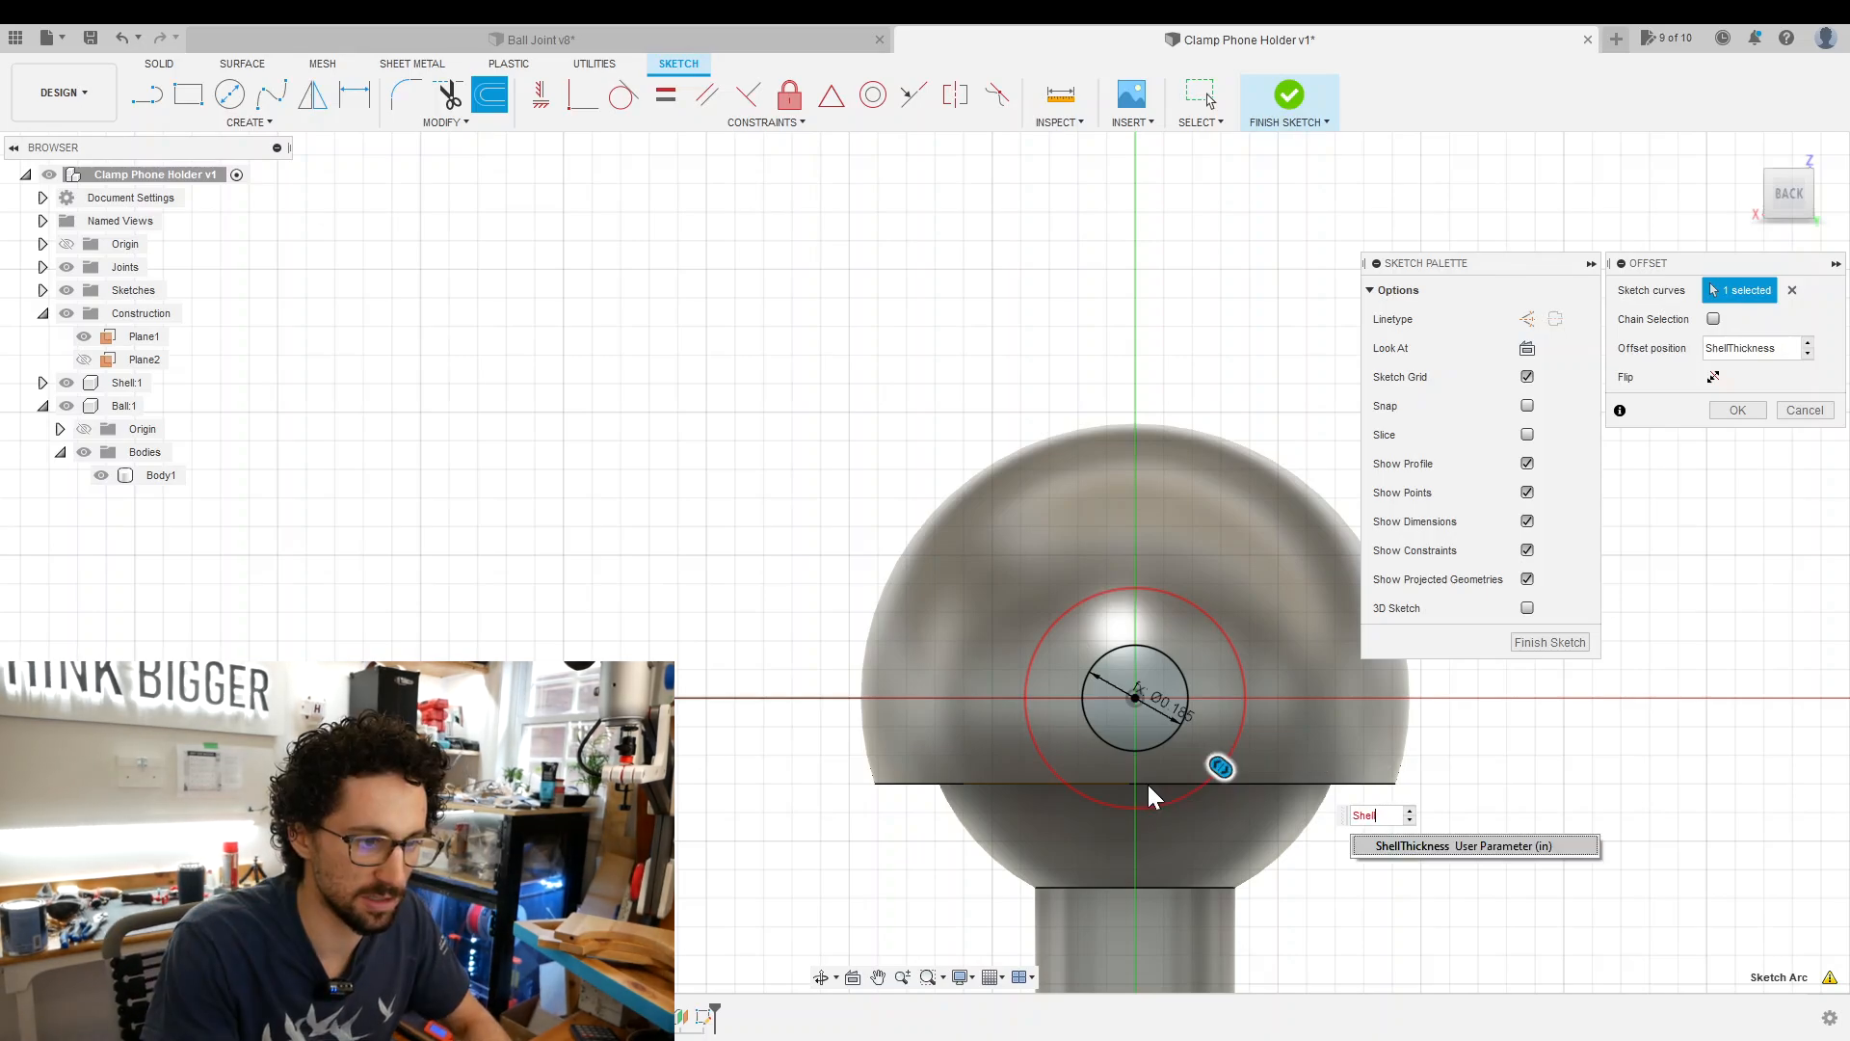
{"action": "key", "text": "BackSpace"}
{"action": "key", "text": "BackSpace"}
{"action": "key", "text": "BackSpace"}
{"action": "key", "text": "BackSpace"}
{"action": "key", "text": "BackSpace"}
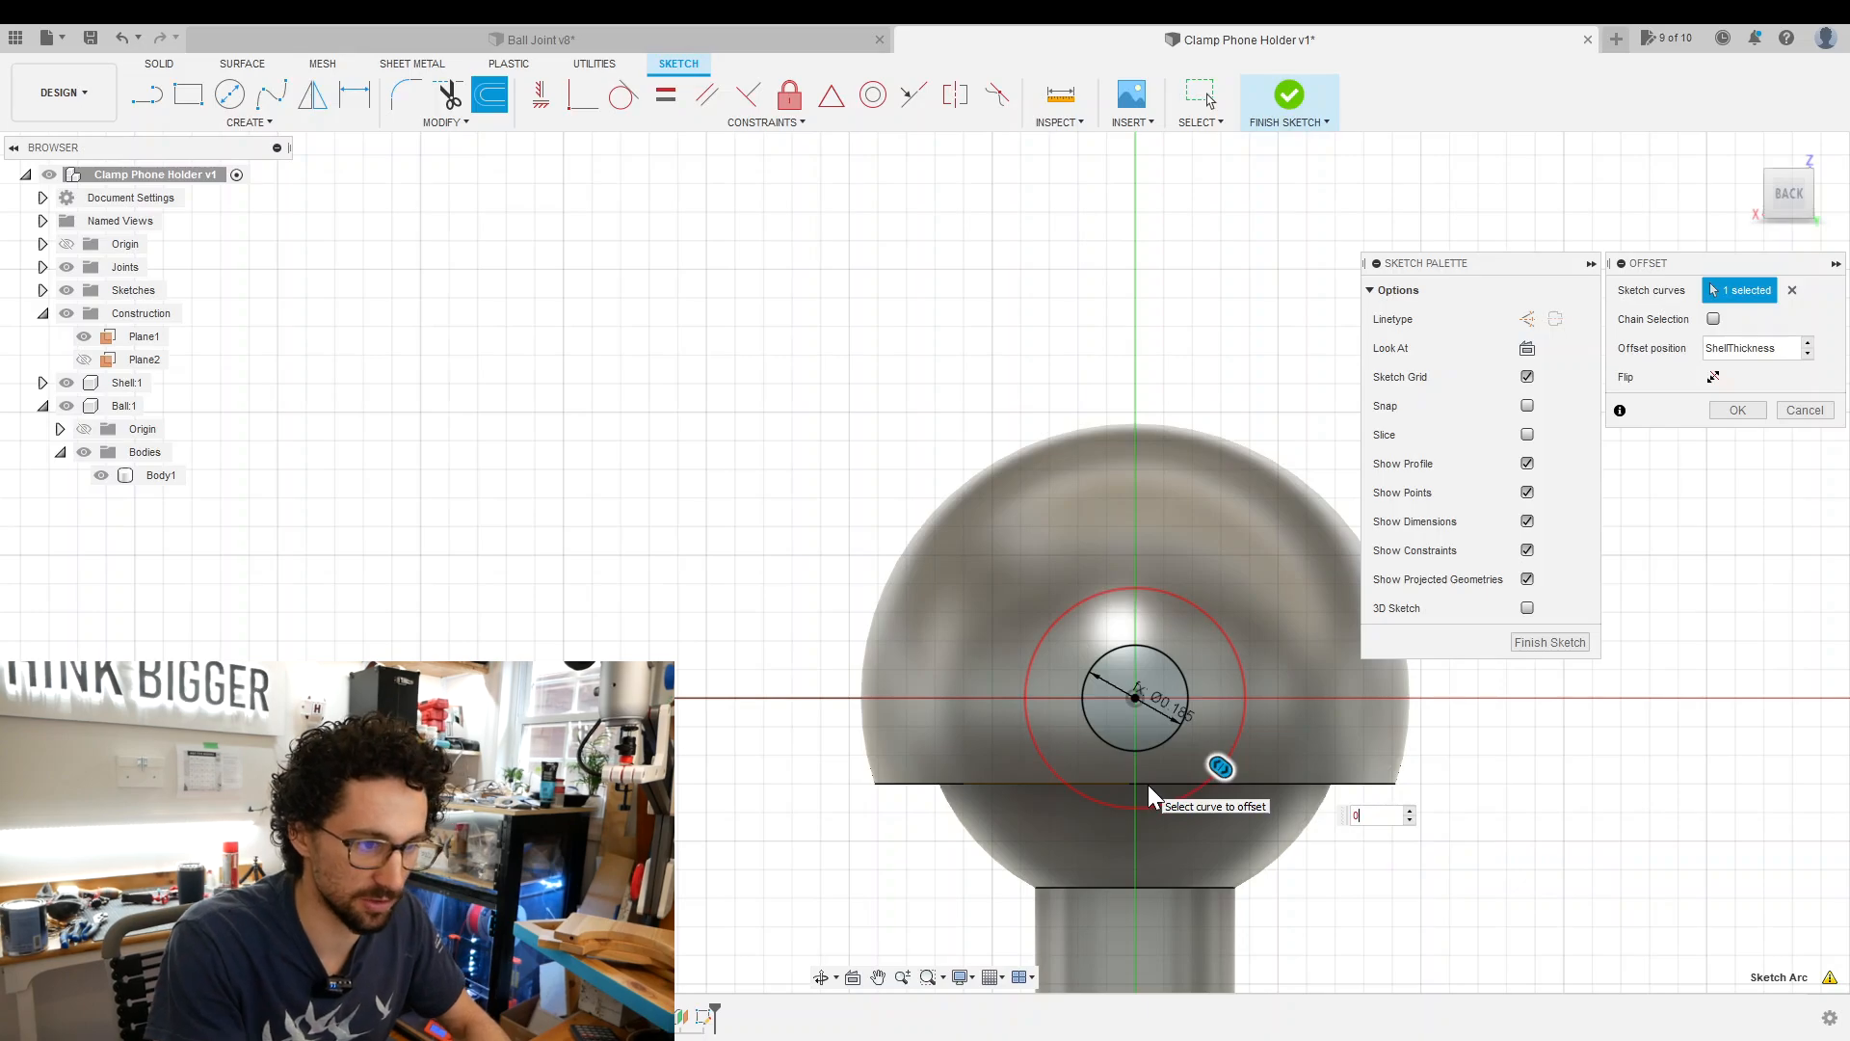
{"action": "type", "text": "0.0"}
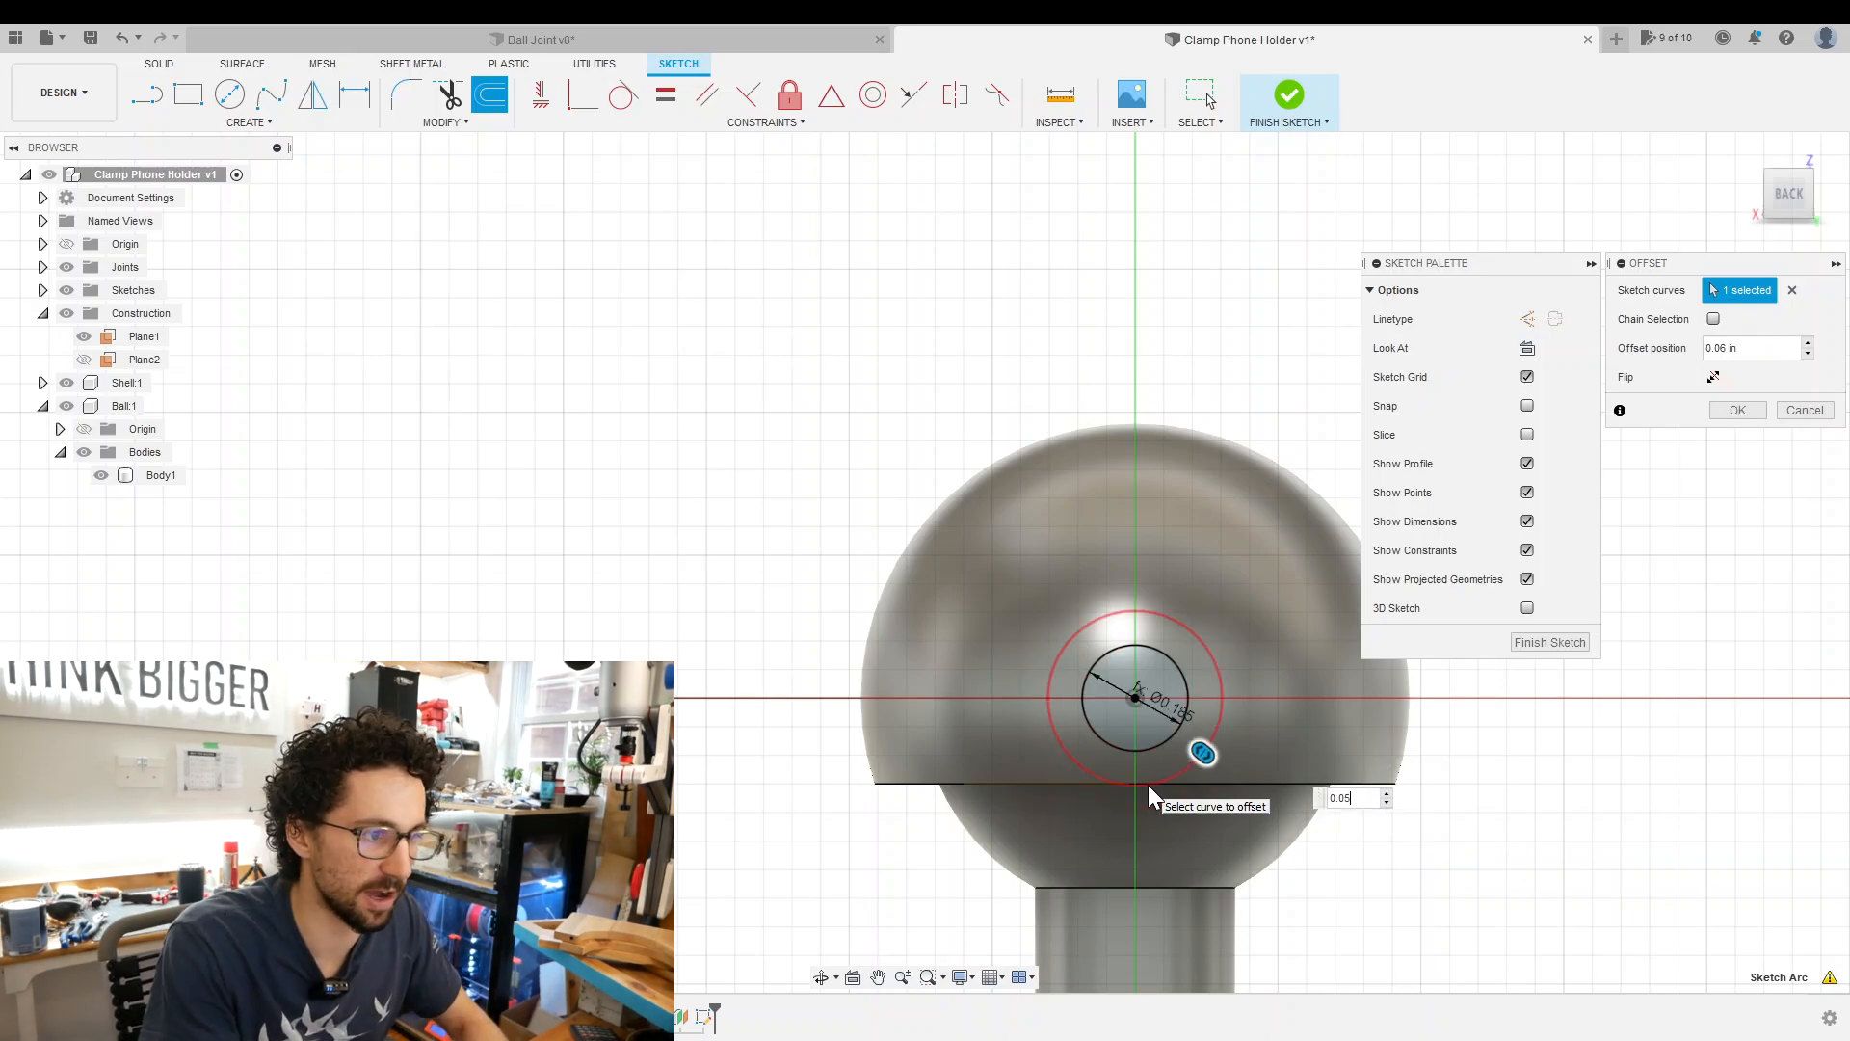
{"action": "type", "text": "5"}
{"action": "key", "text": "Return"}
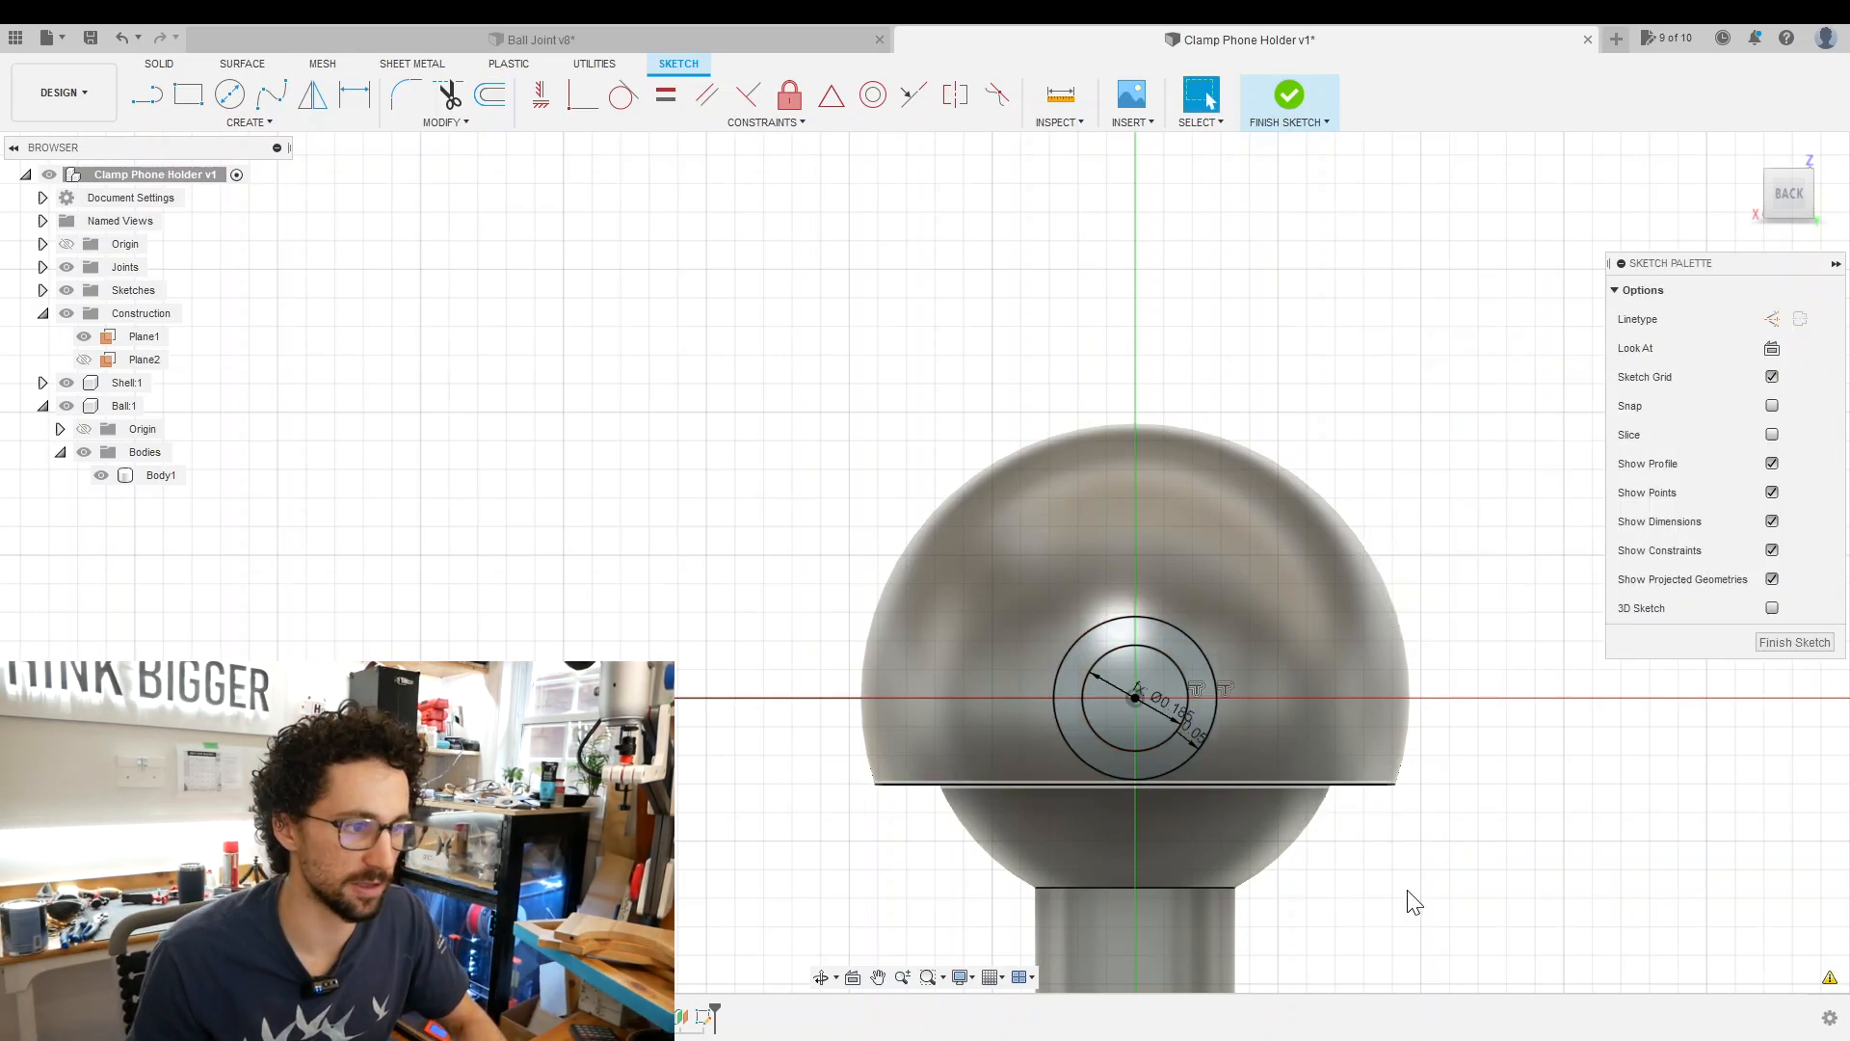
{"action": "middle_click_drag", "start_coordinate": [1438, 888], "coordinate": [1218, 776], "text": "shift"}
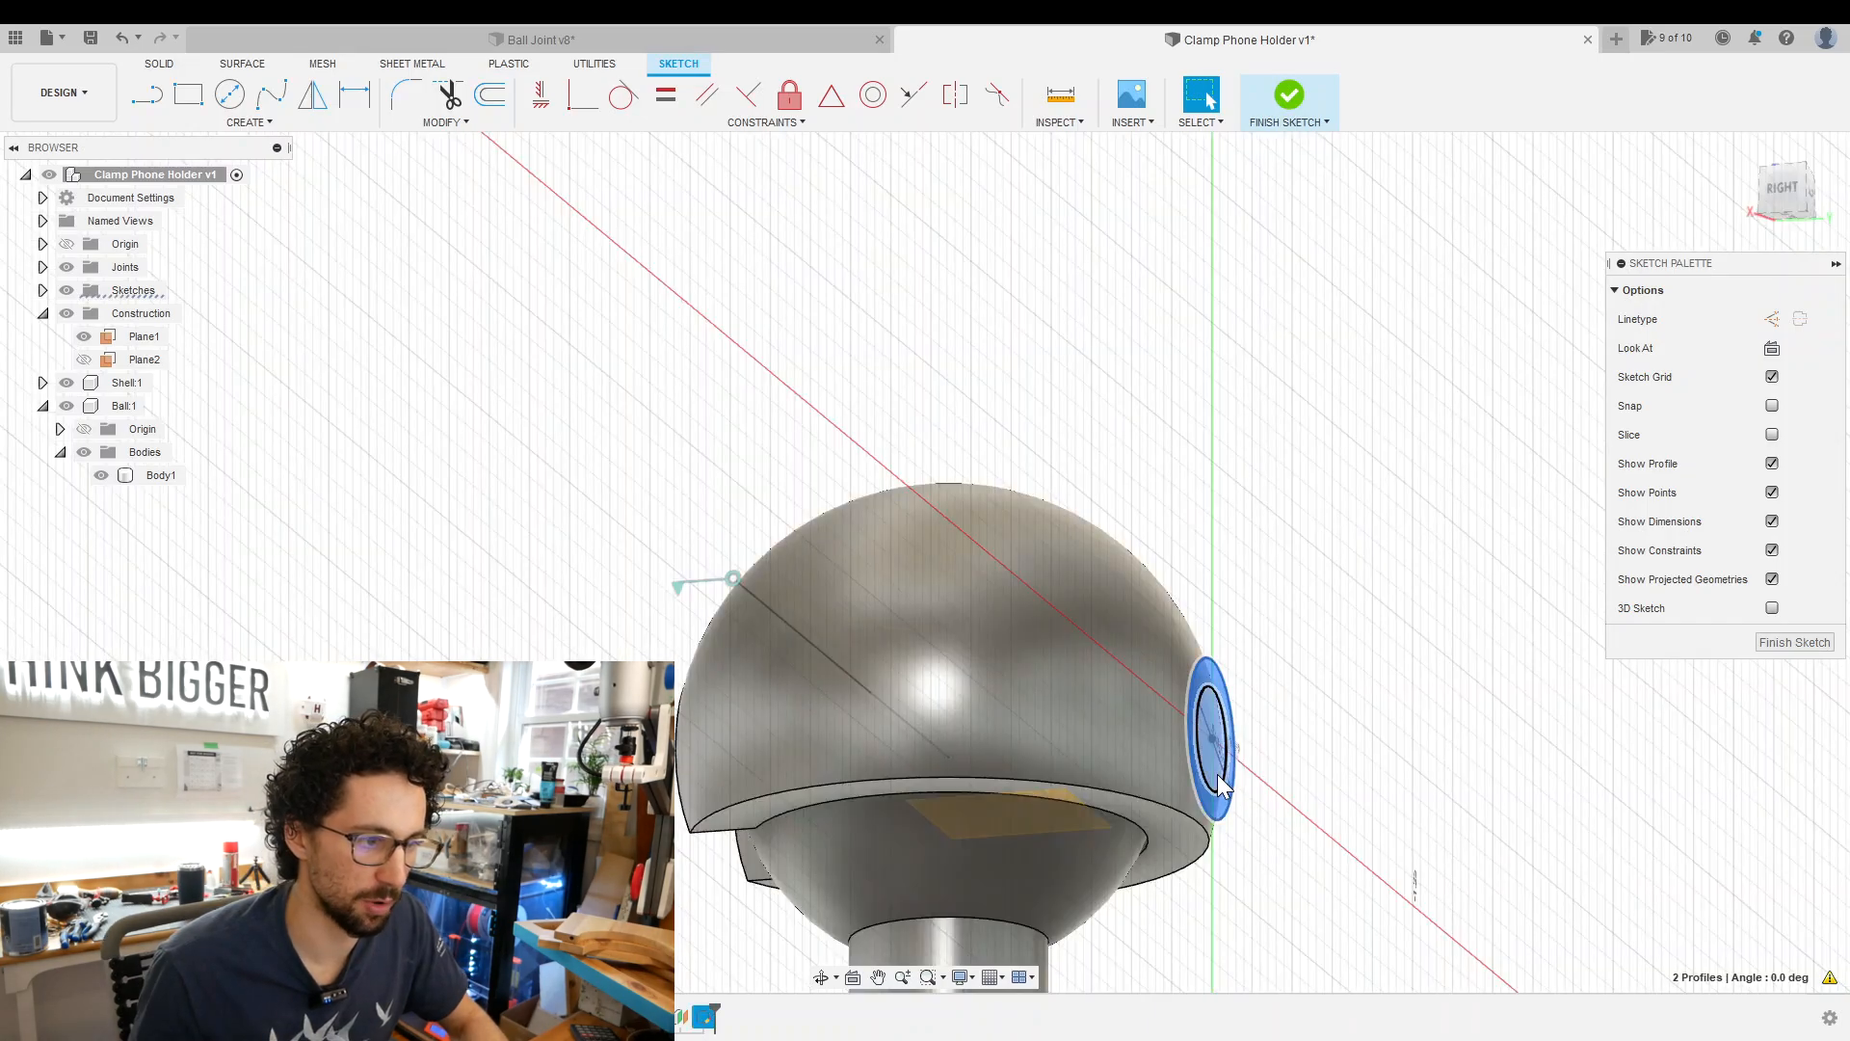
{"action": "right_click", "coordinate": [1219, 781]}
Extrude the ring profile two-sided about 0.34 in outward, hiding Ball:1 meanwhile.
{"action": "left_click", "coordinate": [1207, 864]}
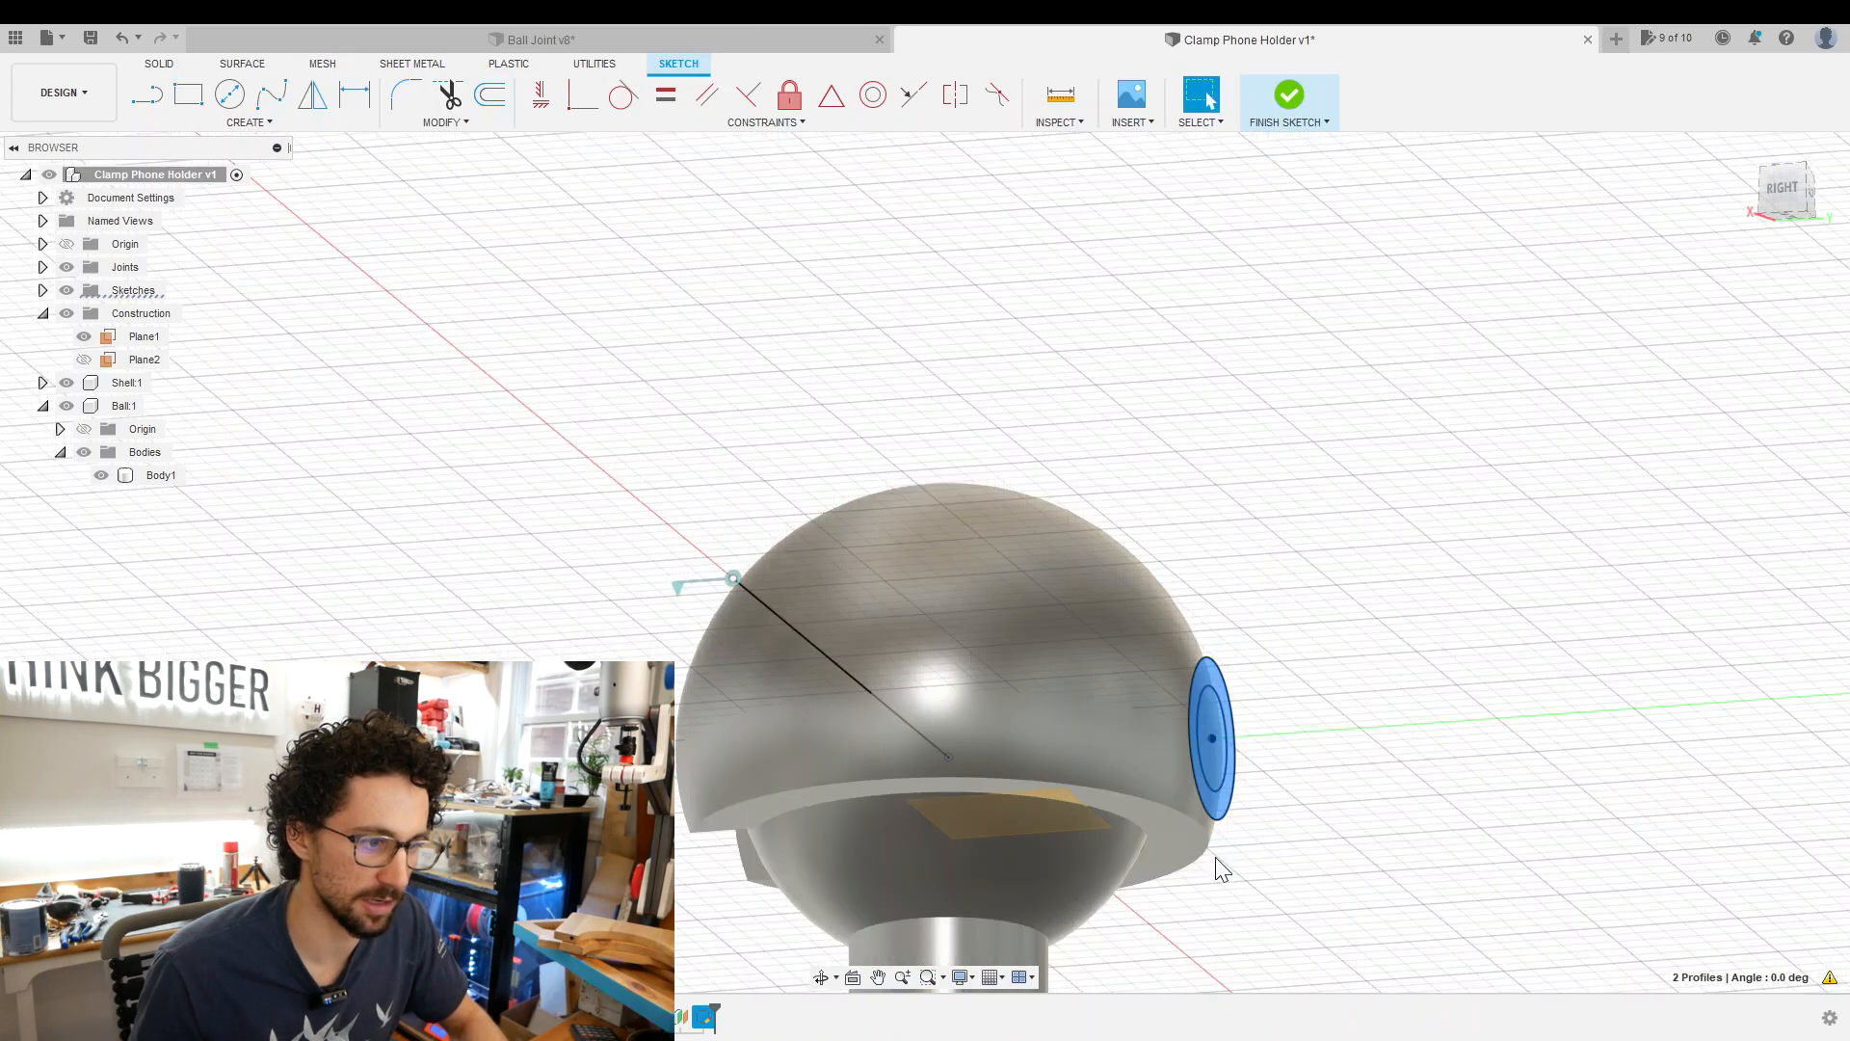
{"action": "left_click", "coordinate": [1746, 378]}
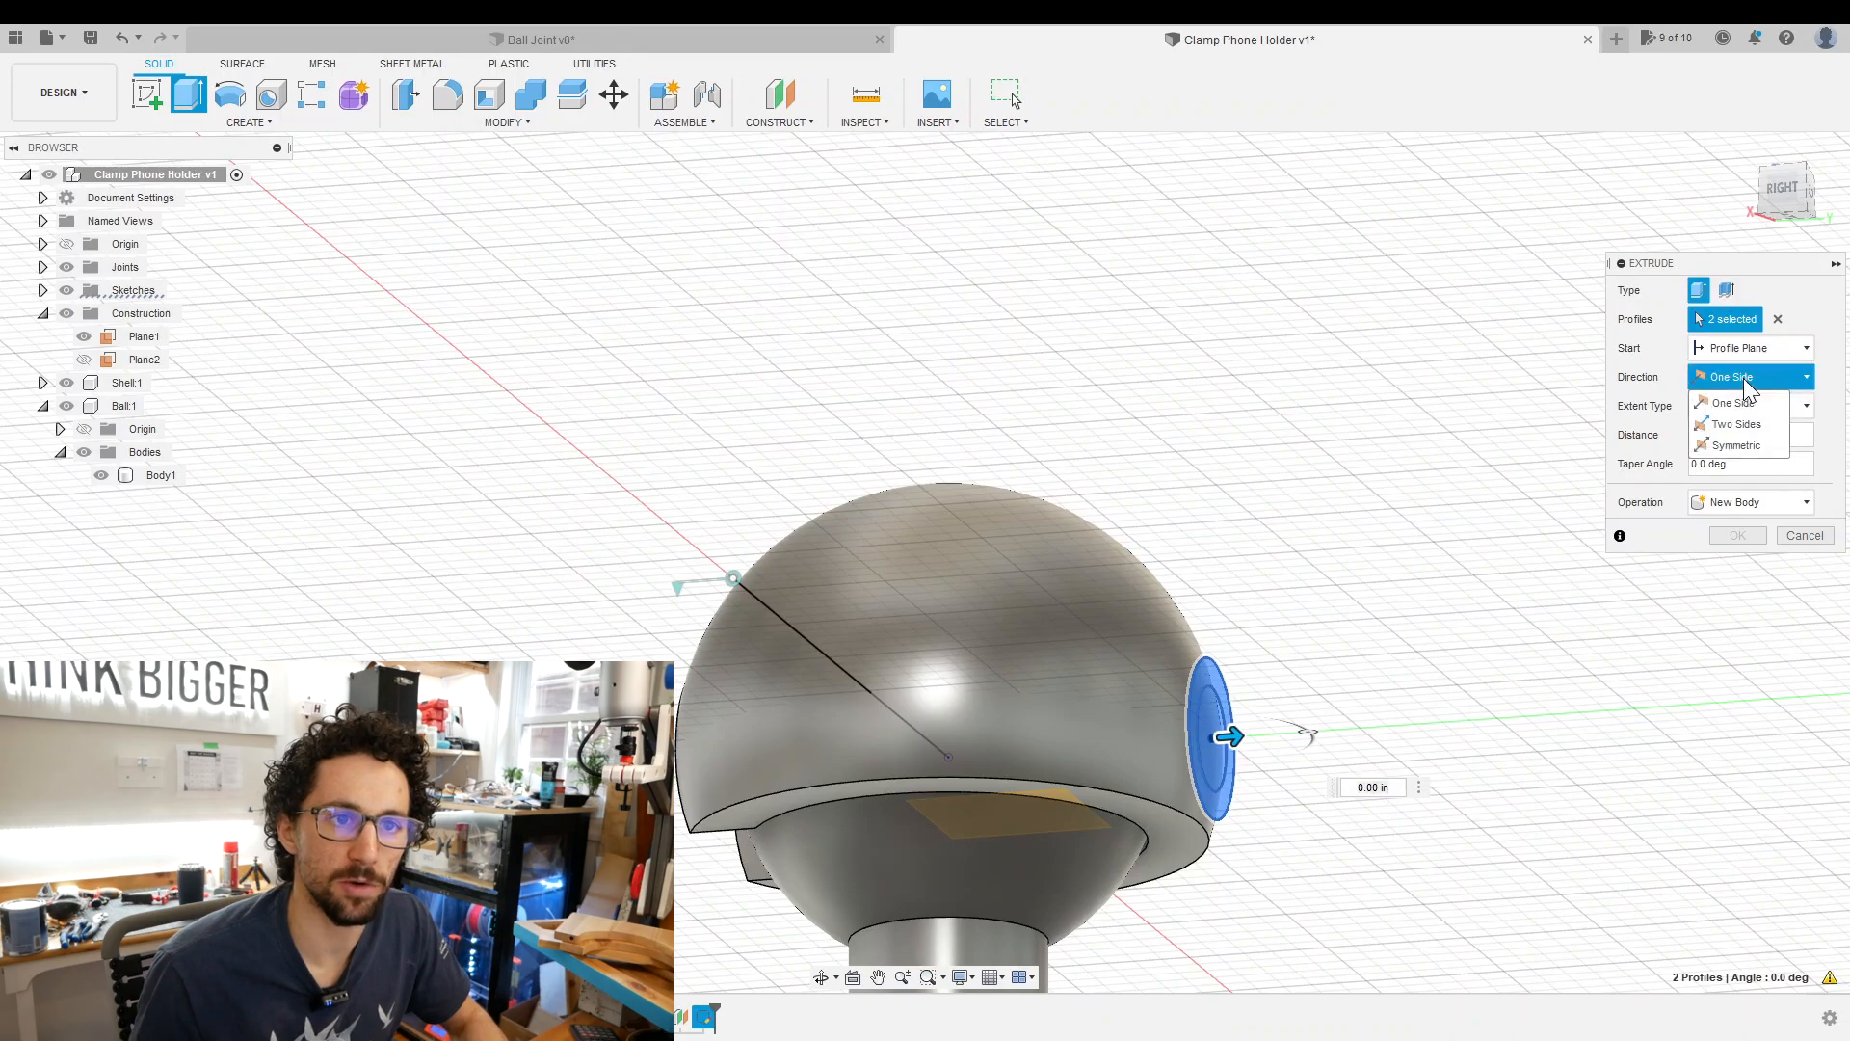
{"action": "left_click", "coordinate": [1740, 423]}
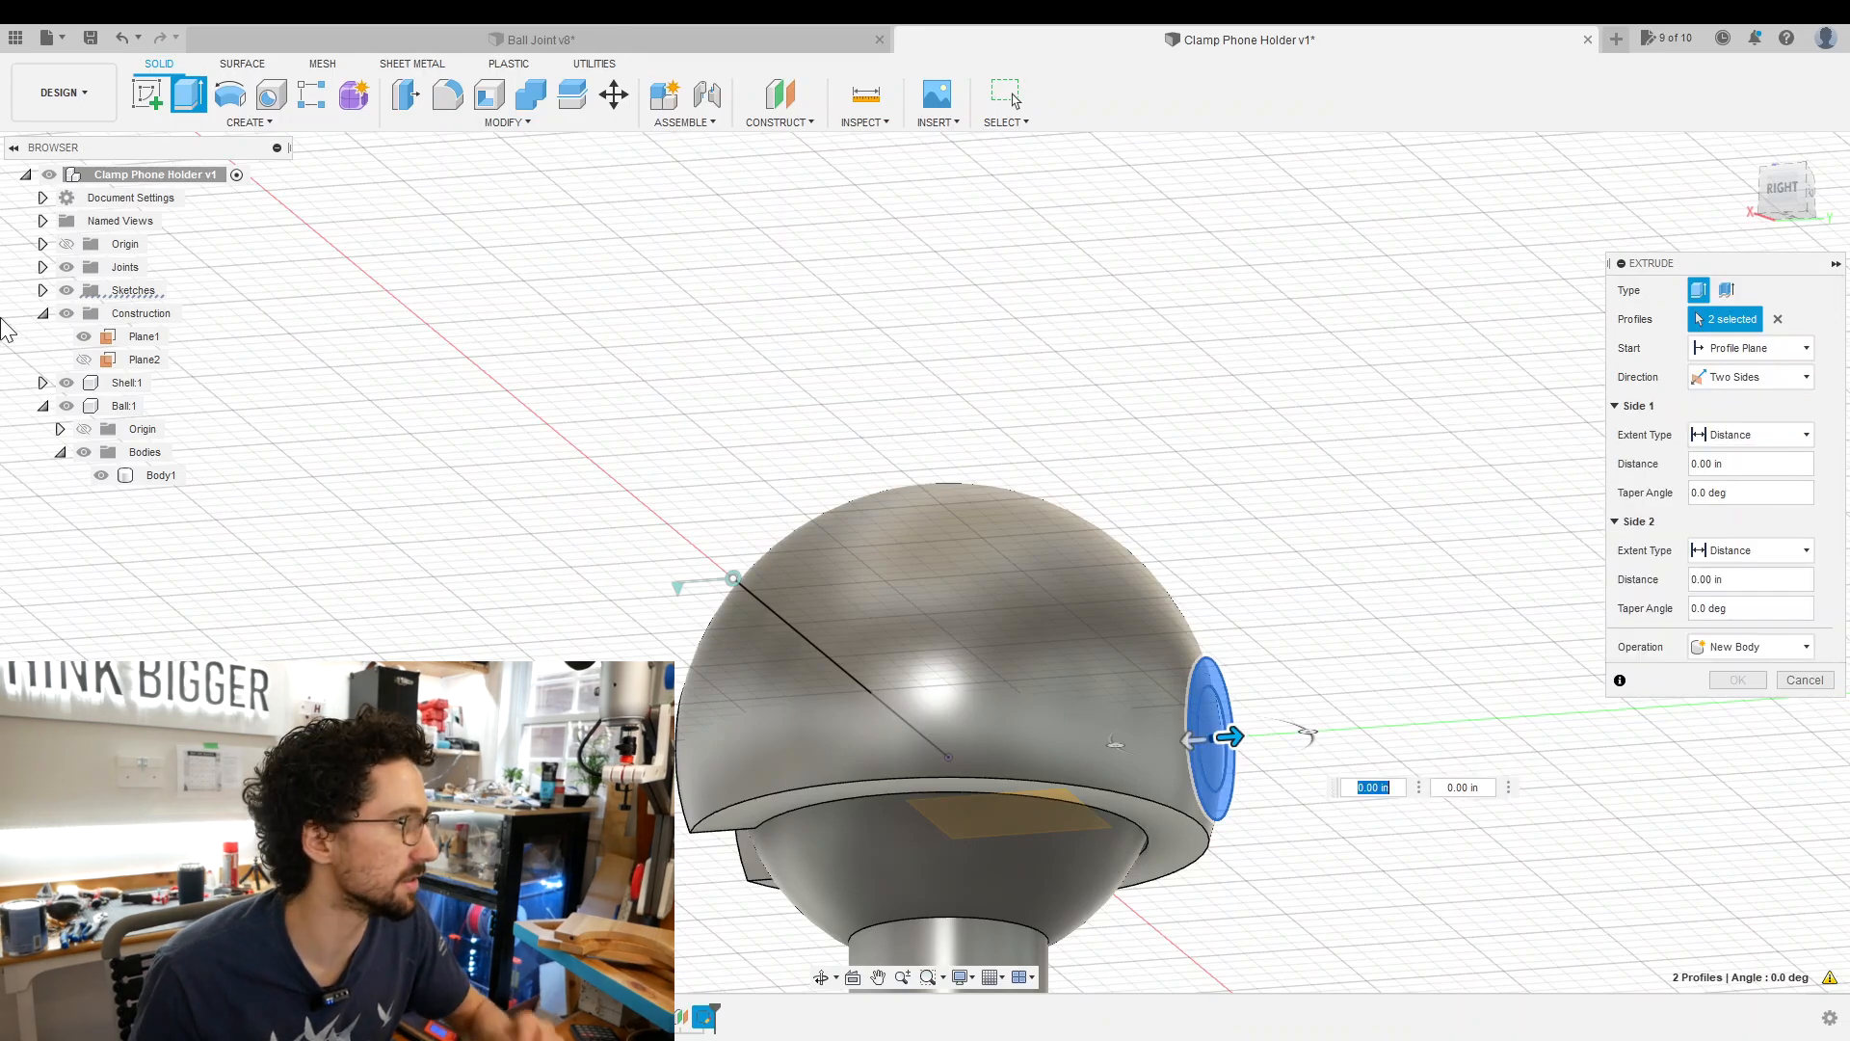
{"action": "left_click", "coordinate": [65, 406]}
{"action": "left_click_drag", "start_coordinate": [1226, 737], "coordinate": [1311, 730]}
{"action": "type", "text": "0."}
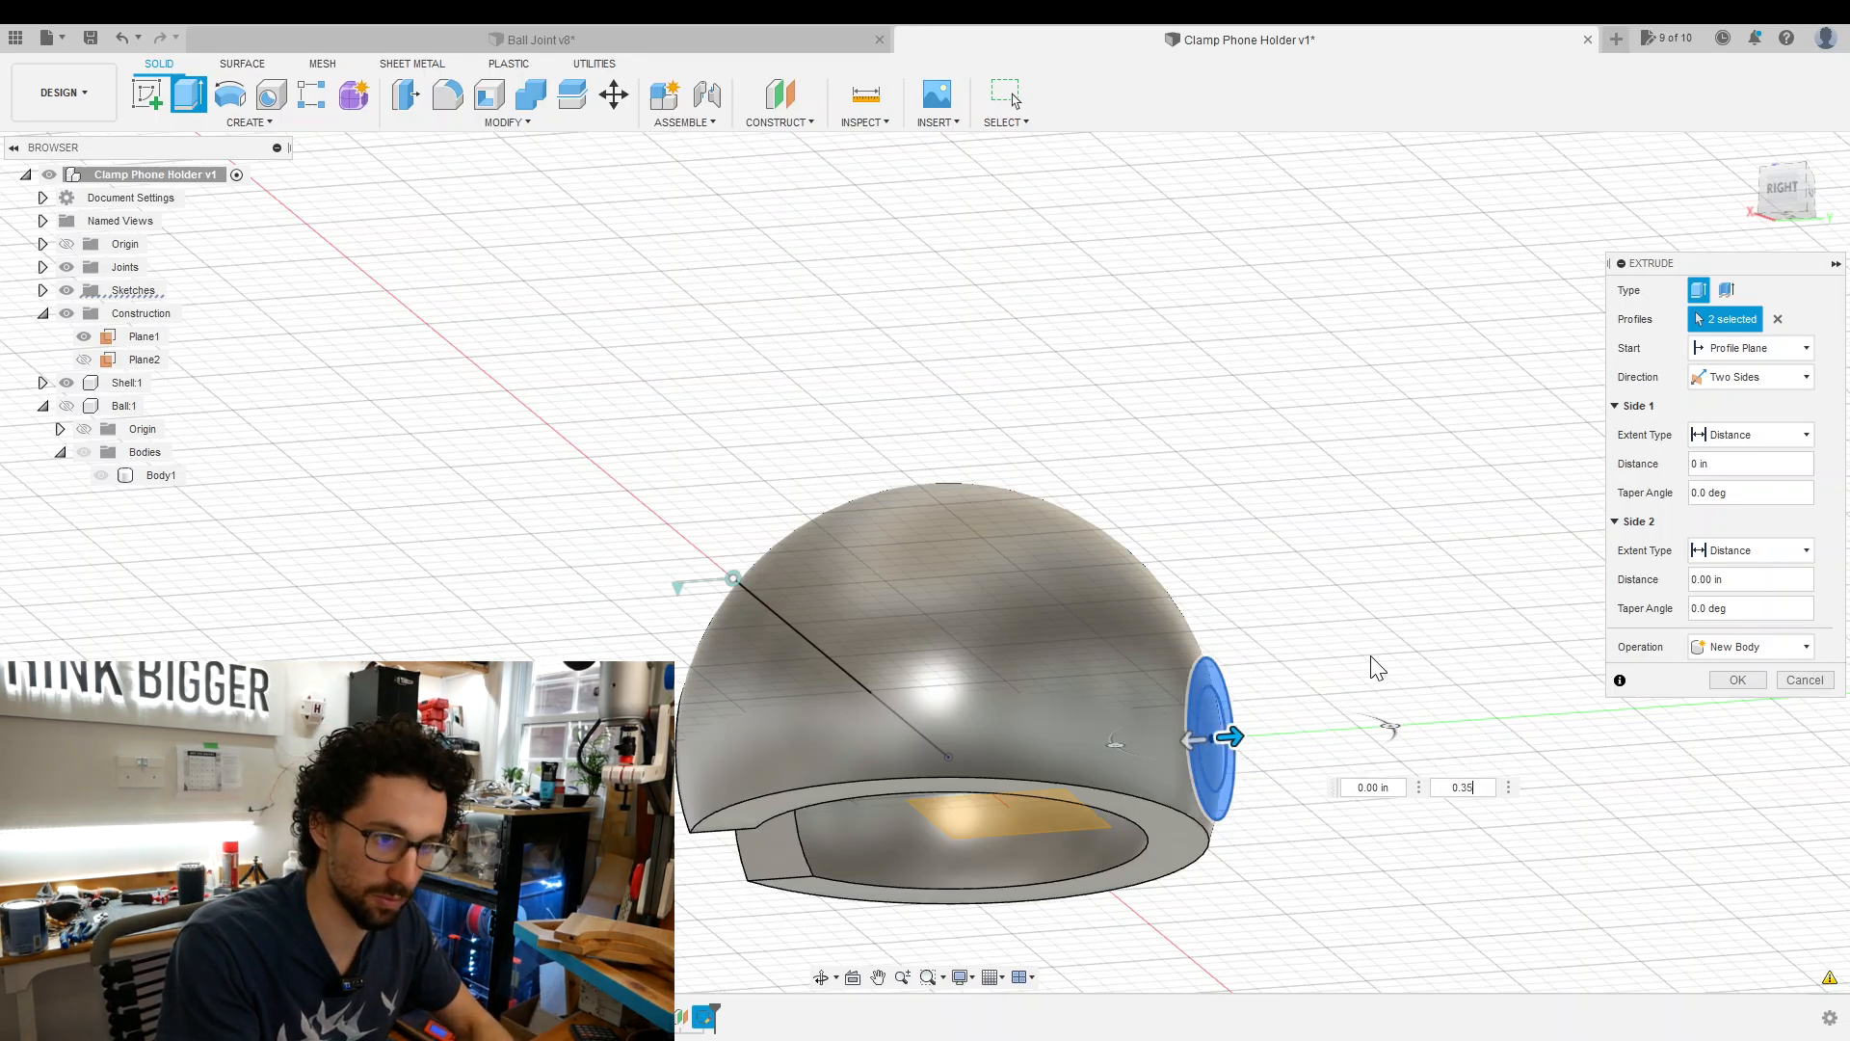
{"action": "type", "text": "35"}
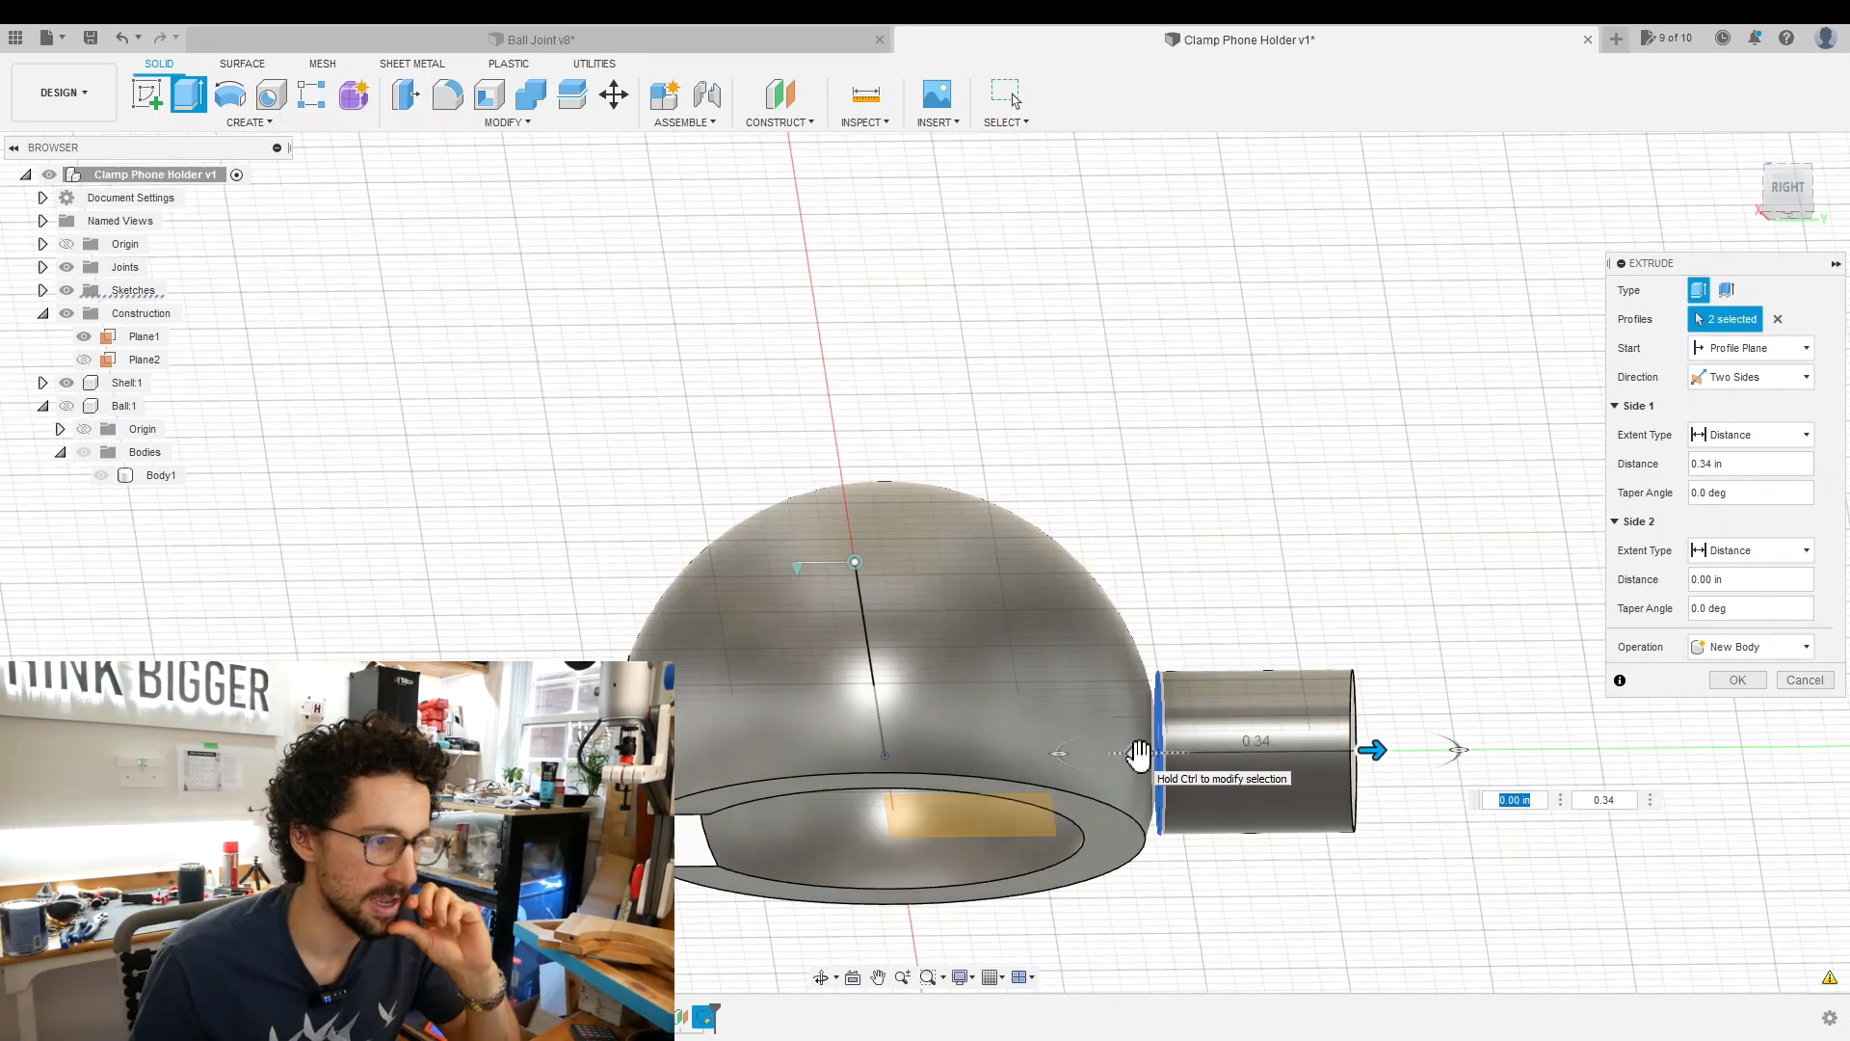
{"action": "left_click_drag", "start_coordinate": [1114, 752], "coordinate": [1063, 753]}
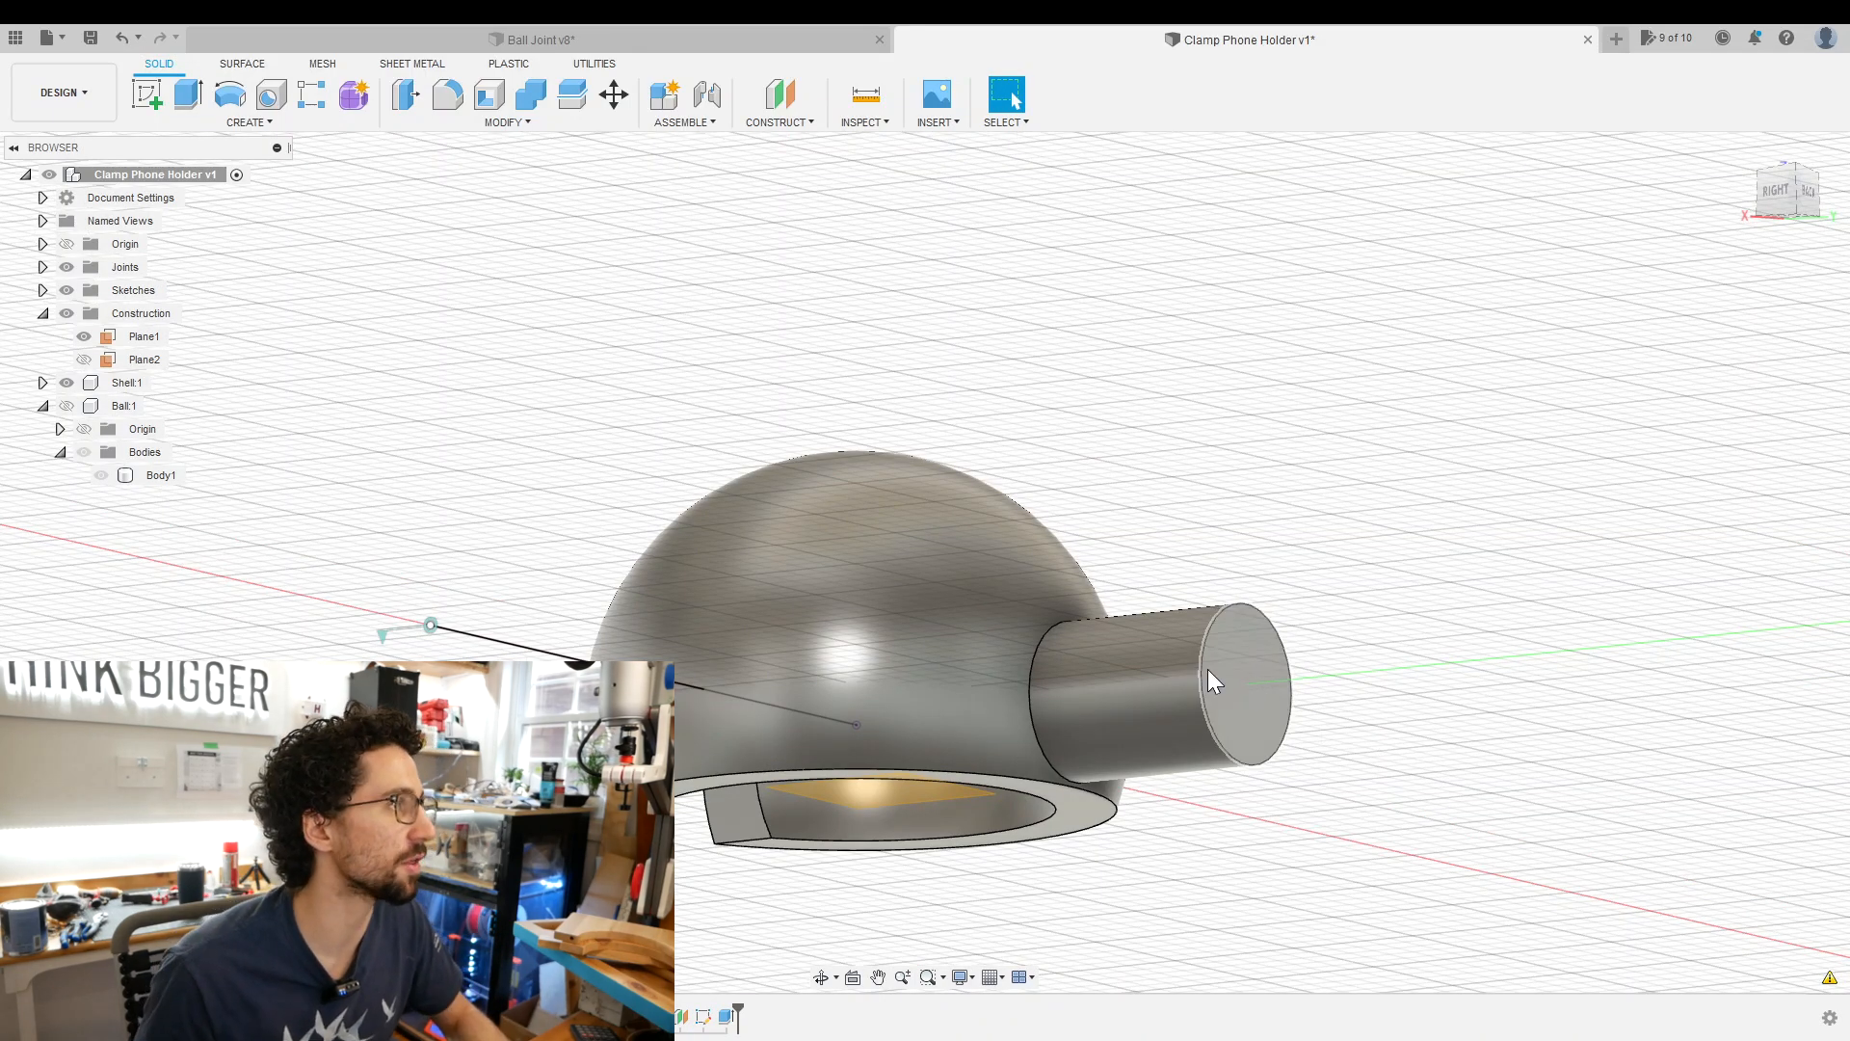
Add a modeled 10-32 UNF tapped hole to the side cylinder's end face.
{"action": "key", "text": "h"}
{"action": "left_click", "coordinate": [1254, 704]}
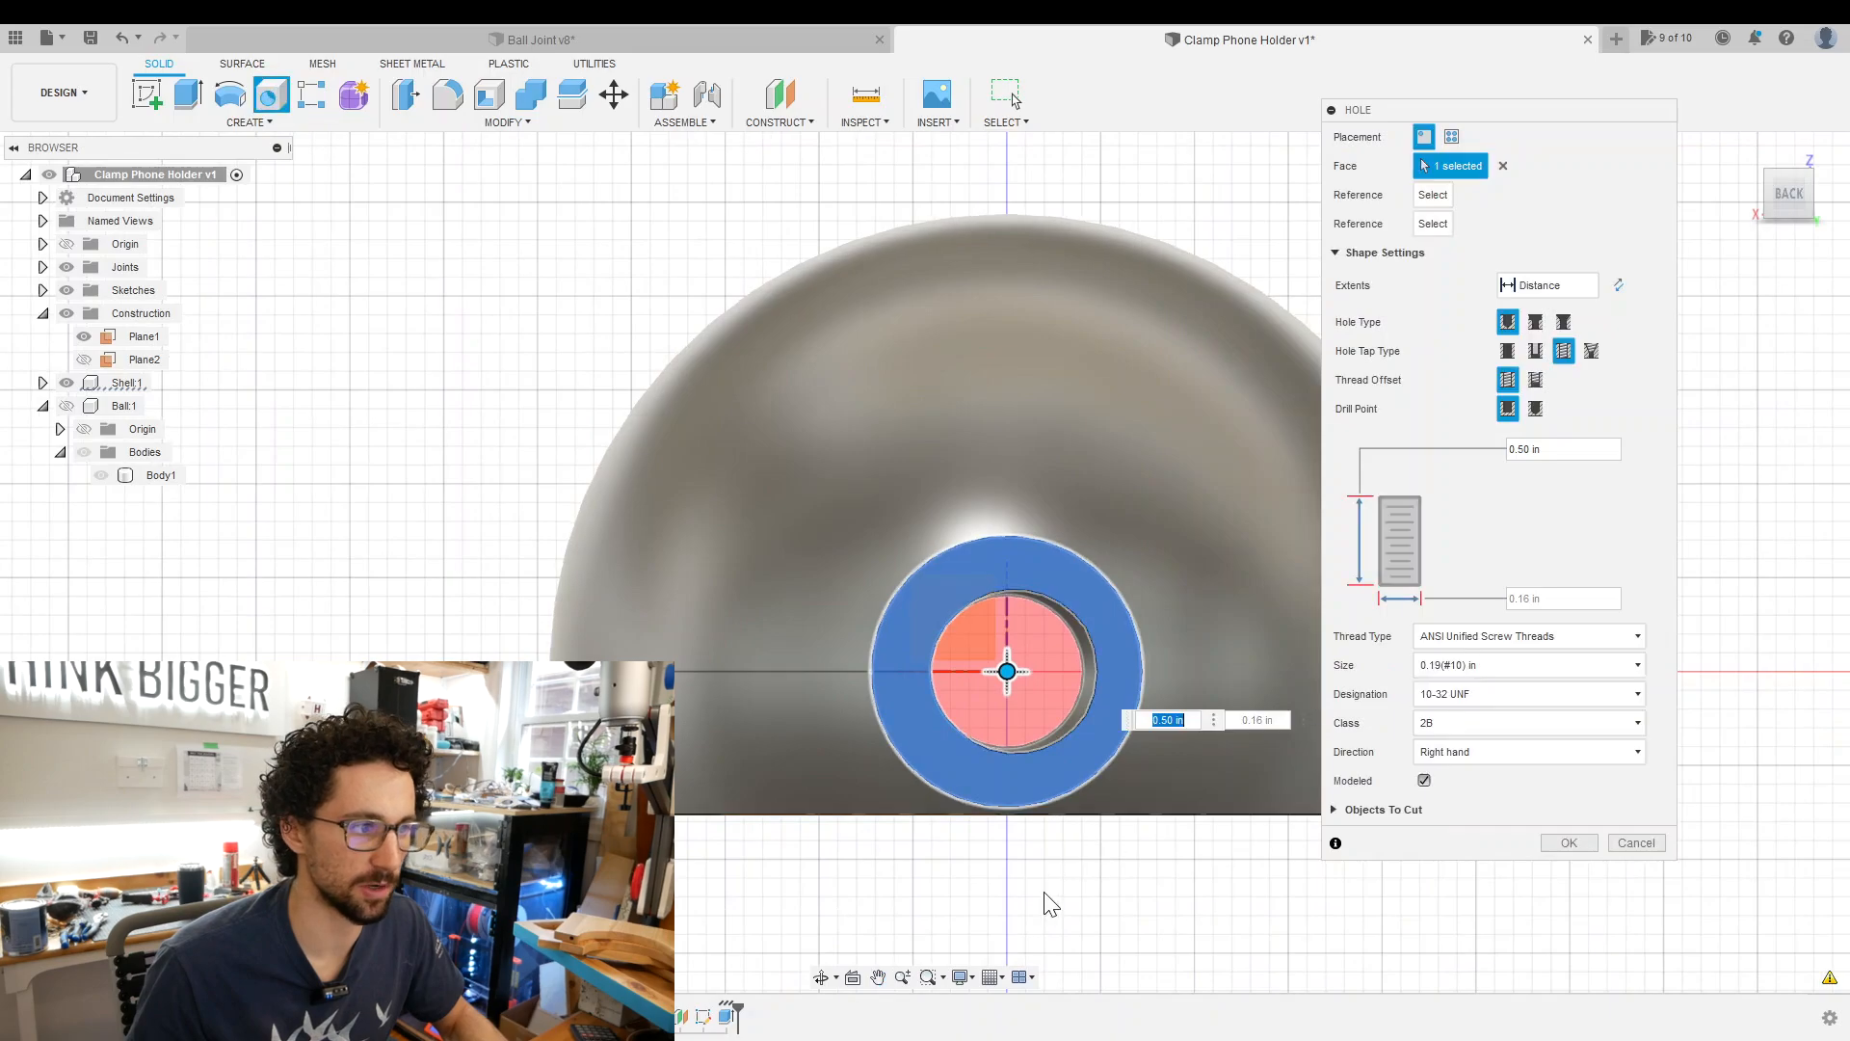
{"action": "key", "text": "Return"}
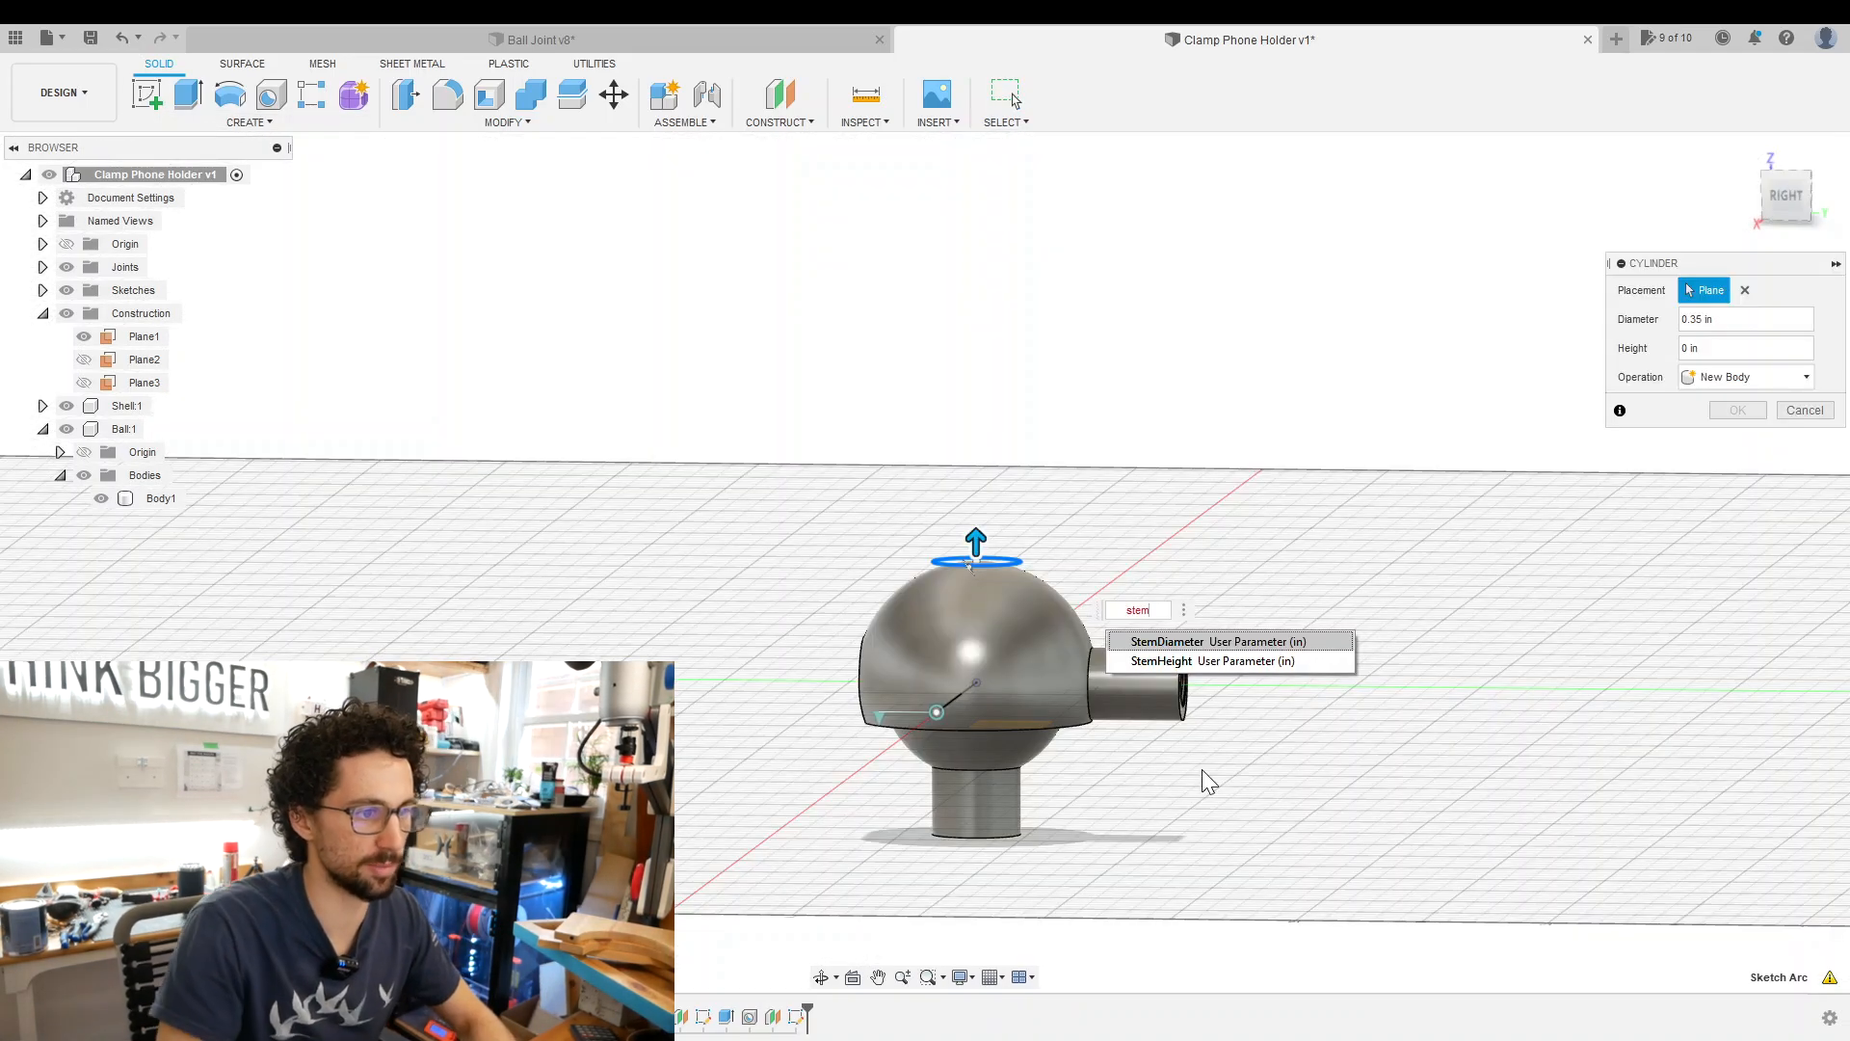
{"action": "type", "text": "Height/2"}
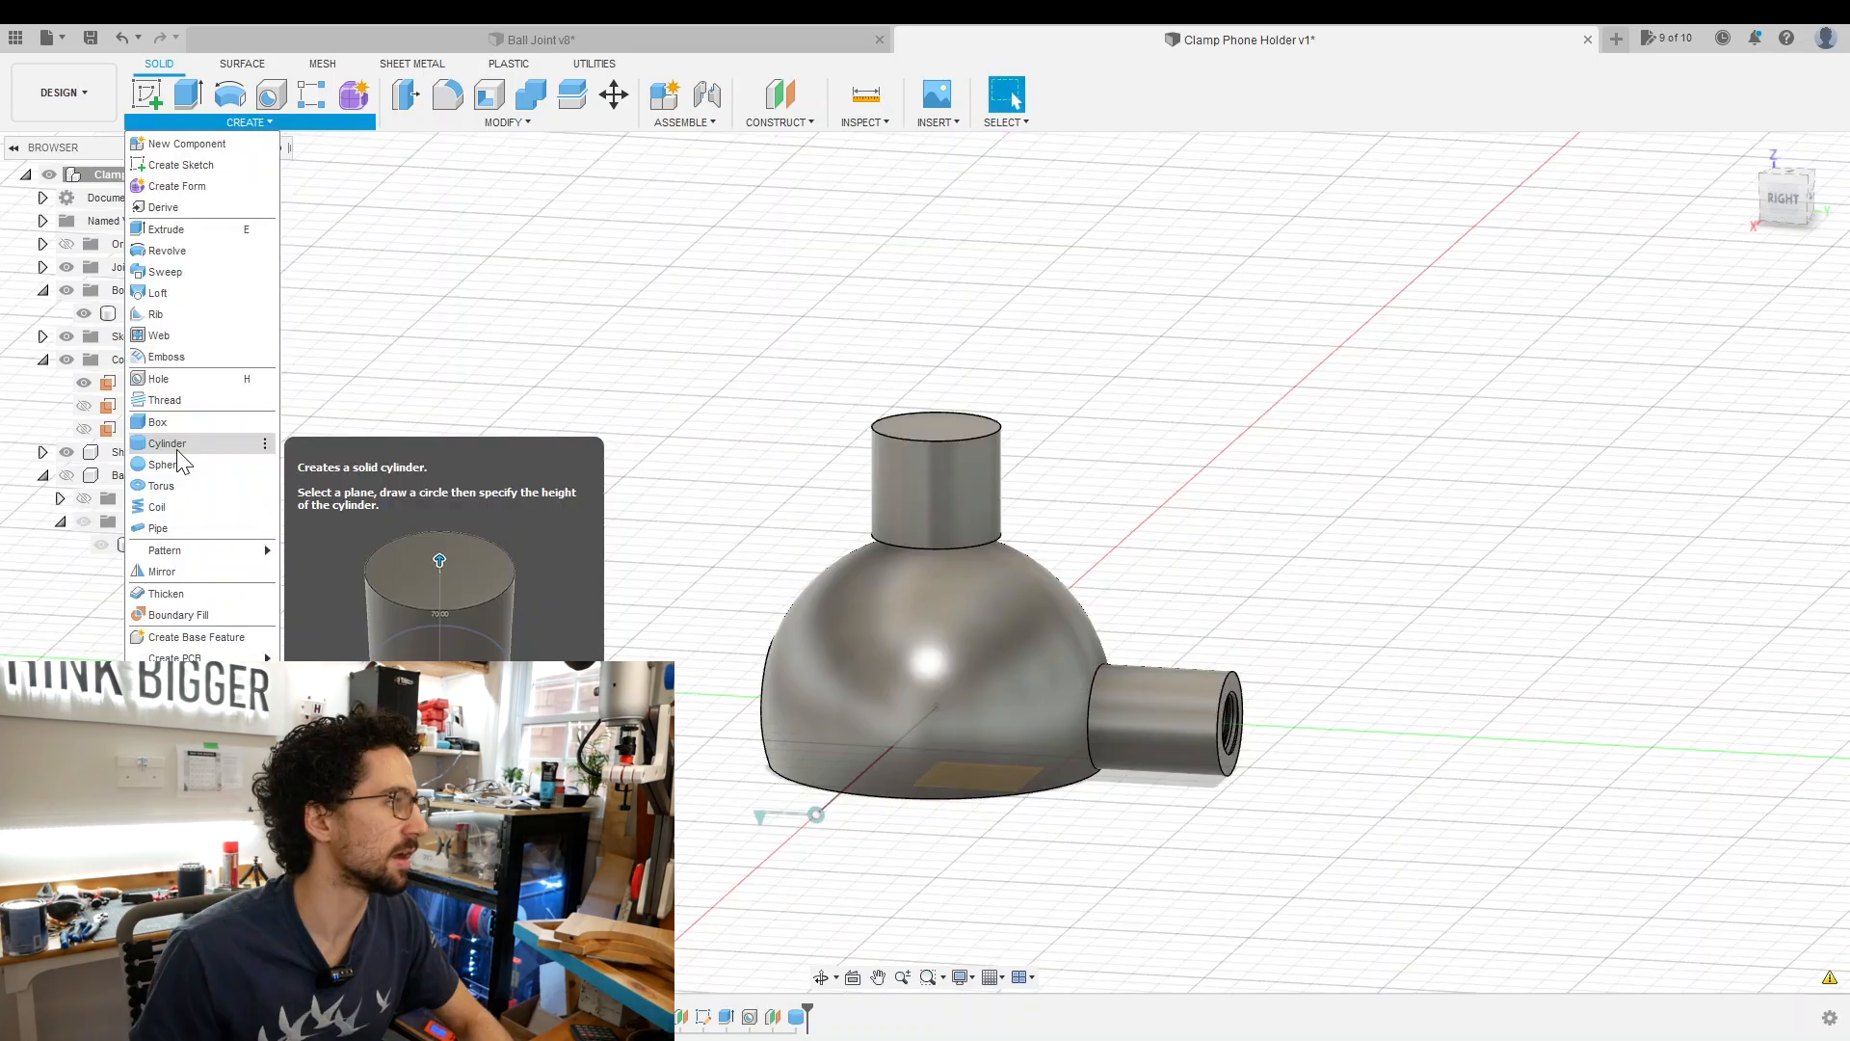
Cap the stem with a MountDiameter by ShellThickness mount disc cylinder.
{"action": "left_click", "coordinate": [941, 441]}
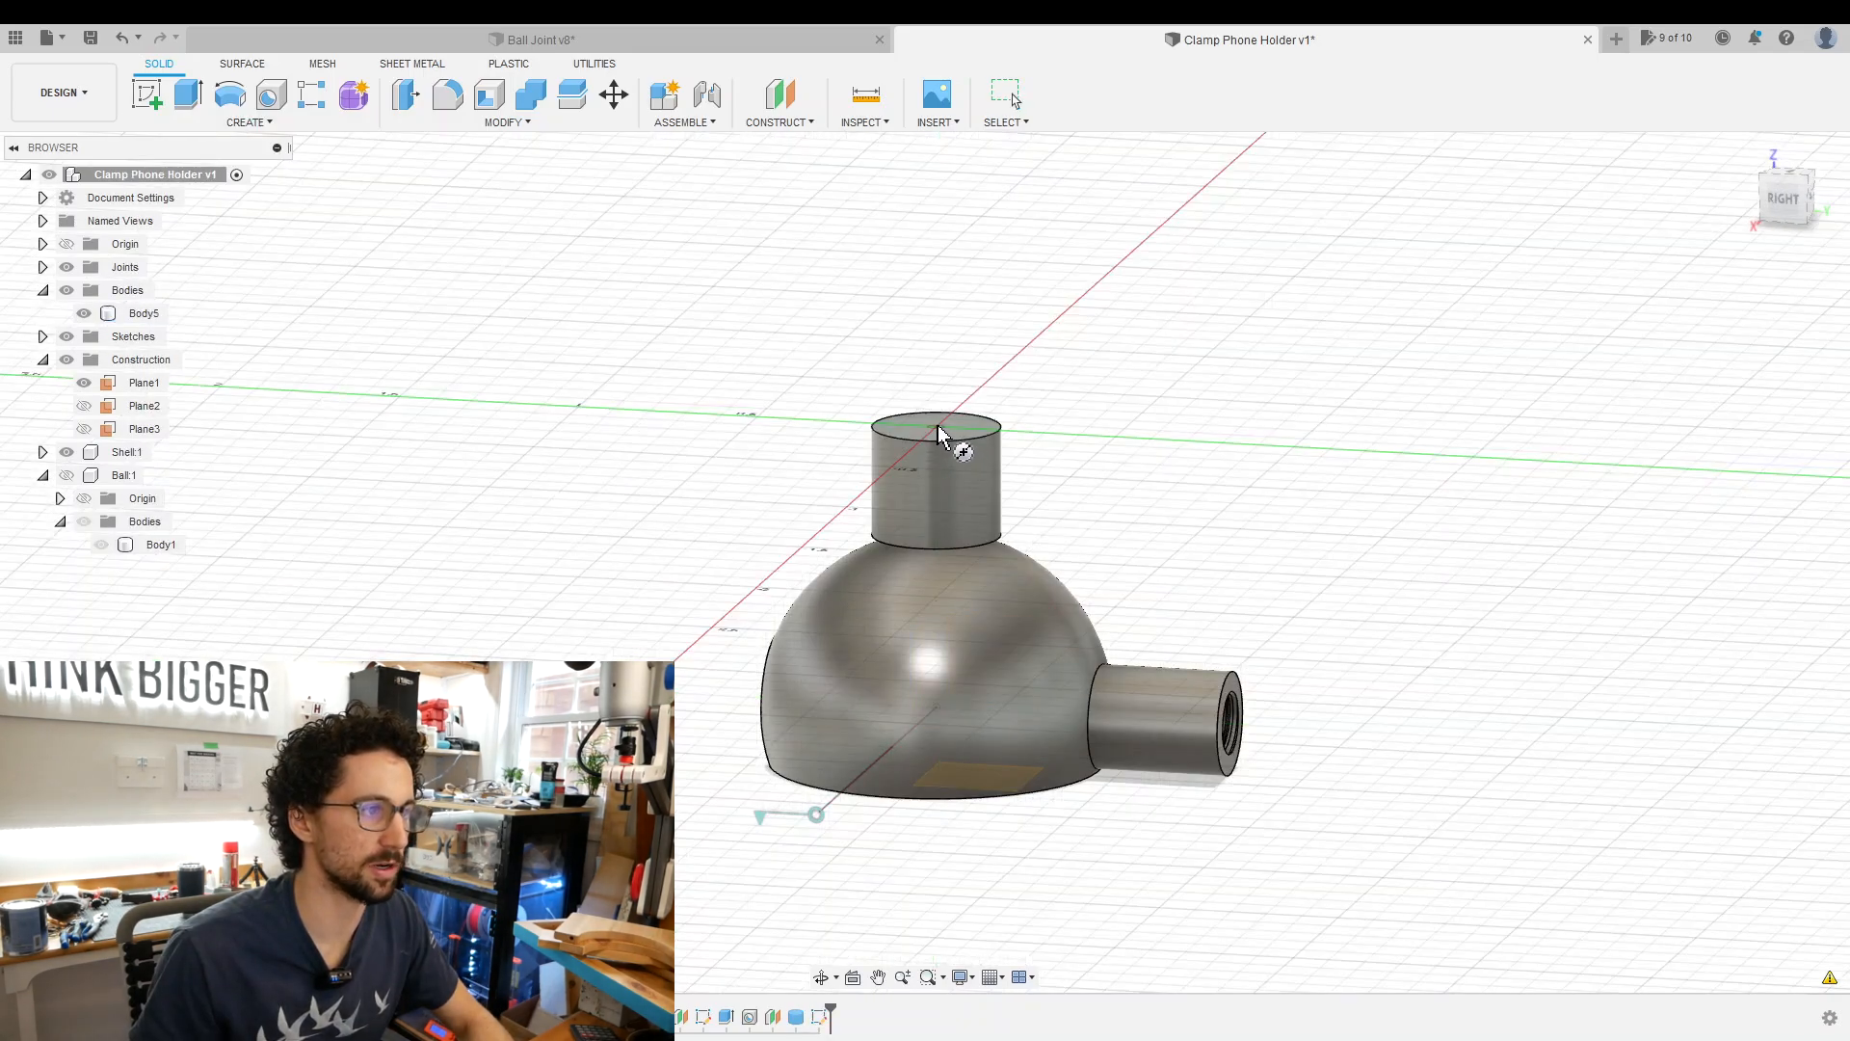
{"action": "type", "text": "mo"}
{"action": "left_click", "coordinate": [1054, 448]}
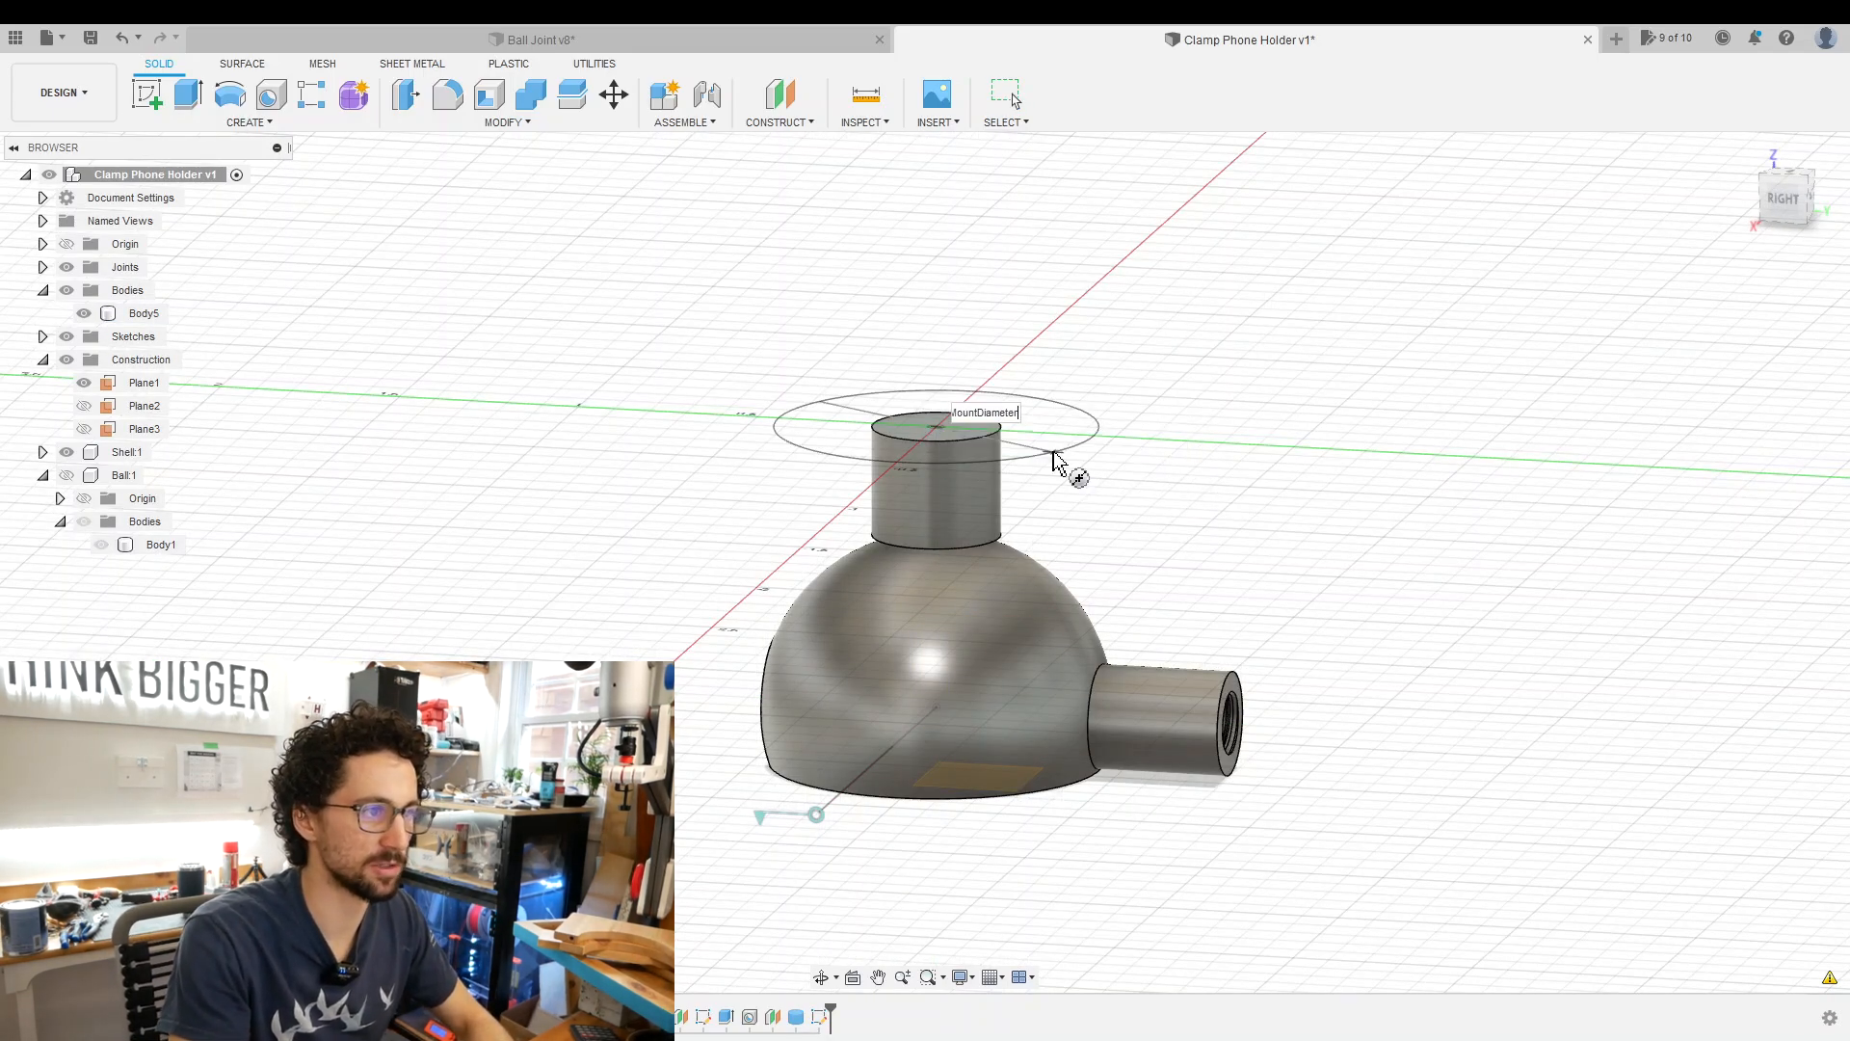
{"action": "key", "text": "Return"}
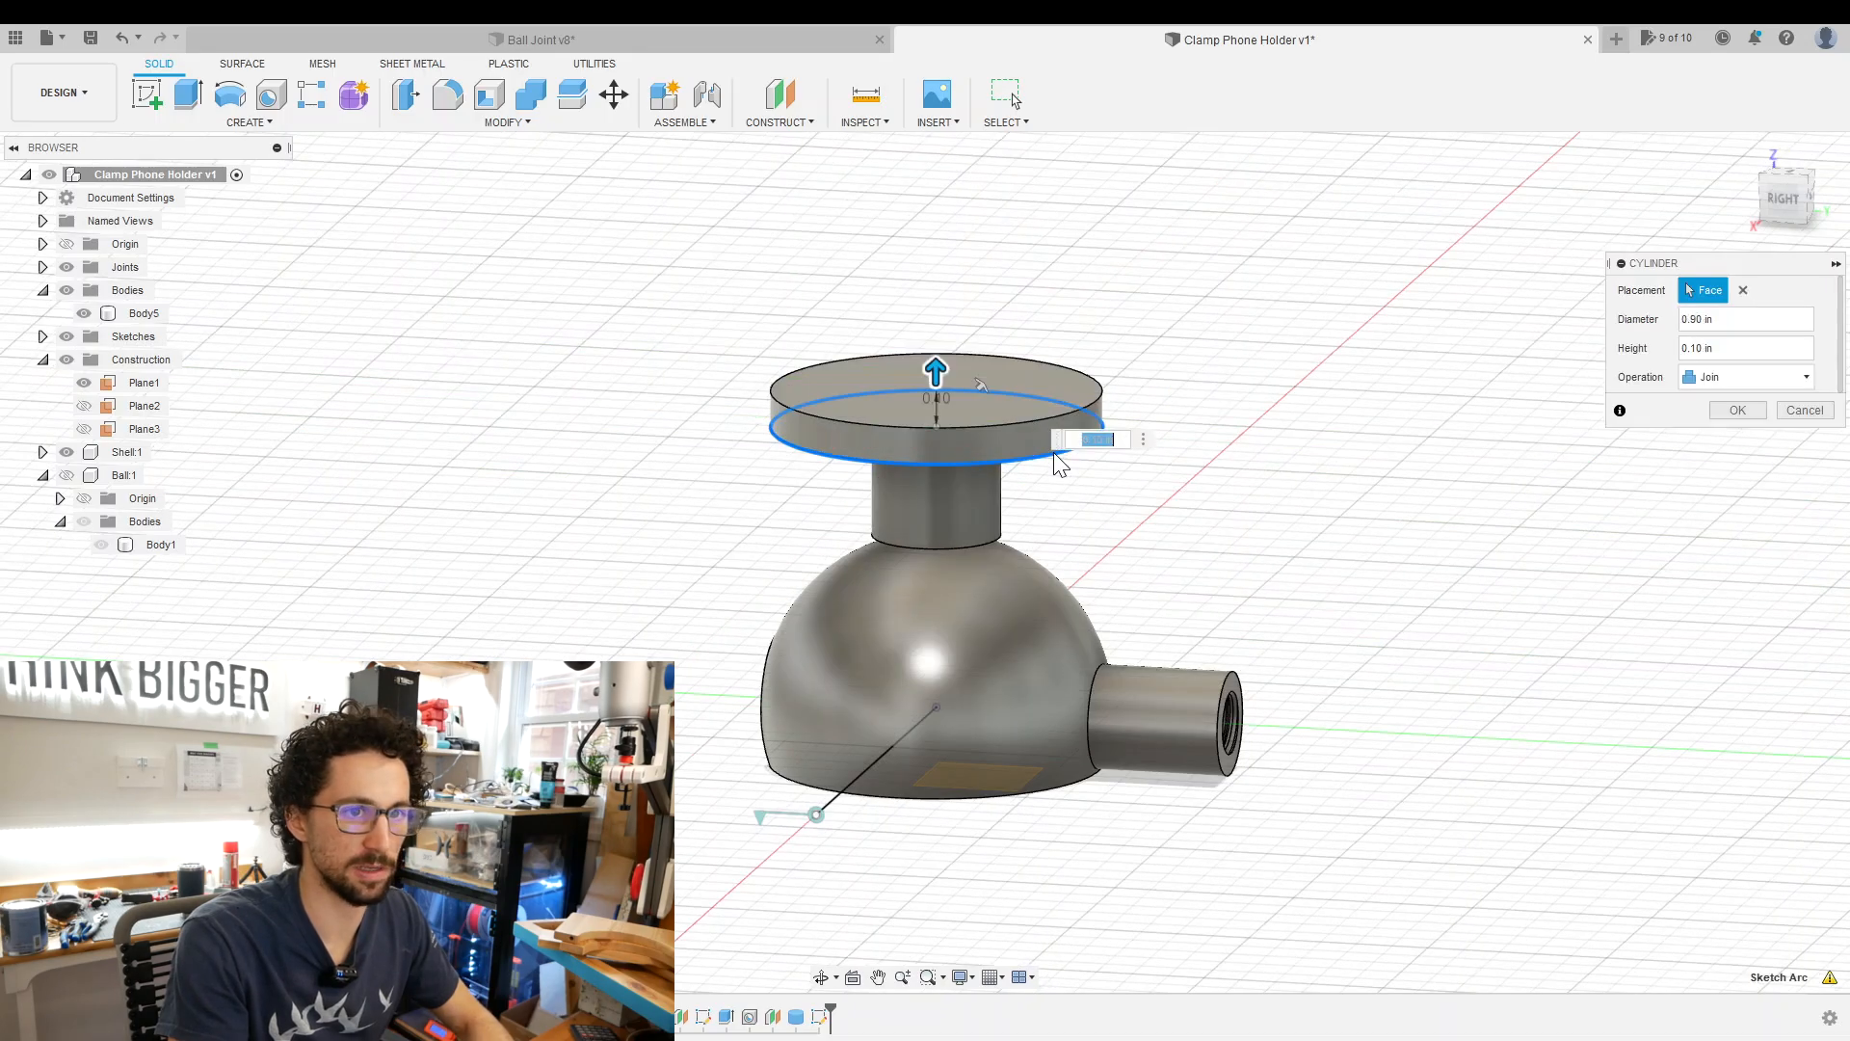
{"action": "type", "text": "ShellThickness"}
{"action": "key", "text": "Return"}
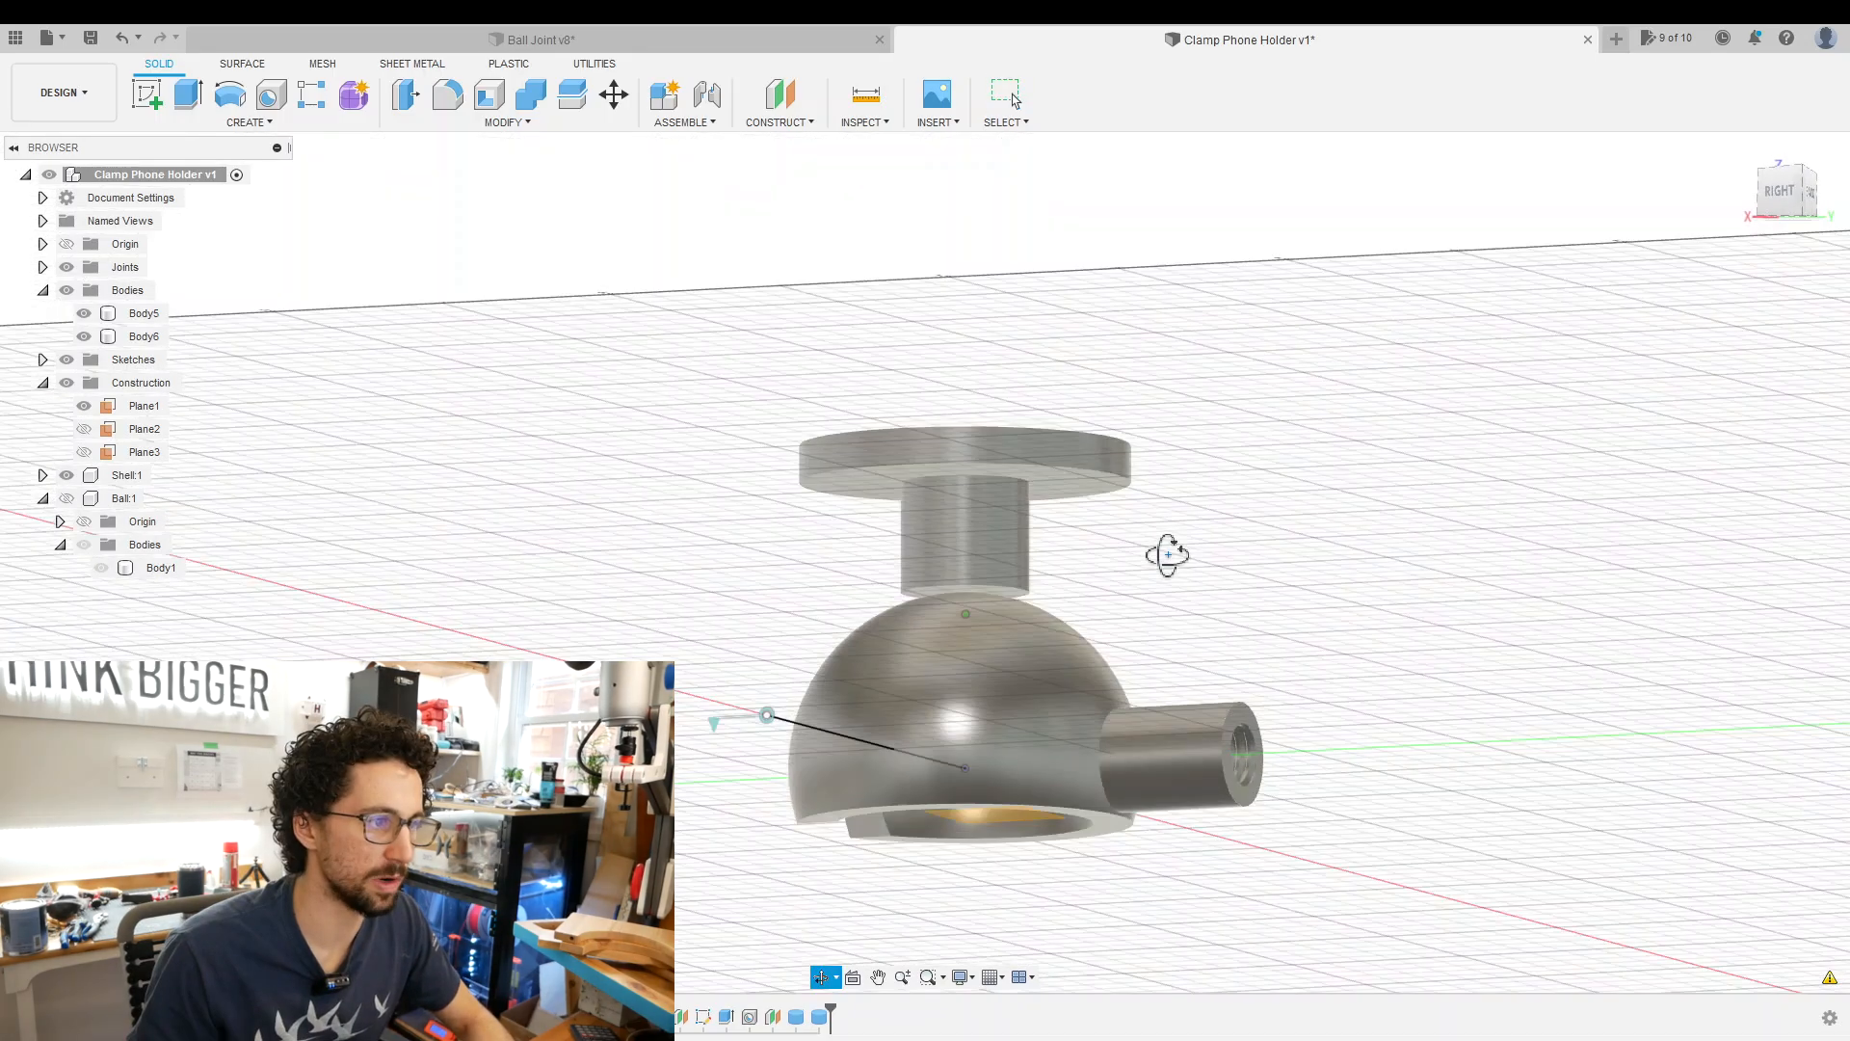
{"action": "middle_click_drag", "start_coordinate": [1268, 418], "coordinate": [1078, 799], "text": "shift"}
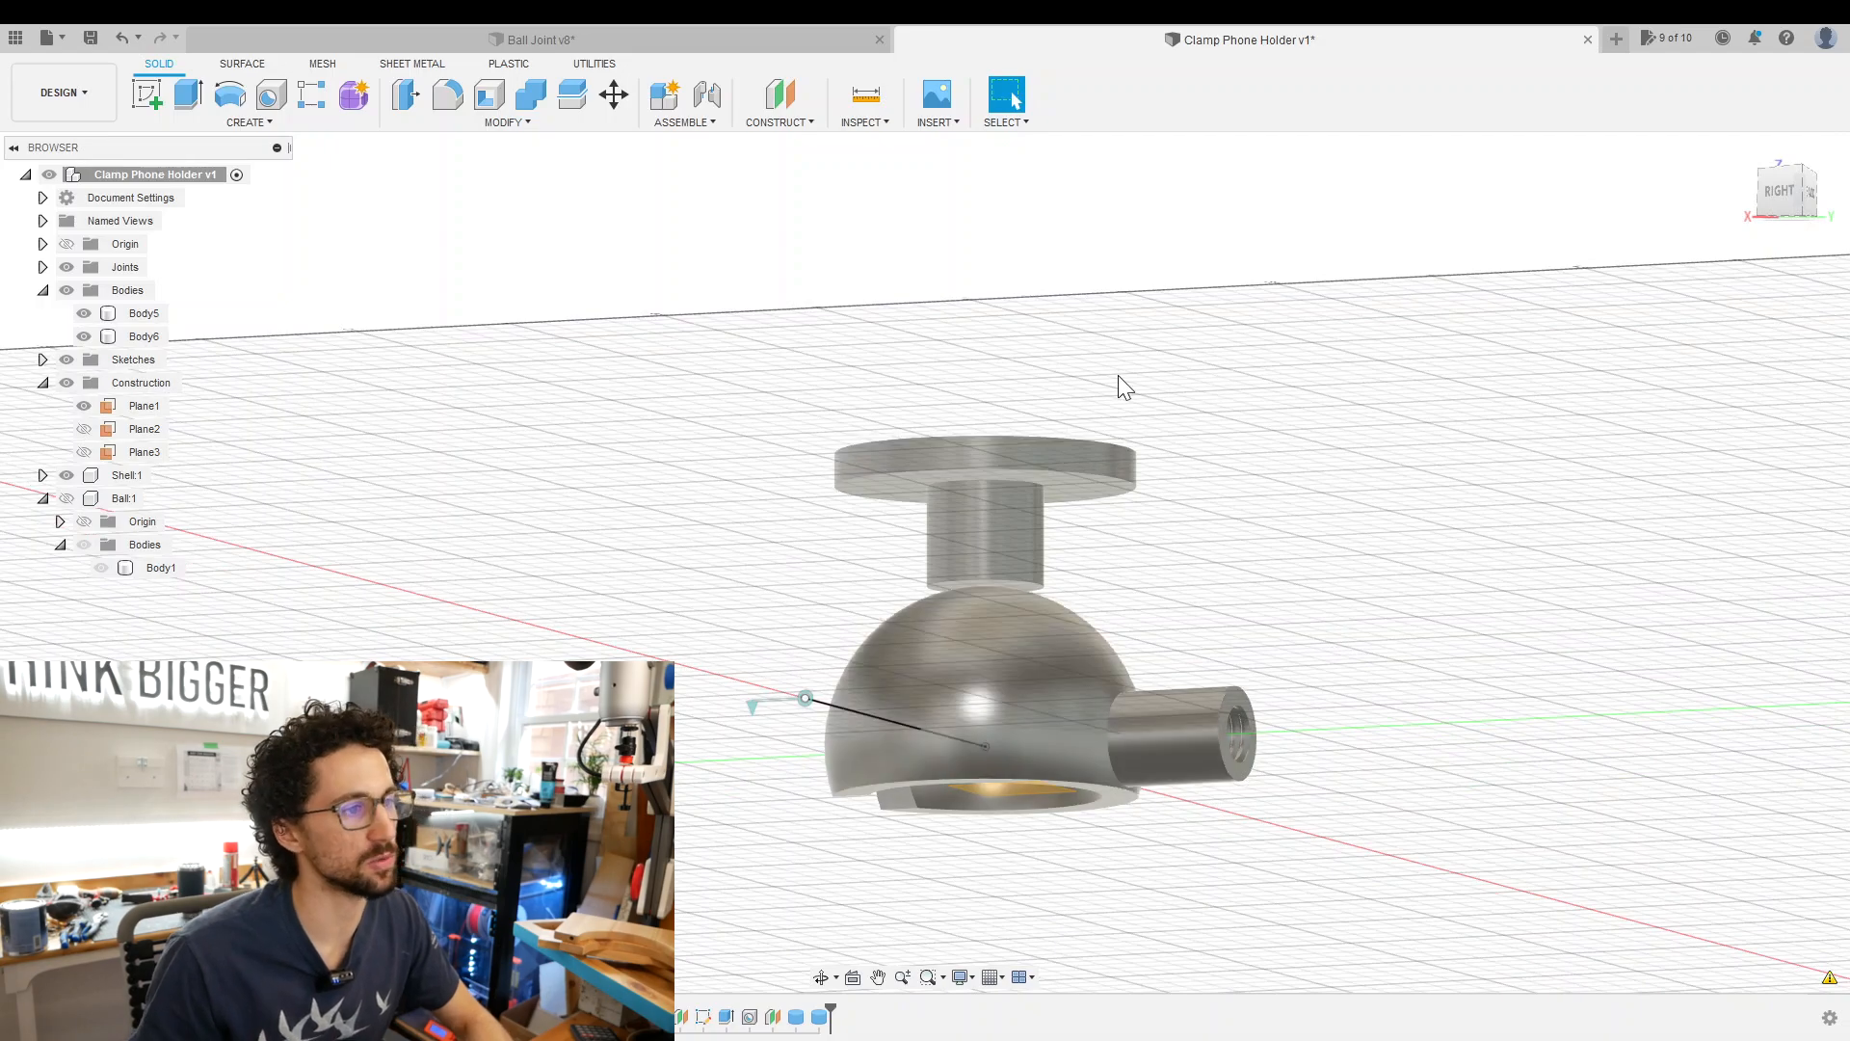
Orbit to a side view and select the stem body.
{"action": "mouse_move", "coordinate": [1120, 384]}
{"action": "middle_mouse_down", "text": "shift"}
{"action": "mouse_move", "coordinate": [1198, 463]}
{"action": "mouse_move", "coordinate": [1346, 774]}
{"action": "middle_mouse_up", "text": "shift"}
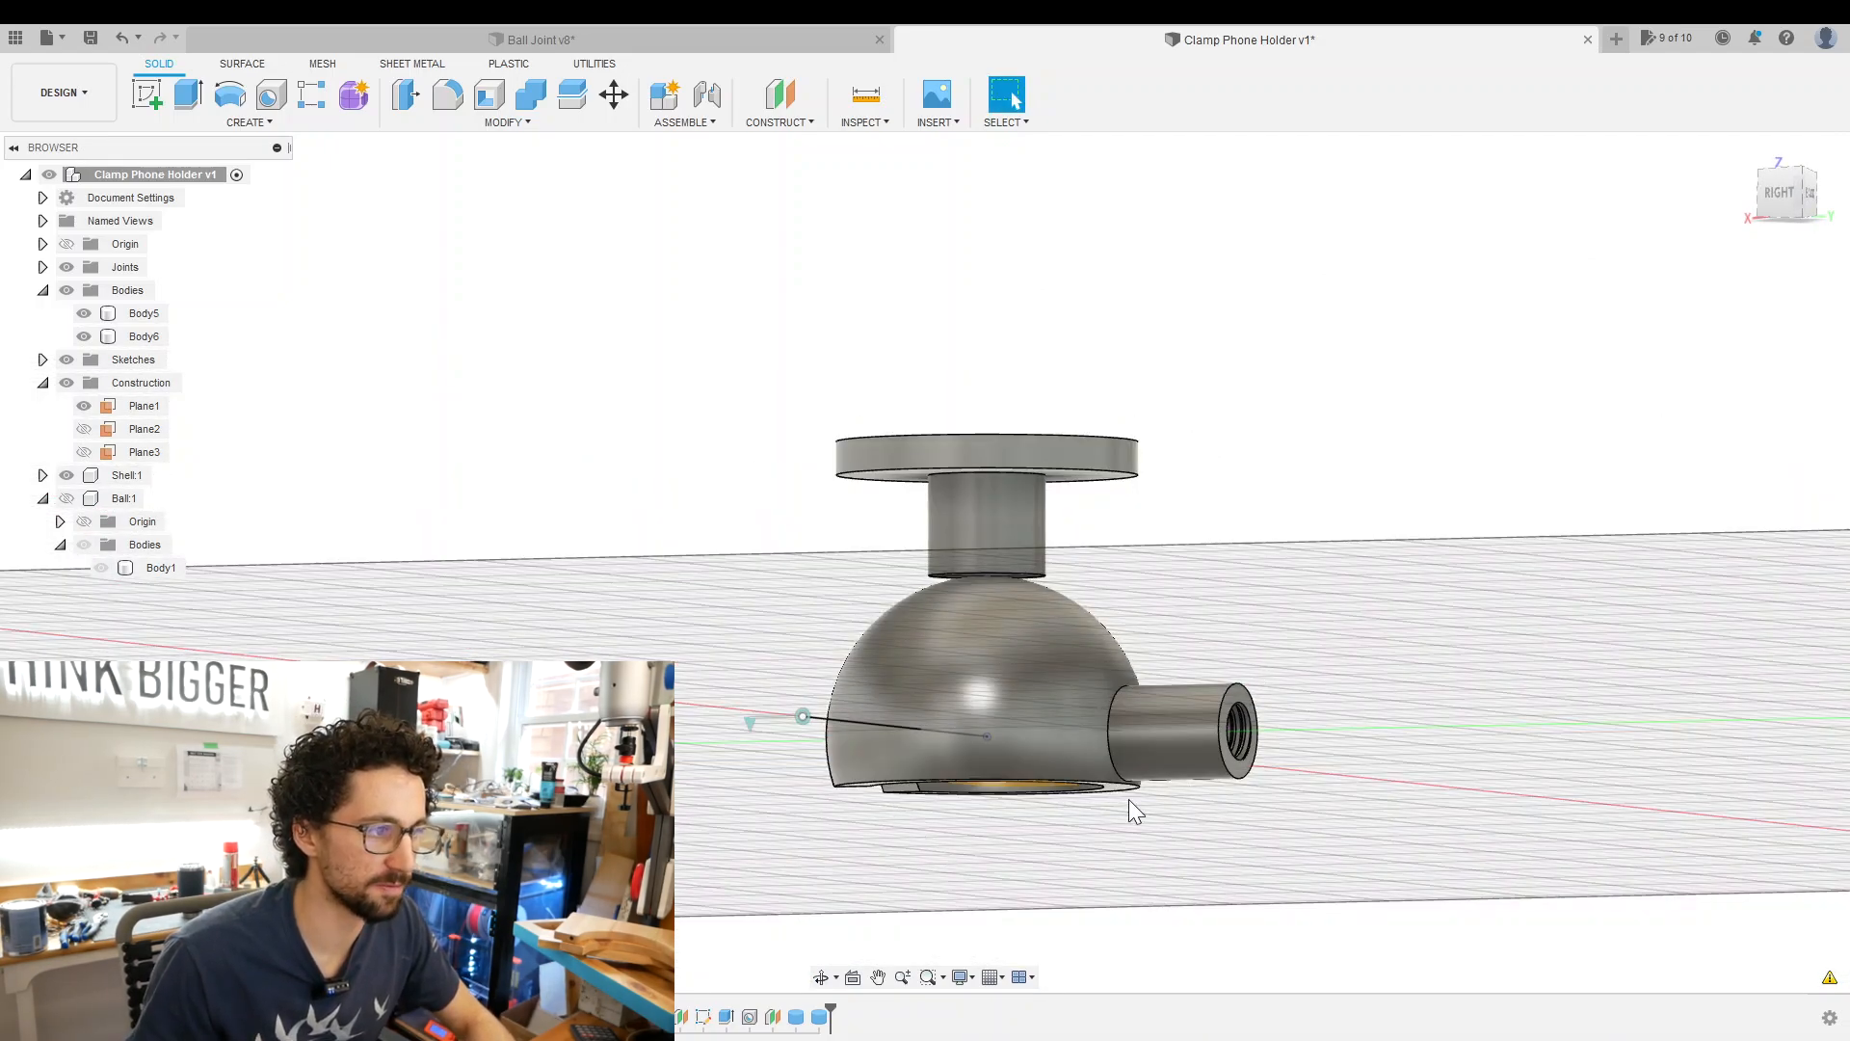
{"action": "middle_click_drag", "start_coordinate": [1236, 675], "coordinate": [1252, 661], "text": "shift"}
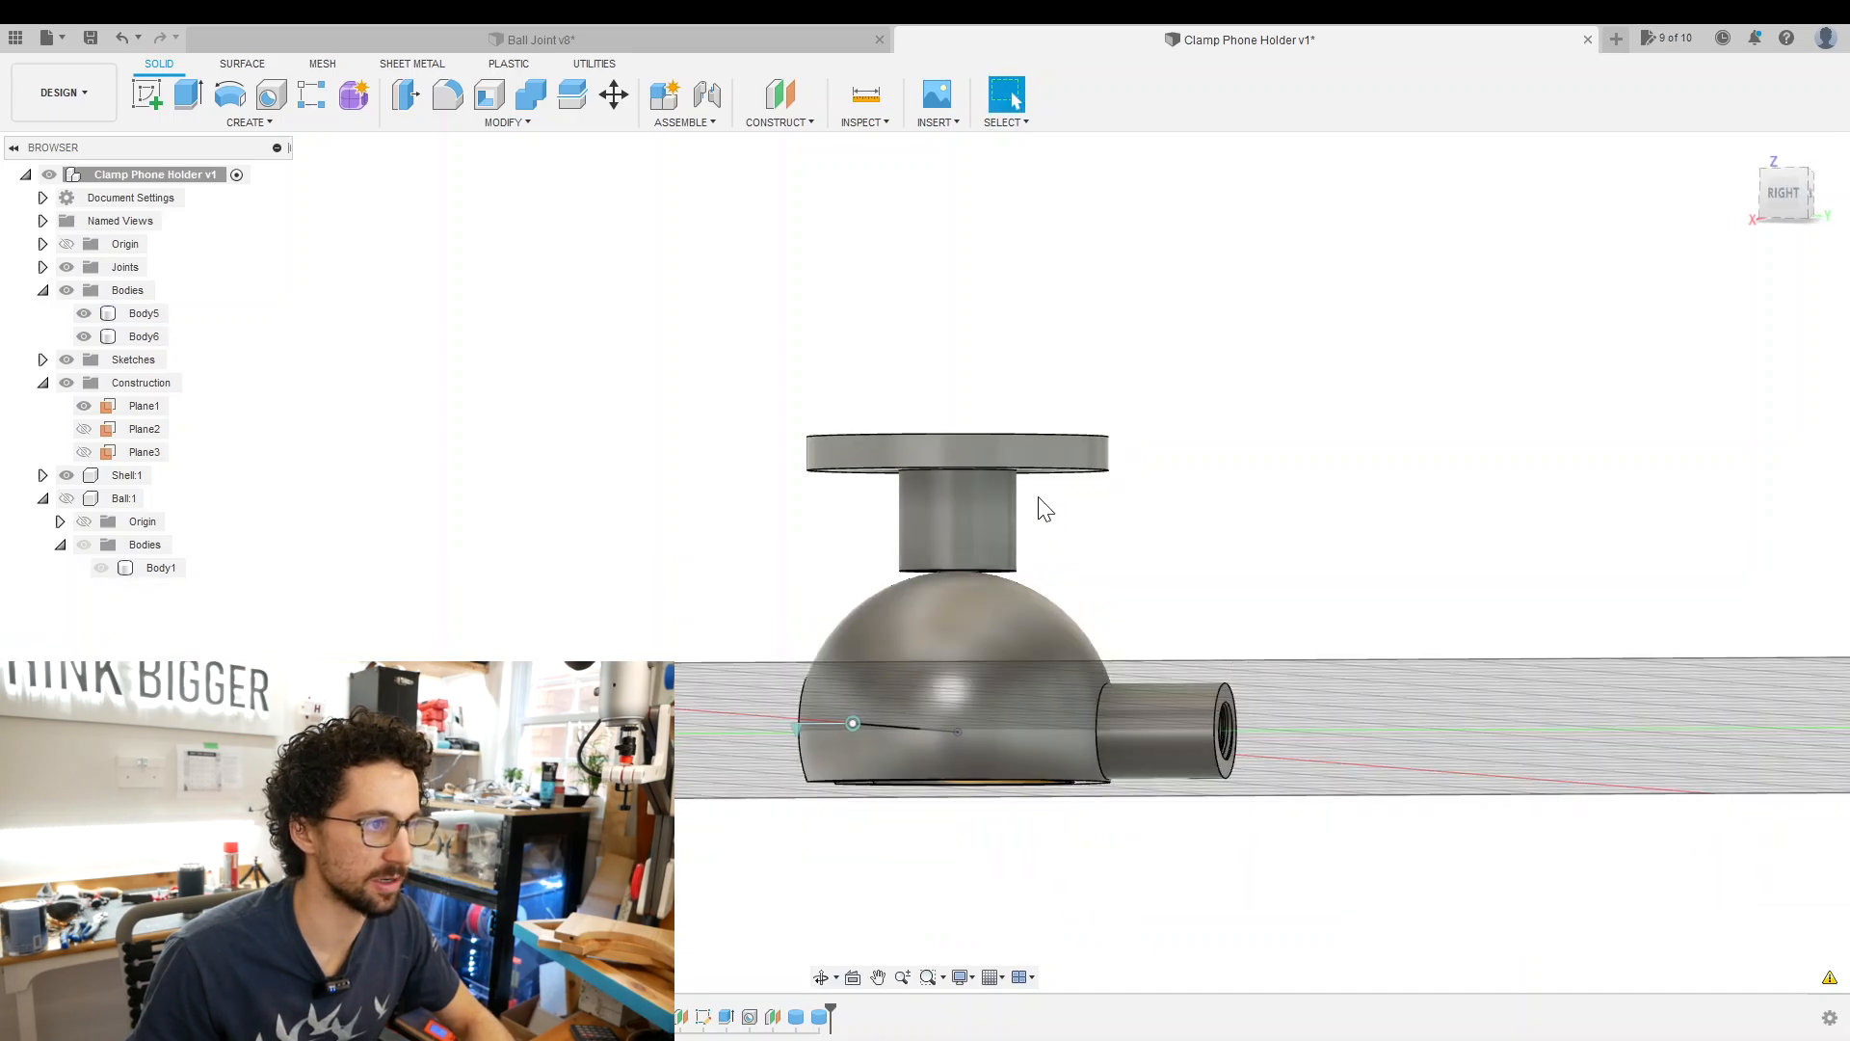
{"action": "left_click", "coordinate": [1057, 480]}
{"action": "left_click", "coordinate": [1081, 558]}
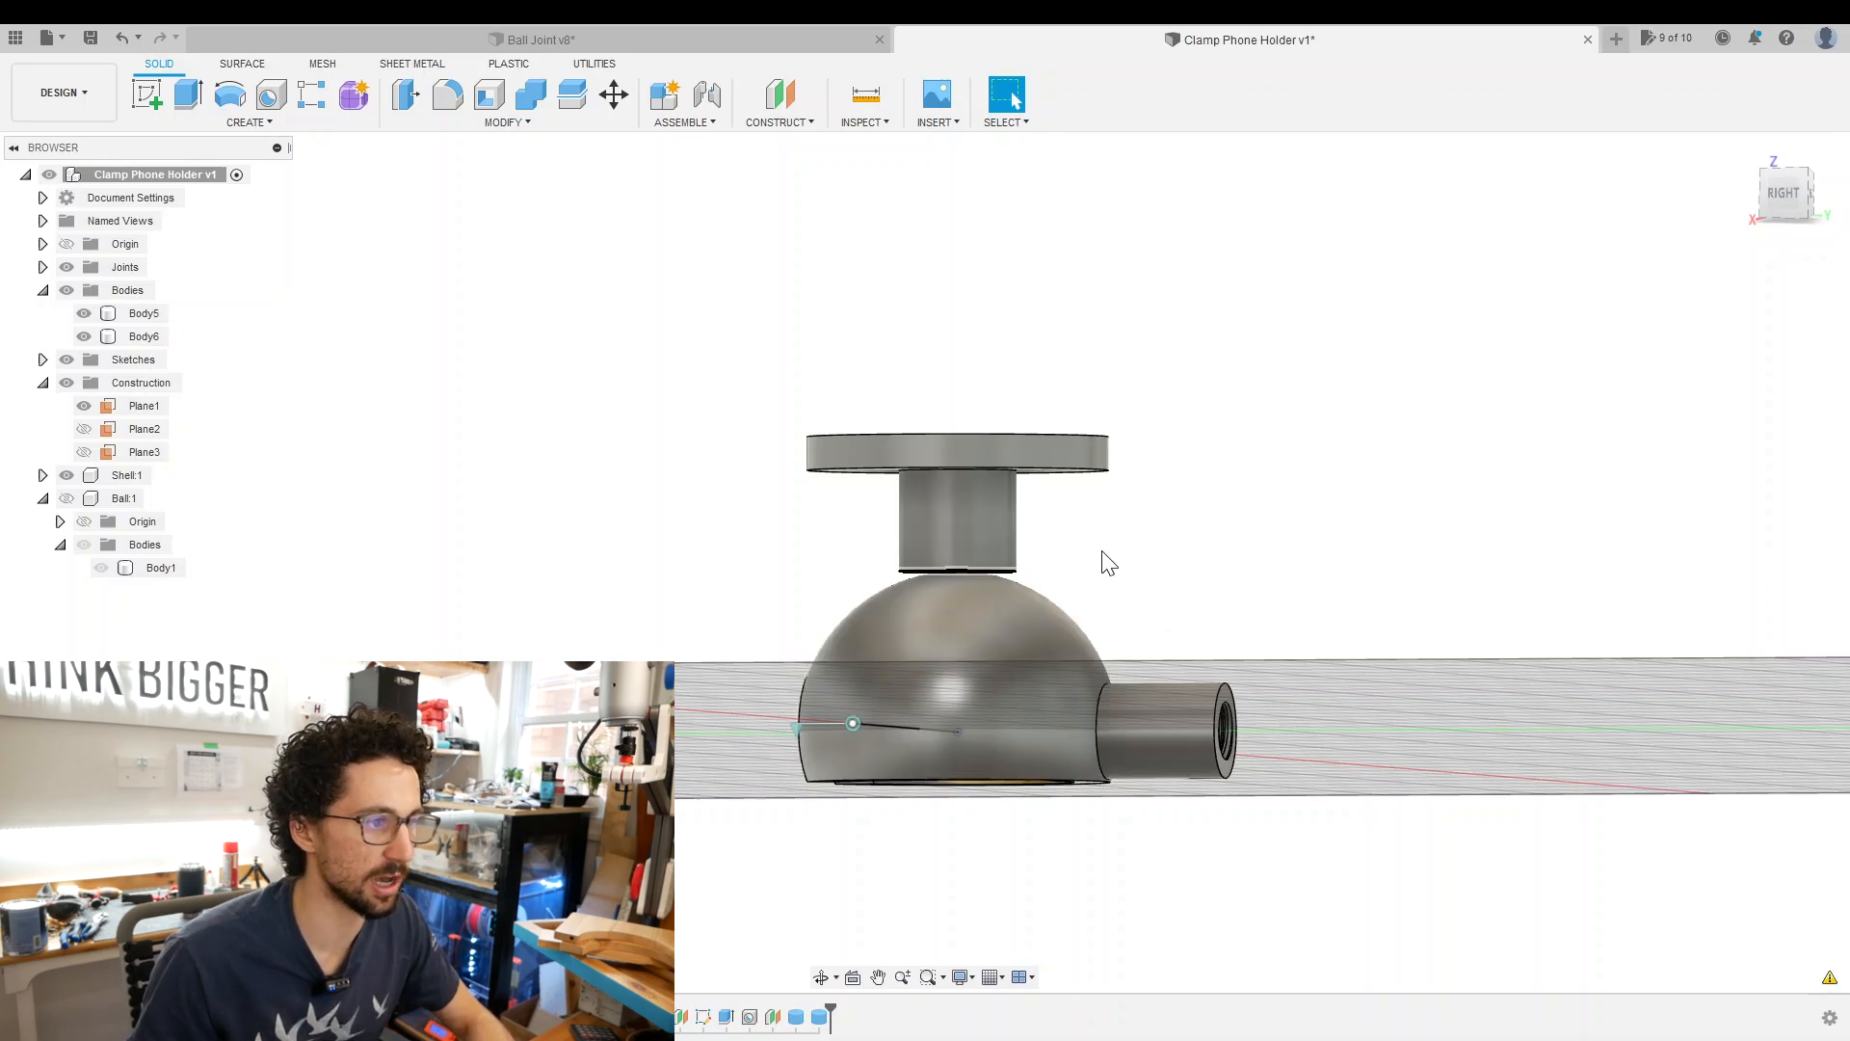
{"action": "middle_click_drag", "start_coordinate": [1099, 562], "coordinate": [1093, 530], "text": "shift"}
{"action": "scroll", "coordinate": [1008, 579], "scroll_direction": "up", "scroll_amount": 3}
{"action": "left_click", "coordinate": [1057, 577]}
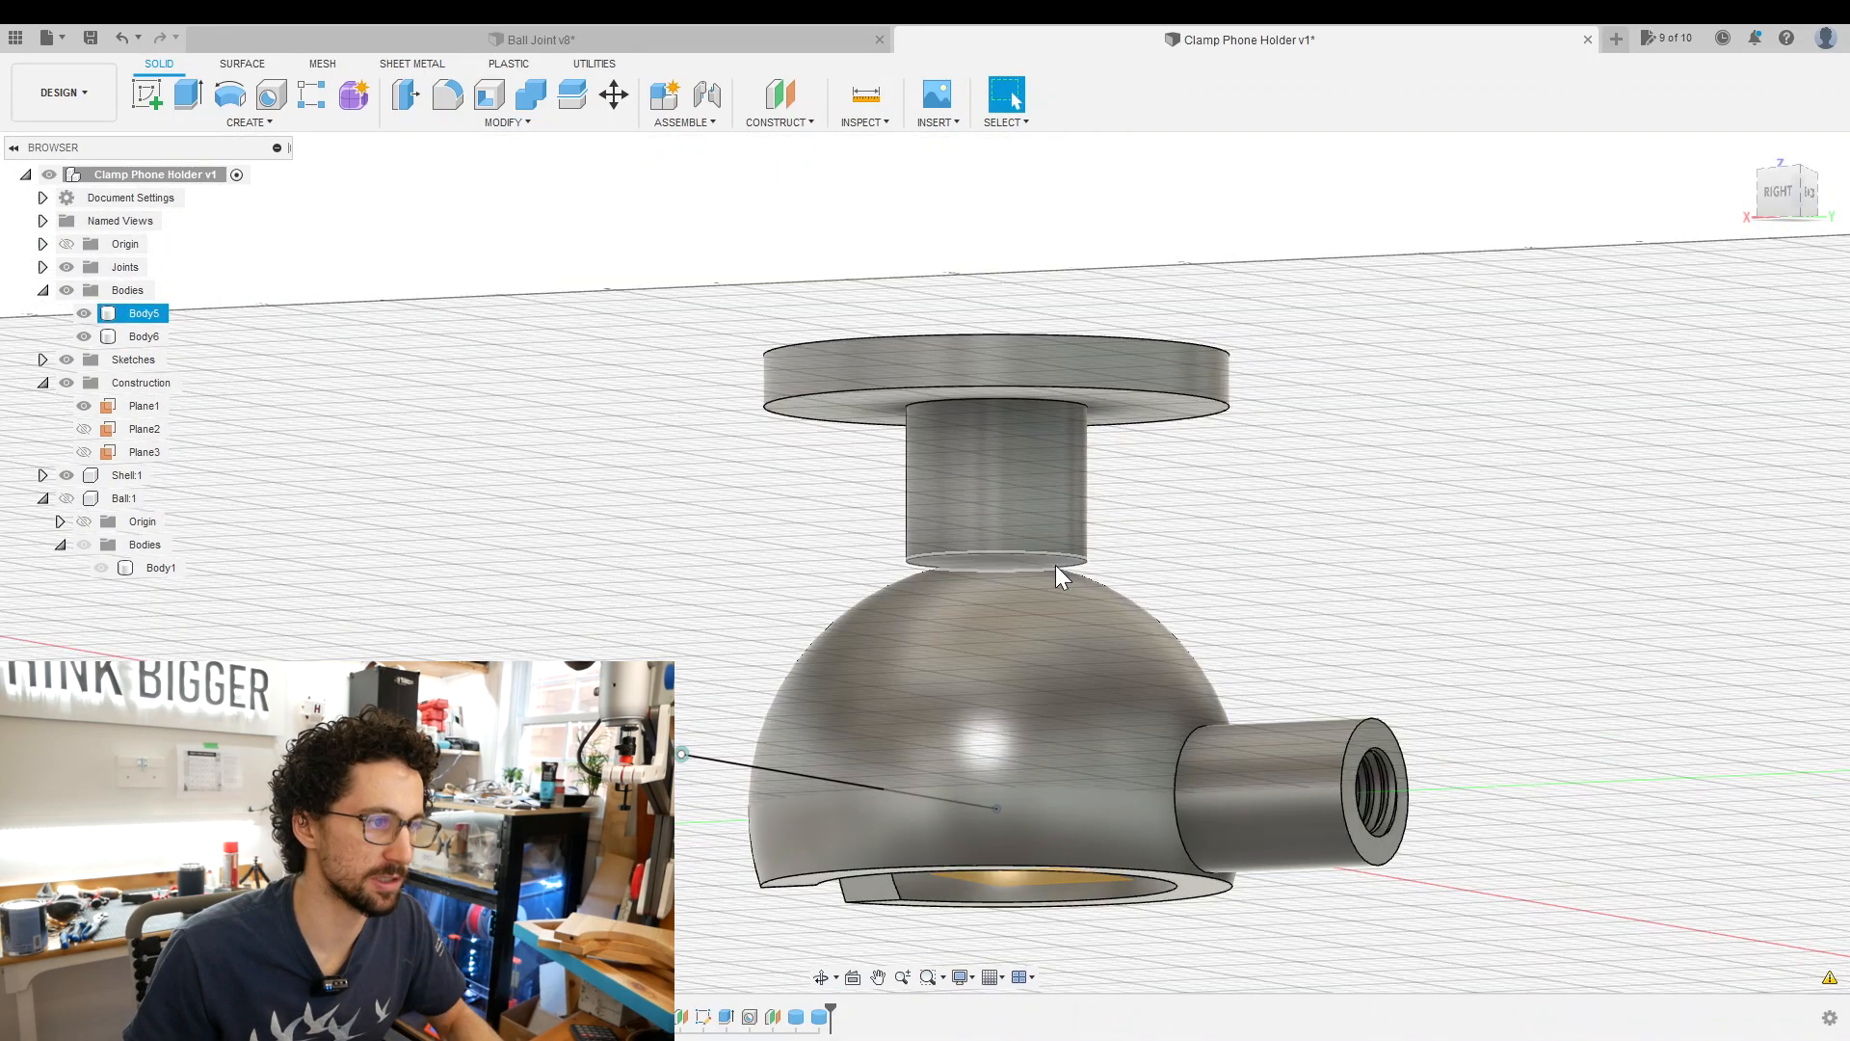
{"action": "scroll", "coordinate": [1076, 567], "scroll_direction": "up", "scroll_amount": 3}
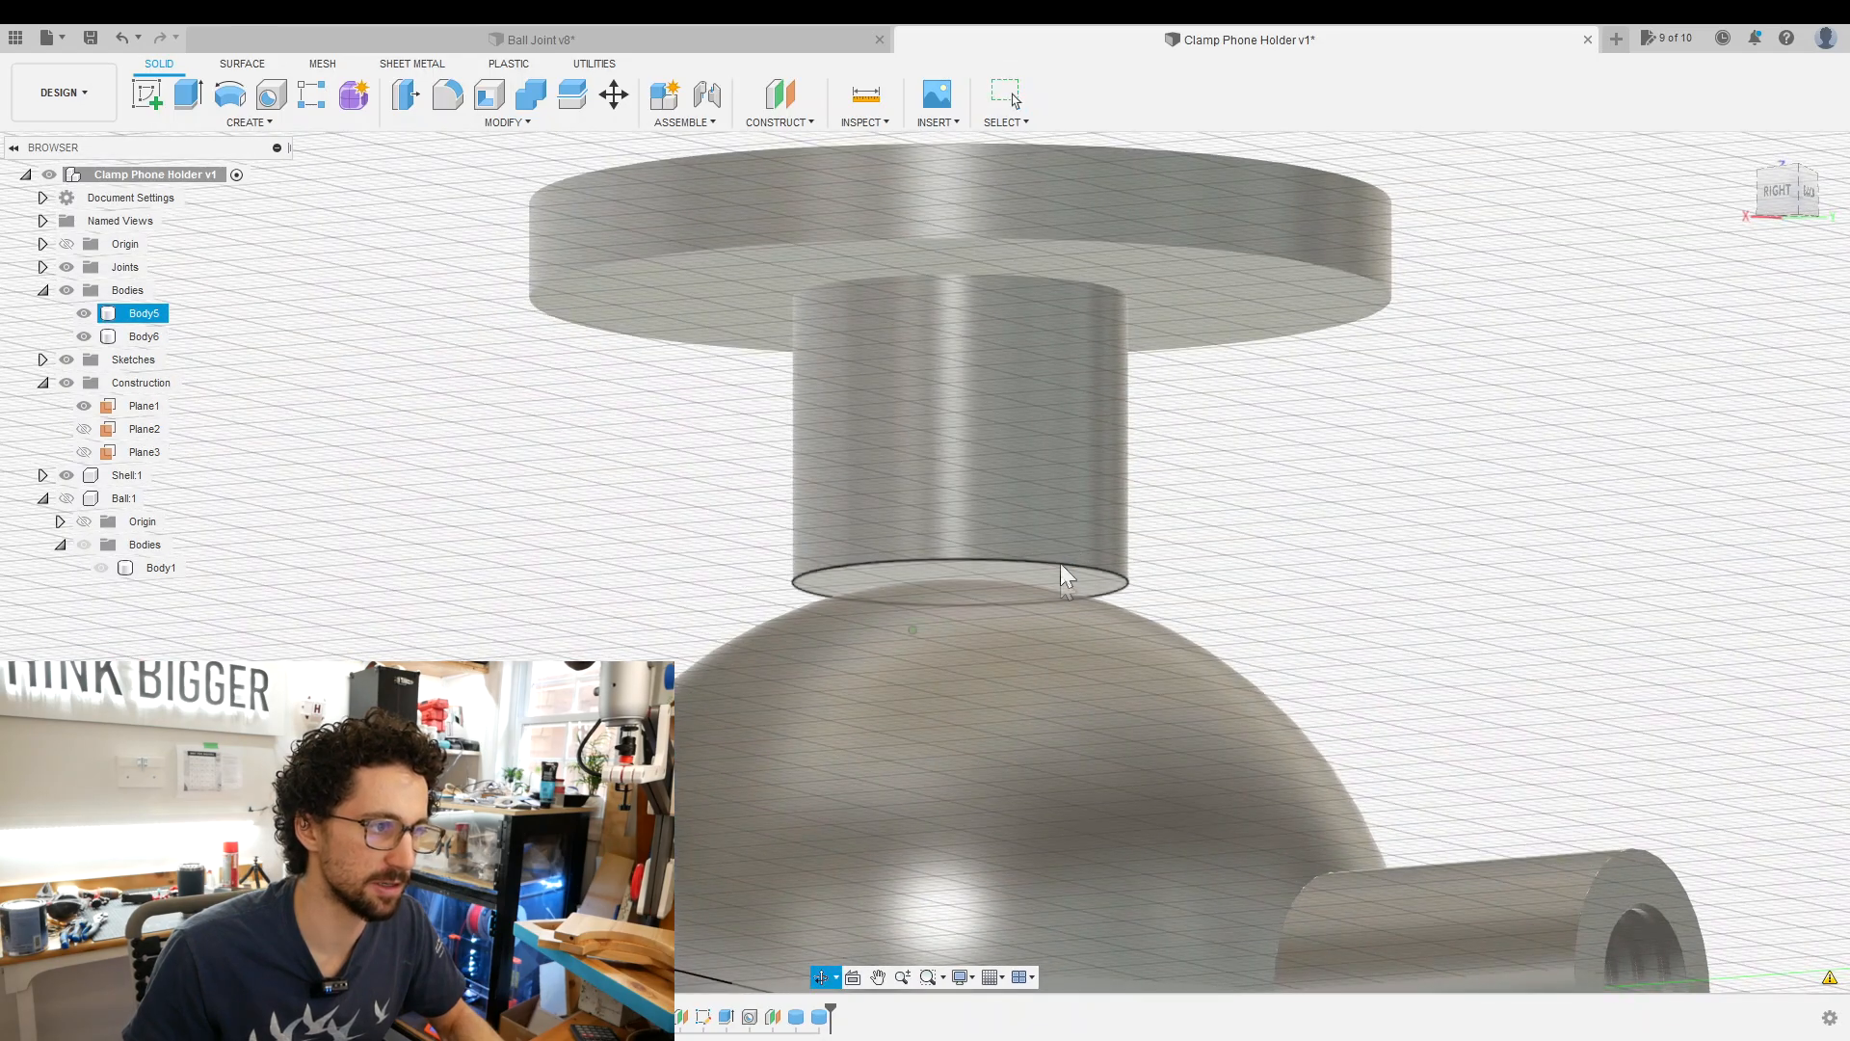
Extrude the neck's bottom face 0.06 in with Join, then cut the stem body from the shell.
{"action": "key", "text": "e"}
{"action": "left_click", "coordinate": [1125, 579]}
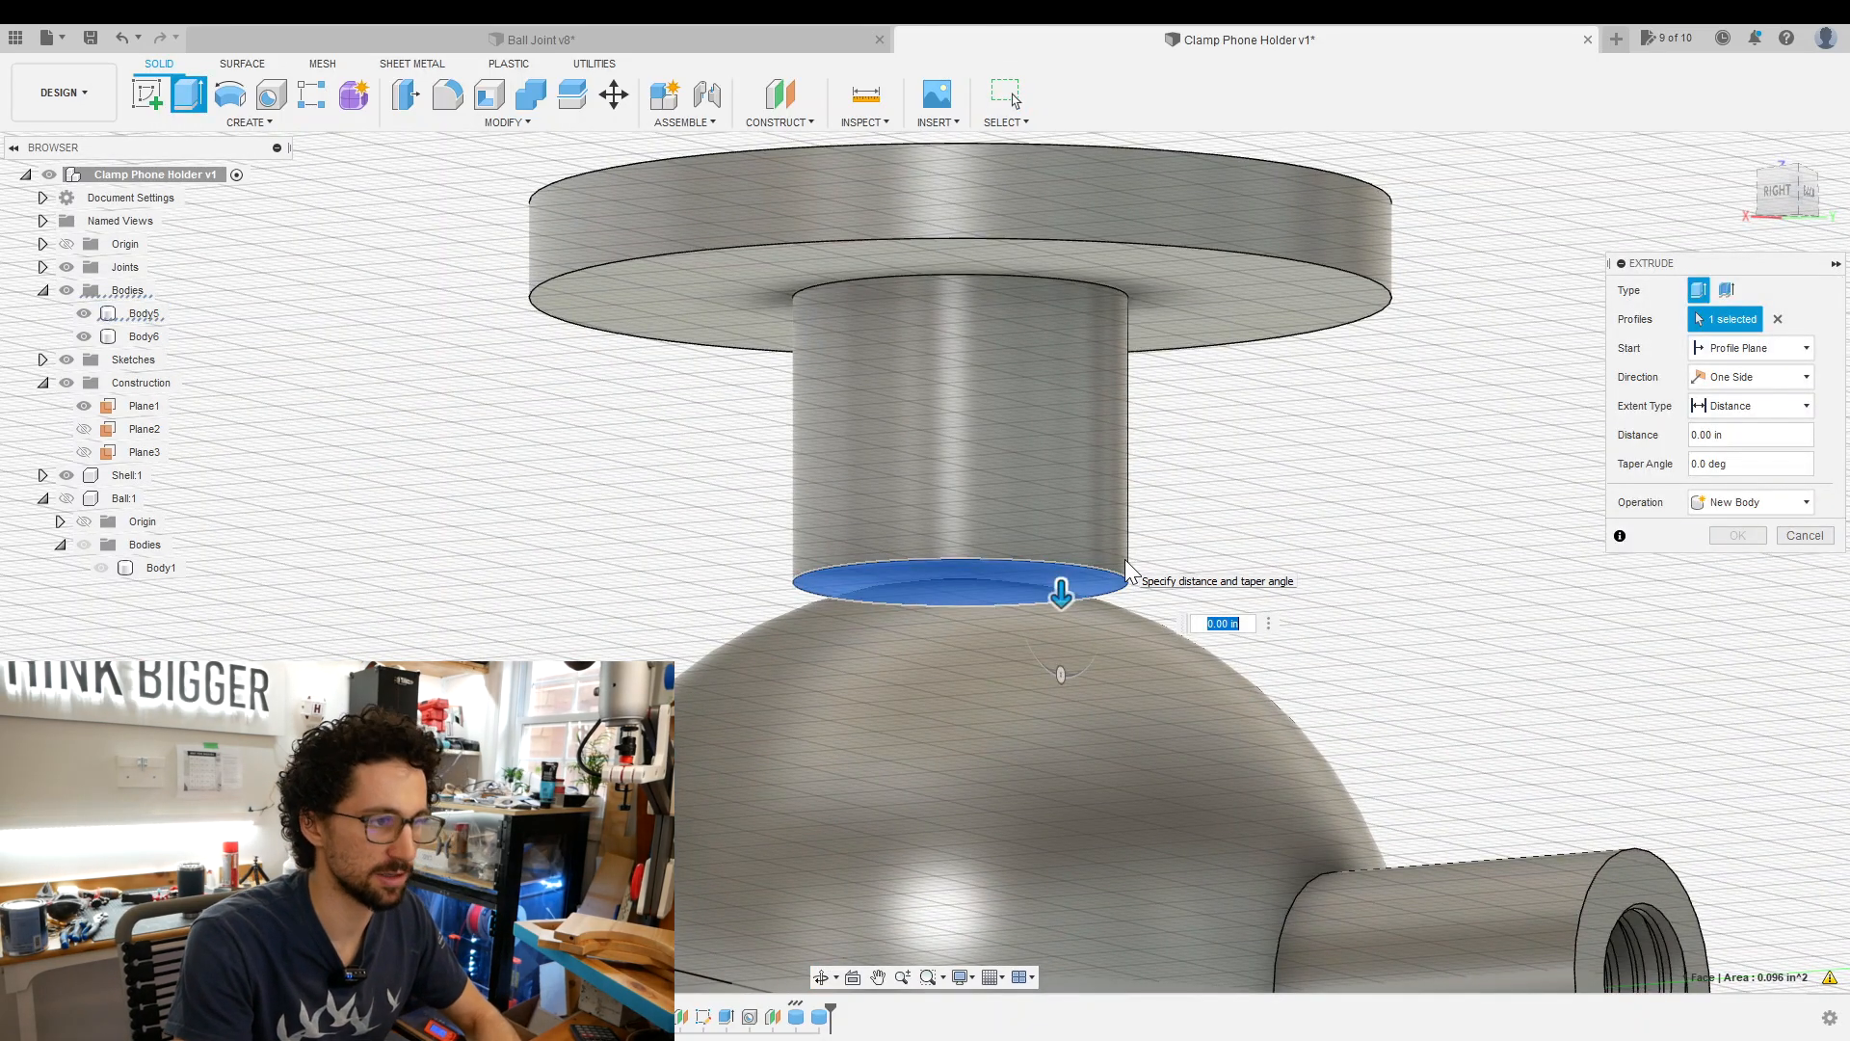
{"action": "type", "text": "0.06"}
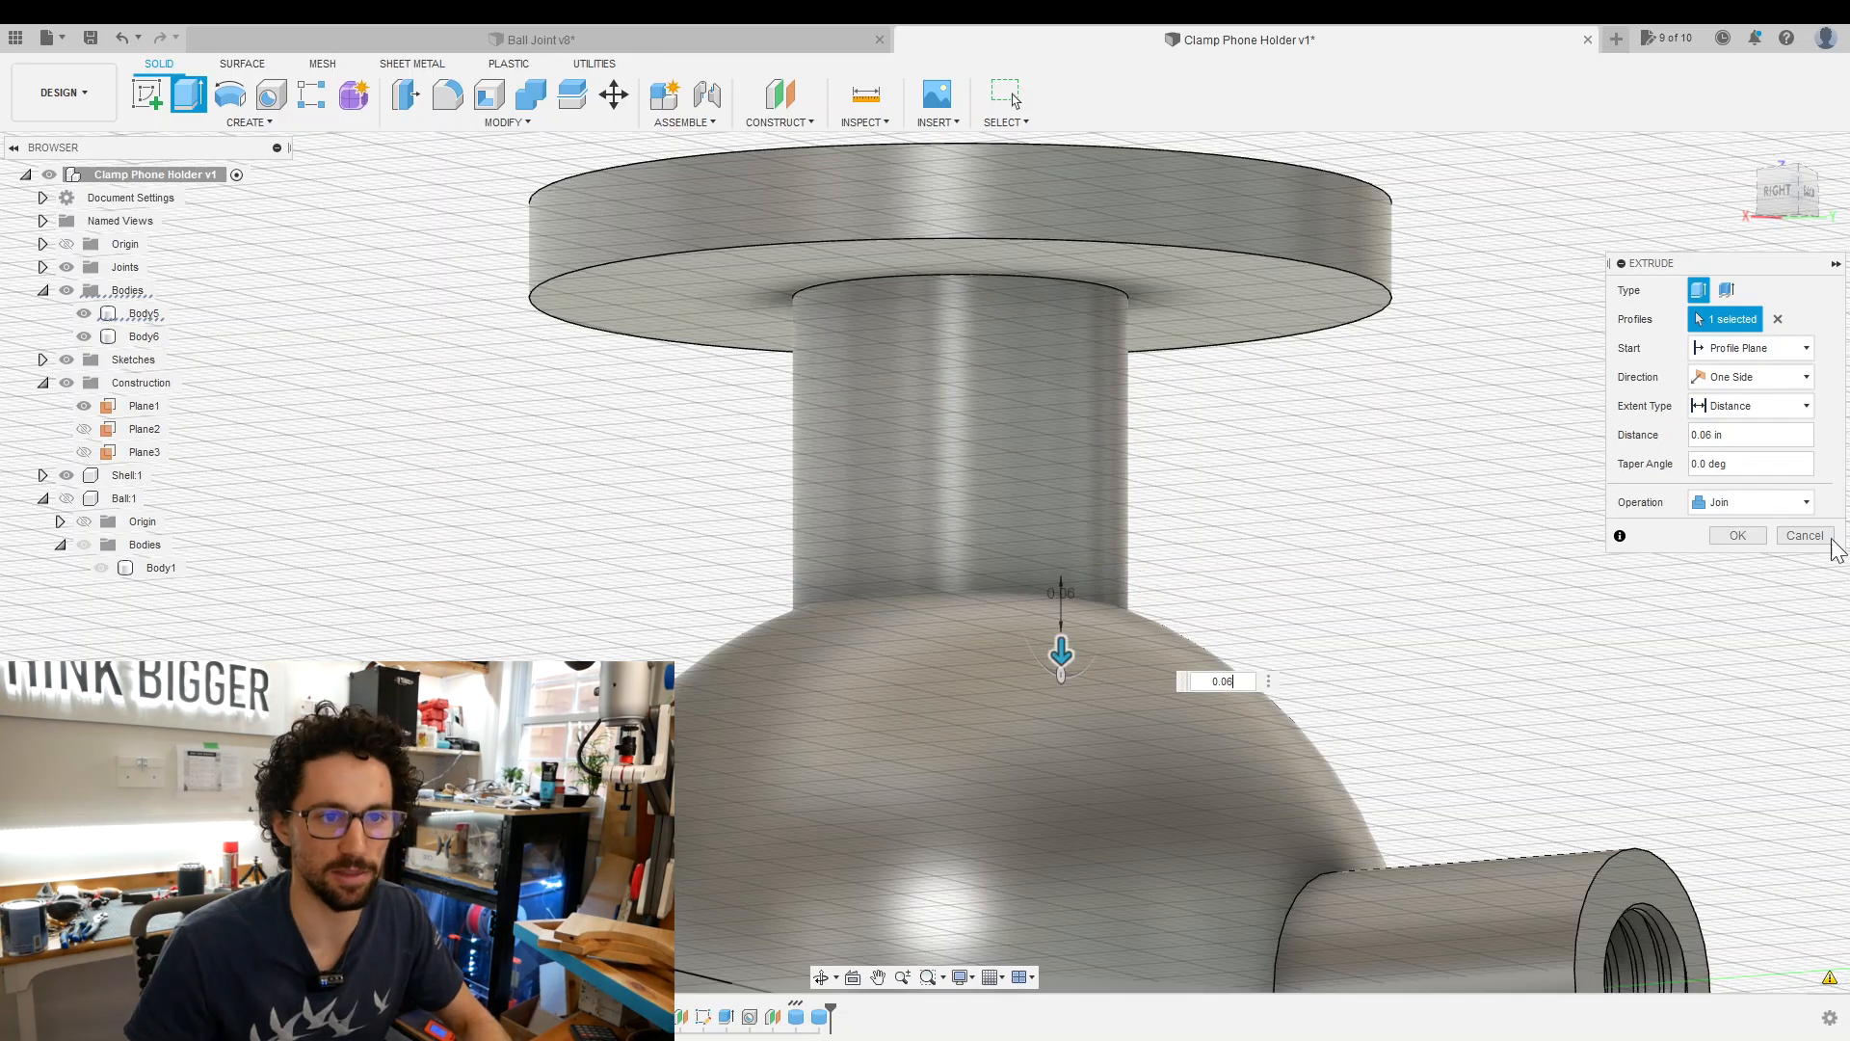
{"action": "left_click", "coordinate": [1755, 501]}
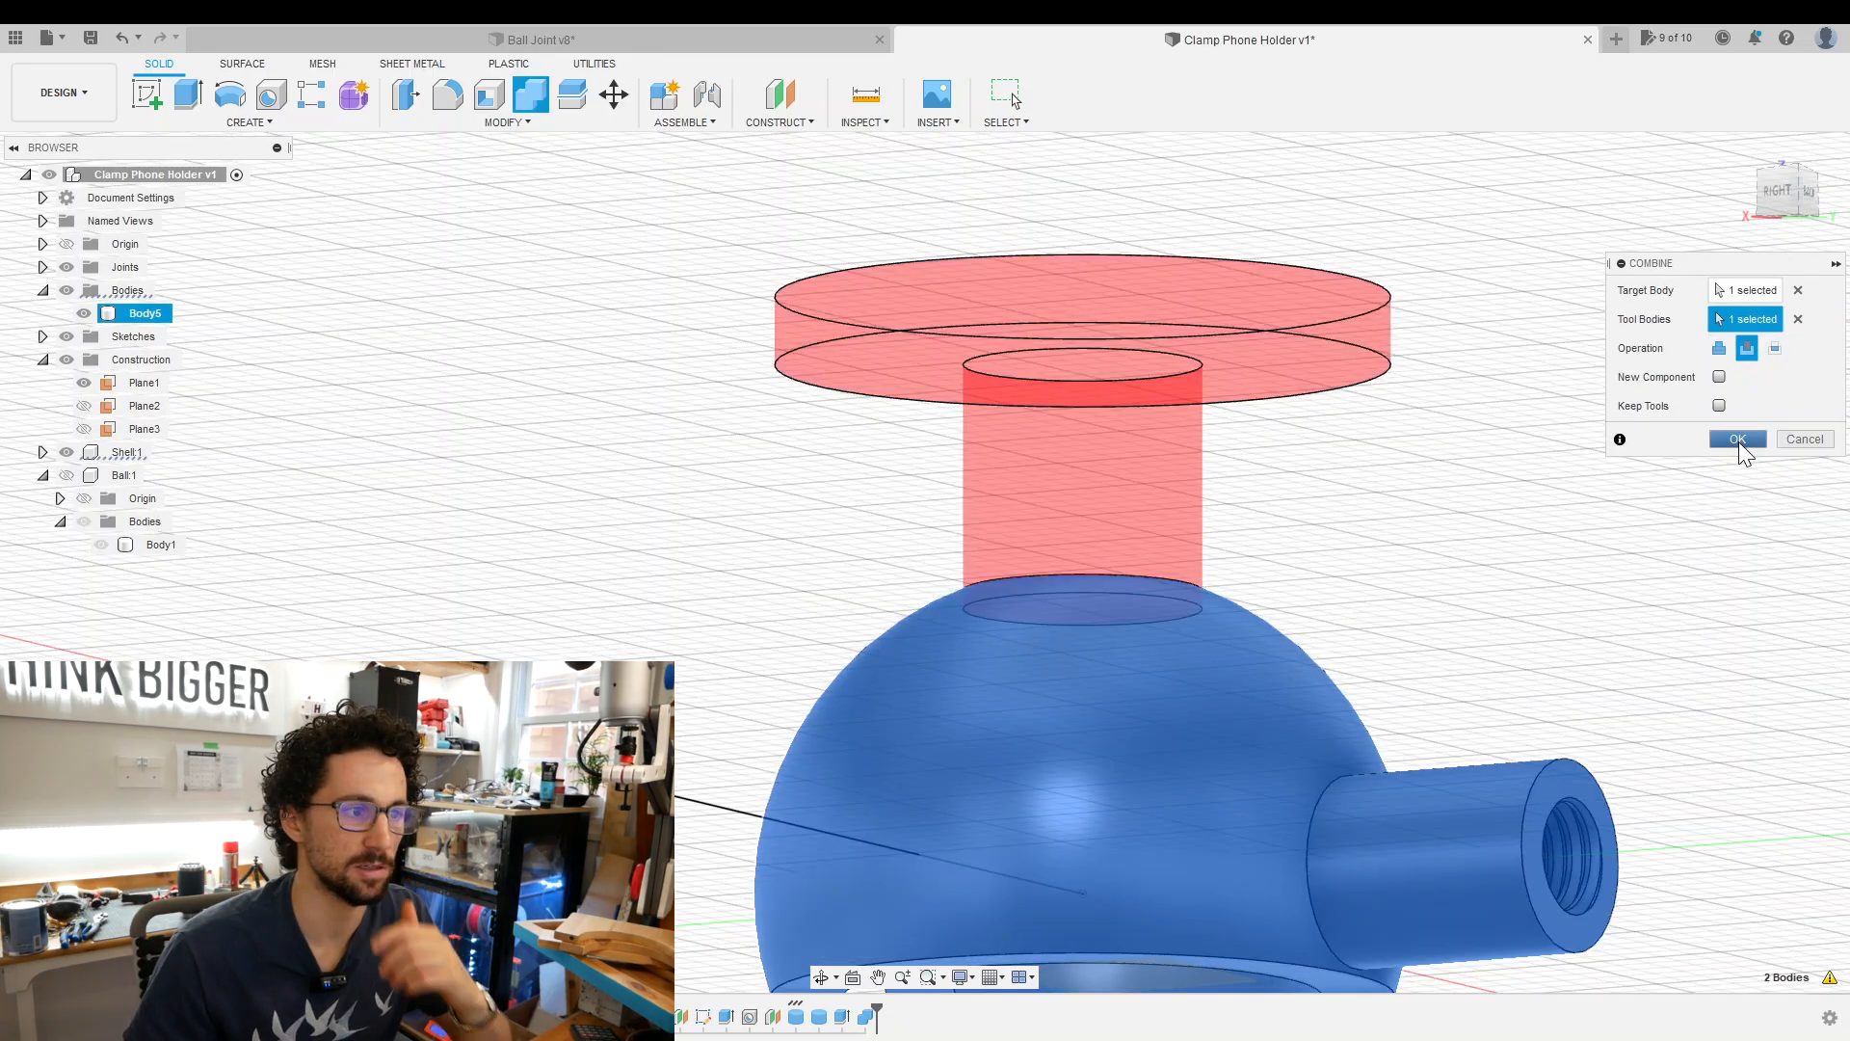
{"action": "left_click", "coordinate": [1739, 441]}
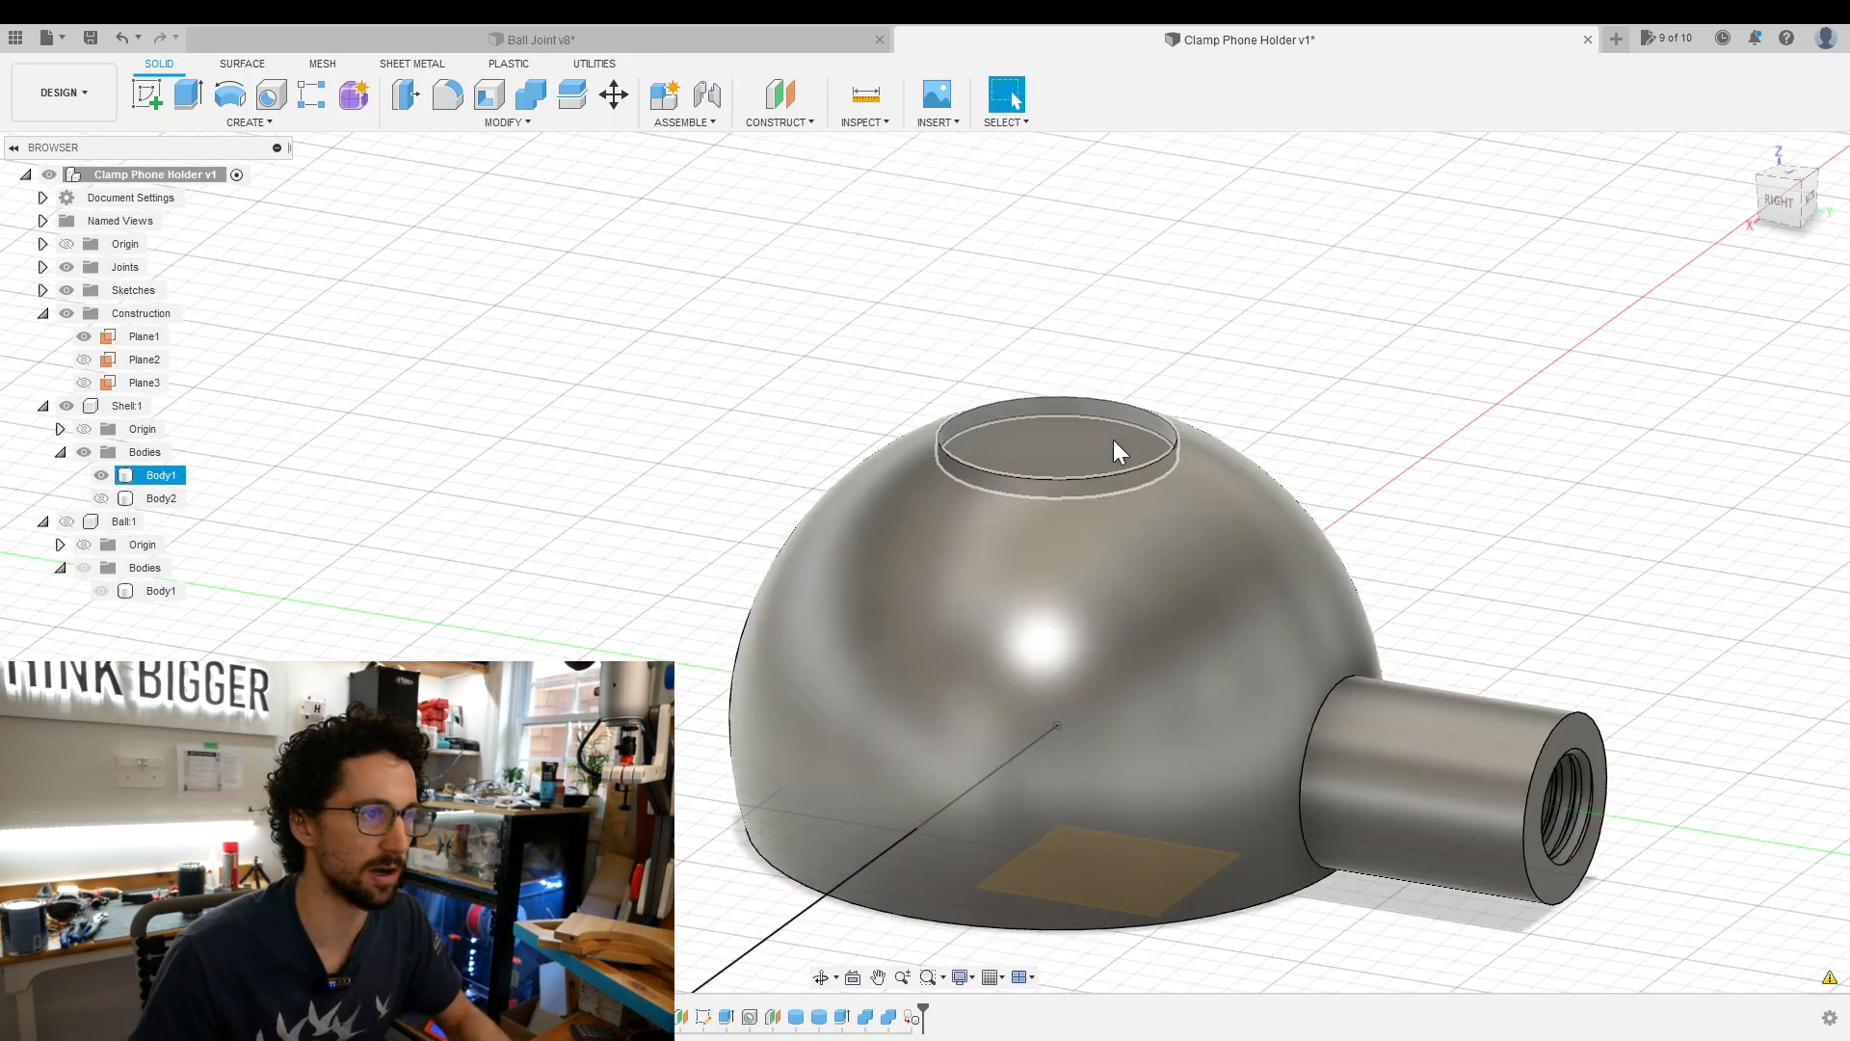
{"action": "scroll", "coordinate": [1343, 496], "scroll_direction": "down", "scroll_amount": 2}
{"action": "scroll", "coordinate": [1410, 527], "scroll_direction": "down", "scroll_amount": 2}
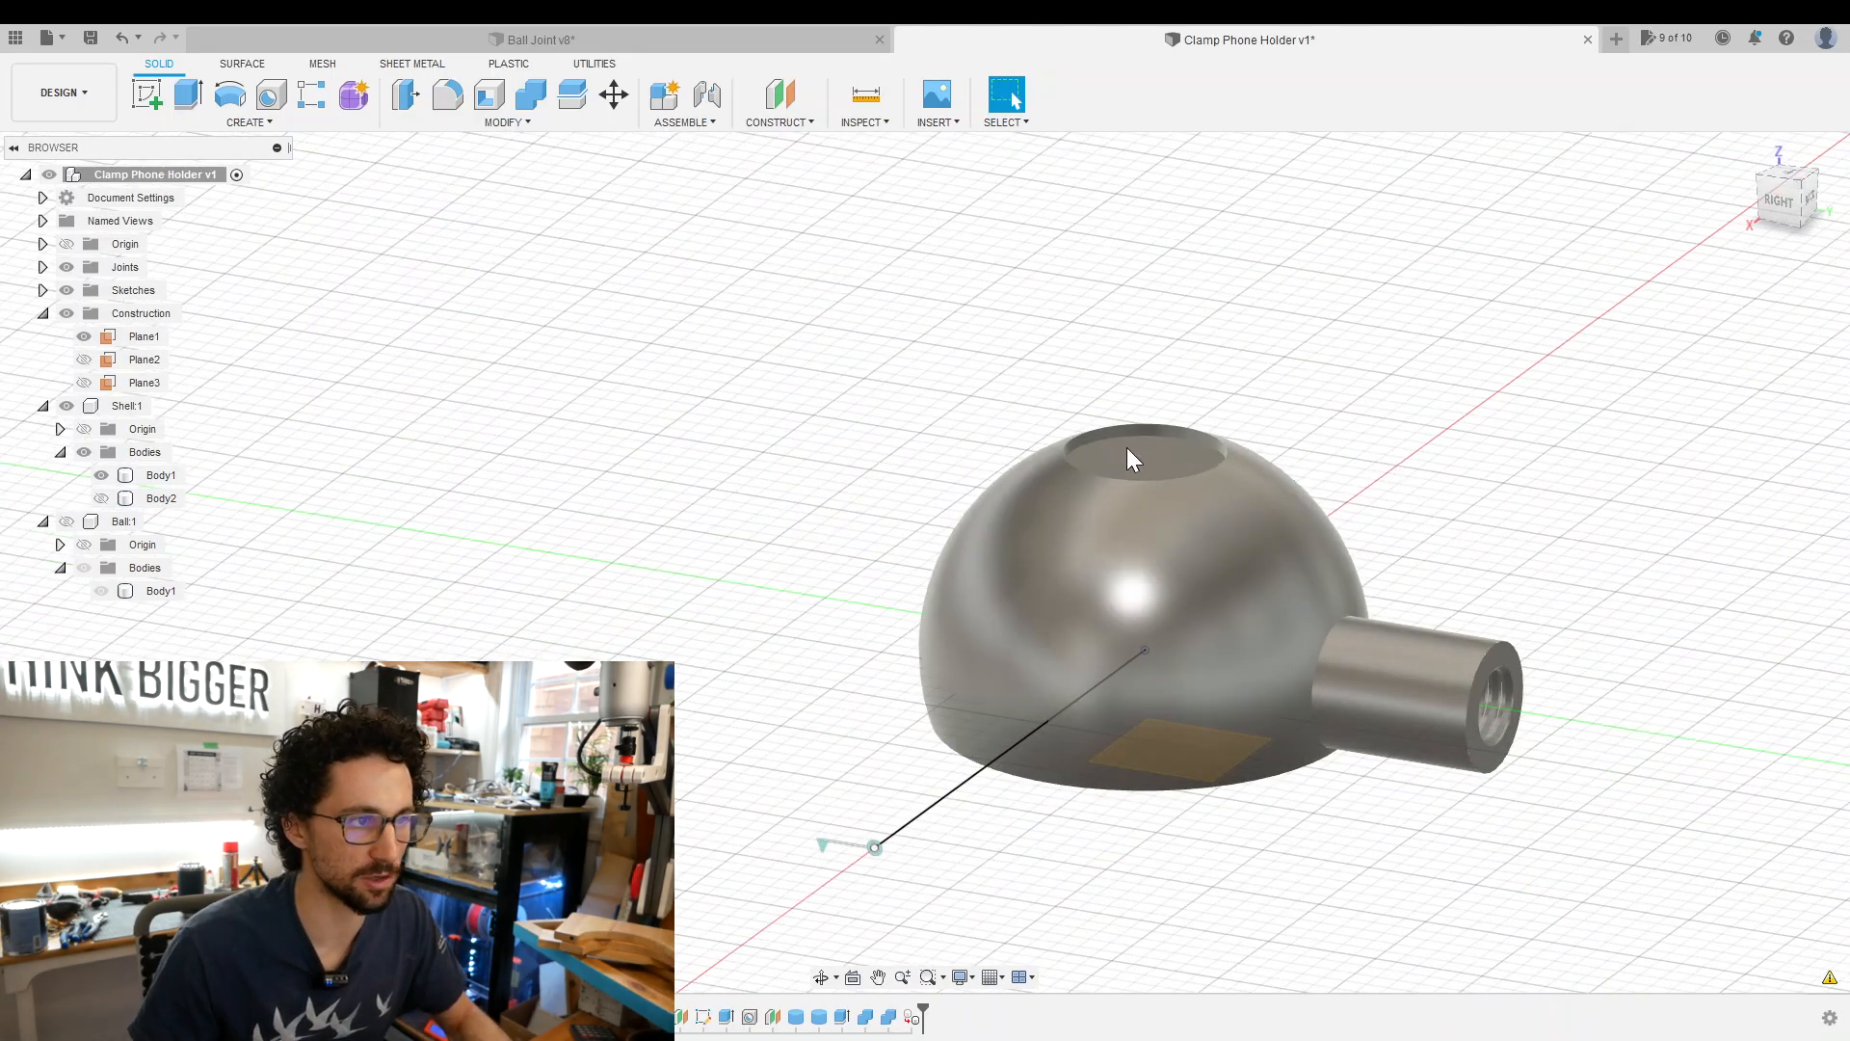
Offset the shell's top hole face by -Gap, widening it from 0.175 to 0.18 in radius.
{"action": "middle_click_drag", "start_coordinate": [1388, 421], "coordinate": [1334, 450]}
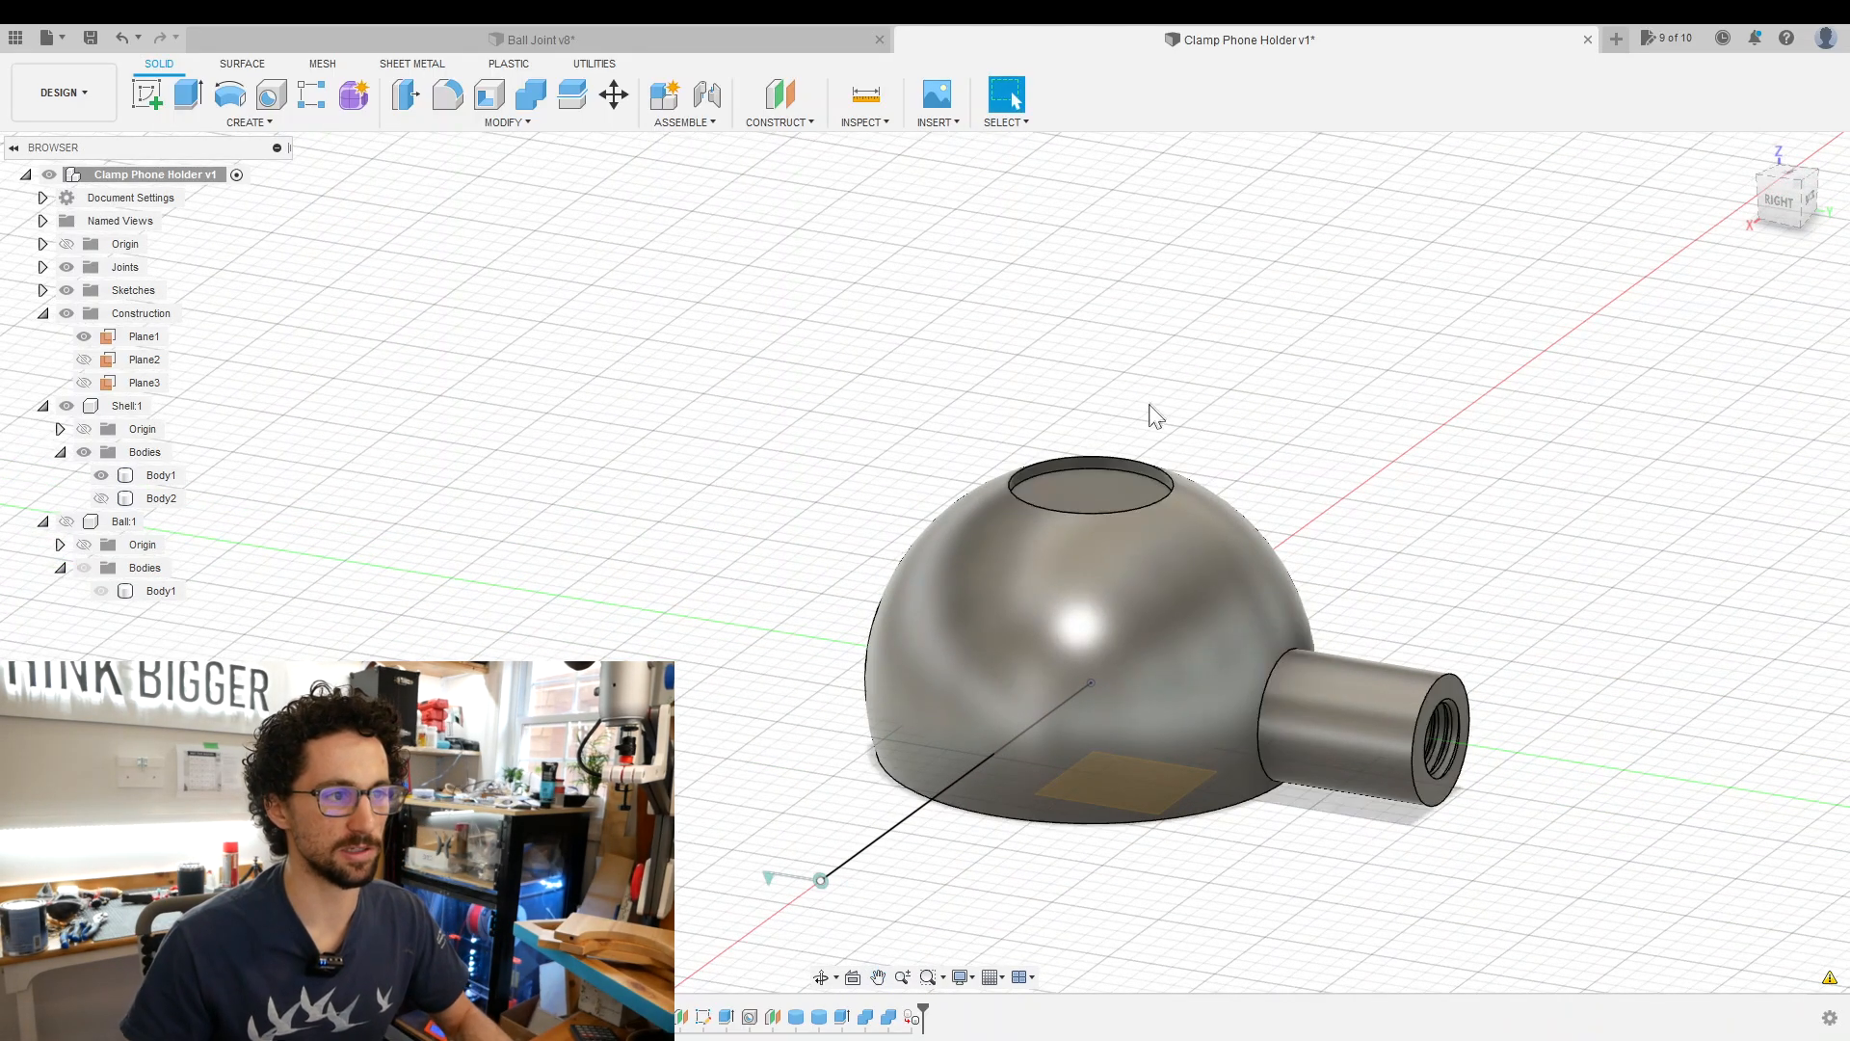
{"action": "scroll", "coordinate": [1150, 418], "scroll_direction": "up", "scroll_amount": 2}
{"action": "scroll", "coordinate": [1142, 420], "scroll_direction": "up", "scroll_amount": 2}
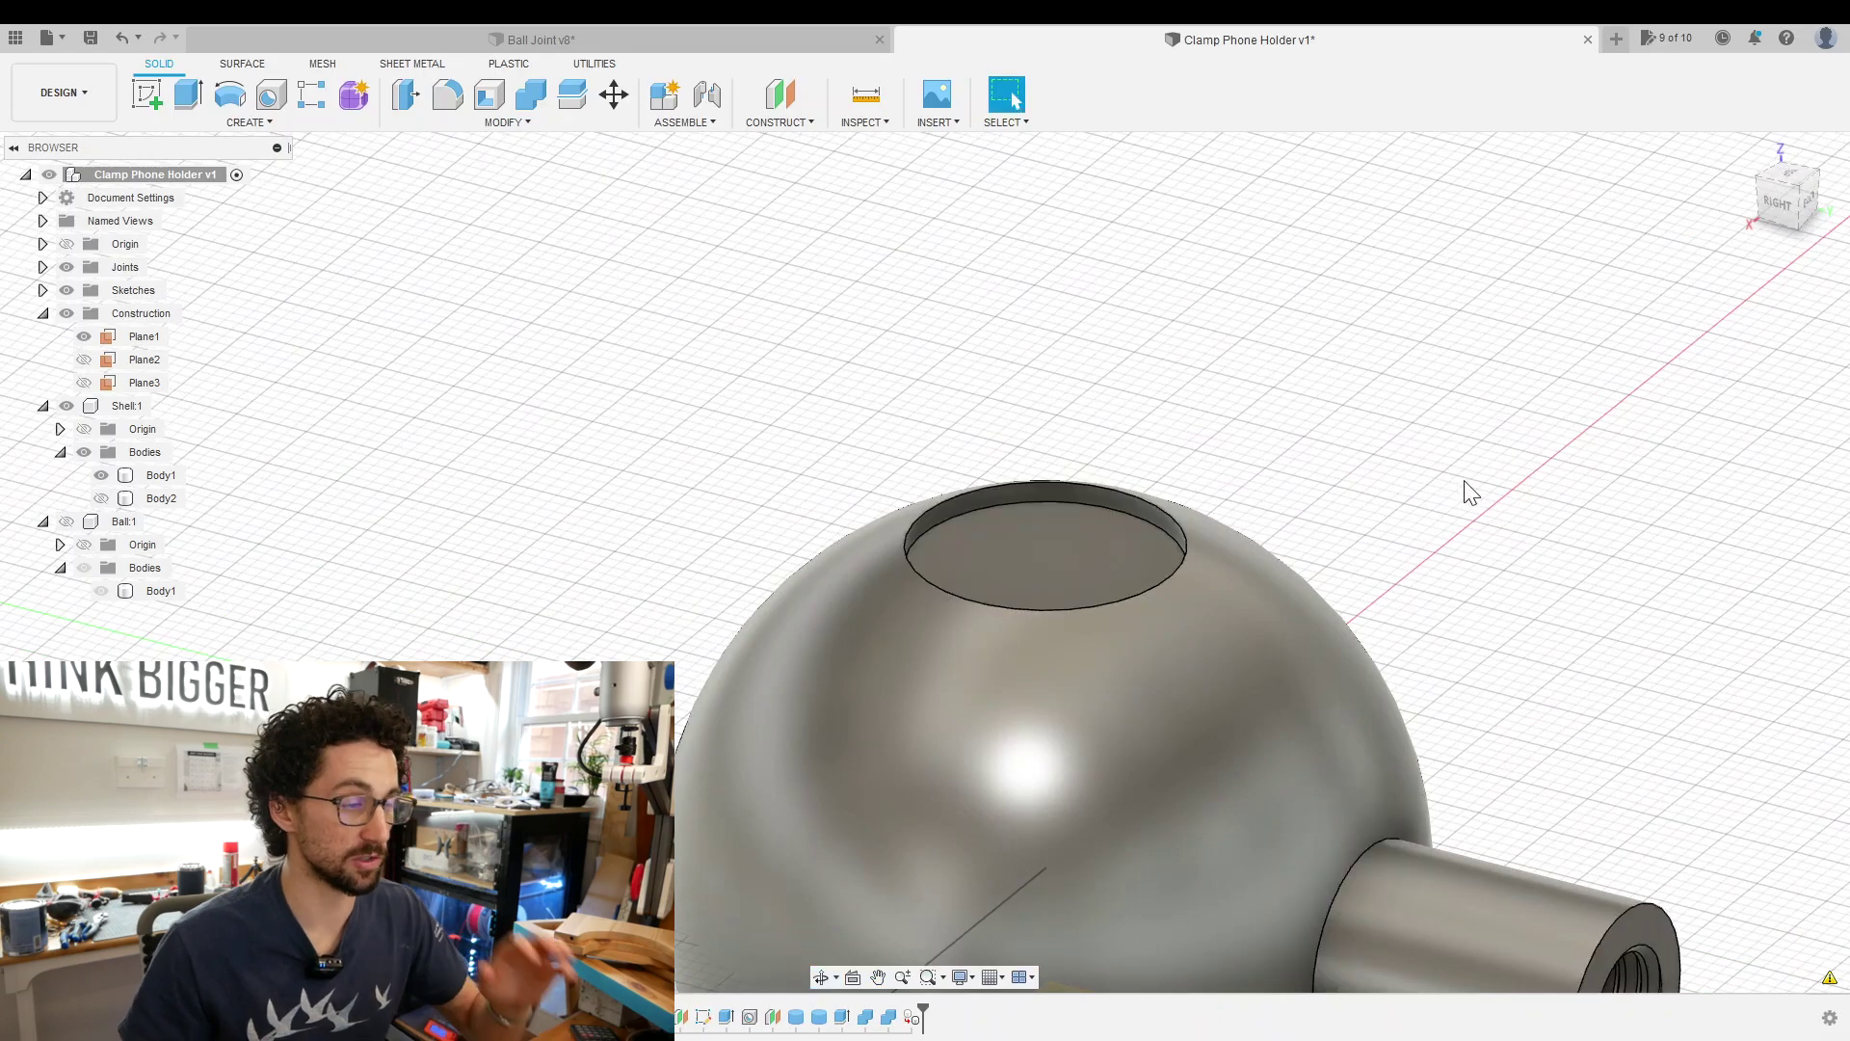
{"action": "left_click", "coordinate": [1103, 496]}
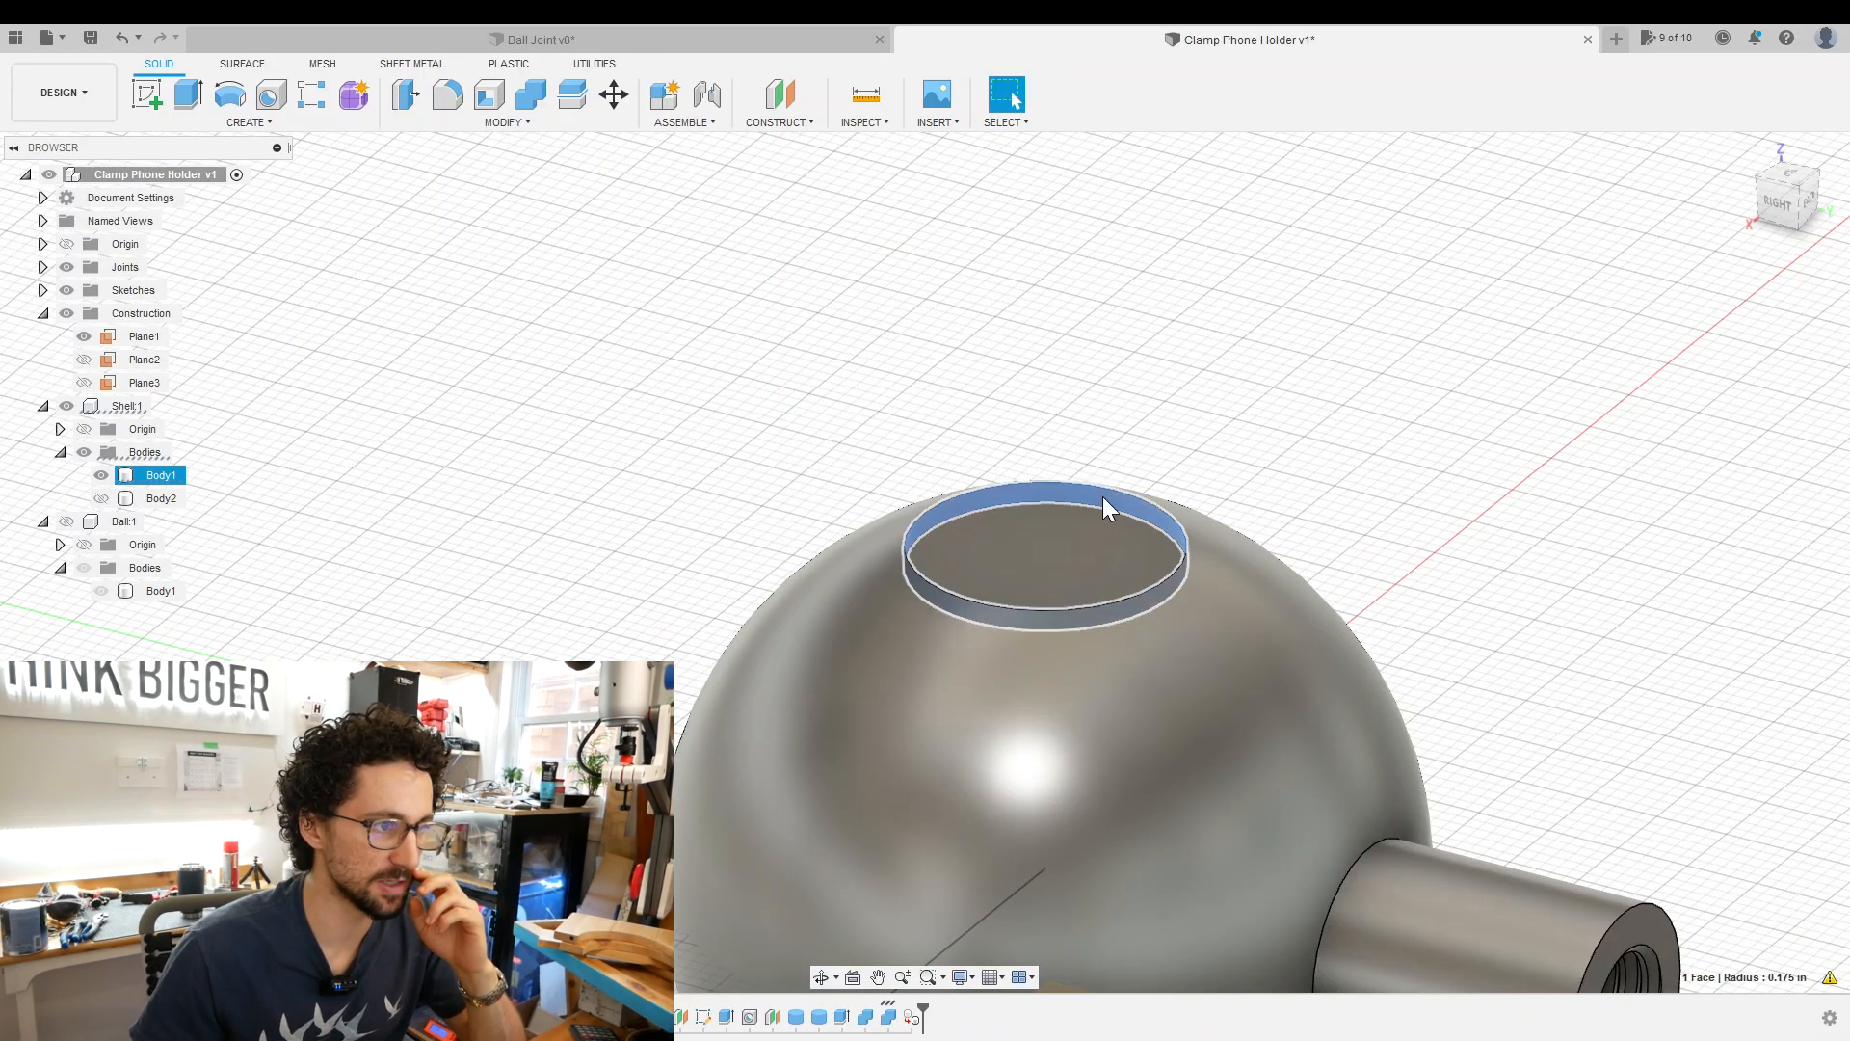
{"action": "right_click", "coordinate": [1102, 495]}
{"action": "left_click", "coordinate": [1180, 476]}
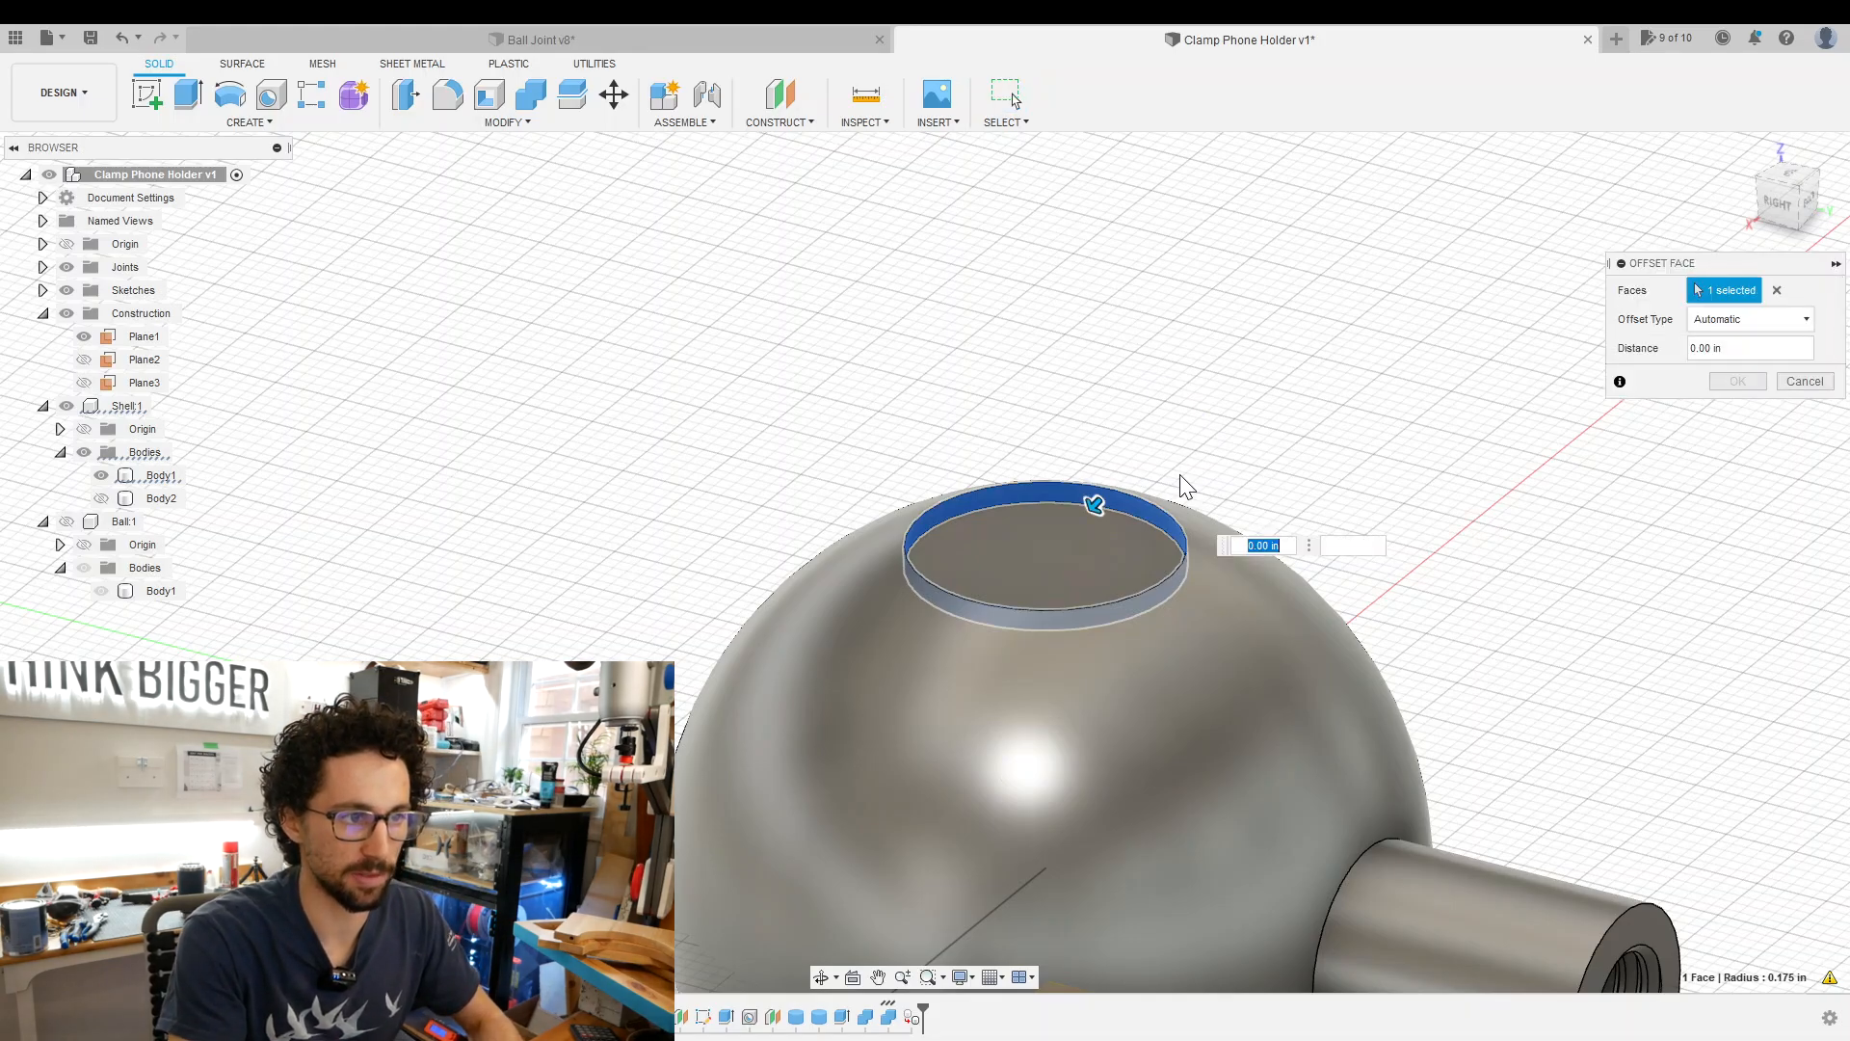
{"action": "type", "text": "-Gap"}
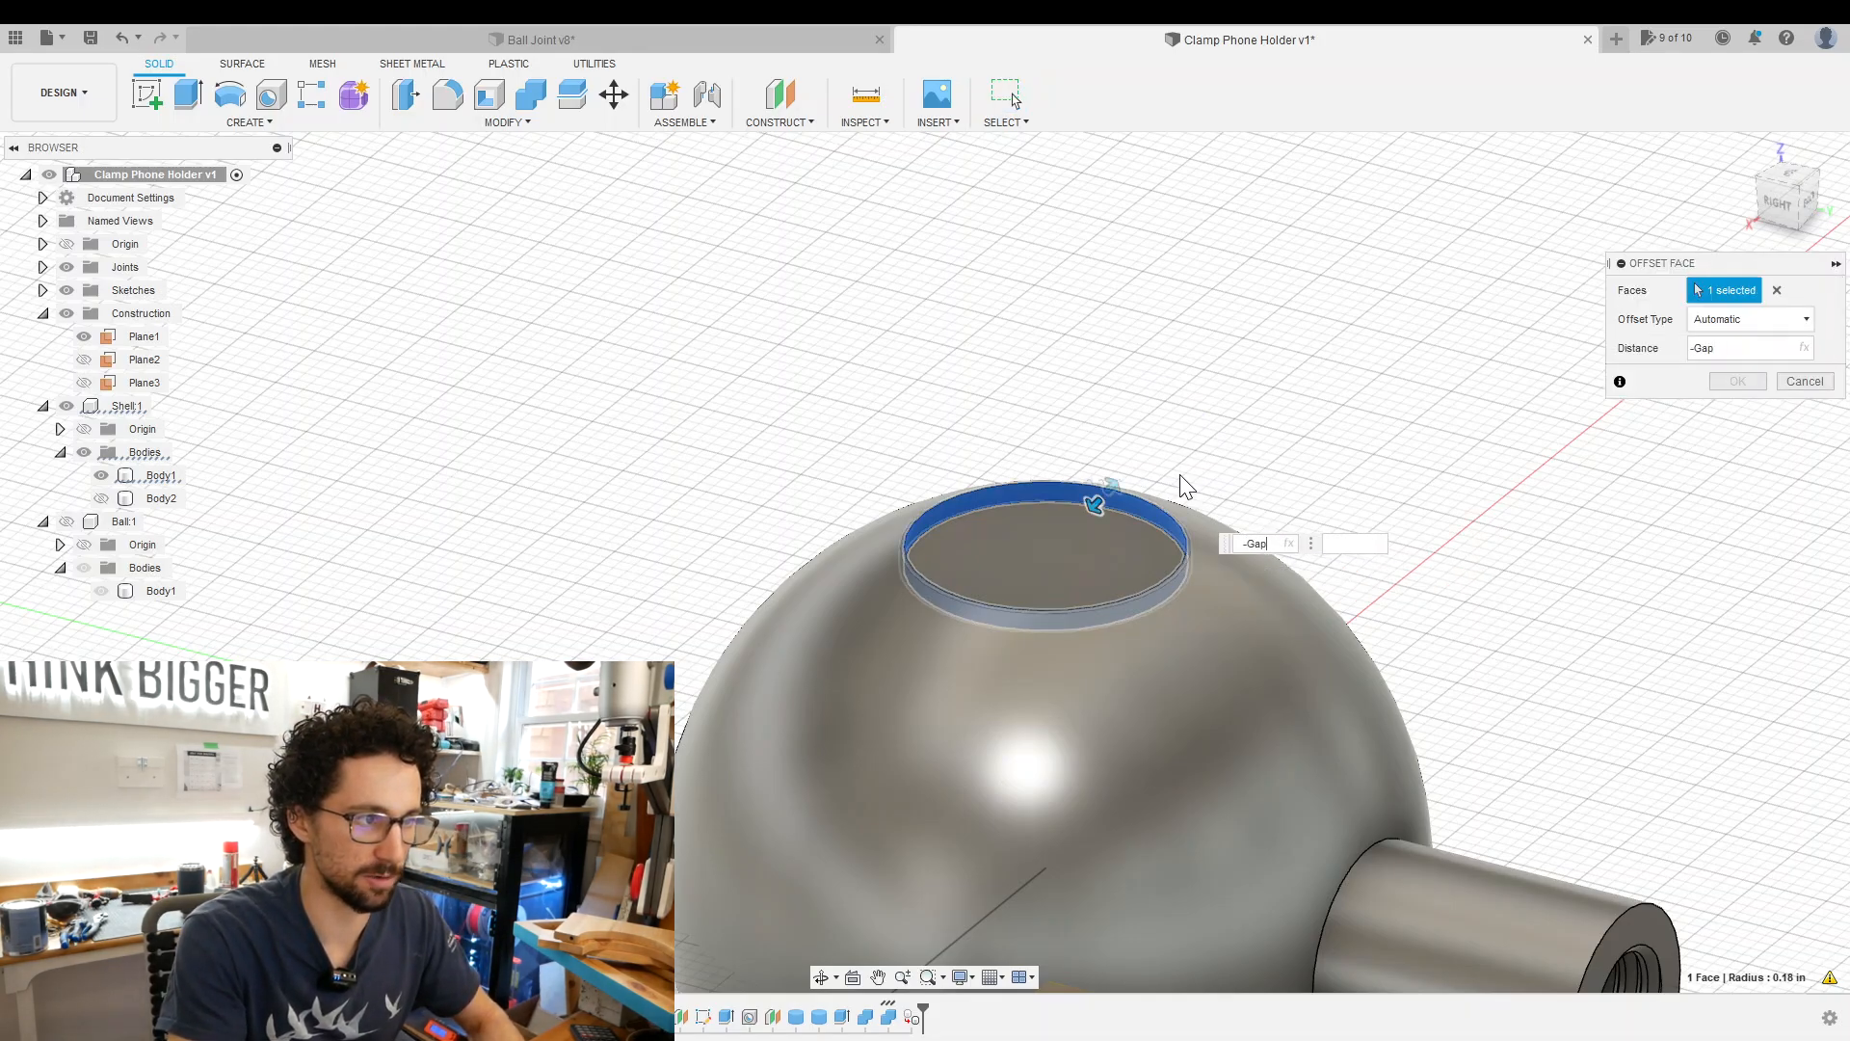
{"action": "key", "text": "Return"}
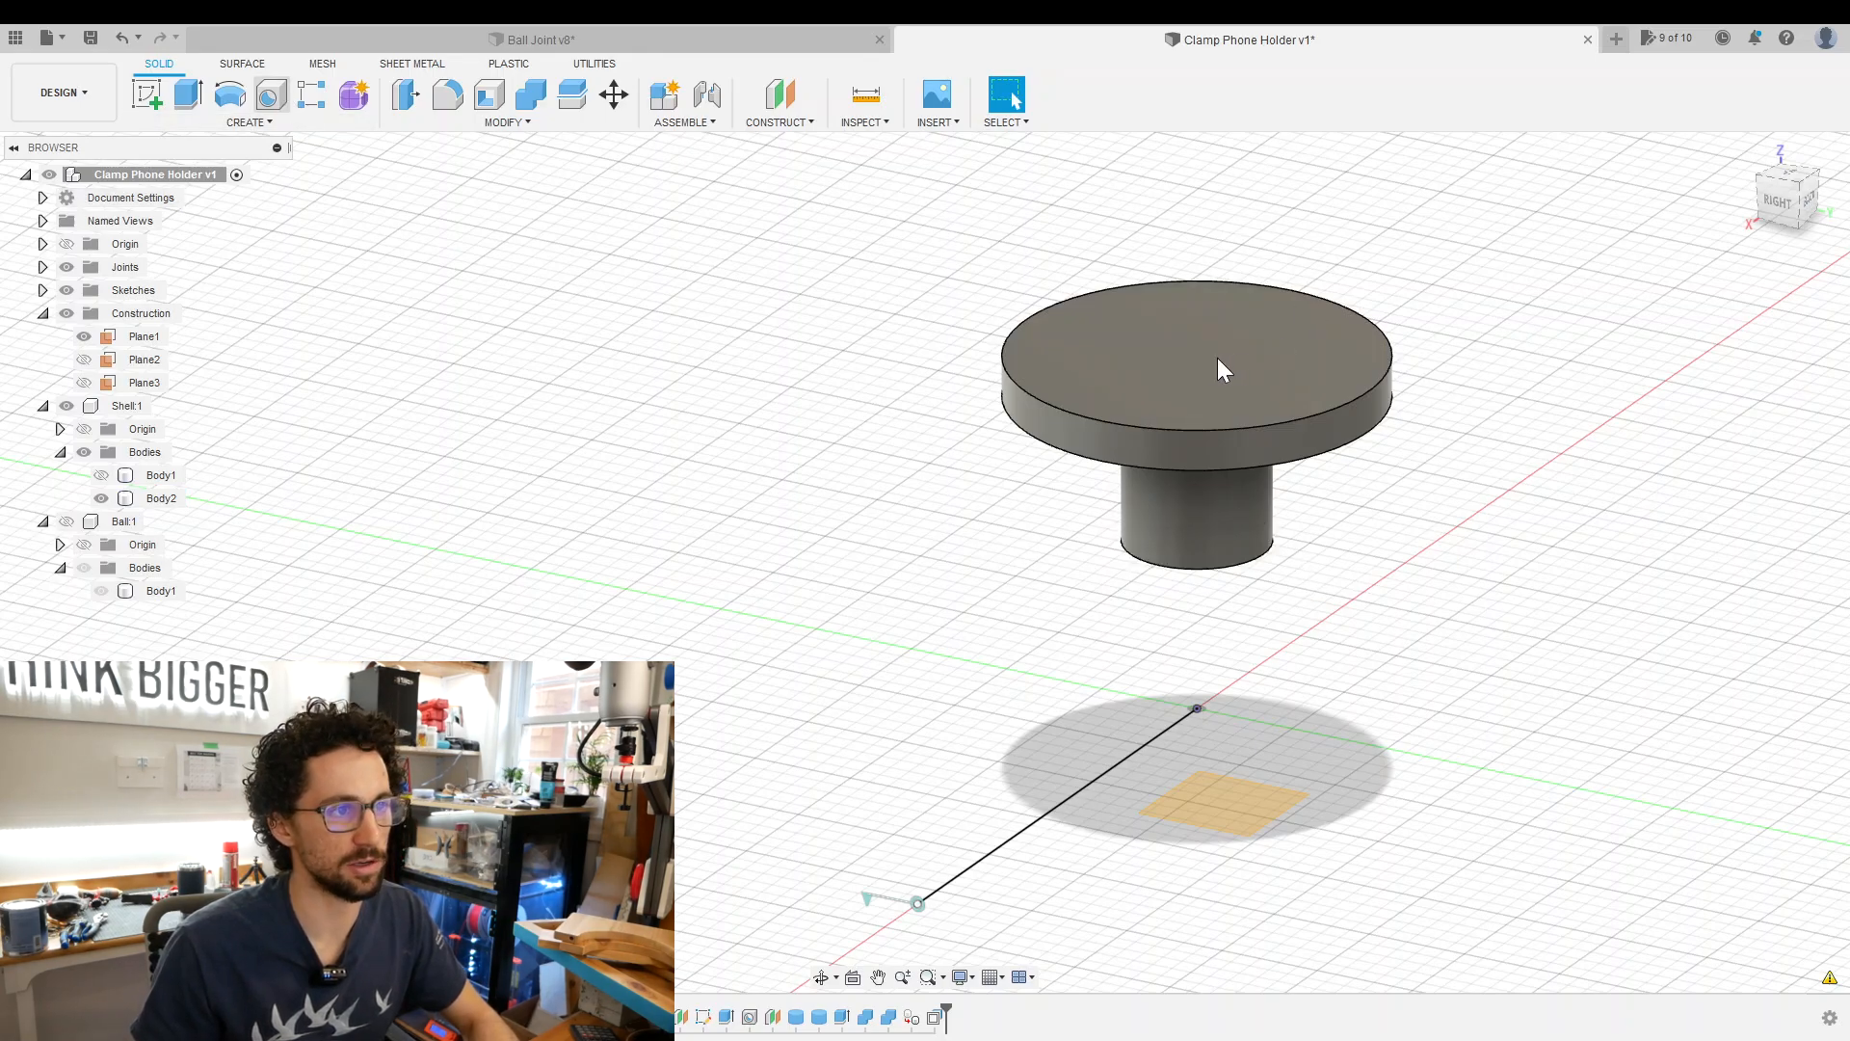
Add a modeled 1/4-20 UNC class 1B tapped hole, 0.25 in size, to the stem's top face.
{"action": "key", "text": "h"}
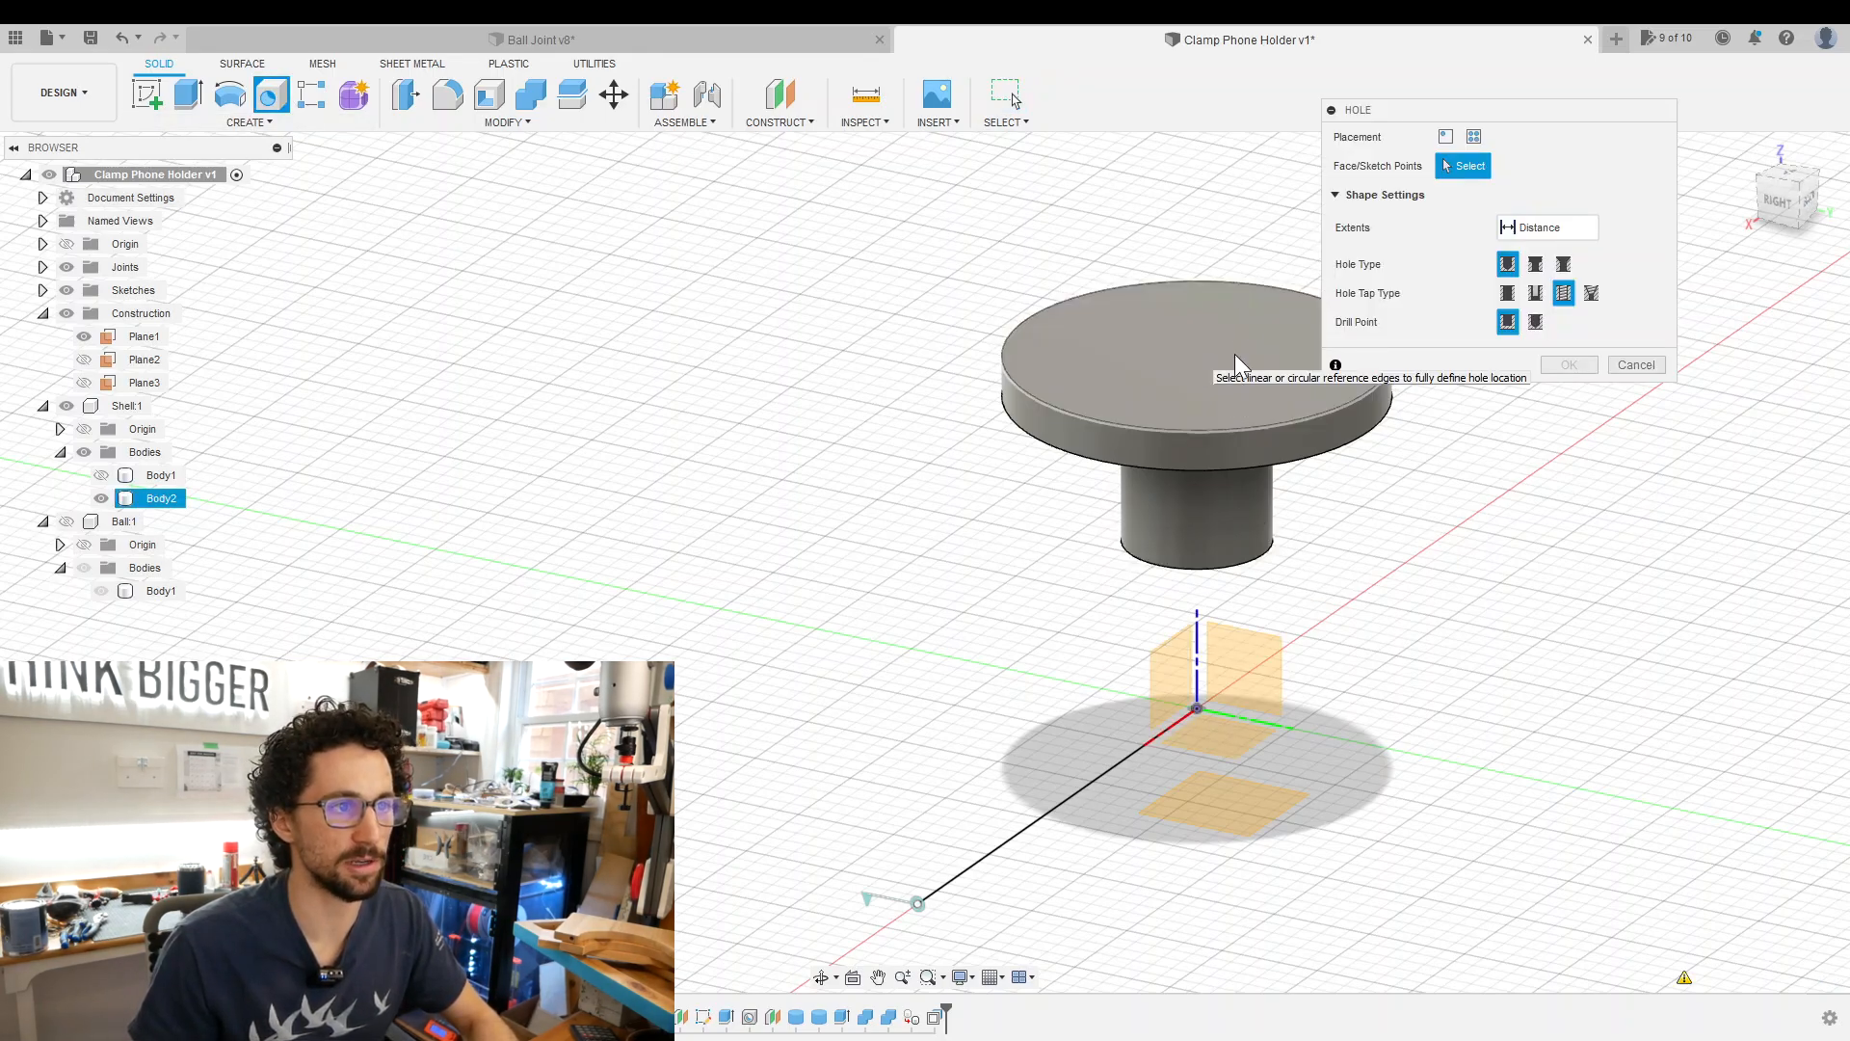
{"action": "left_click", "coordinate": [1231, 361]}
{"action": "left_click", "coordinate": [1513, 667]}
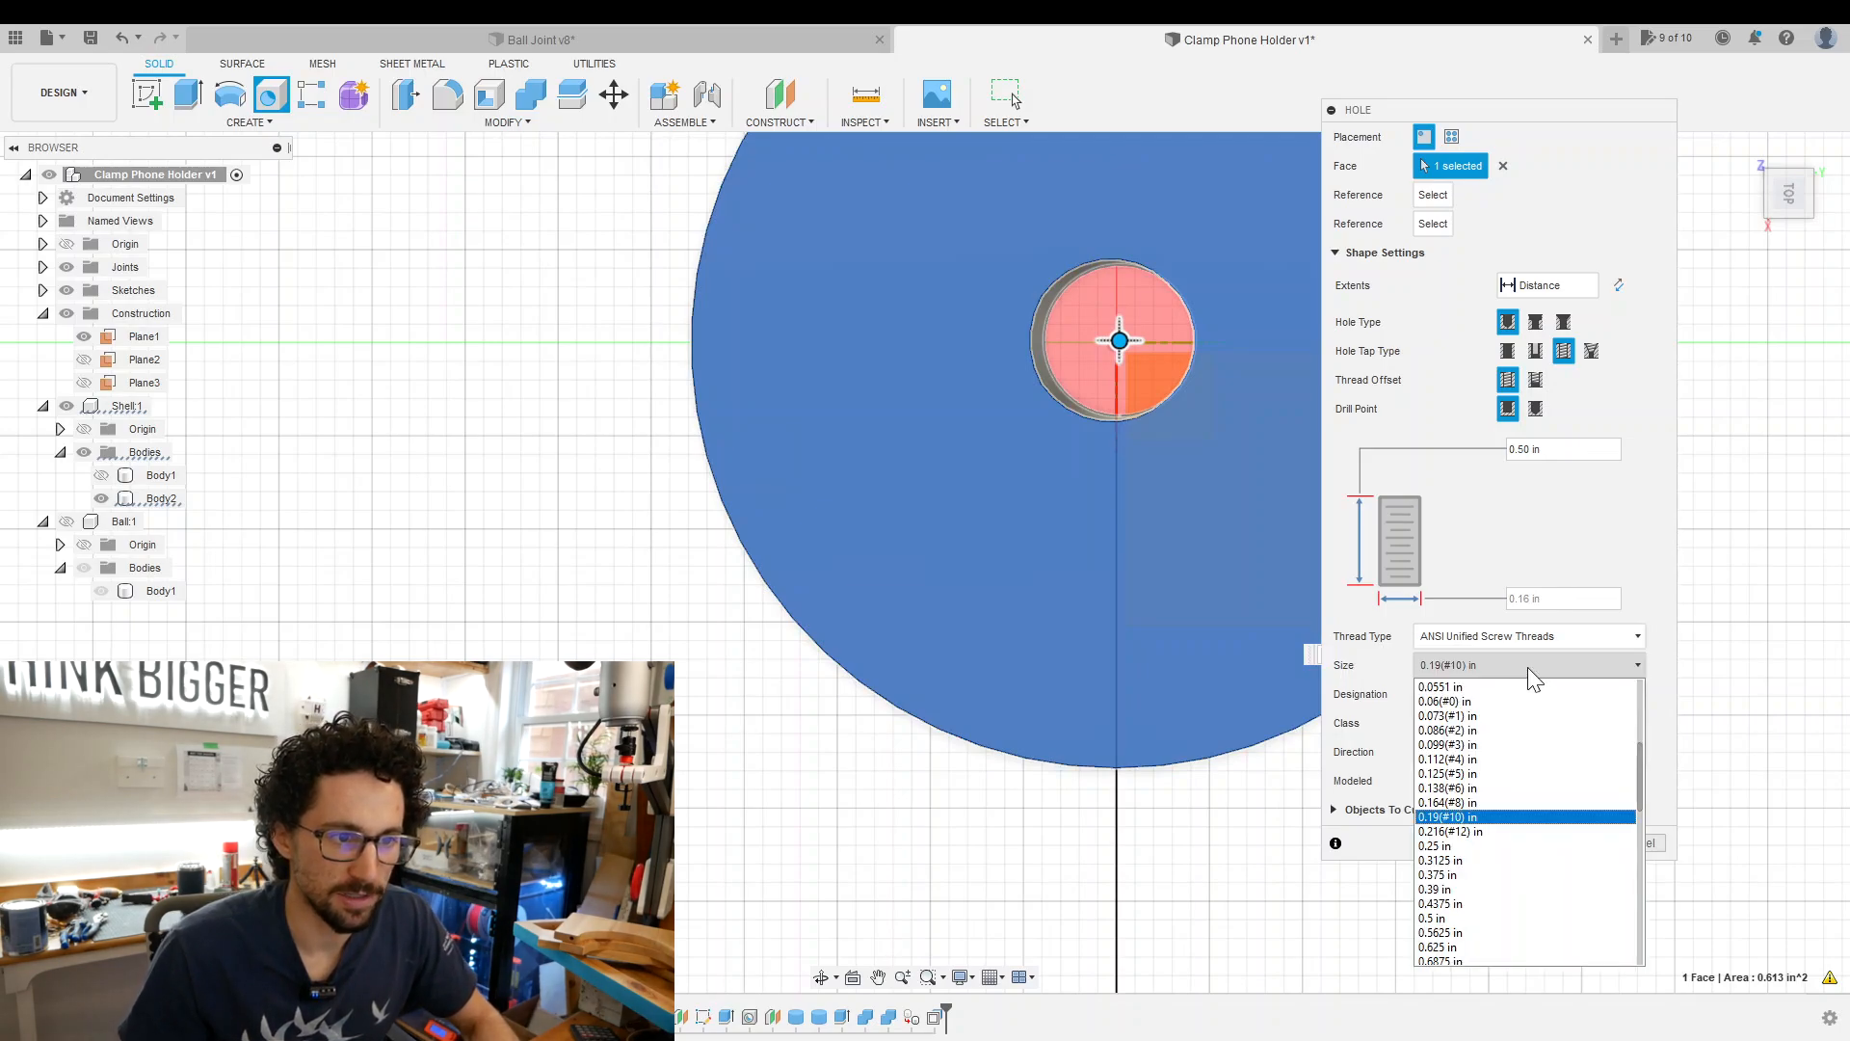
{"action": "left_click", "coordinate": [1459, 848]}
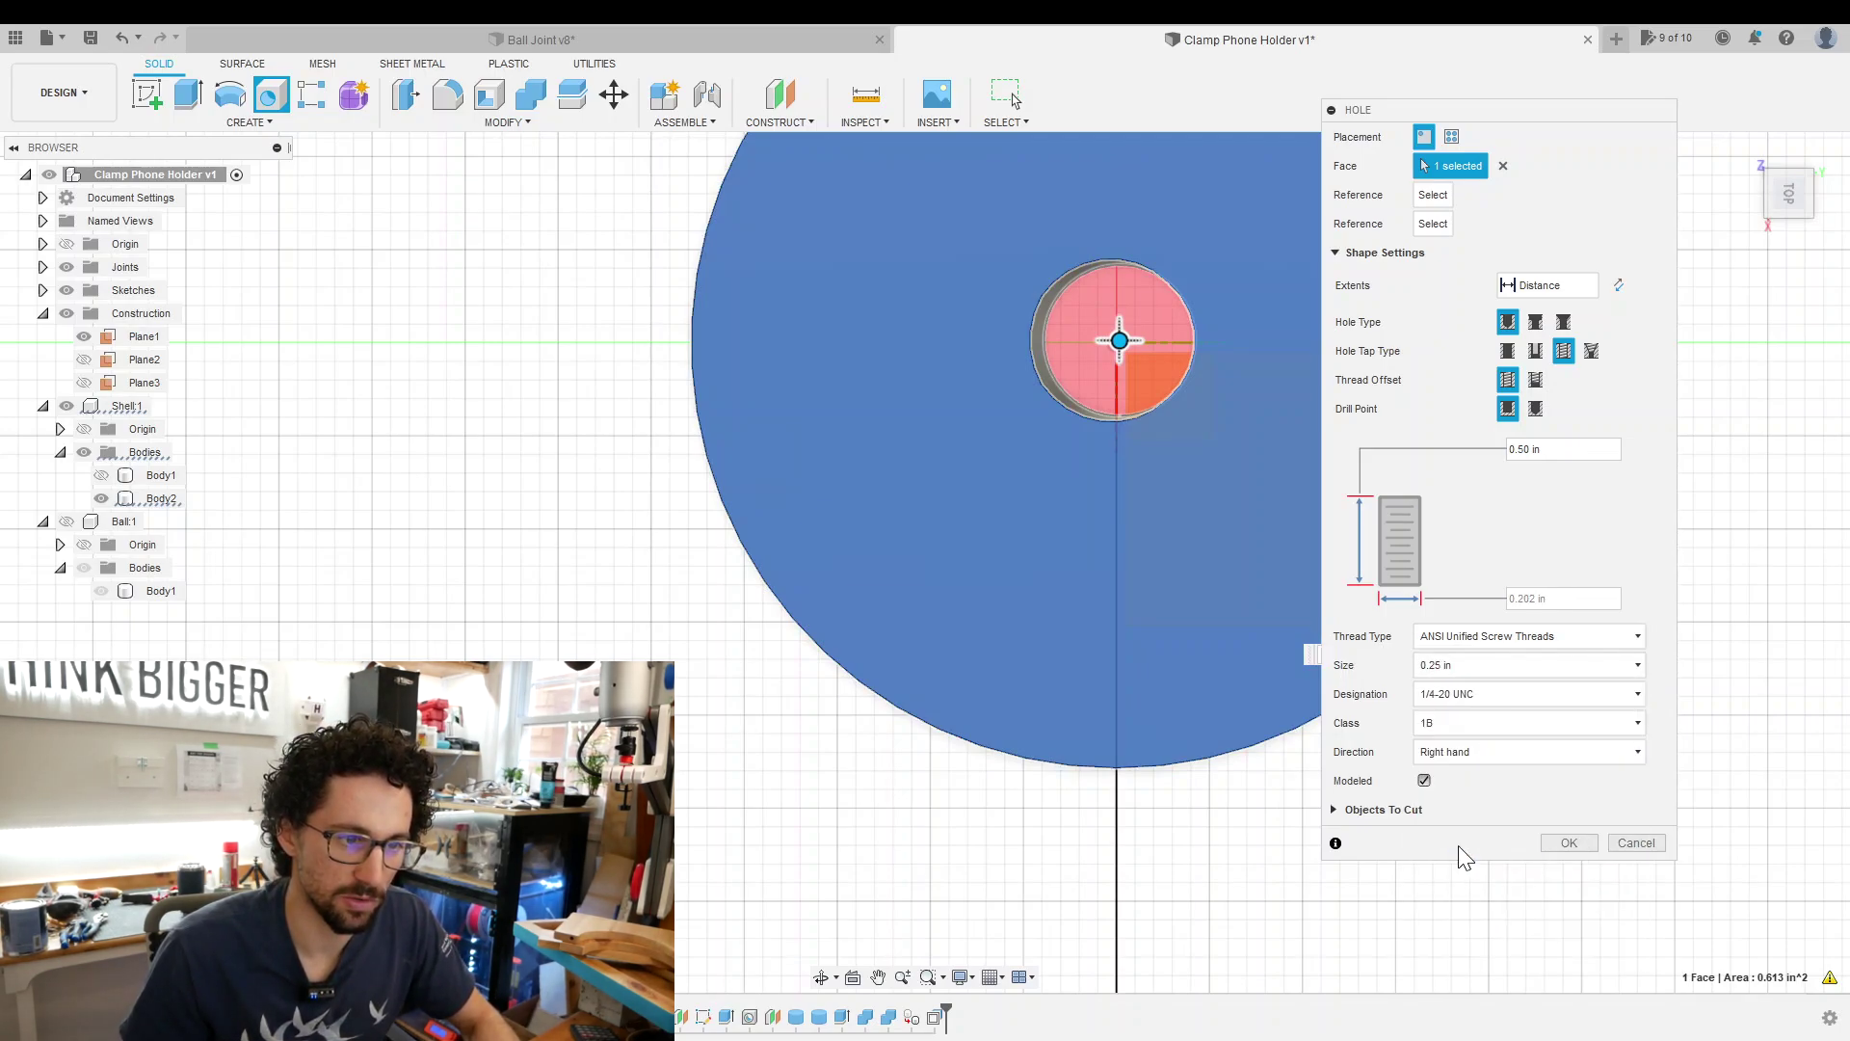
{"action": "left_click", "coordinate": [1471, 719]}
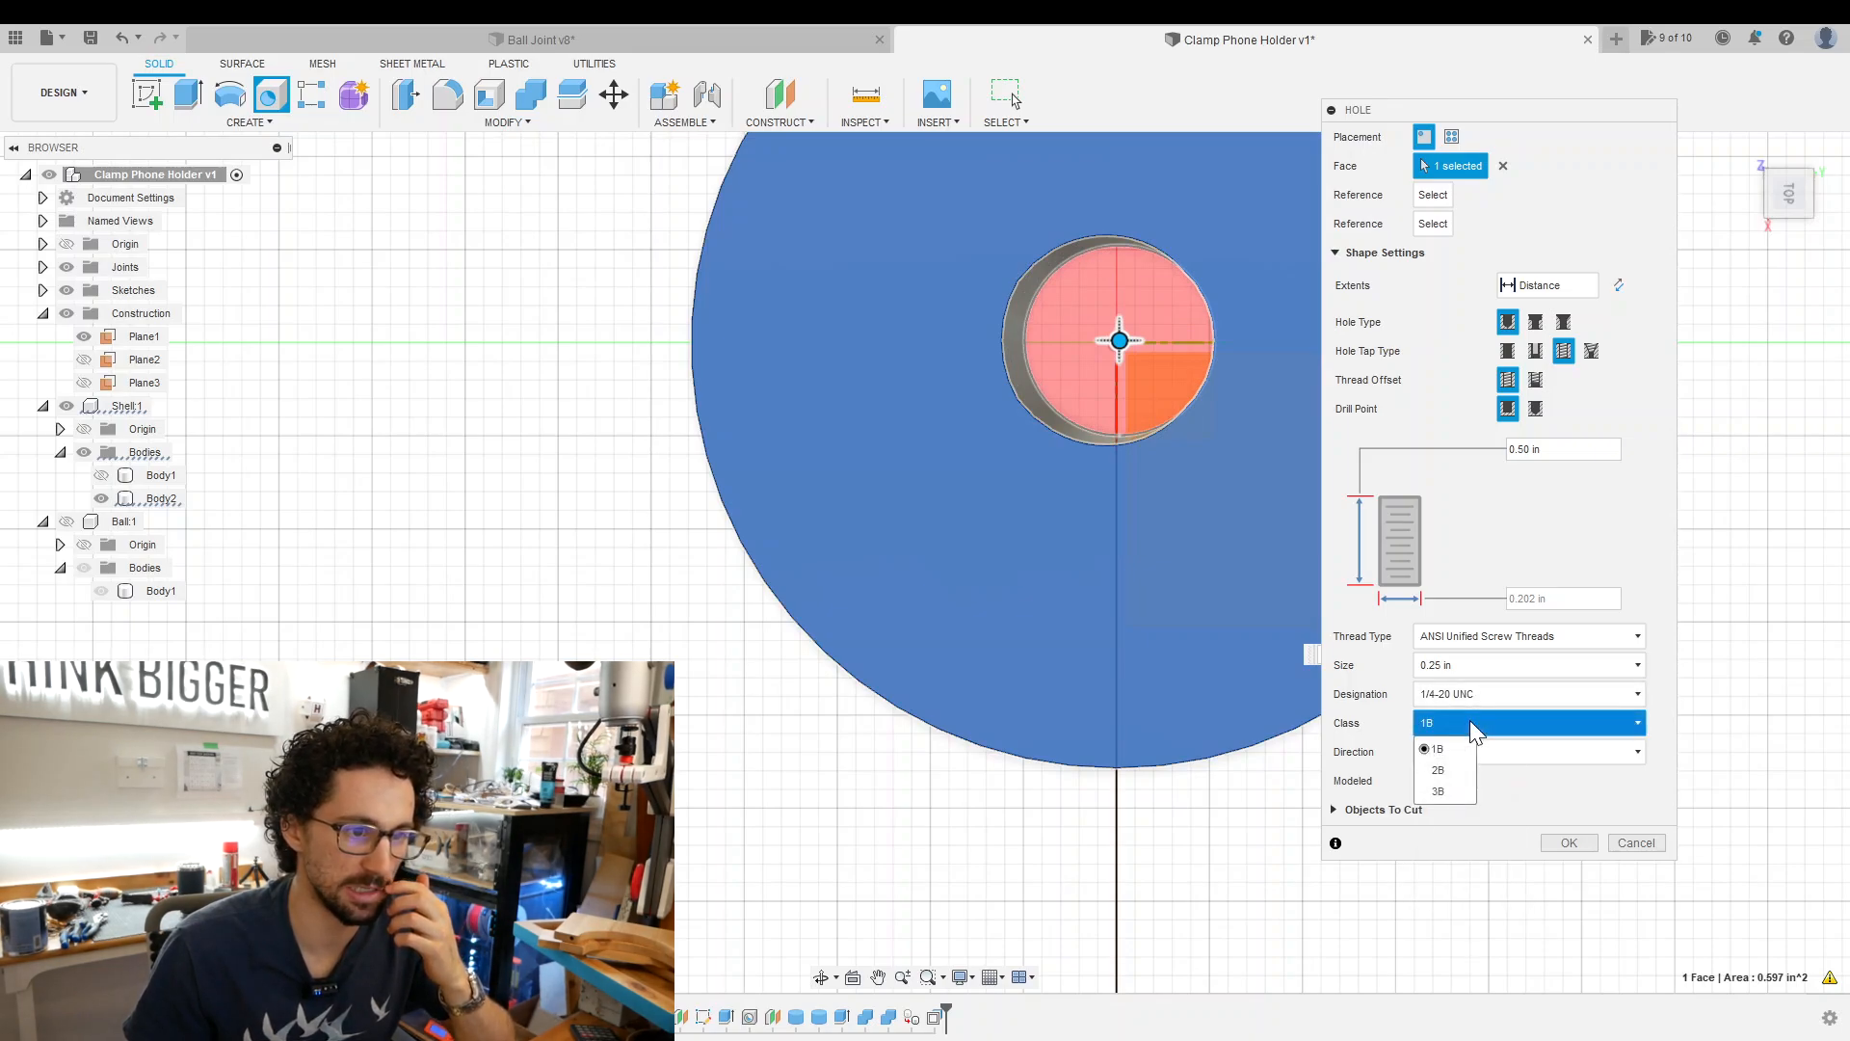
{"action": "left_click", "coordinate": [1474, 746]}
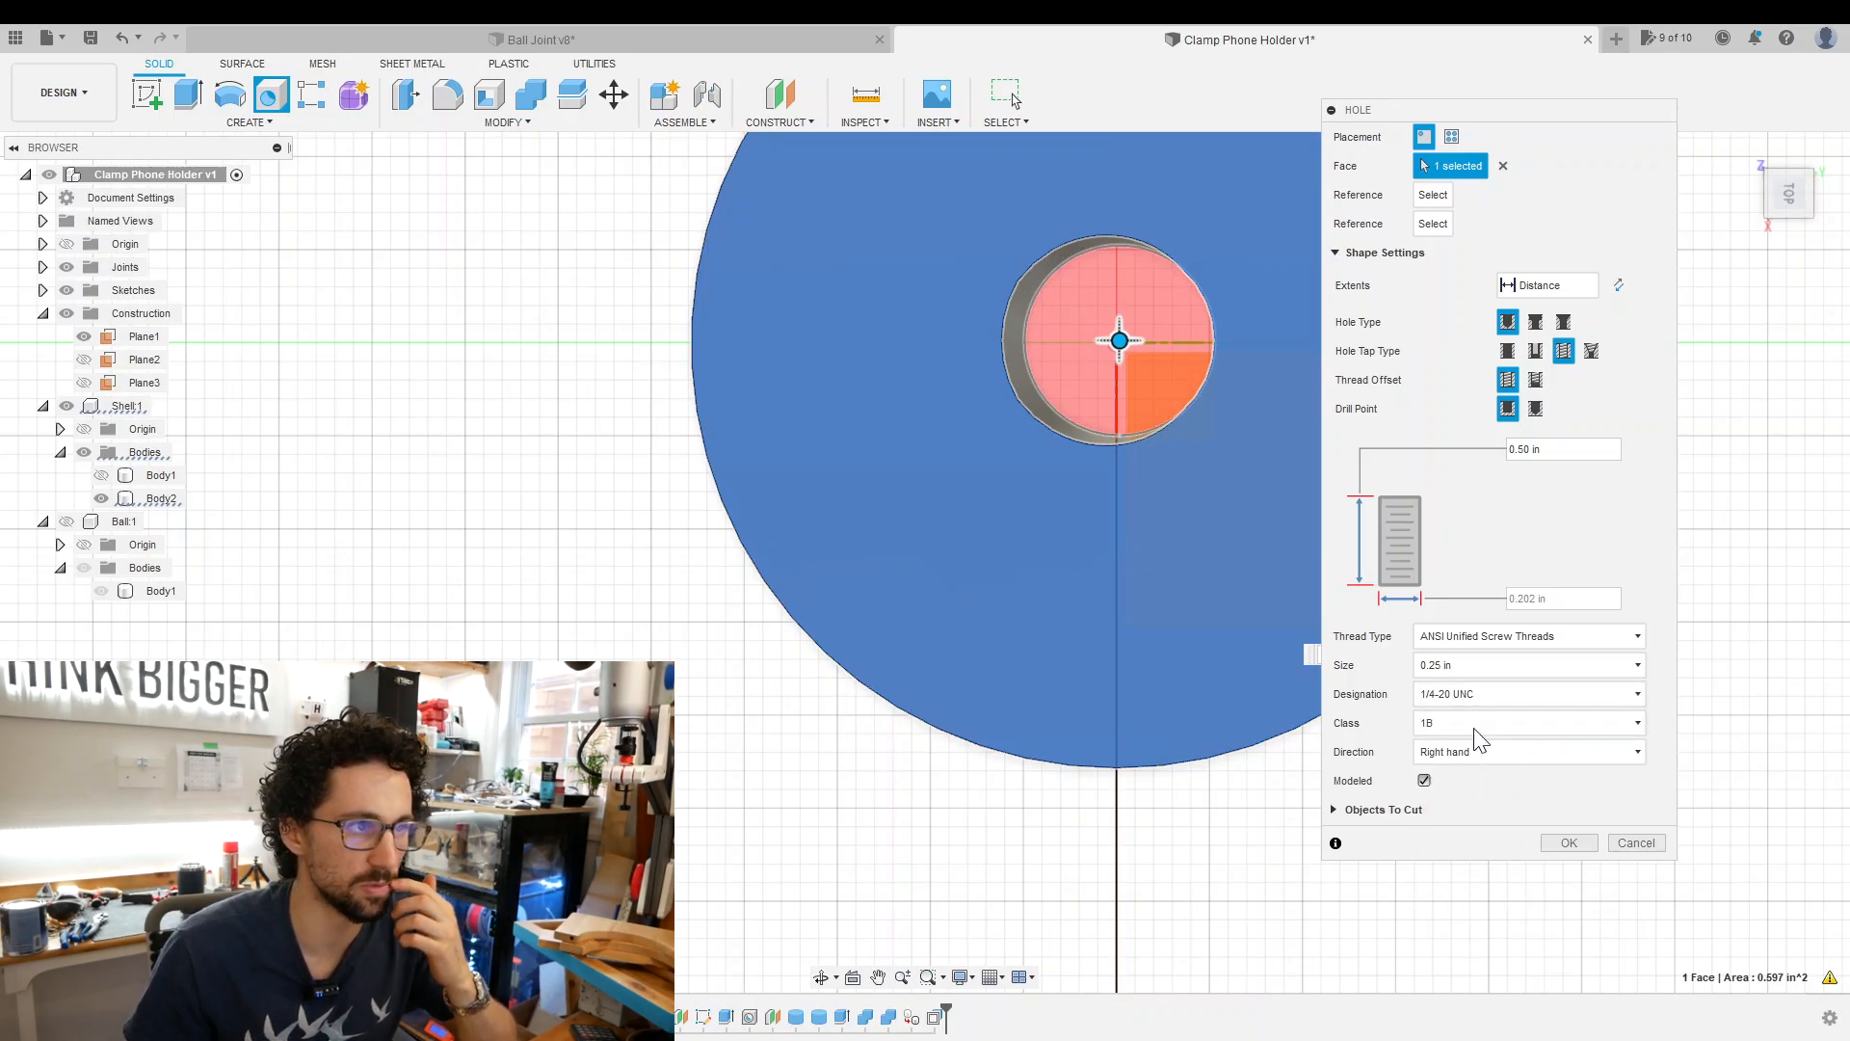
{"action": "scroll", "coordinate": [1256, 876], "scroll_direction": "down", "scroll_amount": 2}
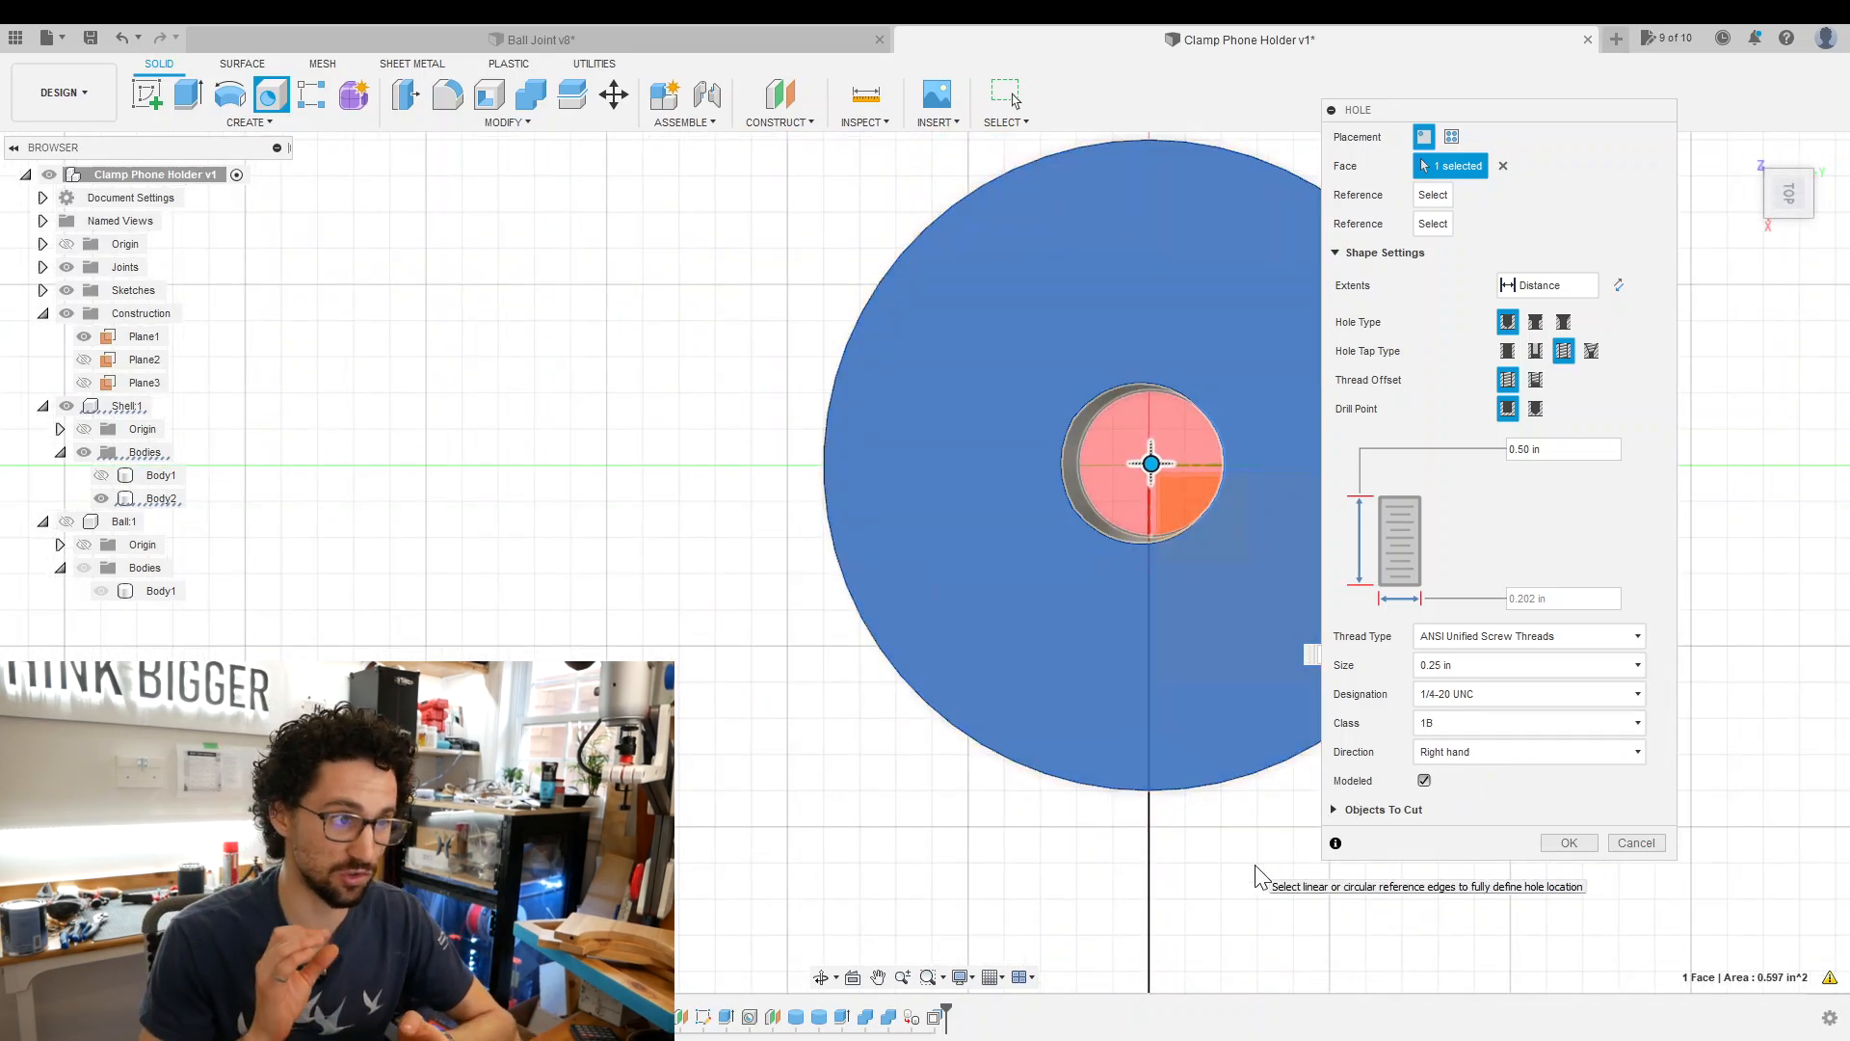
{"action": "key", "text": "Return"}
{"action": "mouse_move", "coordinate": [1259, 875]}
{"action": "middle_mouse_down", "text": "shift"}
{"action": "mouse_move", "coordinate": [1549, 728]}
{"action": "mouse_move", "coordinate": [1333, 726]}
{"action": "middle_mouse_up", "text": "shift"}
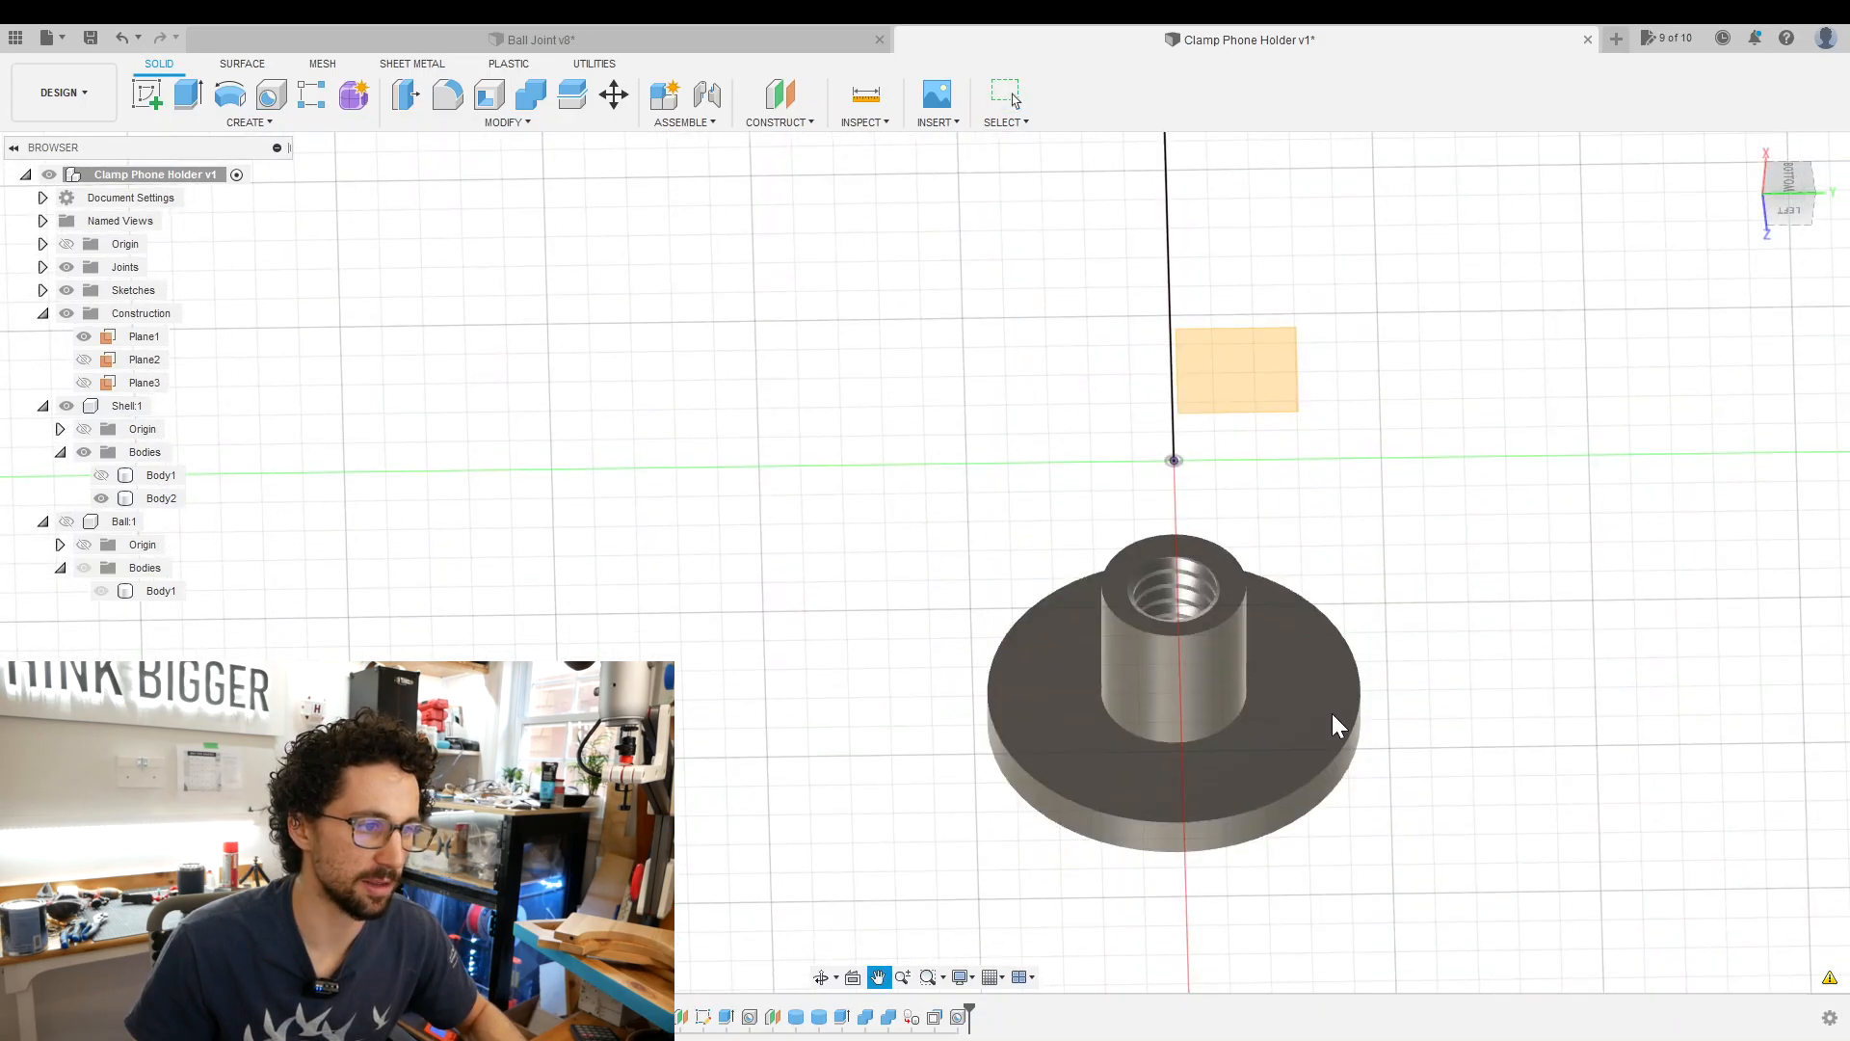
Clear the selection to view the assembled mount and begin a new sketch.
{"action": "left_click", "coordinate": [992, 184]}
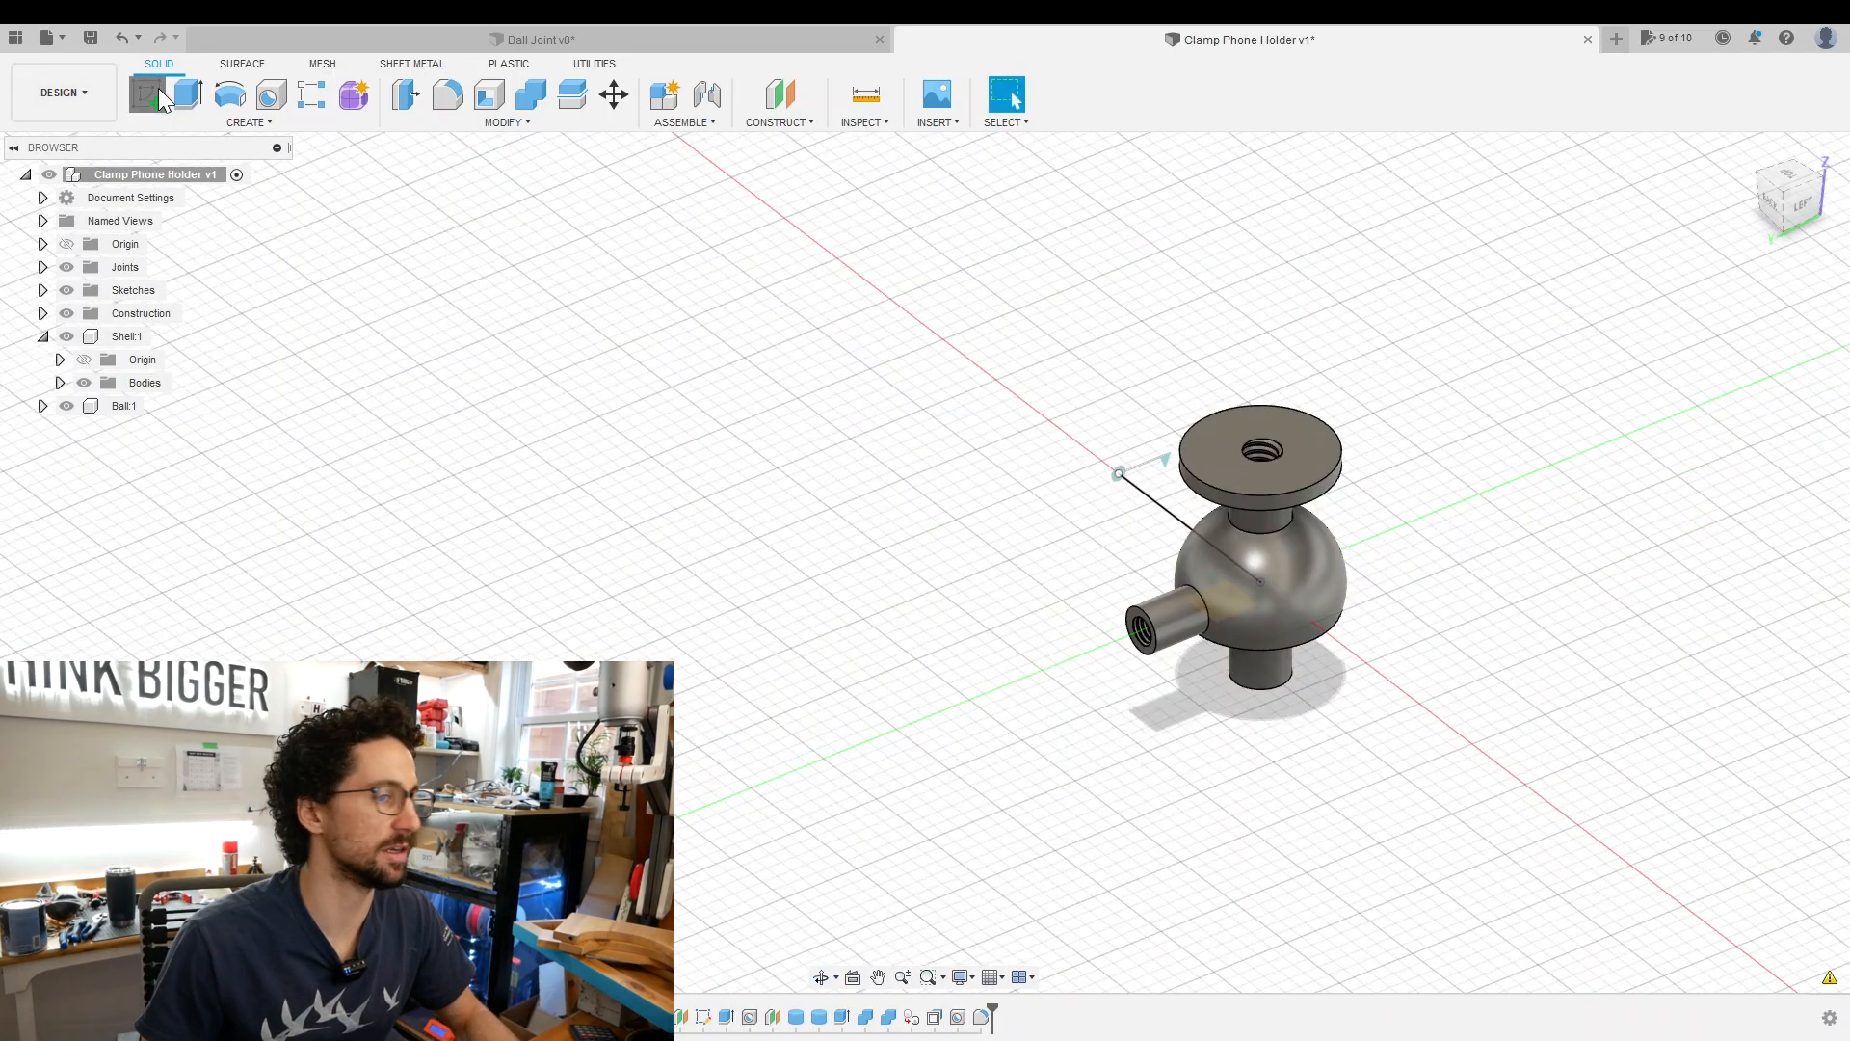
{"action": "left_click", "coordinate": [158, 88]}
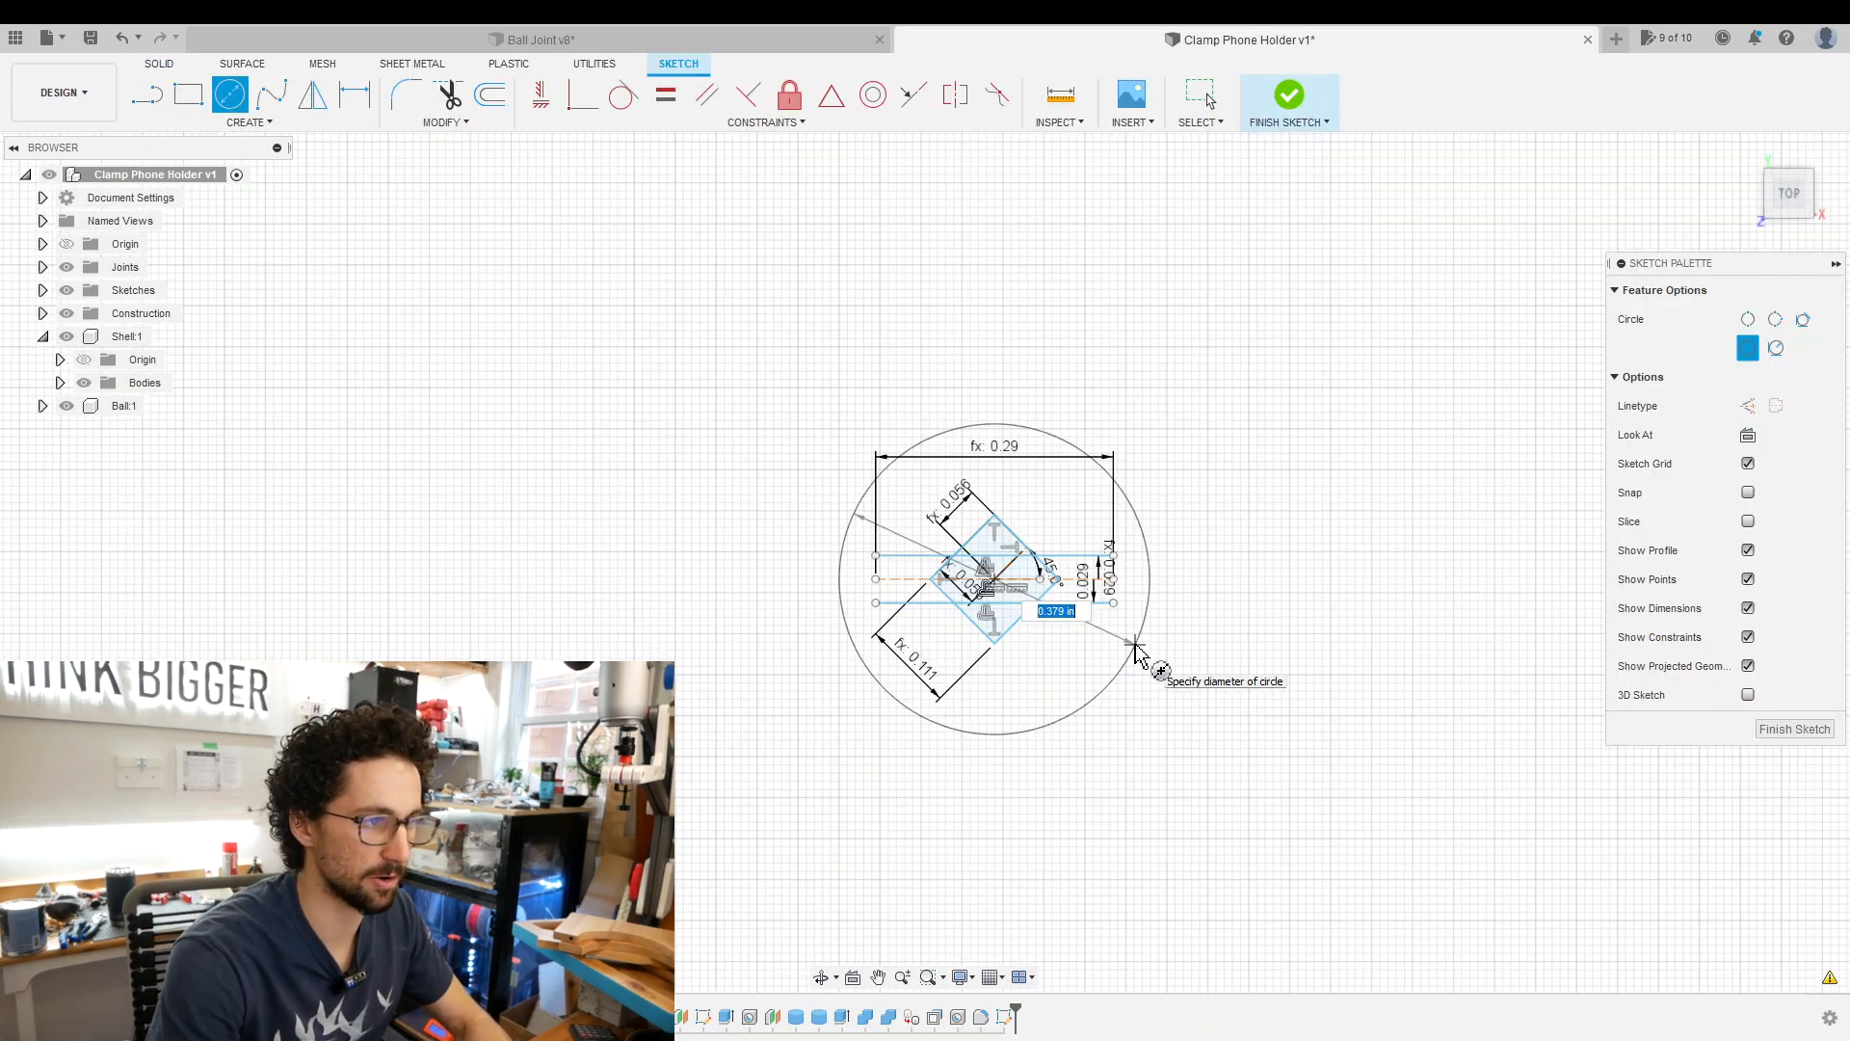
{"action": "type", "text": "he"}
Set the circle's diameter to ScrewheadDiameter1032 + 2*Gap using the parameter suggestions.
{"action": "key", "text": "Down"}
{"action": "key", "text": "Down"}
{"action": "key", "text": "Down"}
{"action": "key", "text": "Down"}
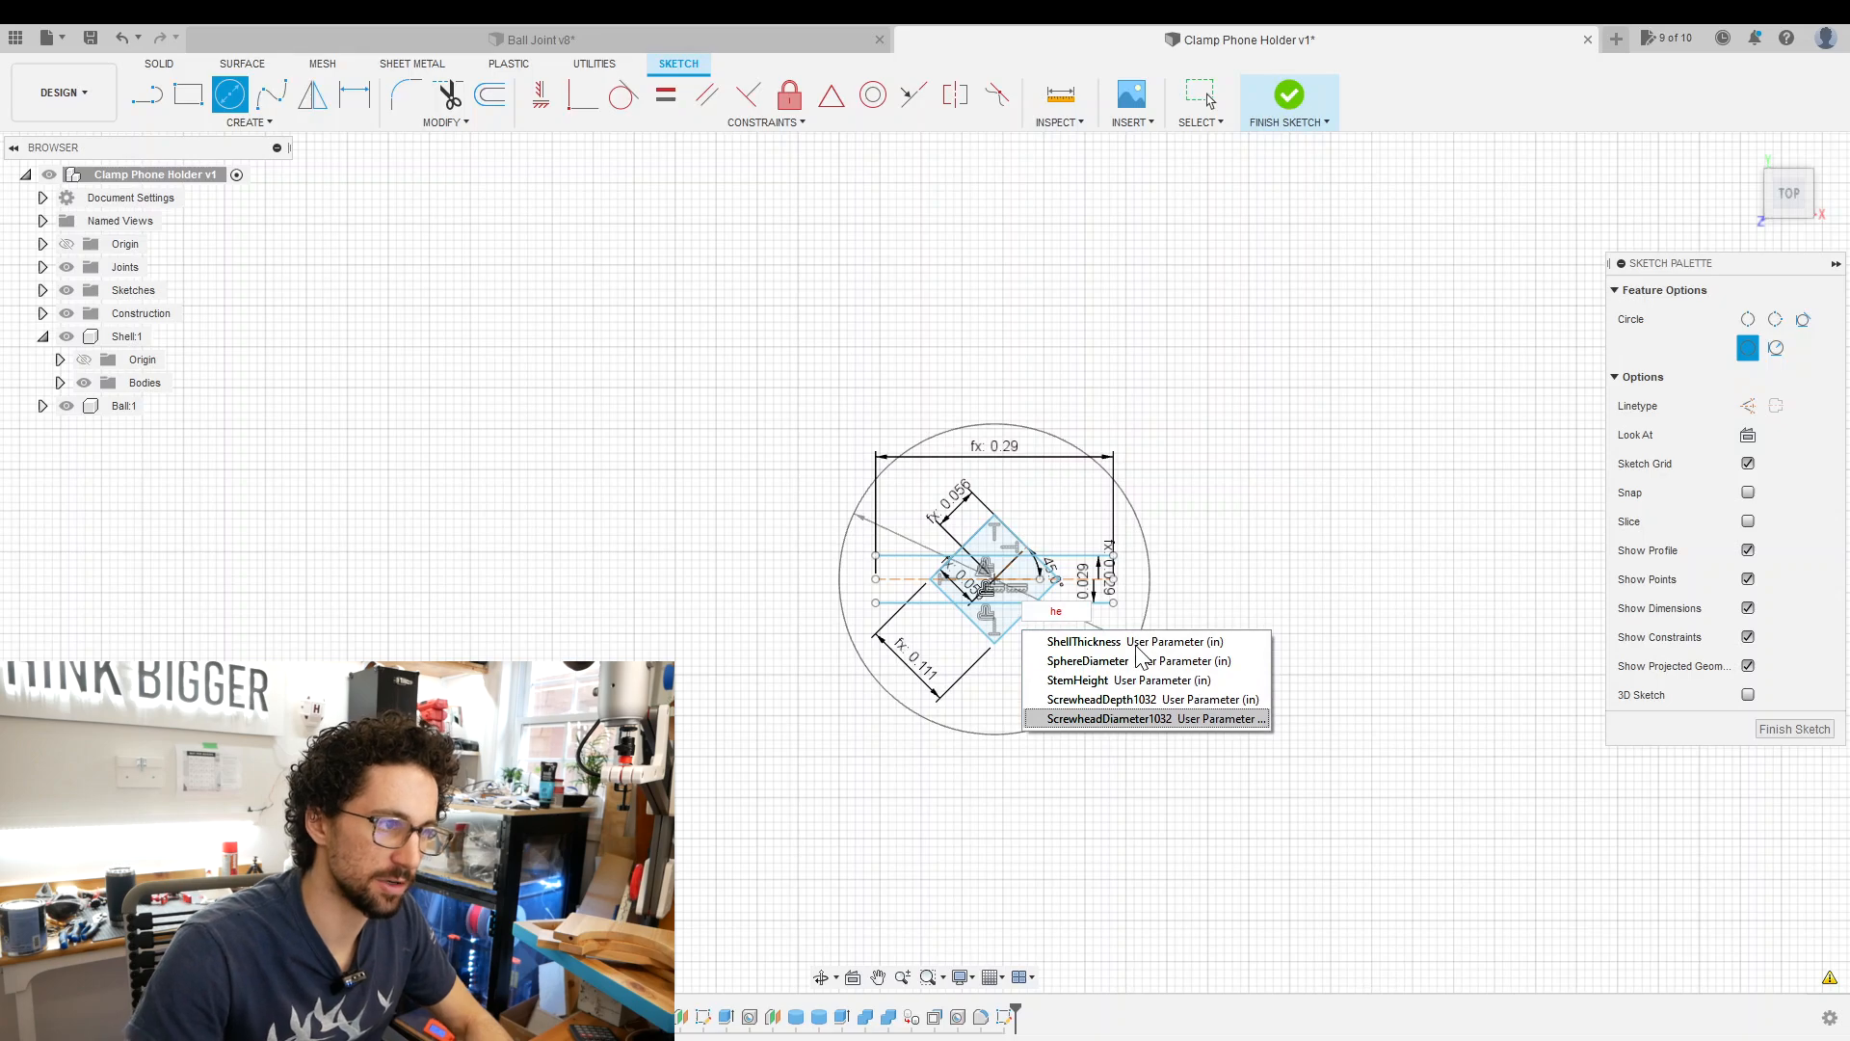
{"action": "key", "text": "Return"}
{"action": "type", "text": "+2*ga"}
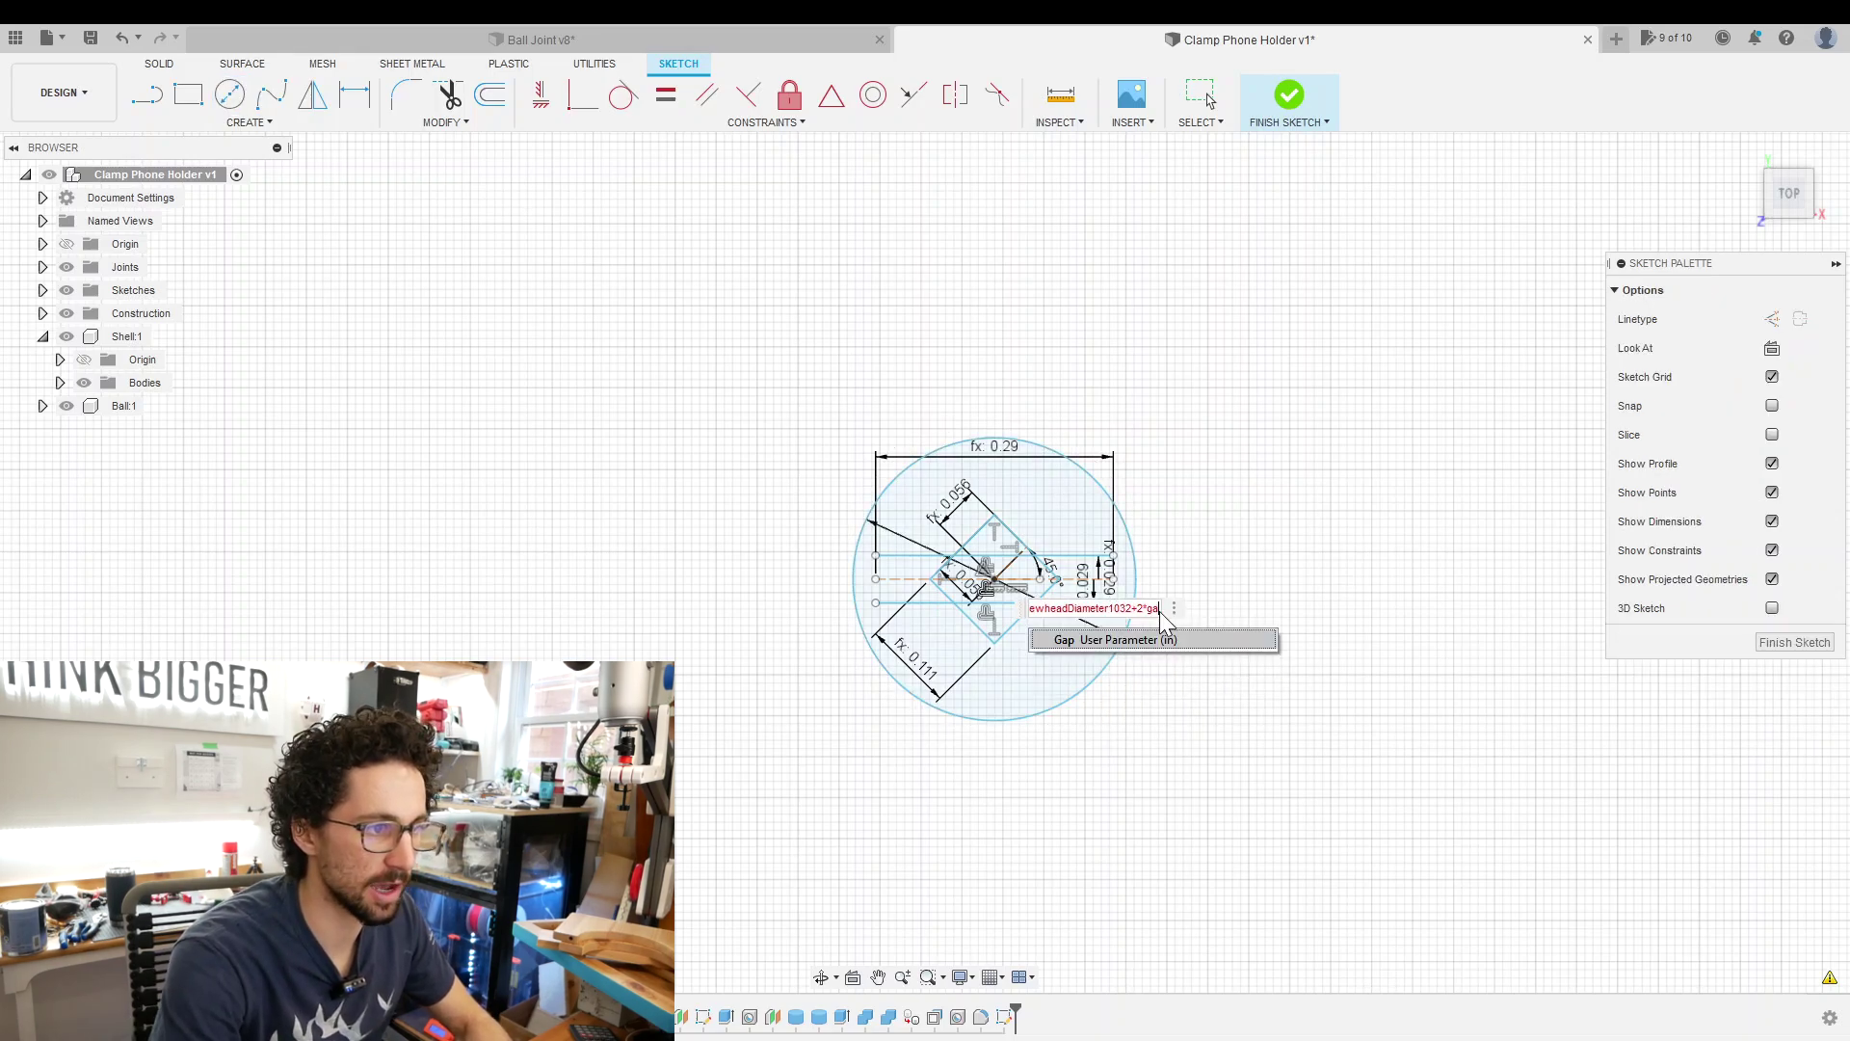
{"action": "key", "text": "Return"}
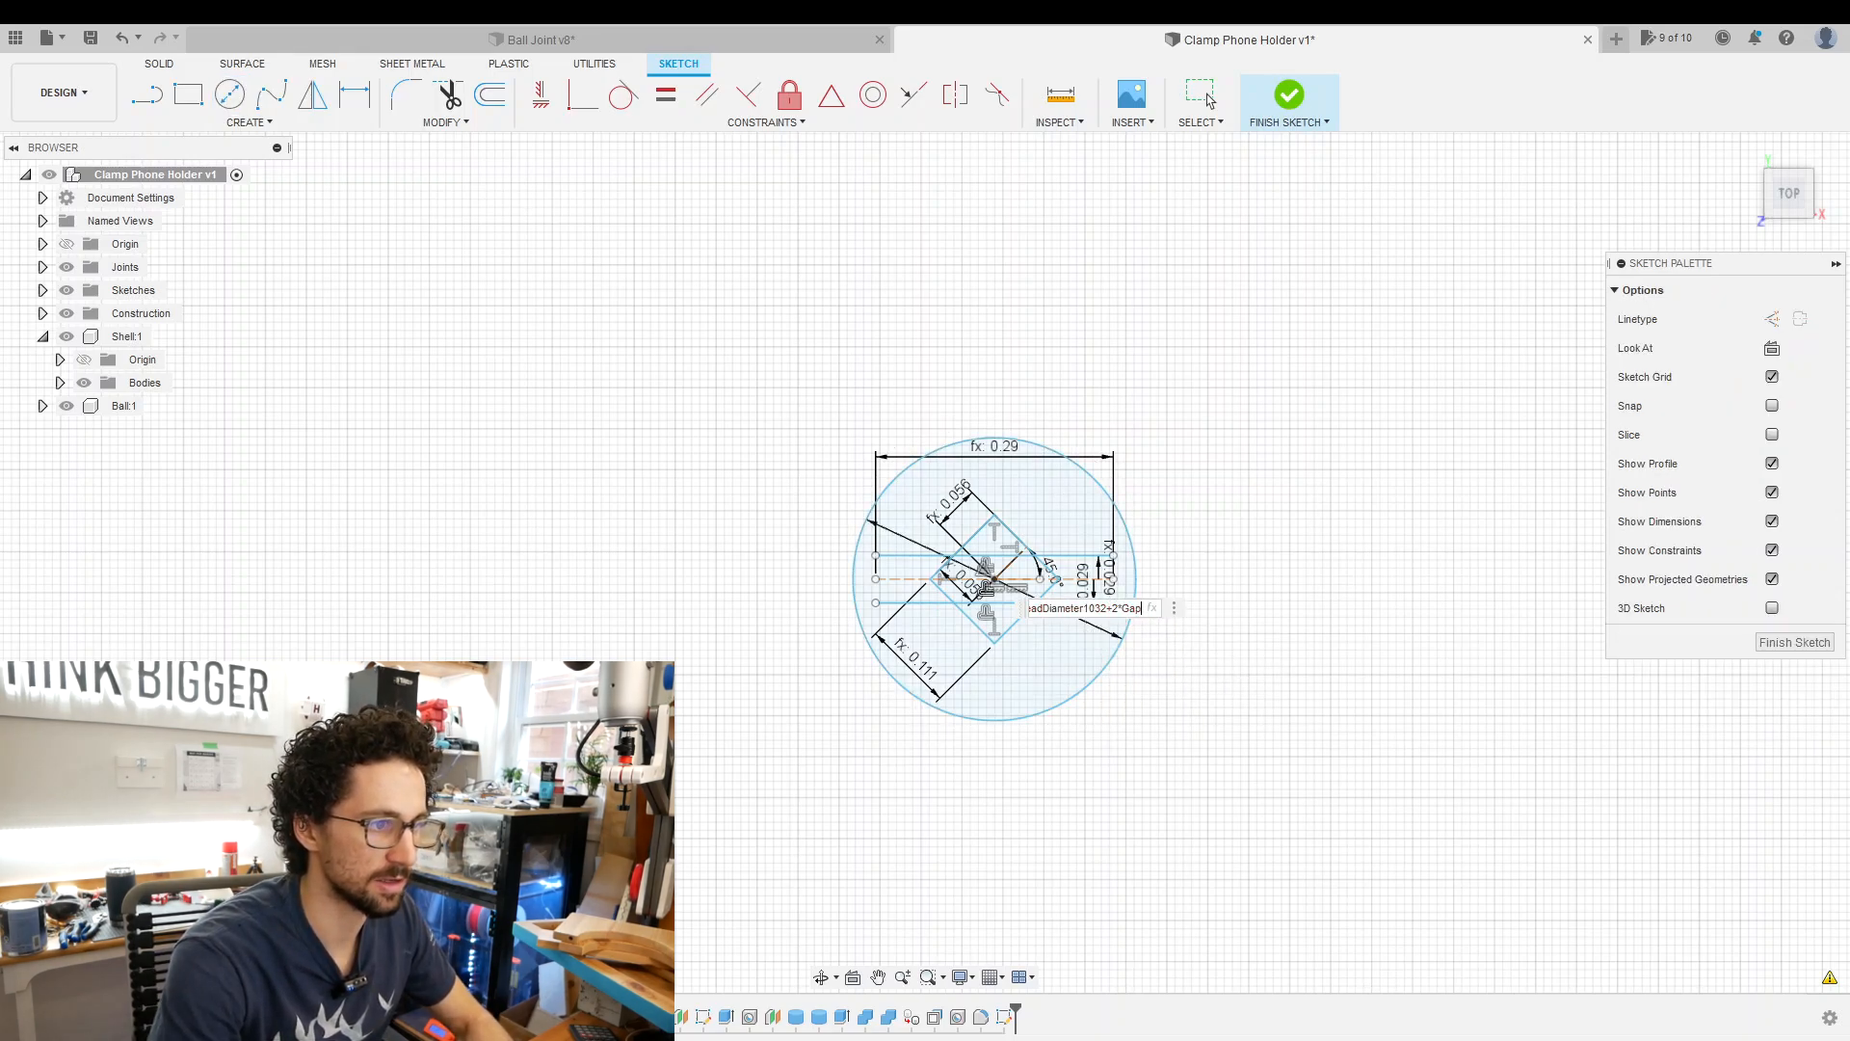
{"action": "key", "text": "Return"}
Offset the circle outward by ShellThickness to form the ring profile.
{"action": "key", "text": "o"}
{"action": "left_click", "coordinate": [1122, 621]}
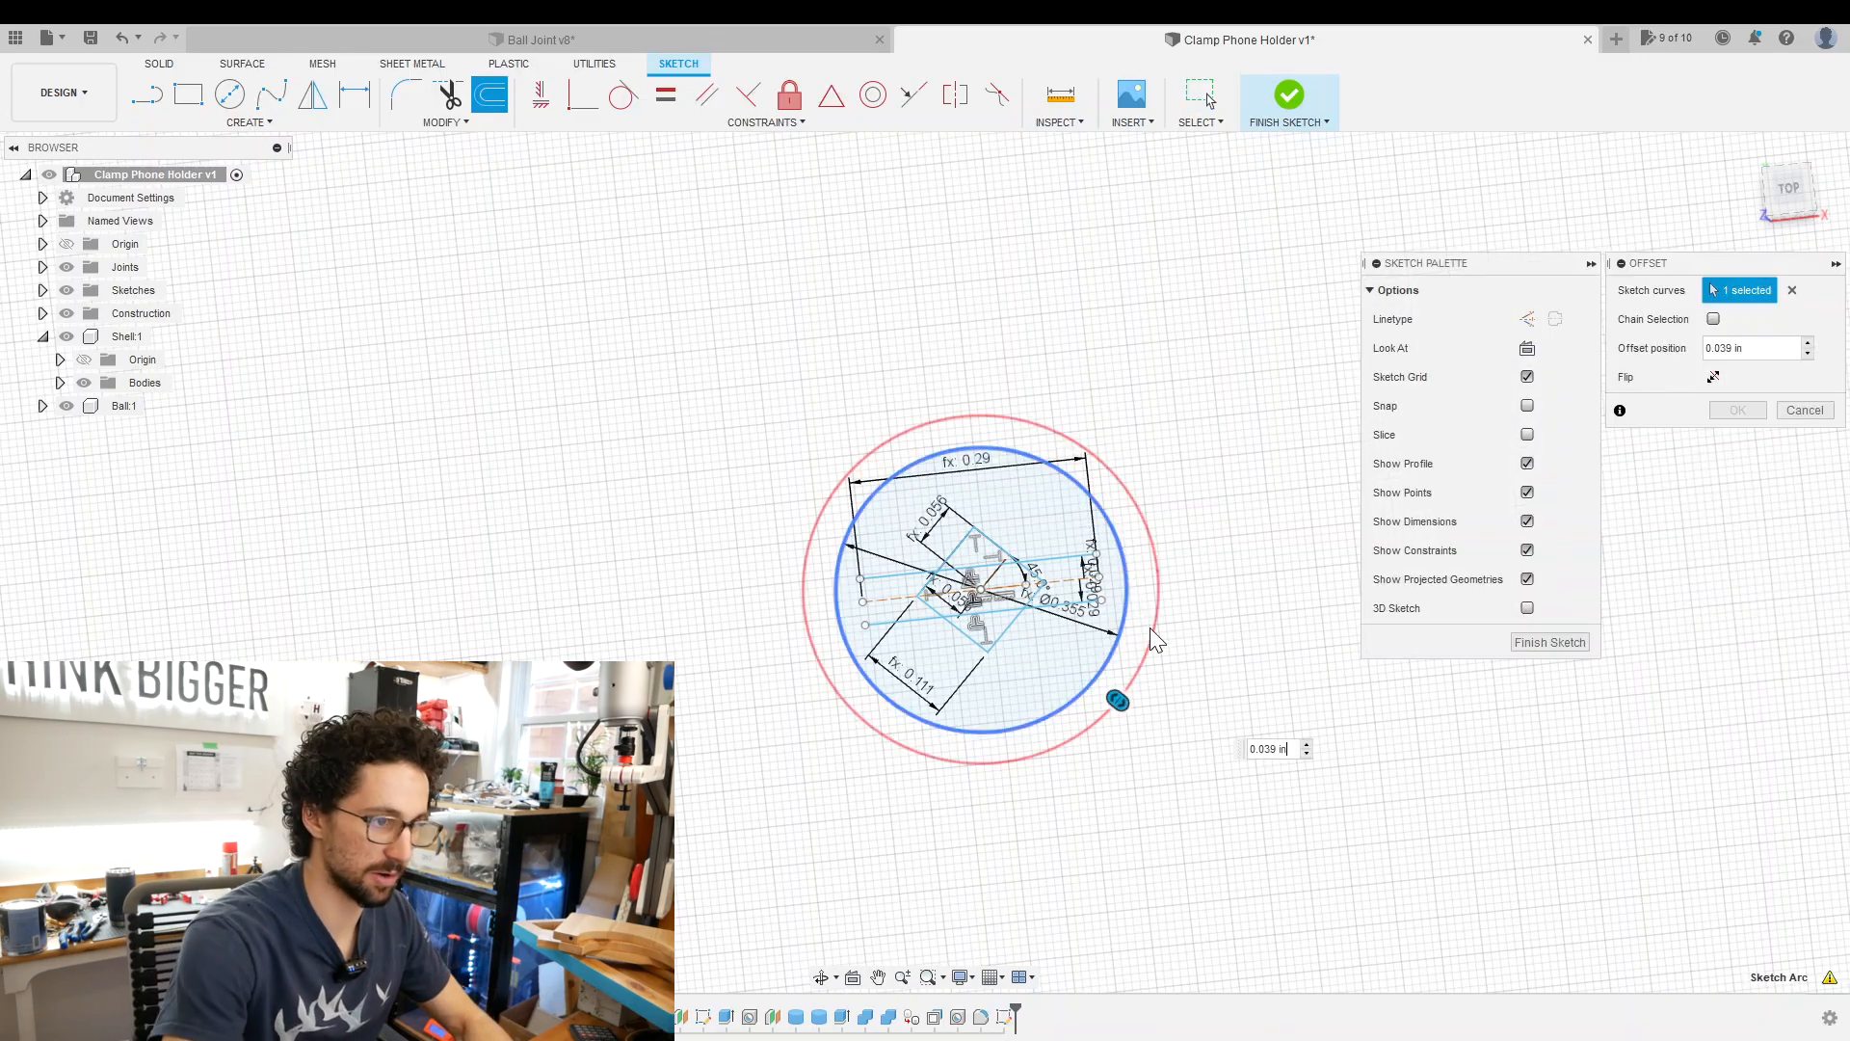
{"action": "type", "text": "shell"}
{"action": "key", "text": "Return"}
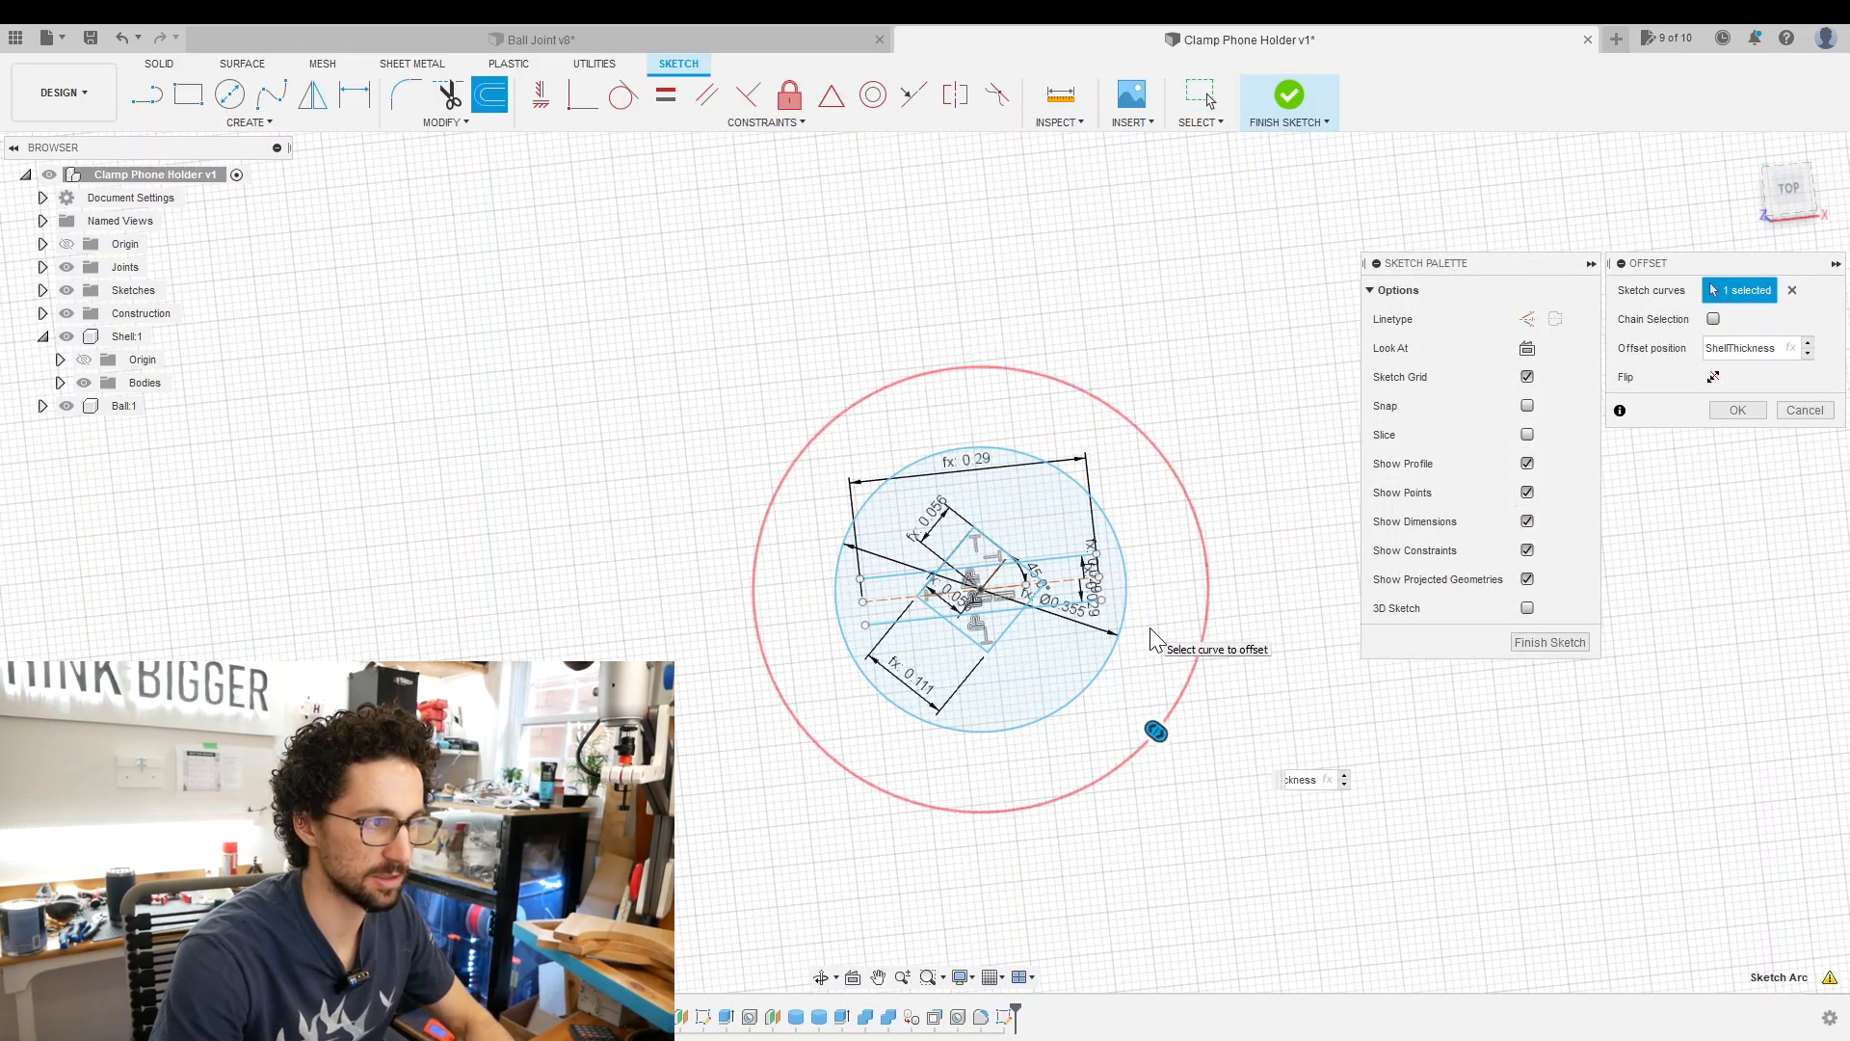
{"action": "key", "text": "Return"}
{"action": "right_click", "coordinate": [1179, 579]}
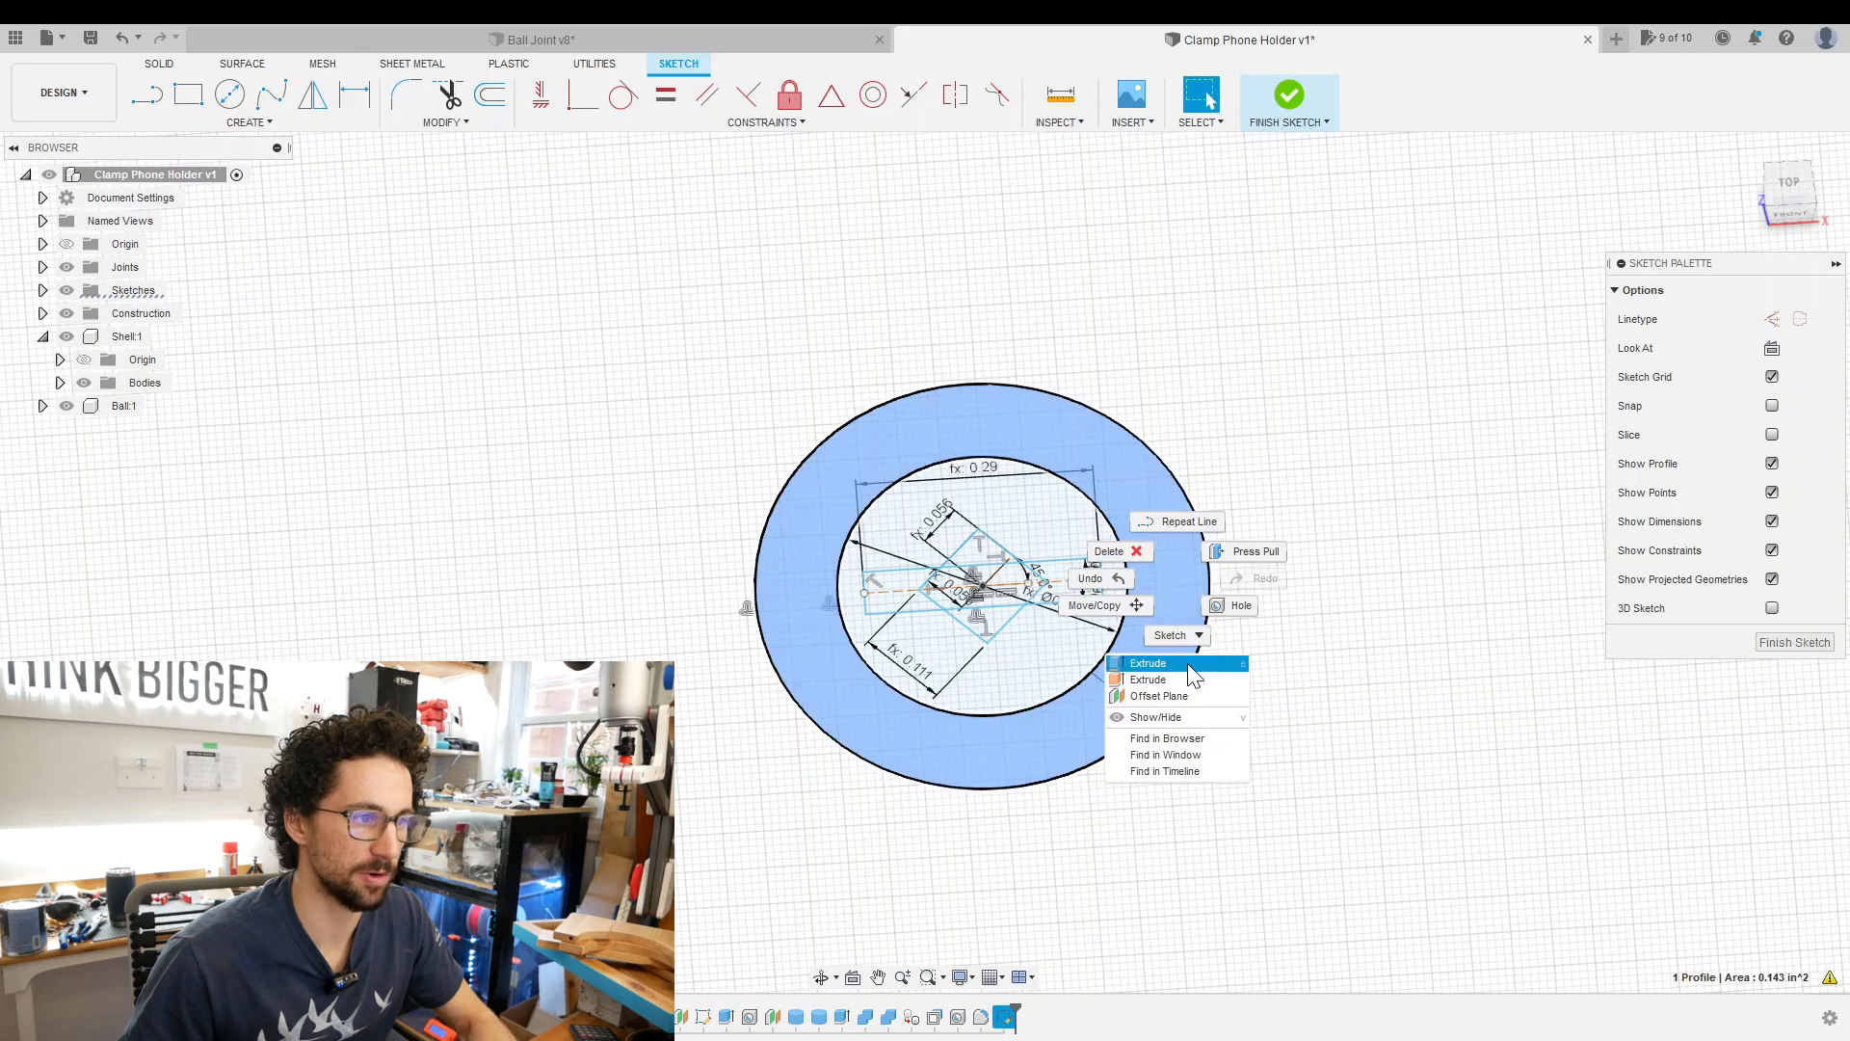
Extrude the ring into a collar, then extrude the inner bar-and-diamond profiles as a second body.
{"action": "left_click", "coordinate": [1186, 663]}
{"action": "key", "text": "Return"}
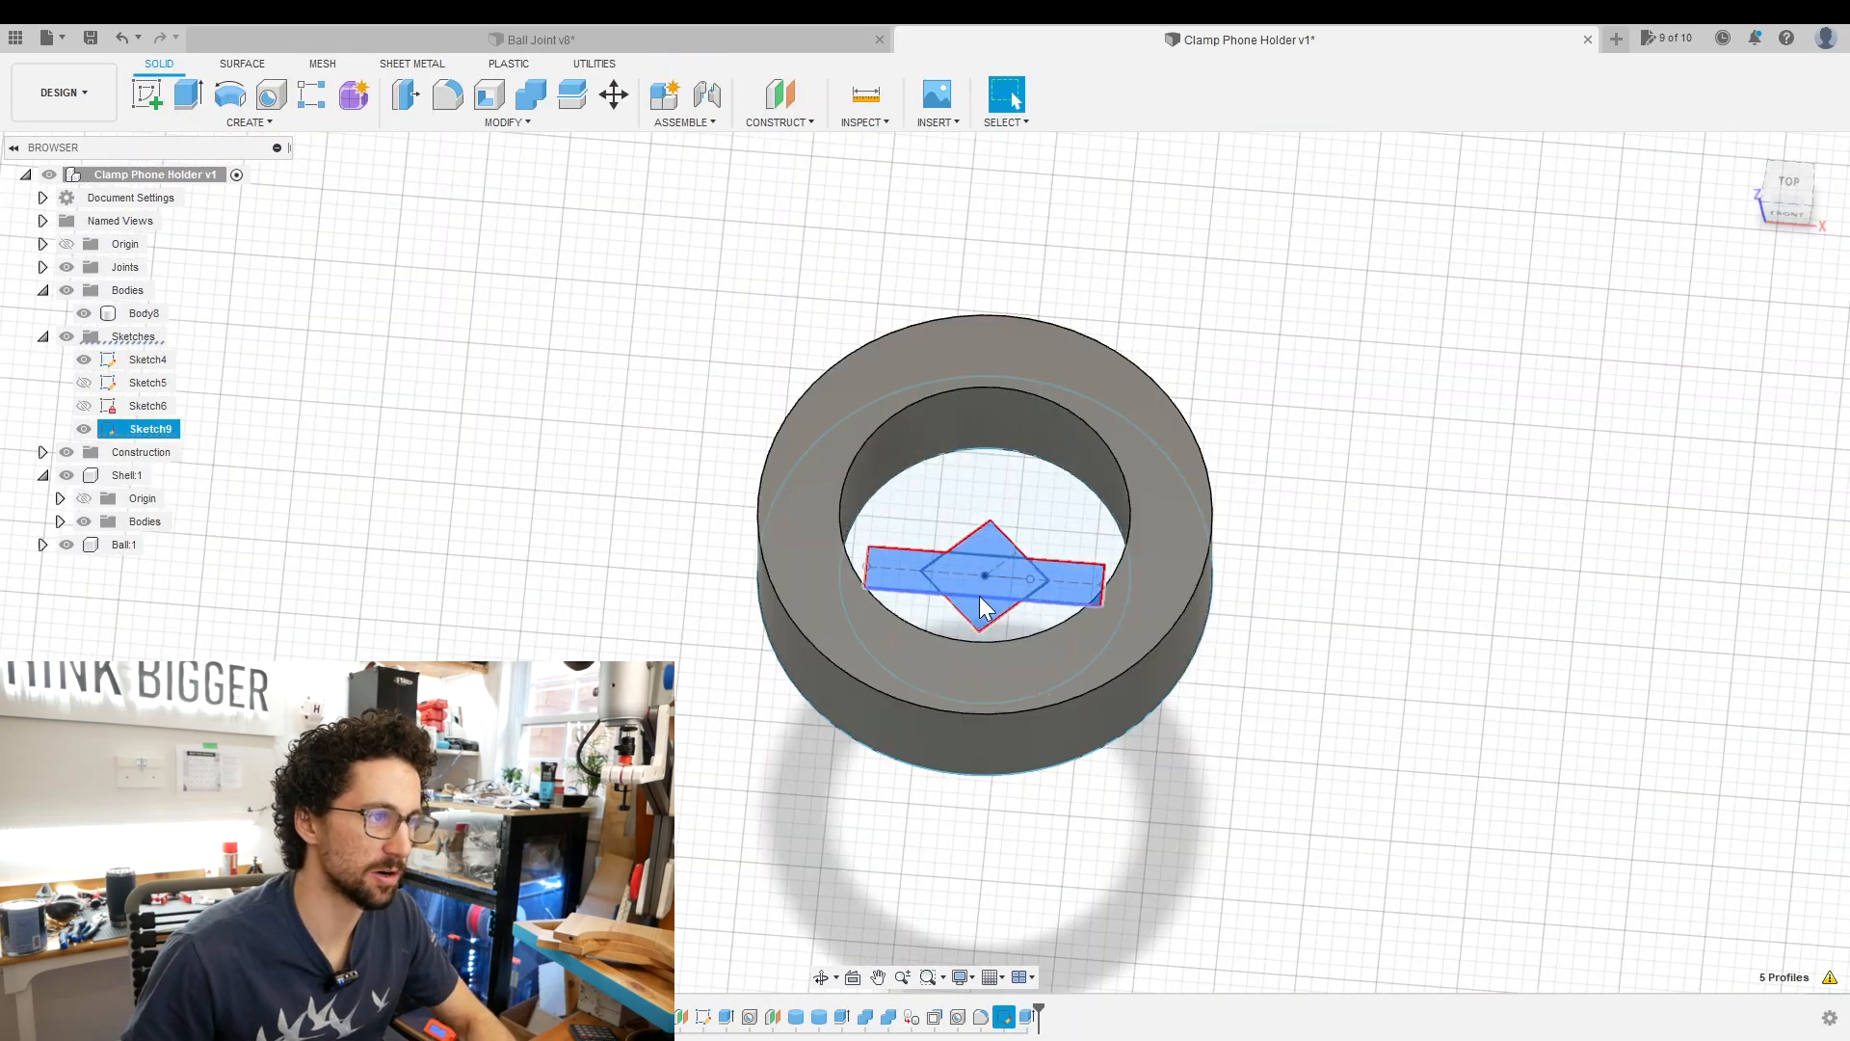
{"action": "right_click", "coordinate": [982, 540]}
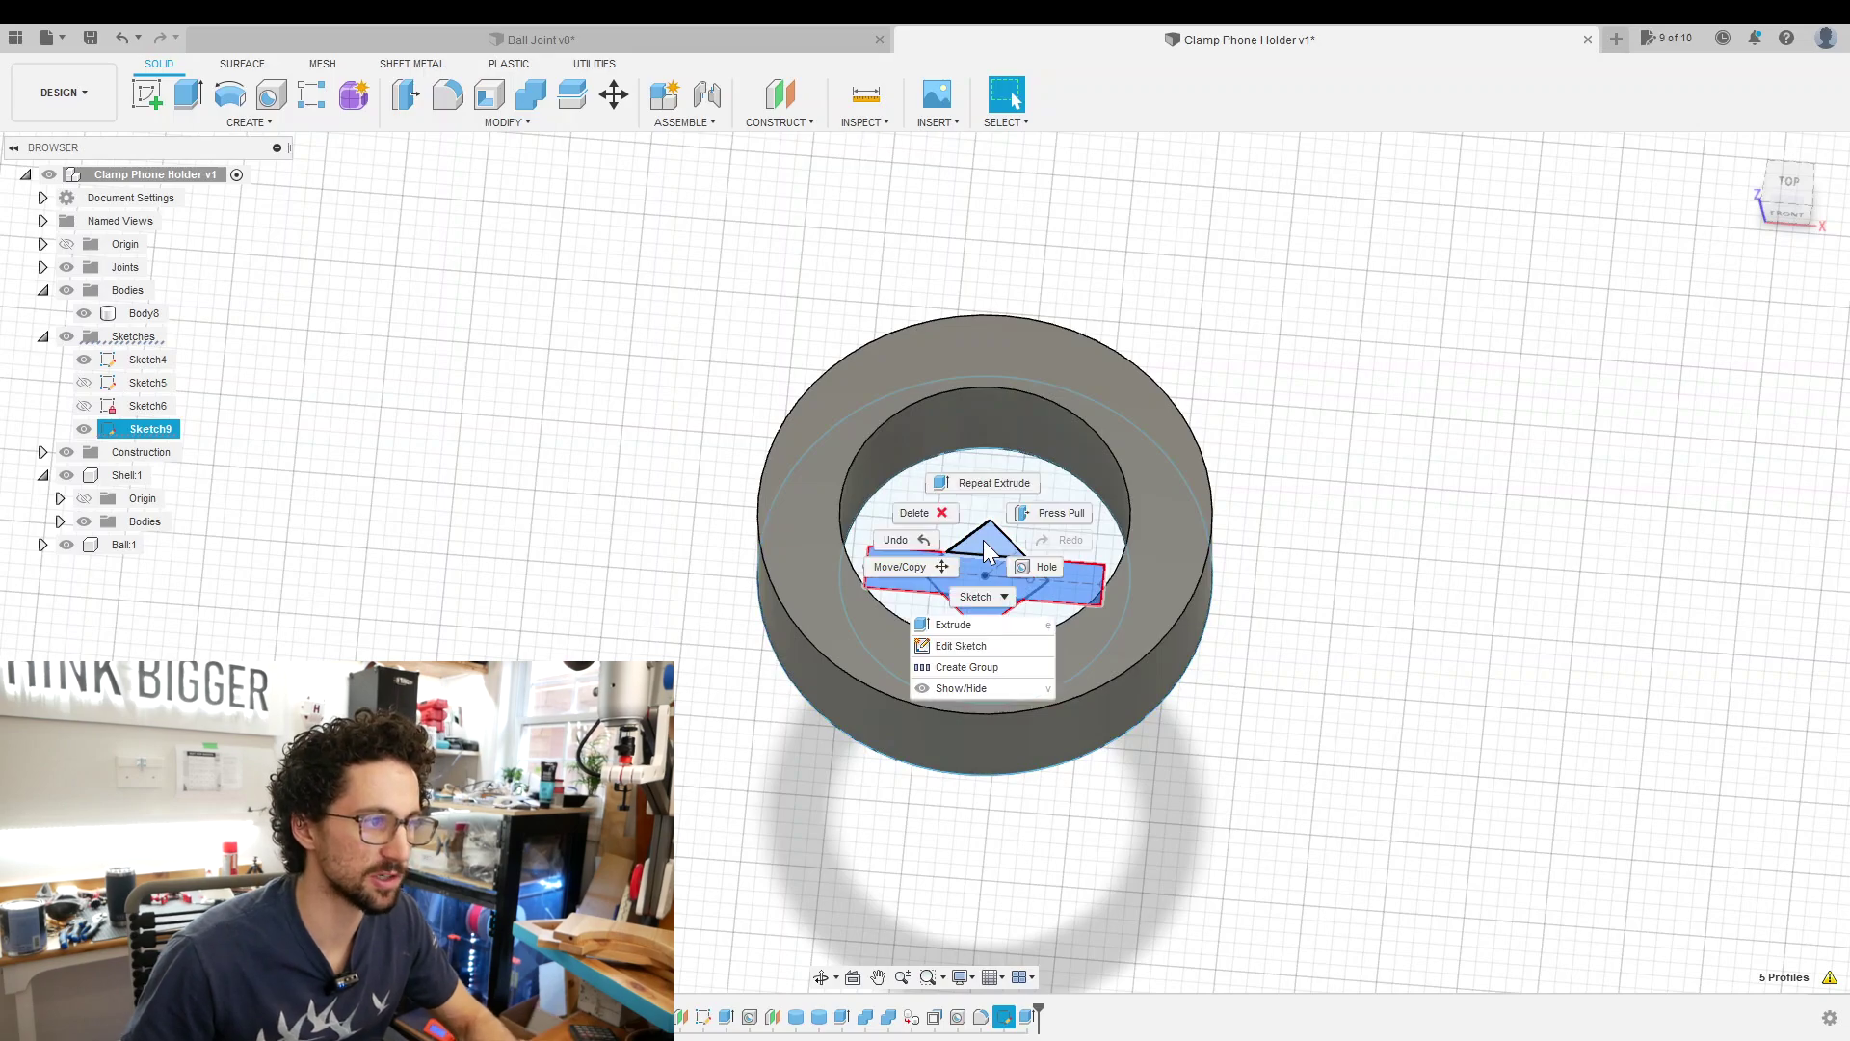
{"action": "left_click", "coordinate": [982, 620]}
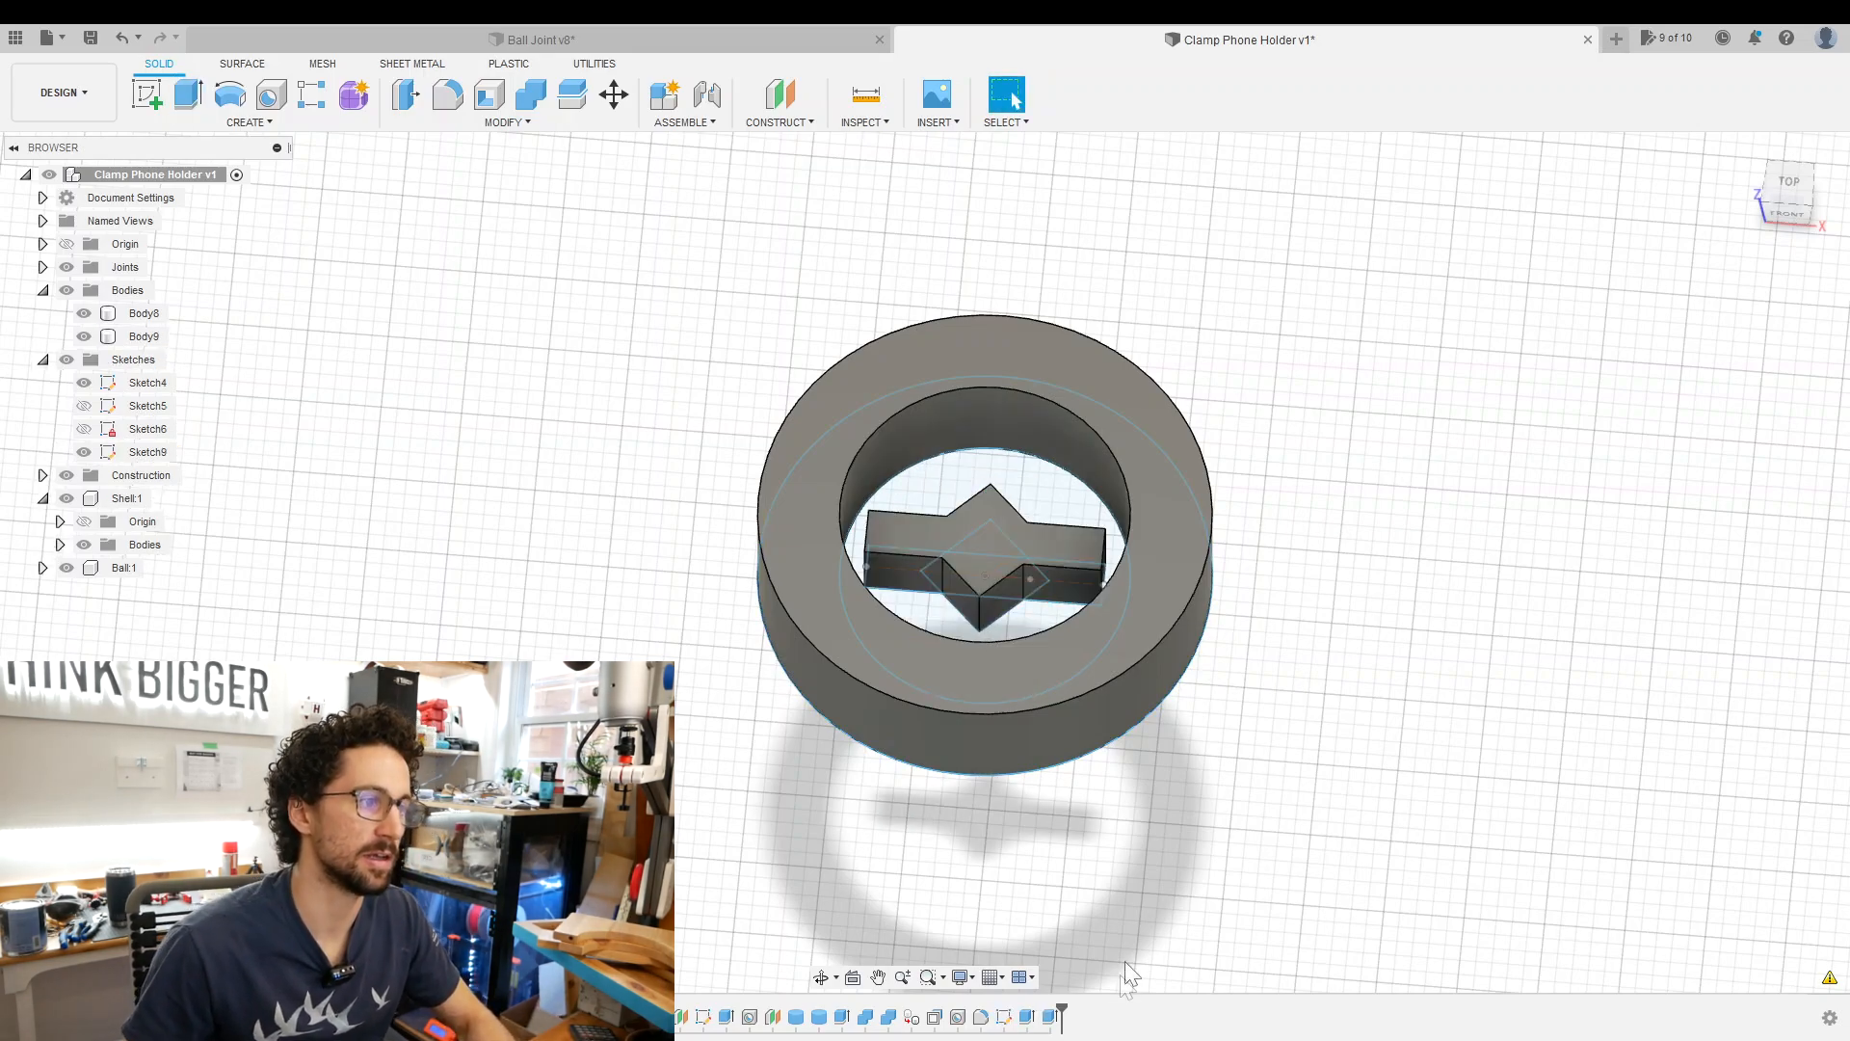
{"action": "scroll", "coordinate": [1273, 780], "scroll_direction": "down", "scroll_amount": 2}
{"action": "middle_click_drag", "start_coordinate": [1206, 825], "coordinate": [1115, 817], "text": "shift"}
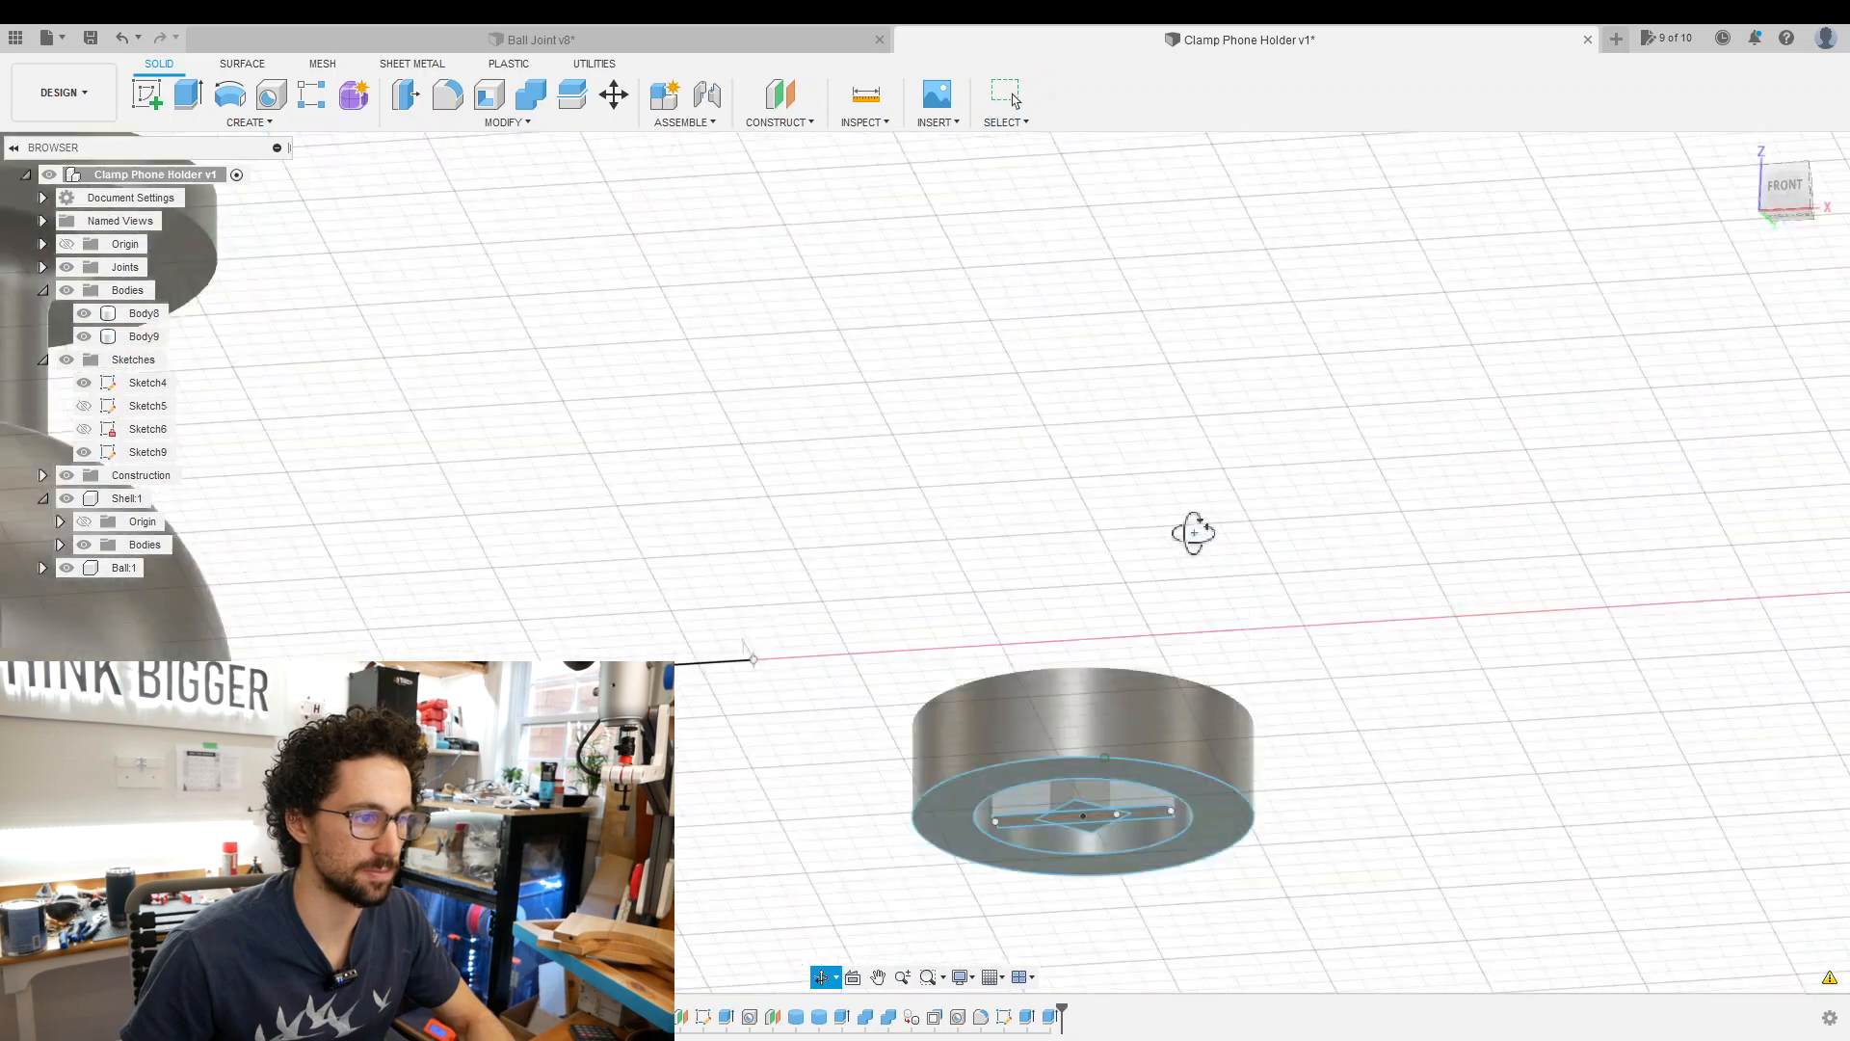
{"action": "left_click", "coordinate": [1062, 788]}
Extrude from the knob's top face and commit the shell to hollow the ring.
{"action": "left_click", "coordinate": [1209, 709]}
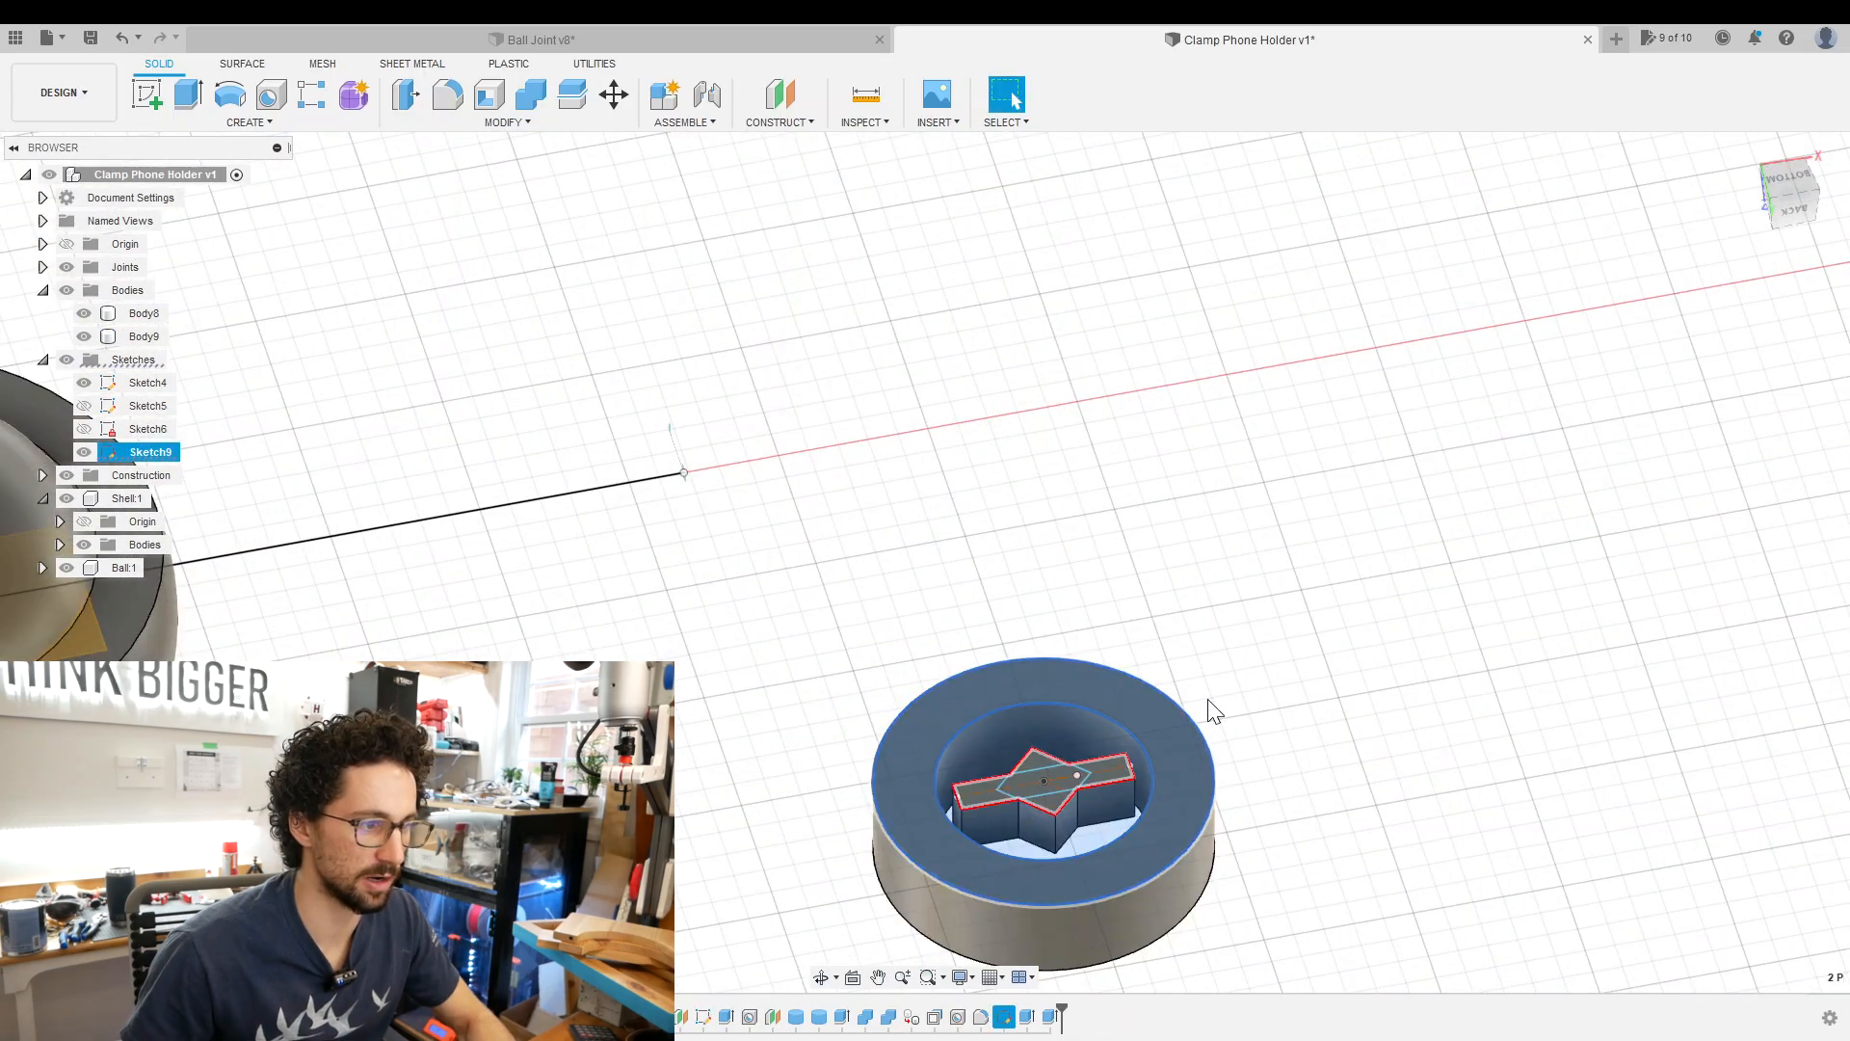
{"action": "scroll", "coordinate": [1259, 626], "scroll_direction": "up", "scroll_amount": 2}
{"action": "key", "text": "e"}
{"action": "left_click", "coordinate": [1257, 626]}
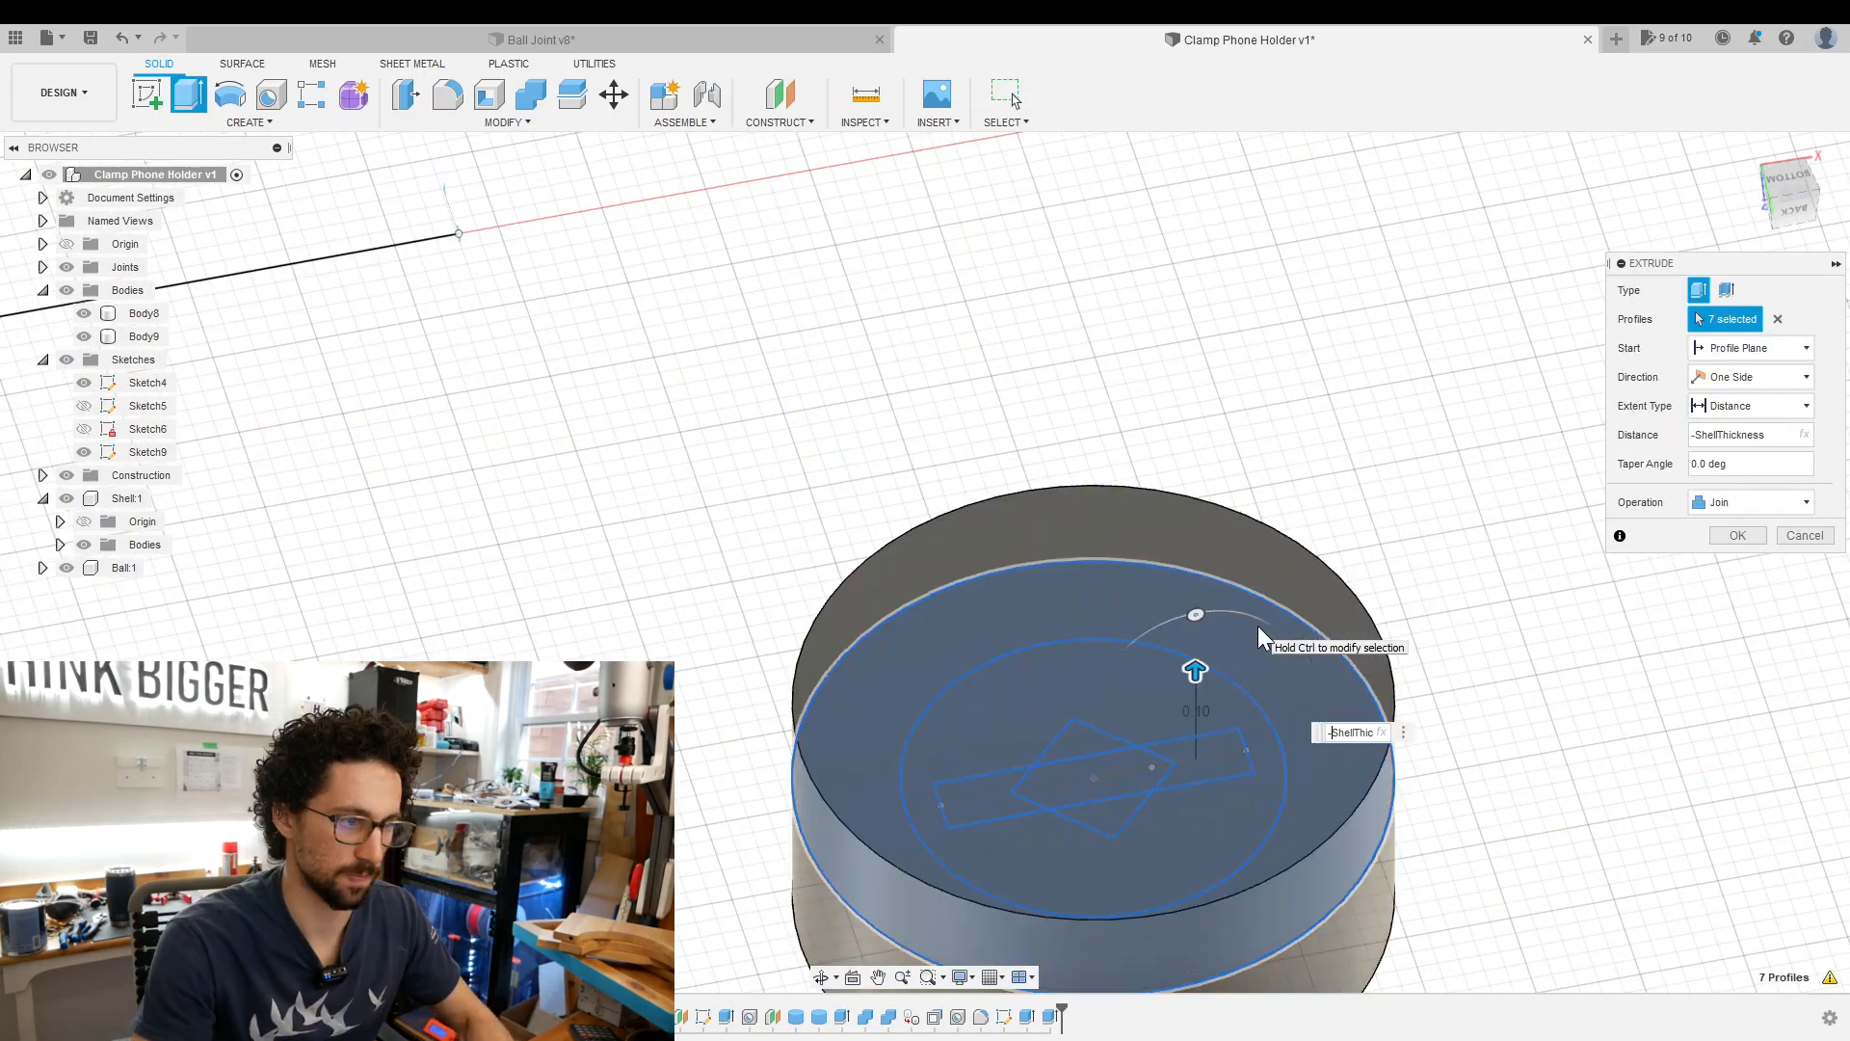
{"action": "key", "text": "Return"}
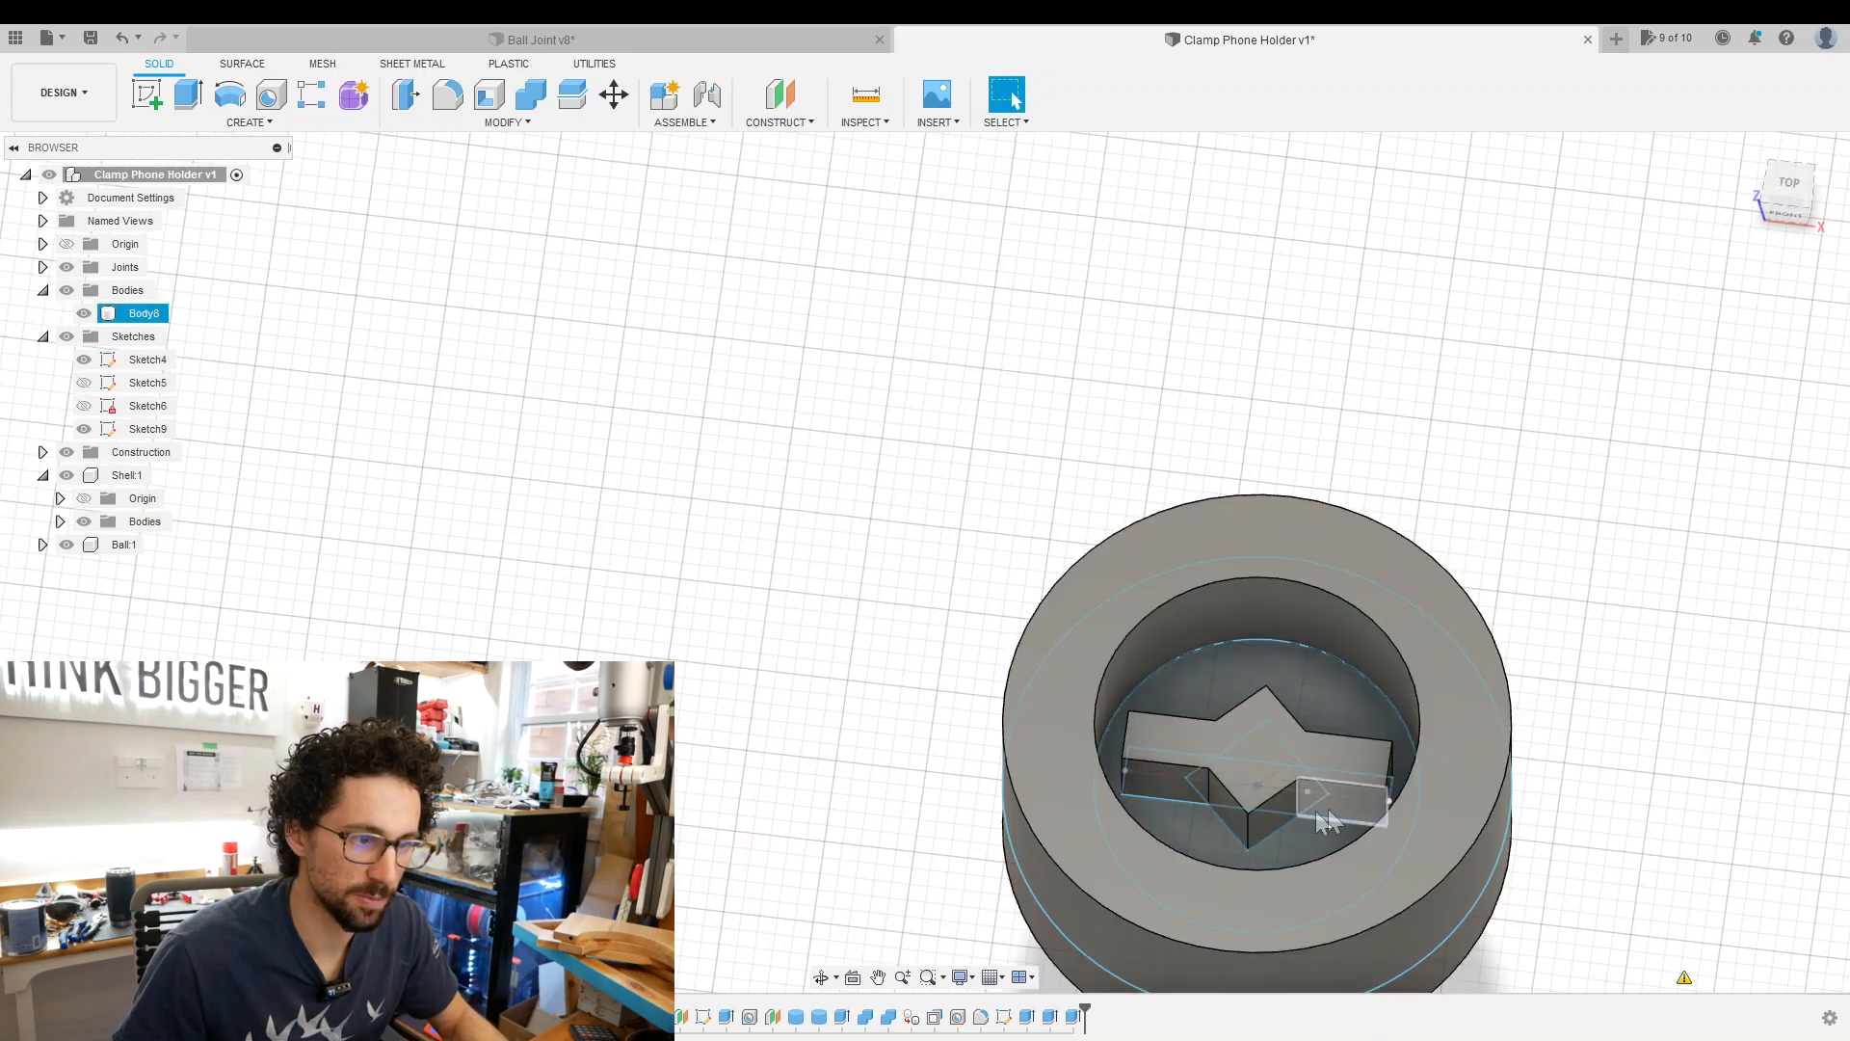
Offset the socket's inner walls by -gap*2 as a clearance allowance.
{"action": "left_click", "coordinate": [1357, 805]}
{"action": "left_click", "coordinate": [1262, 816], "text": "shift"}
{"action": "left_click", "coordinate": [1236, 821], "text": "shift"}
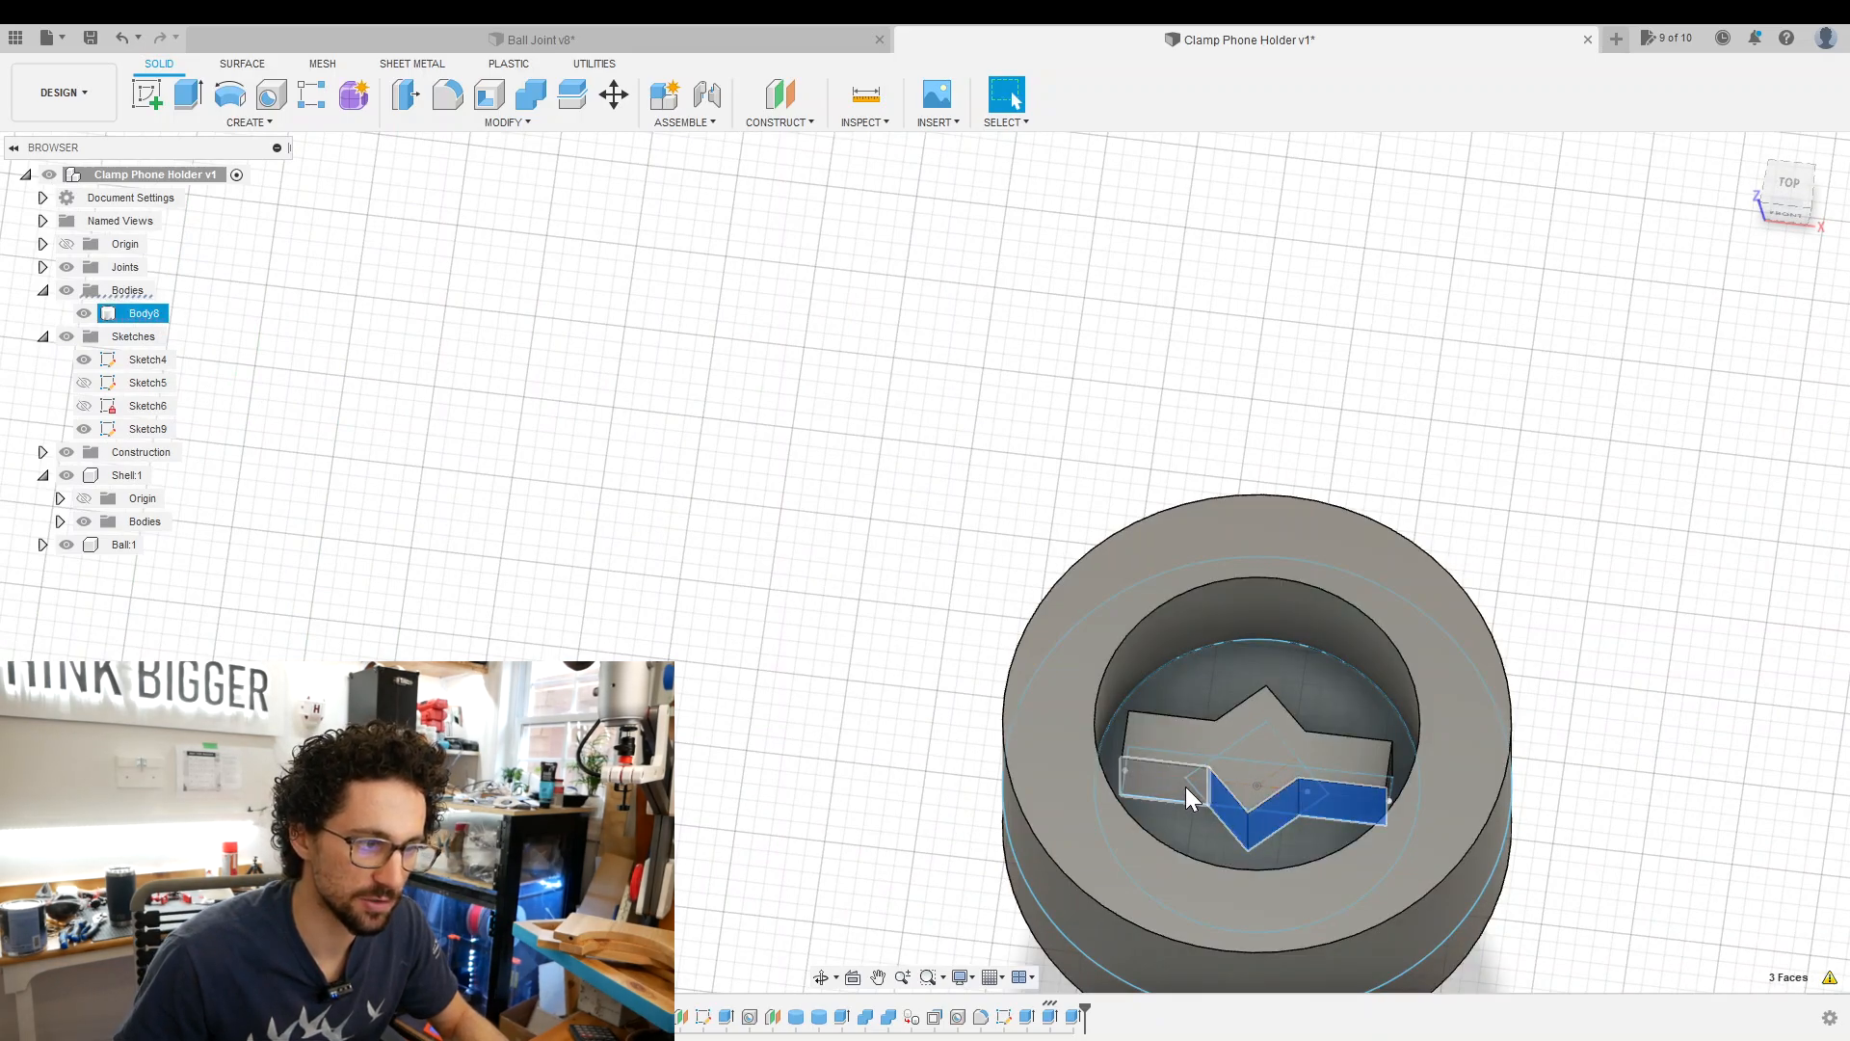
{"action": "left_click", "coordinate": [1182, 784], "text": "shift"}
{"action": "mouse_move", "coordinate": [1182, 784]}
{"action": "middle_mouse_down", "text": "shift"}
{"action": "mouse_move", "coordinate": [1200, 788]}
{"action": "mouse_move", "coordinate": [1118, 771]}
{"action": "middle_mouse_up", "text": "shift"}
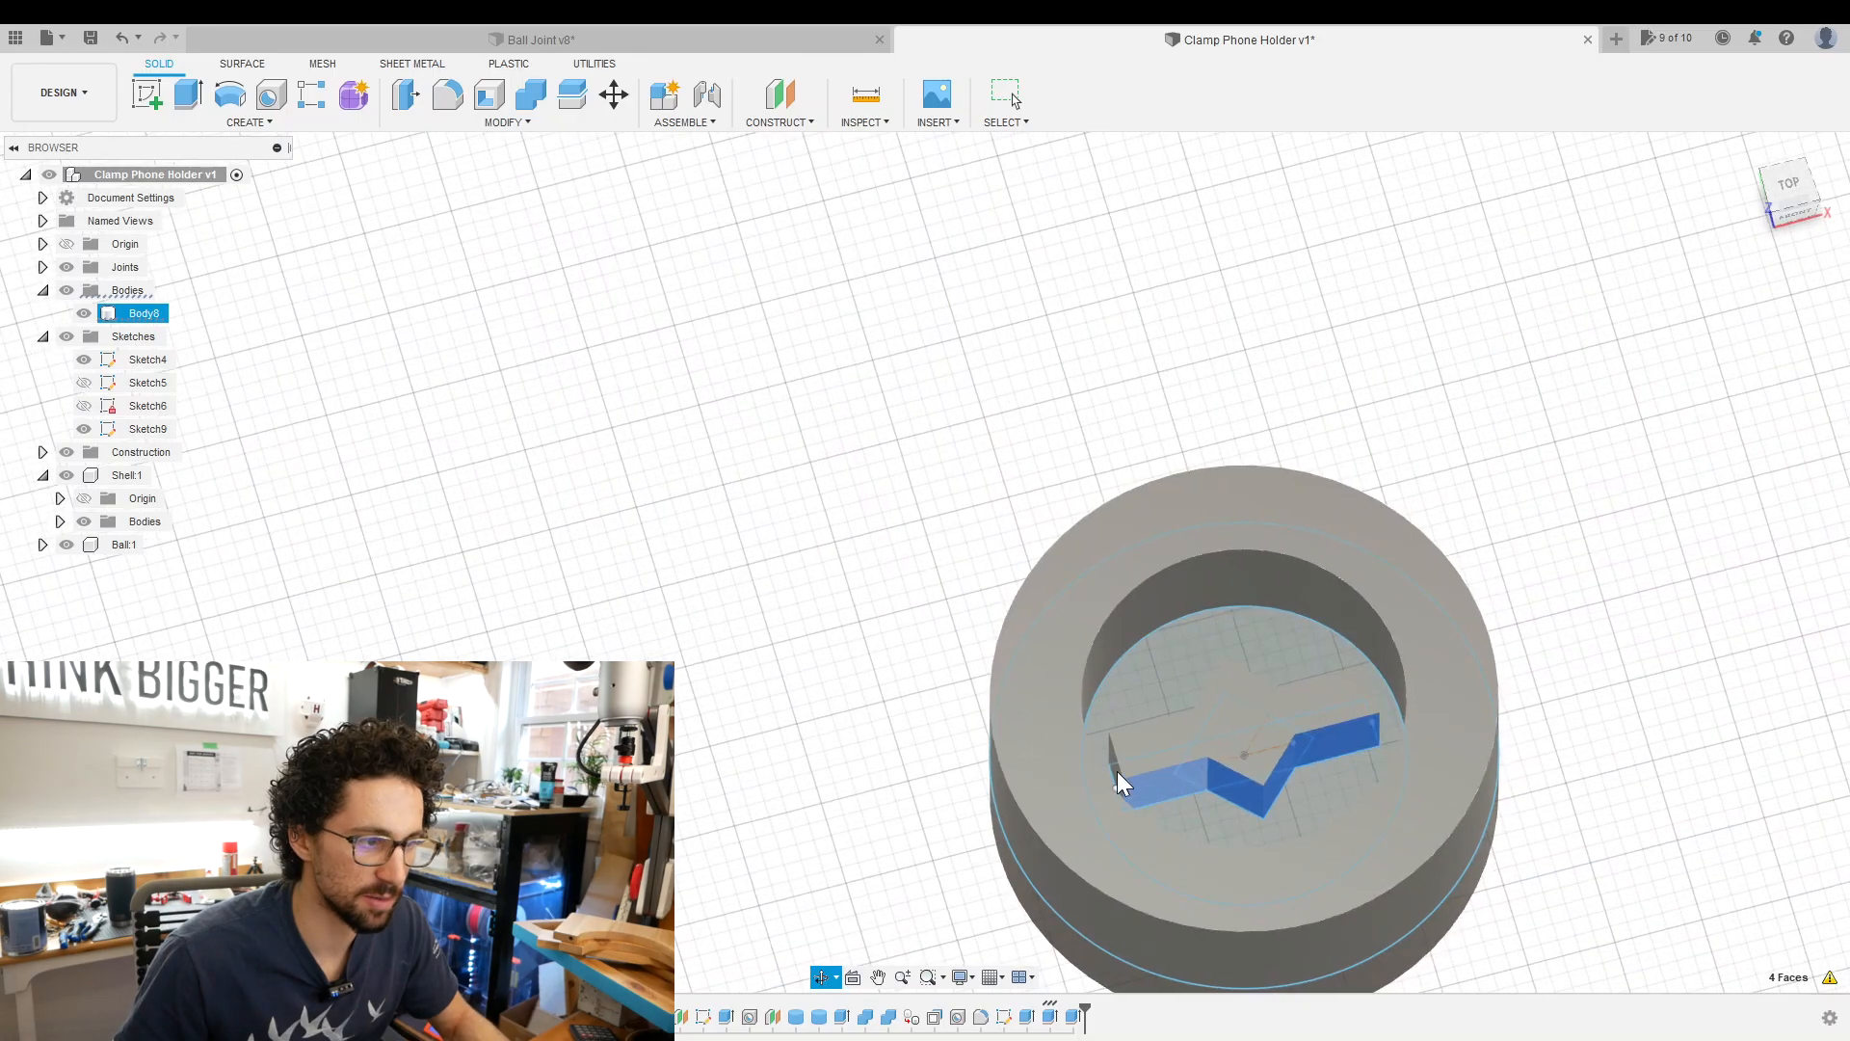
{"action": "scroll", "coordinate": [1117, 771], "scroll_direction": "up", "scroll_amount": 3}
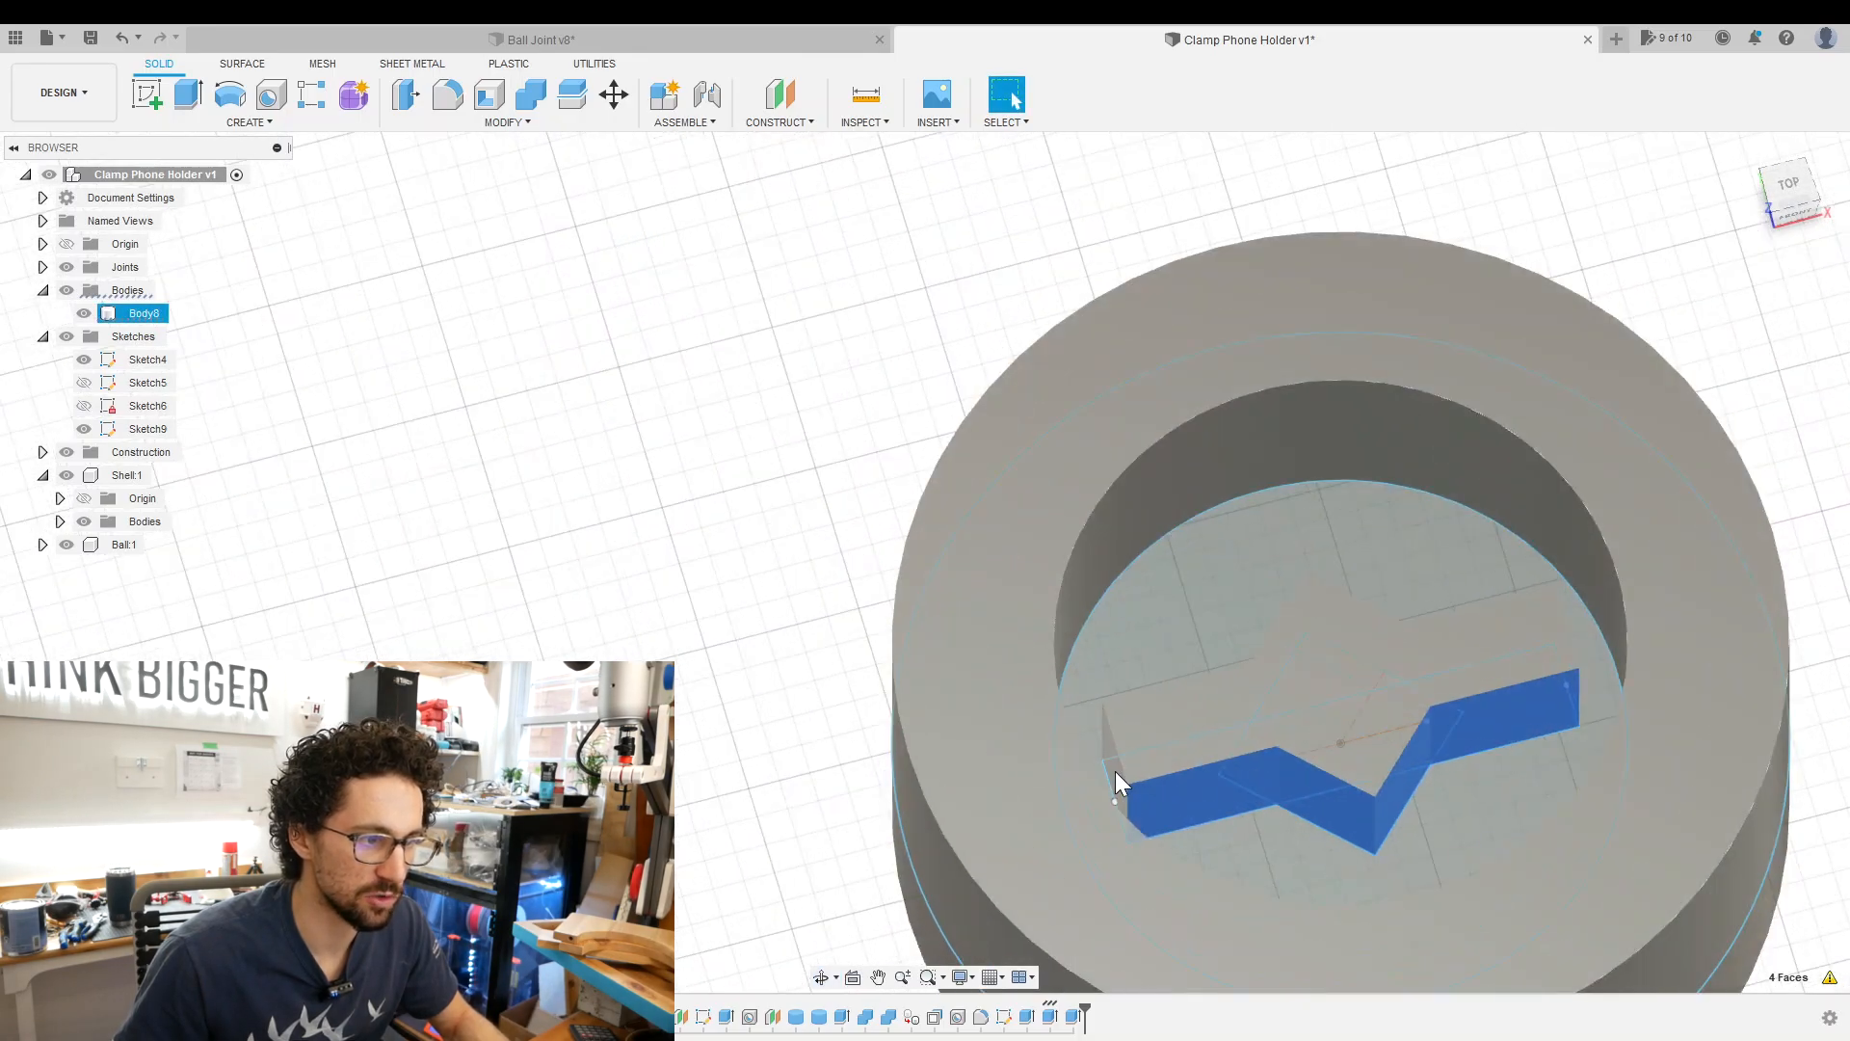
{"action": "left_click", "coordinate": [1115, 774], "text": "shift"}
{"action": "middle_click_drag", "start_coordinate": [1101, 770], "coordinate": [1205, 795], "text": "shift"}
{"action": "type", "text": "-gap*2"}
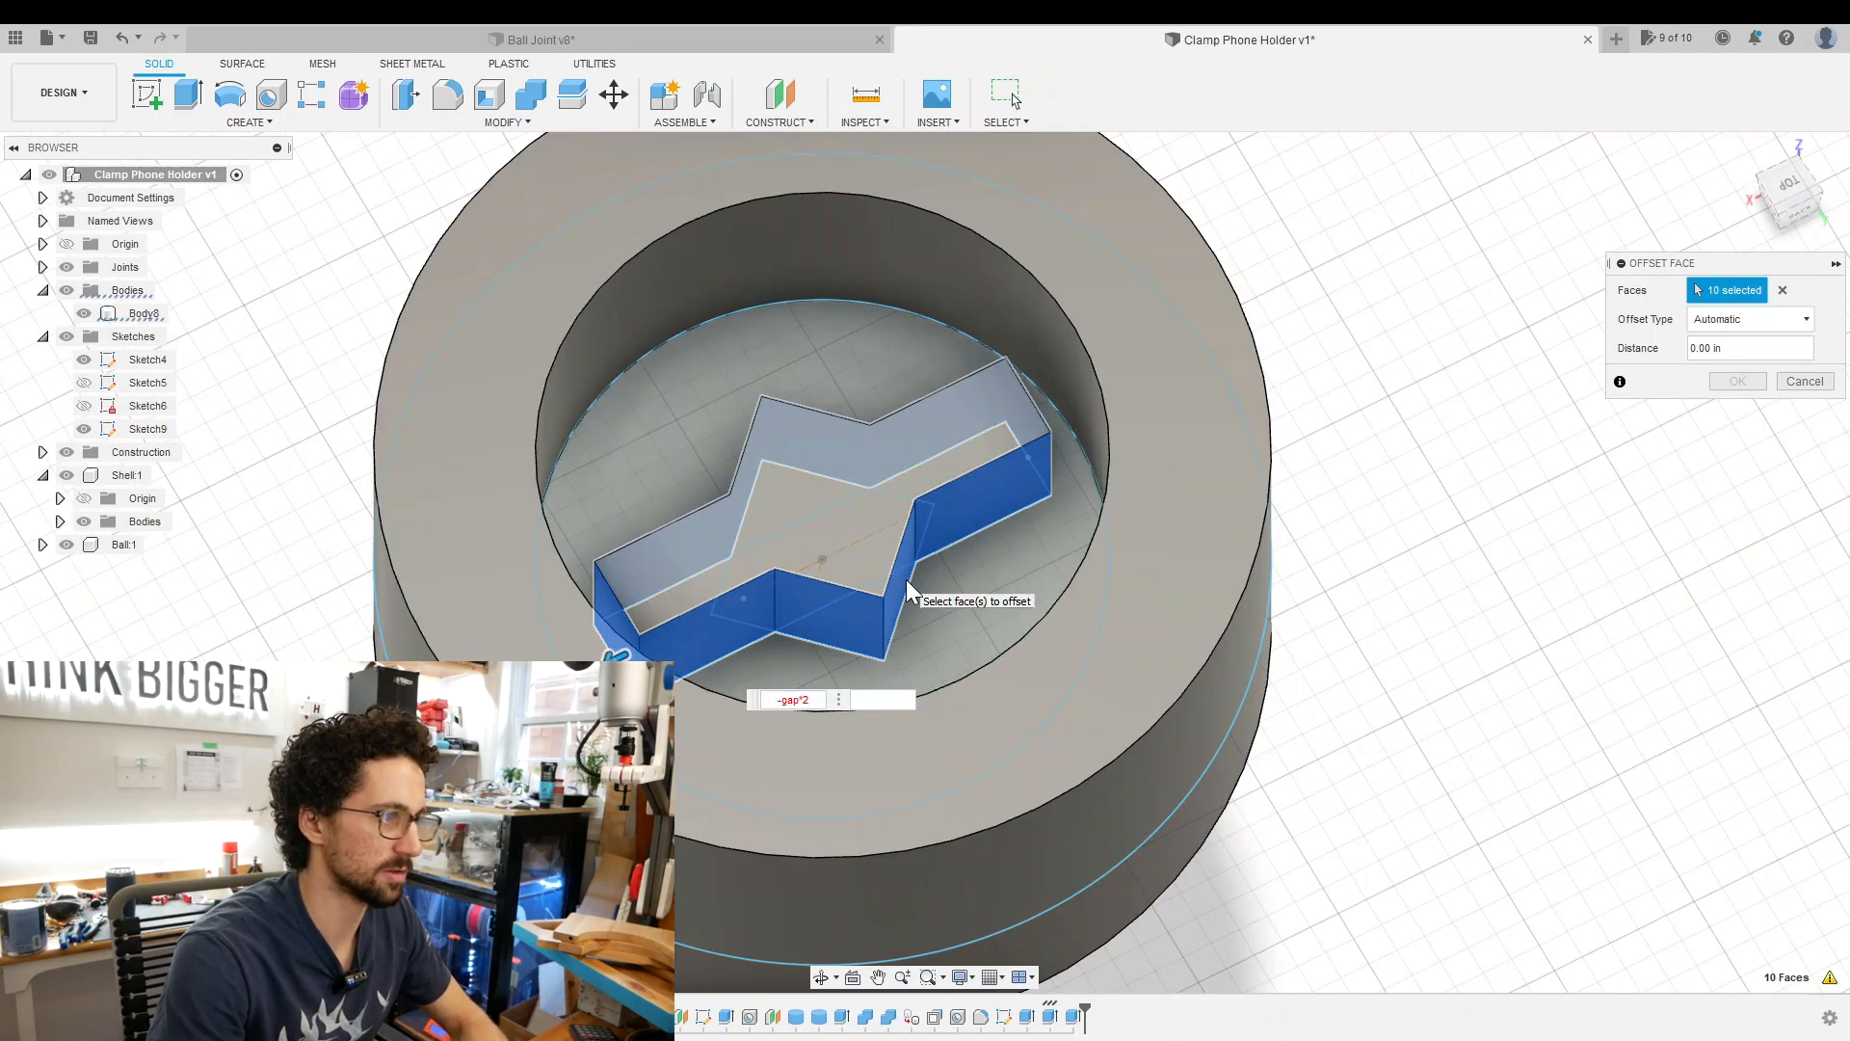
{"action": "key", "text": "Return"}
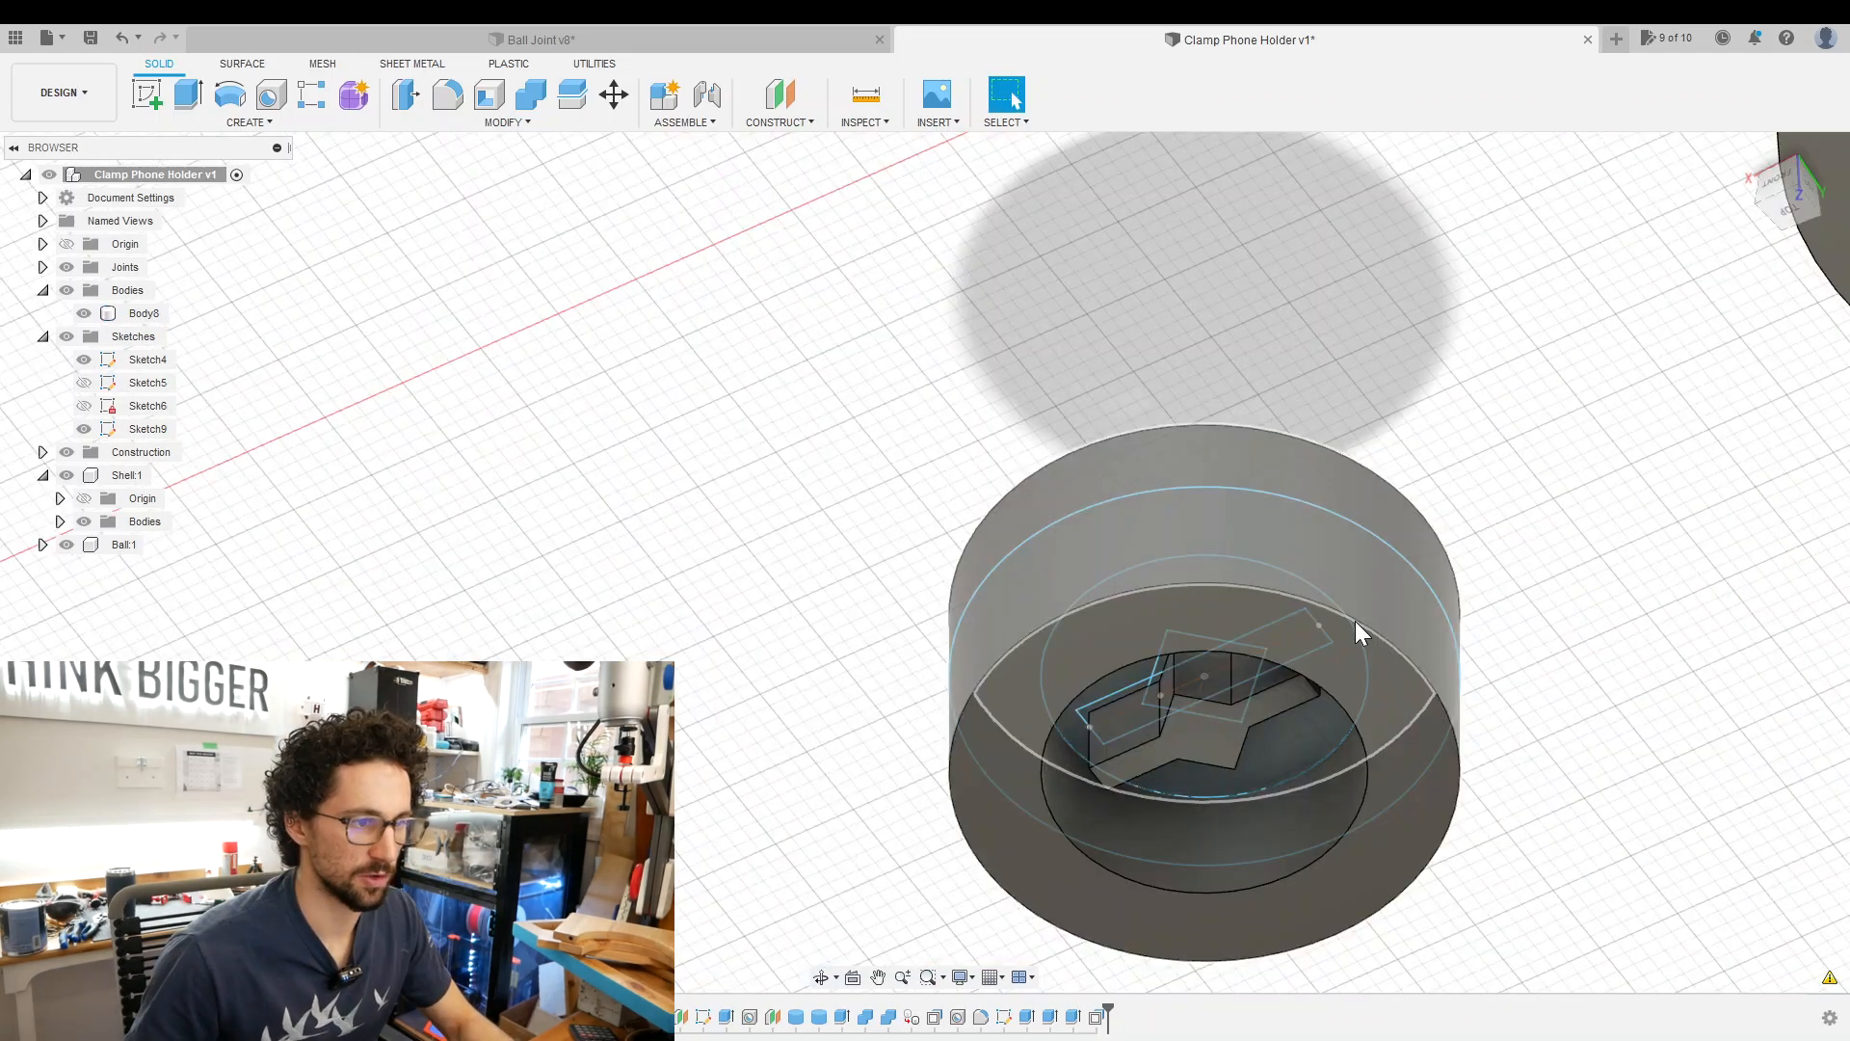
{"action": "left_click", "coordinate": [1234, 851]}
{"action": "mouse_move", "coordinate": [1235, 850]}
{"action": "middle_mouse_down", "text": "shift"}
{"action": "mouse_move", "coordinate": [1404, 767]}
{"action": "mouse_move", "coordinate": [1412, 839]}
{"action": "mouse_move", "coordinate": [1402, 809]}
{"action": "middle_mouse_up", "text": "shift"}
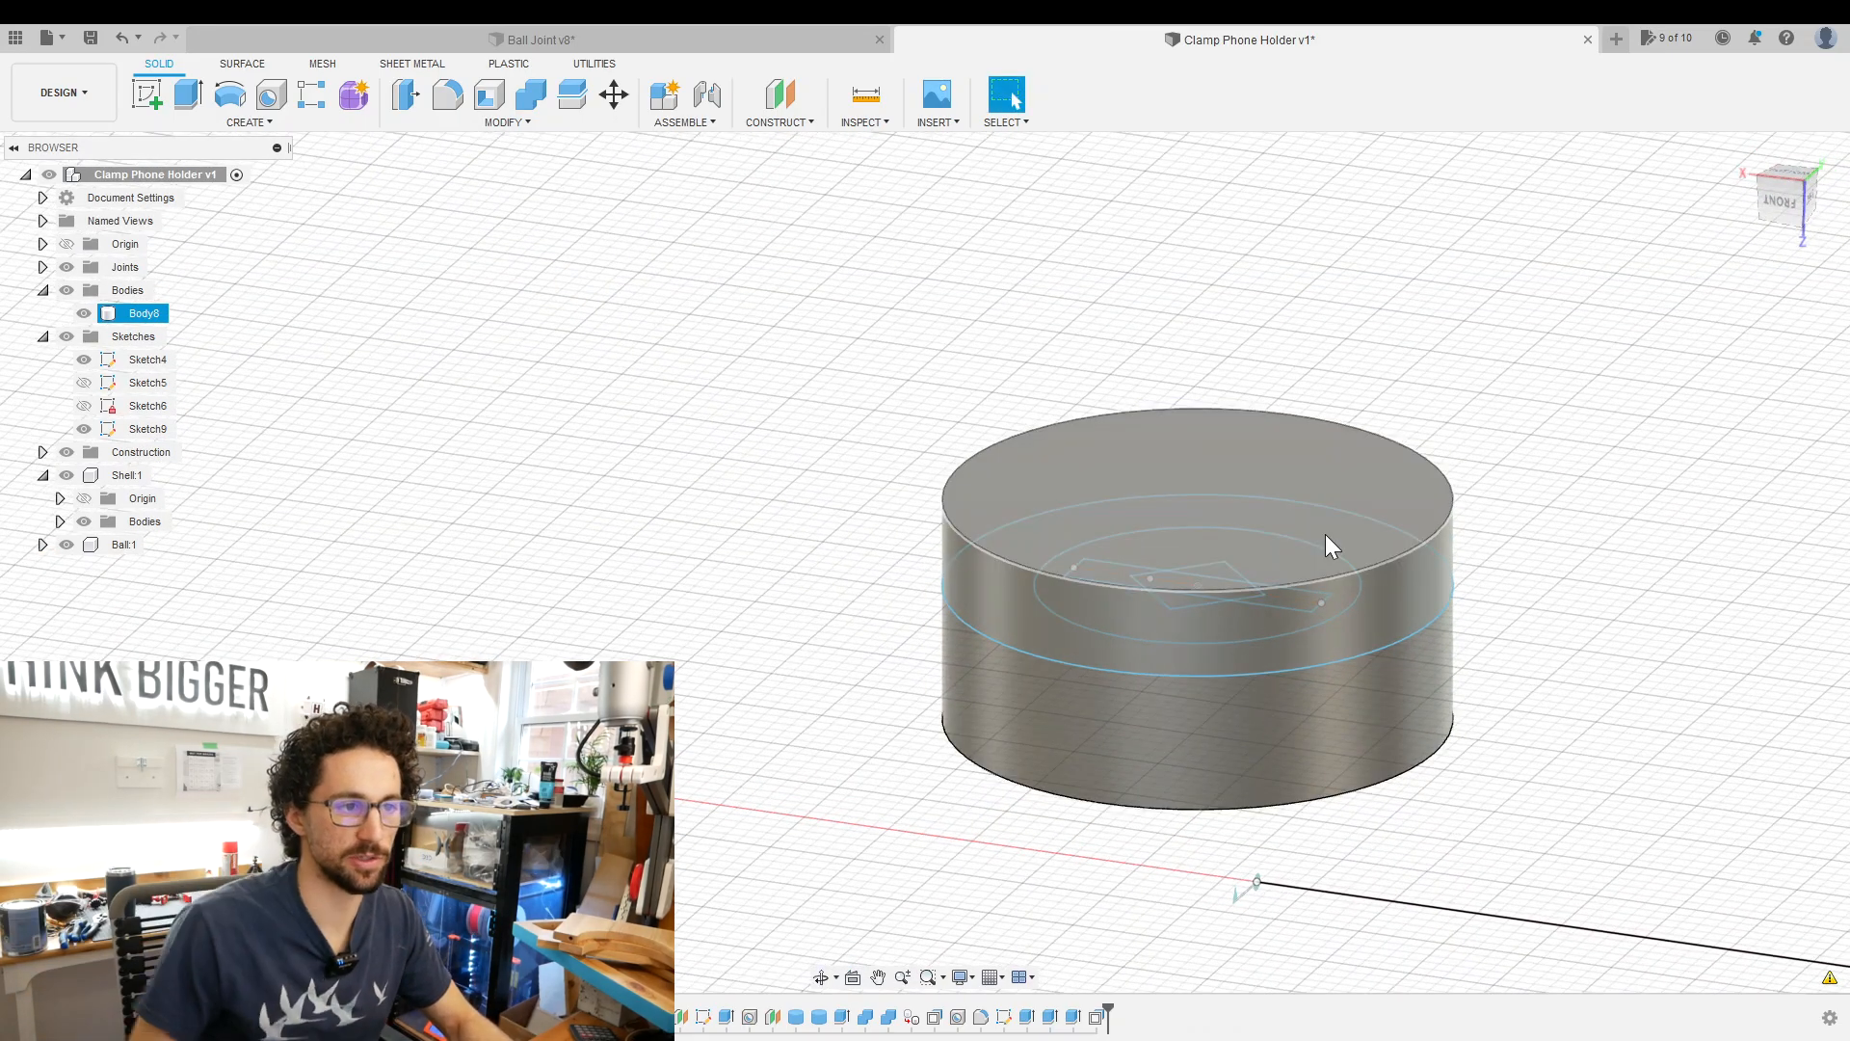
Sketch a circle on the vertical plane, centred on the top edge midpoint and sized to the body corner.
{"action": "key", "text": "s"}
{"action": "left_click", "coordinate": [940, 636]}
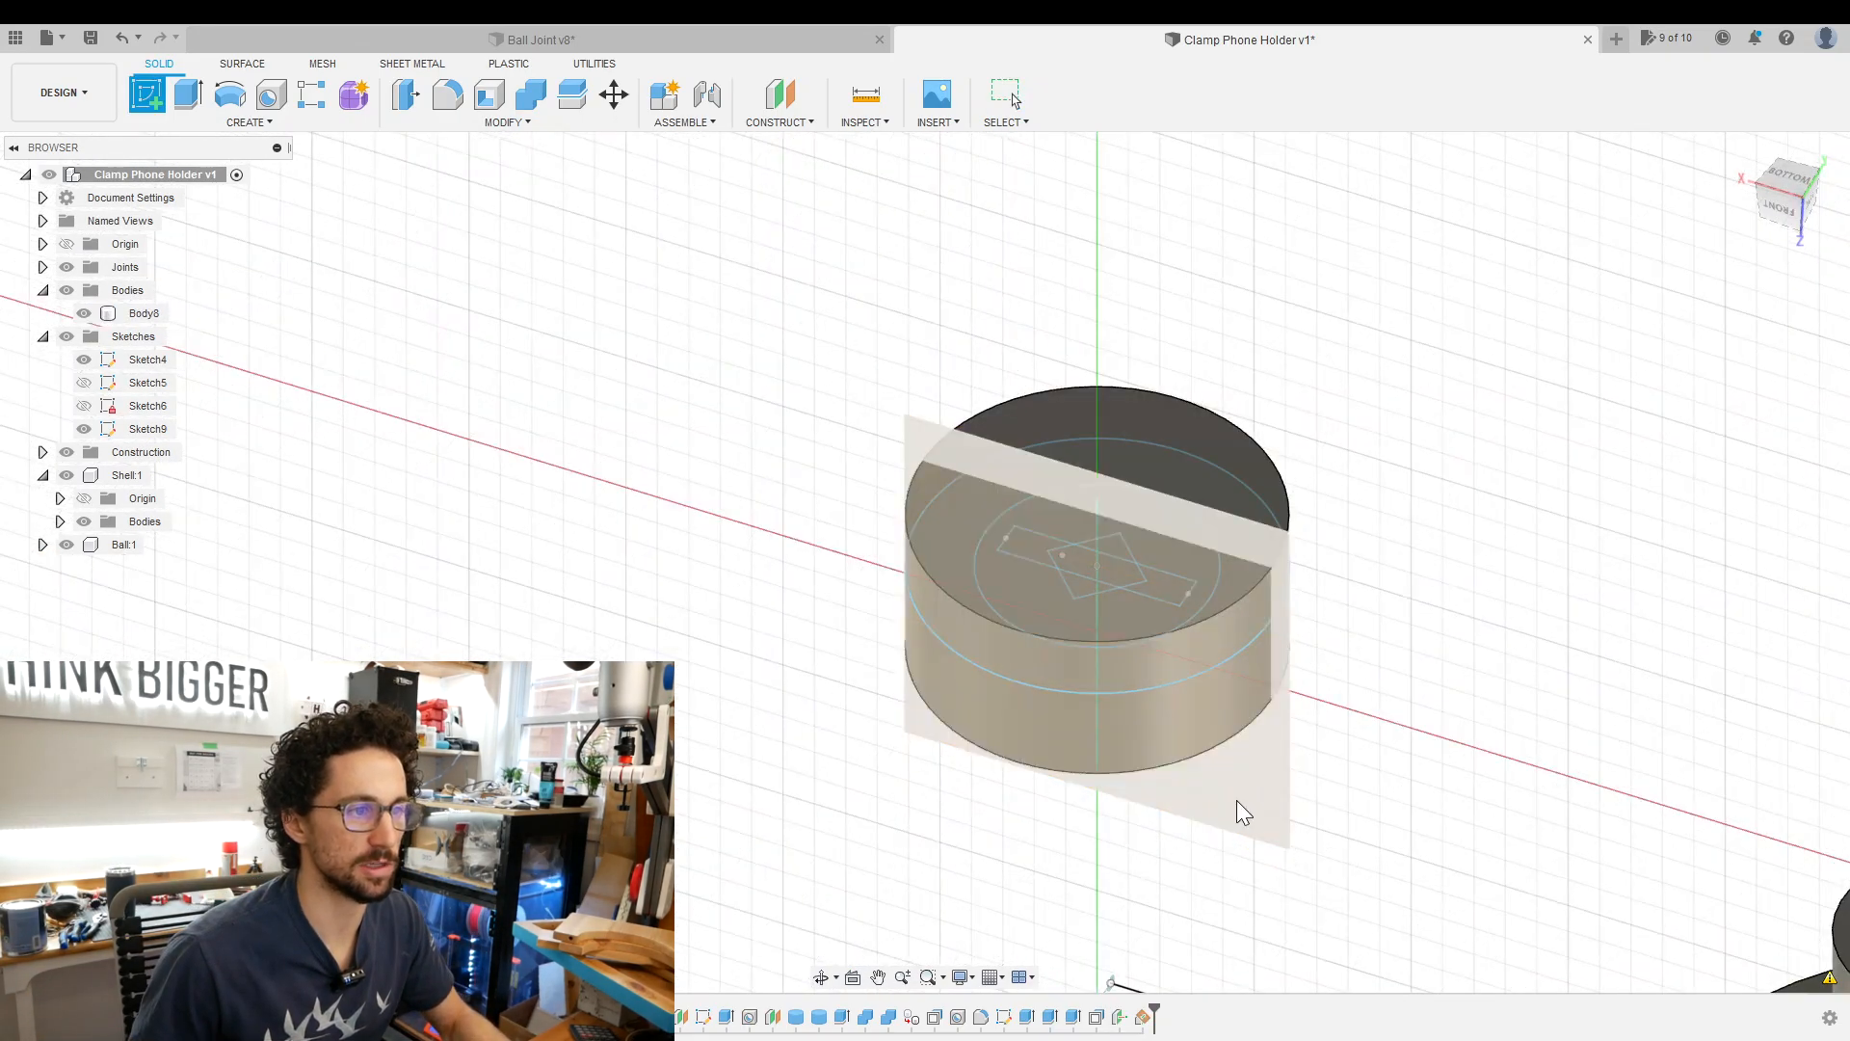
{"action": "left_click", "coordinate": [1235, 799]}
{"action": "key", "text": "c"}
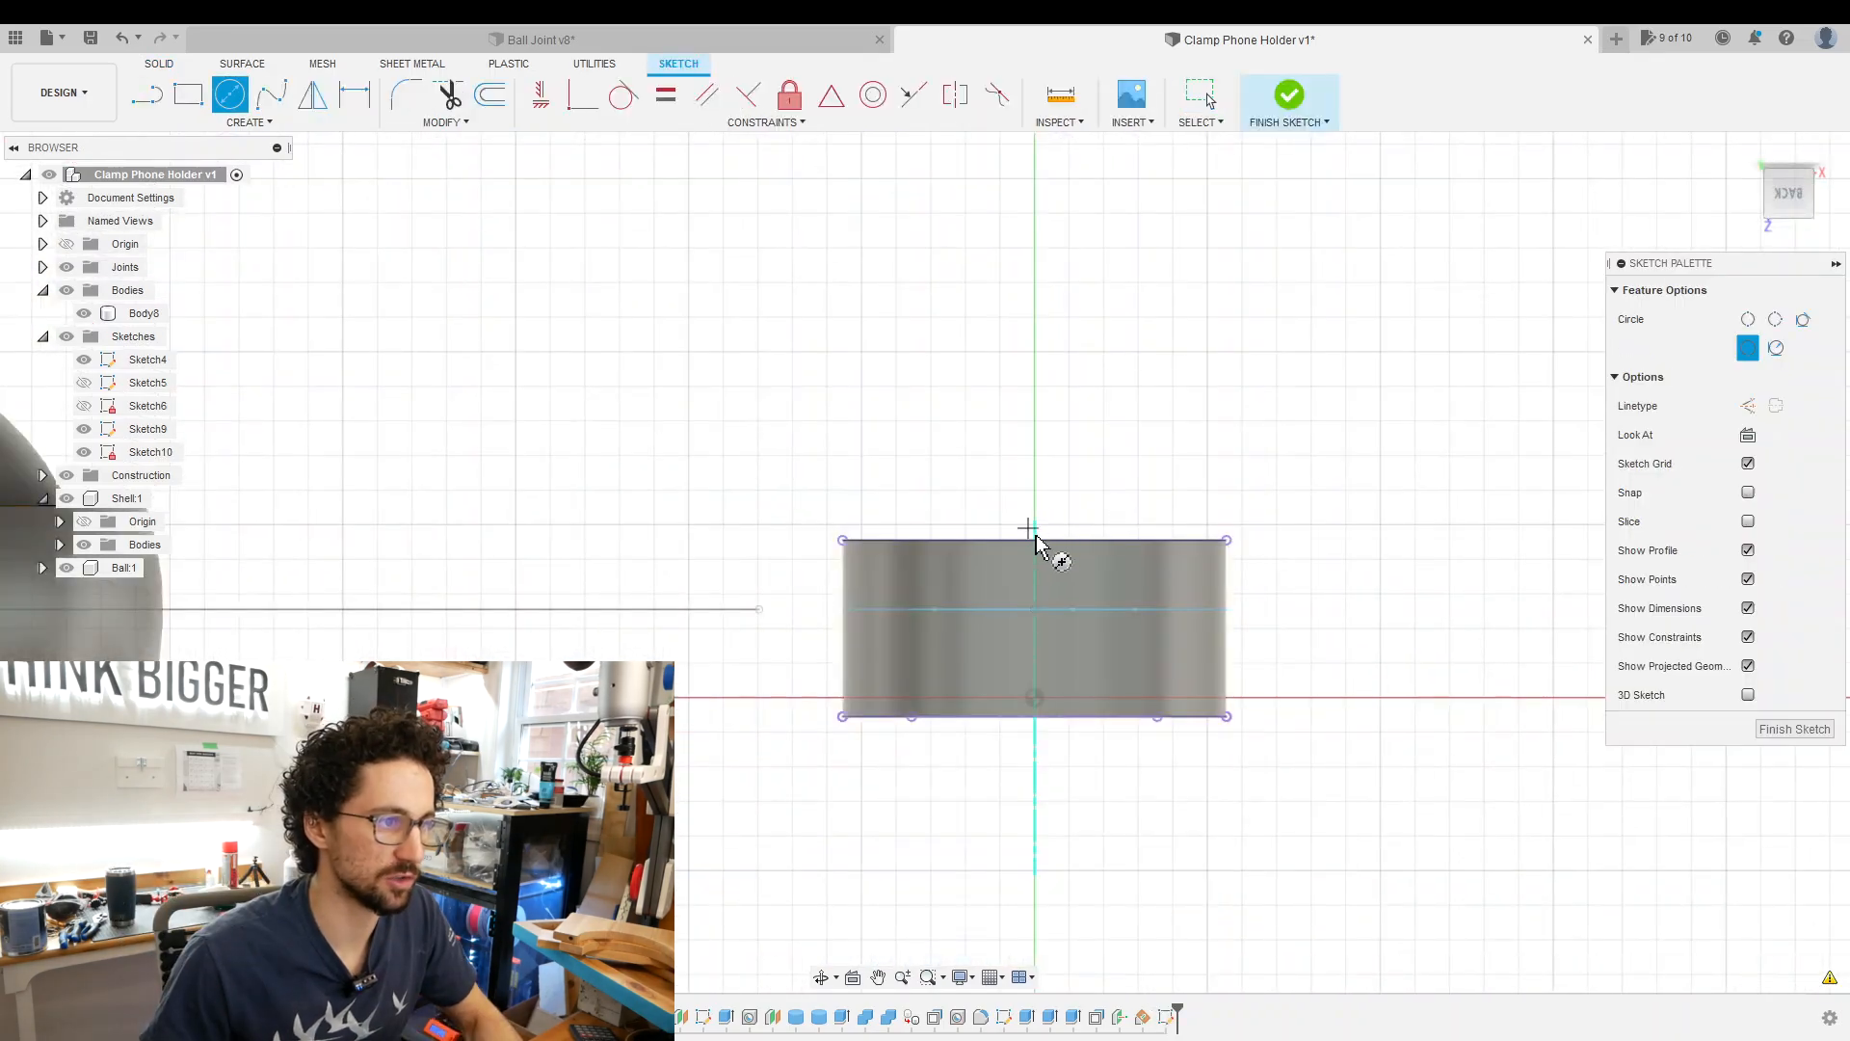
{"action": "left_click", "coordinate": [1034, 541]}
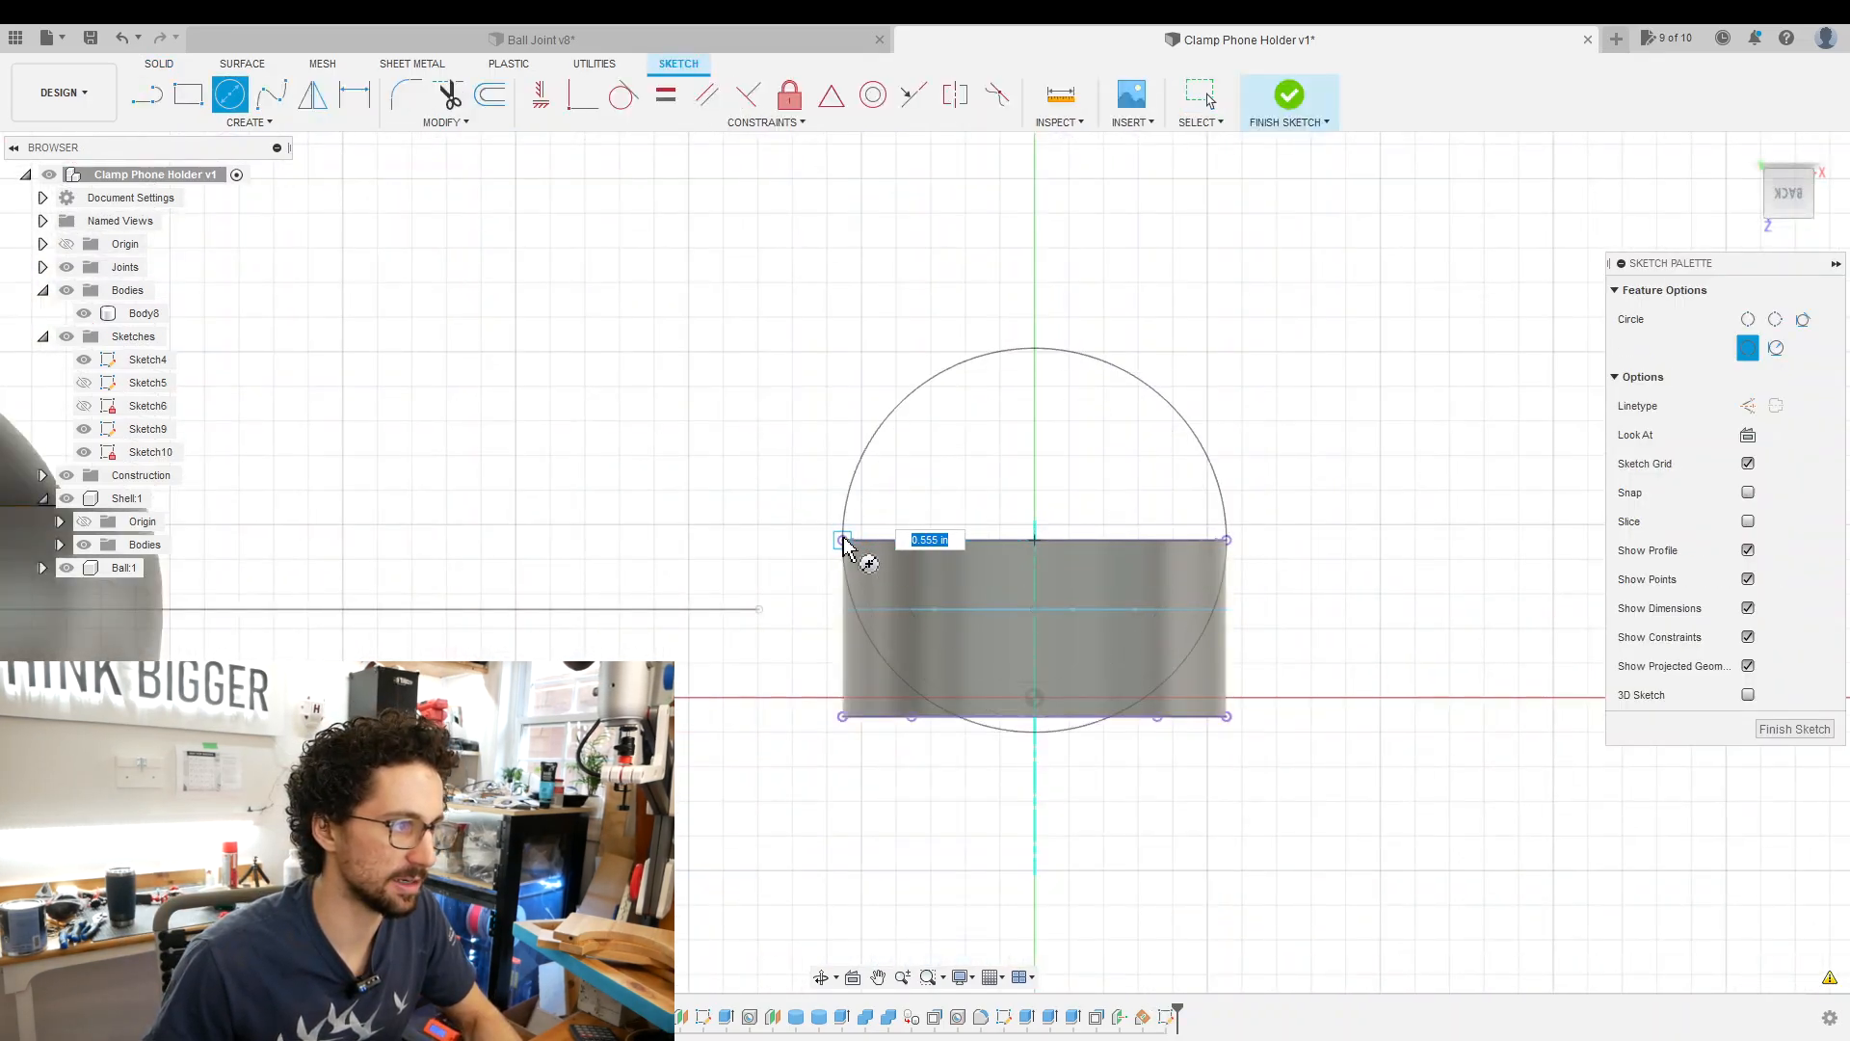
{"action": "left_click", "coordinate": [844, 543]}
{"action": "key", "text": "Escape"}
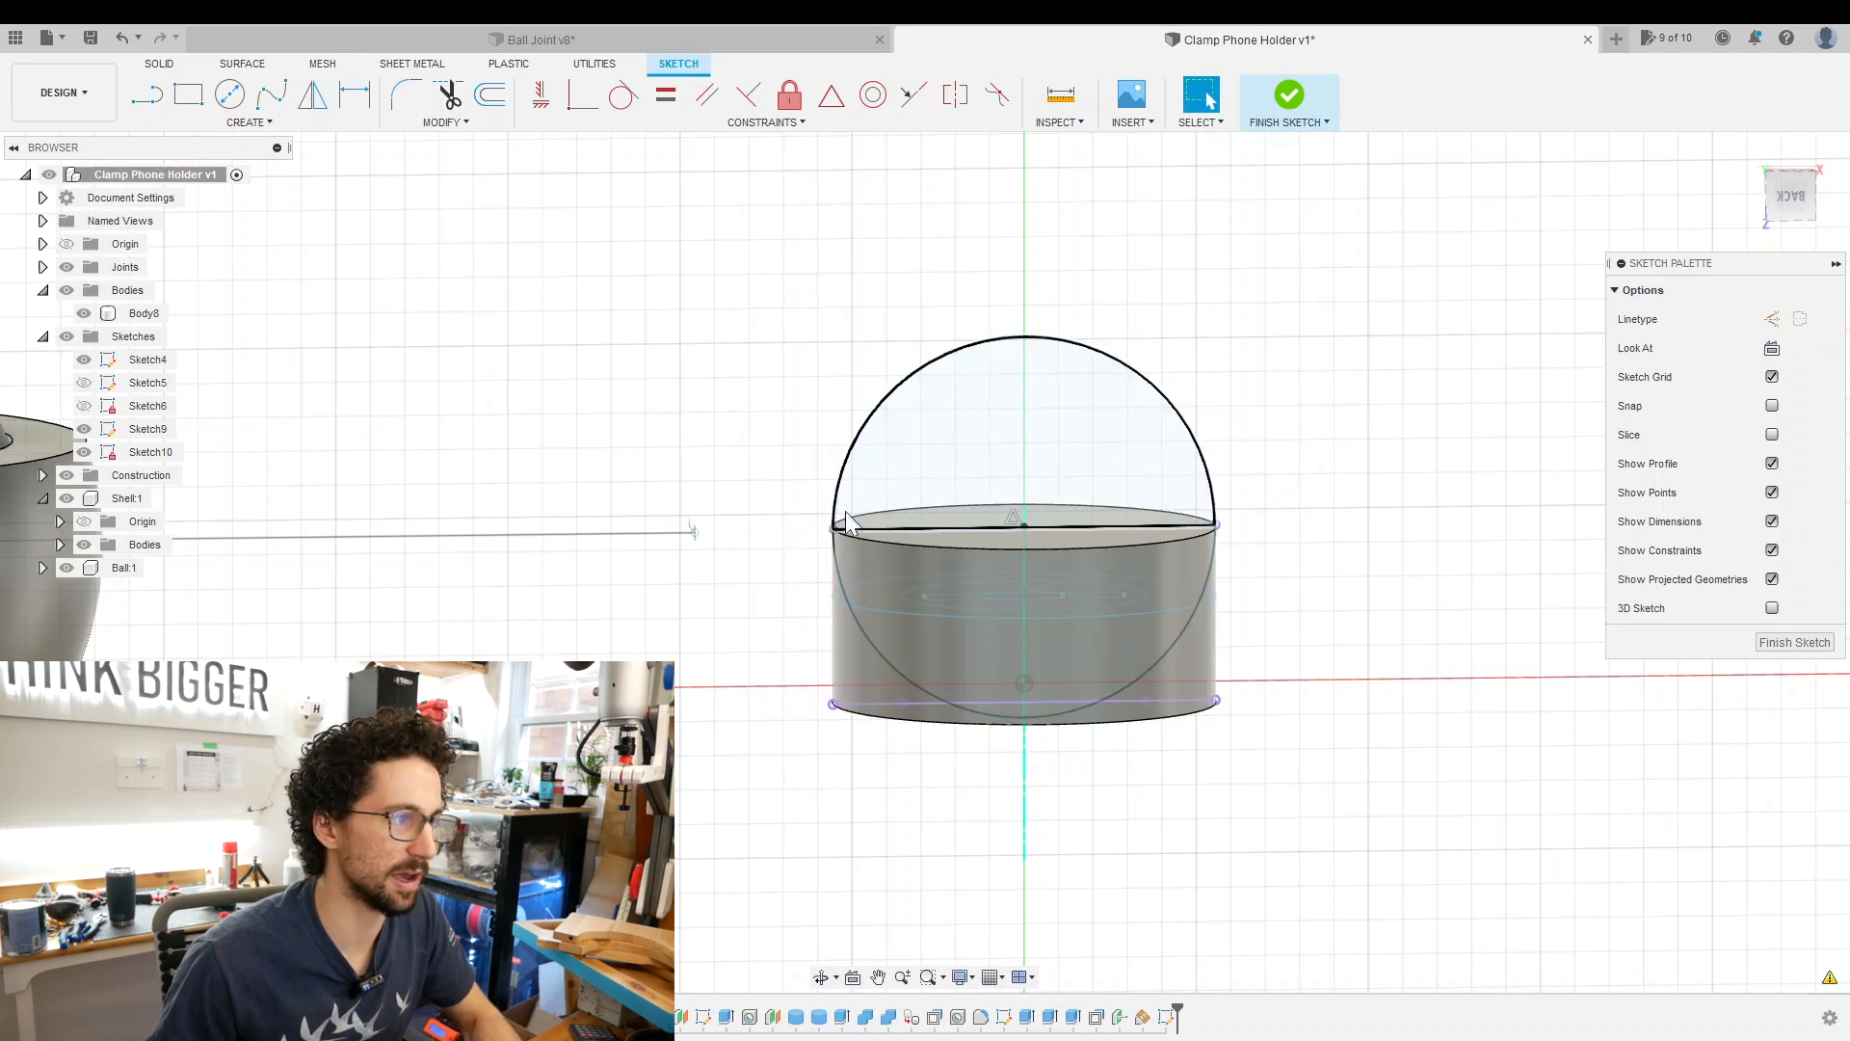
Offset the circle outward by the thickness and draw a rectangle across the body below it.
{"action": "left_click", "coordinate": [847, 458]}
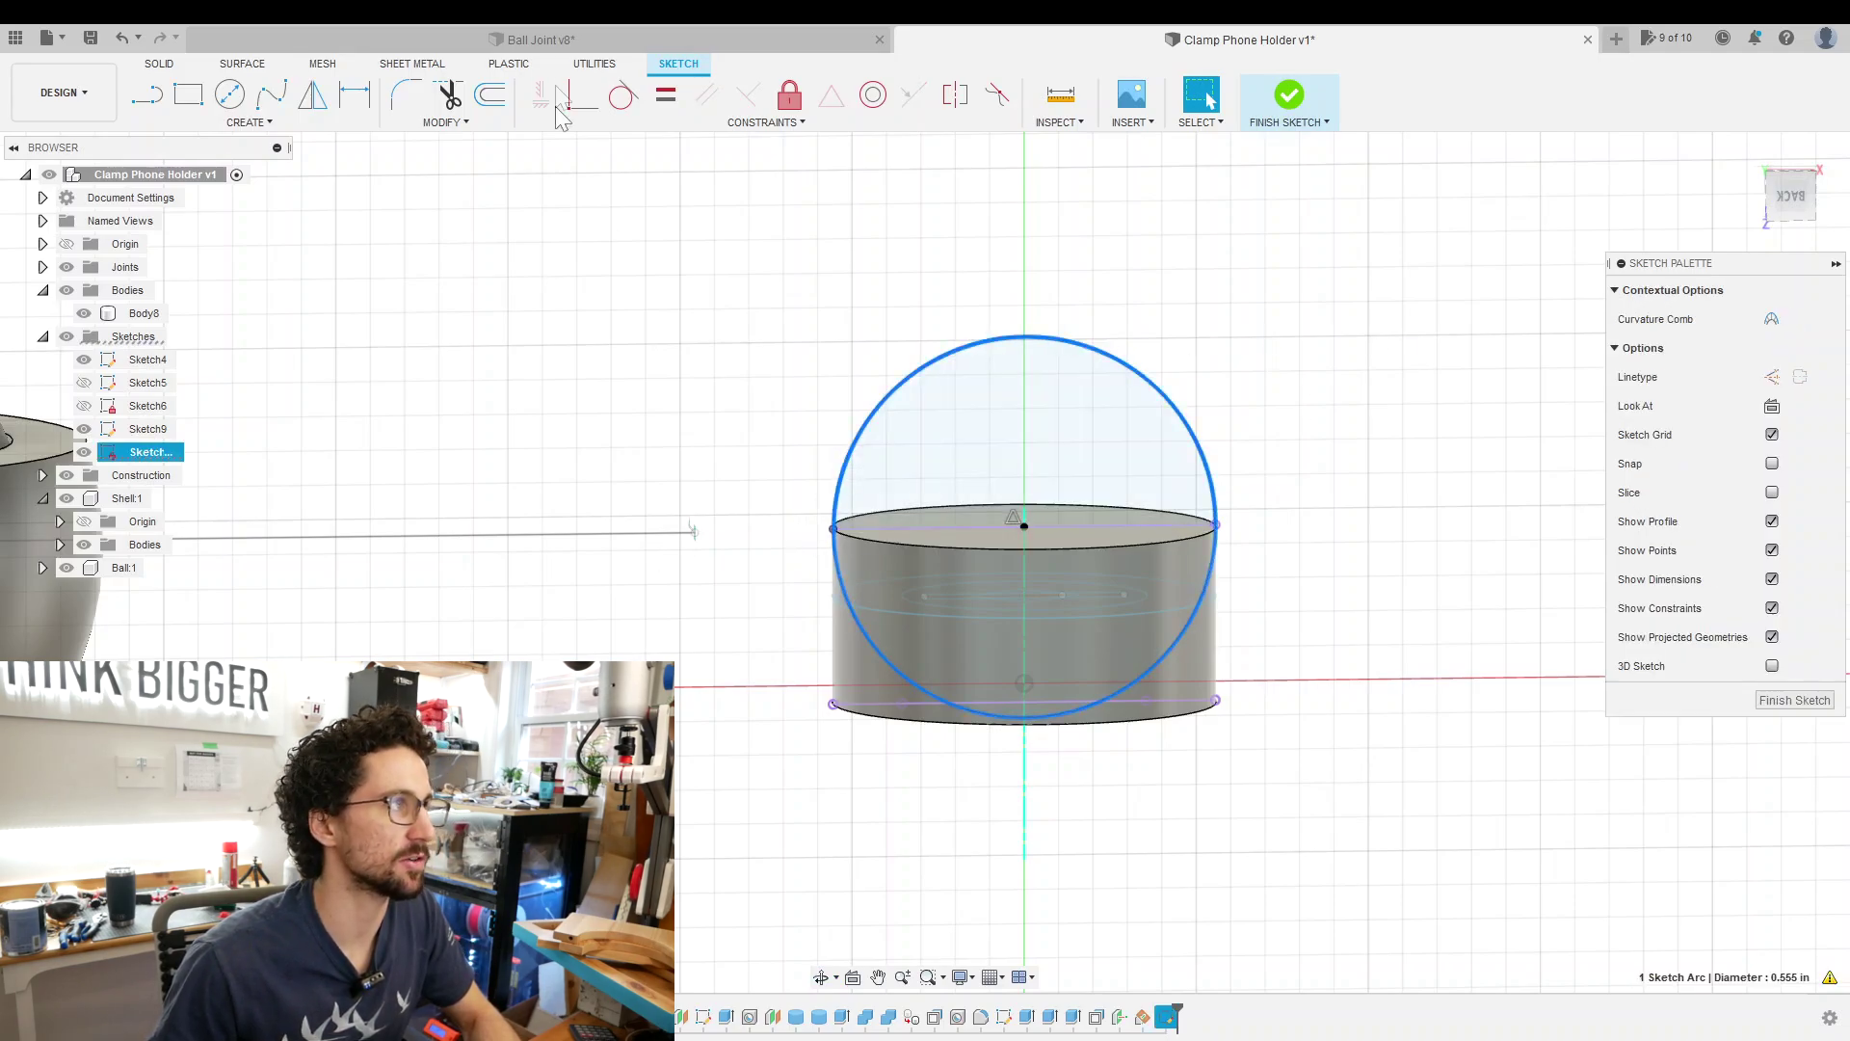
{"action": "left_click", "coordinate": [491, 96]}
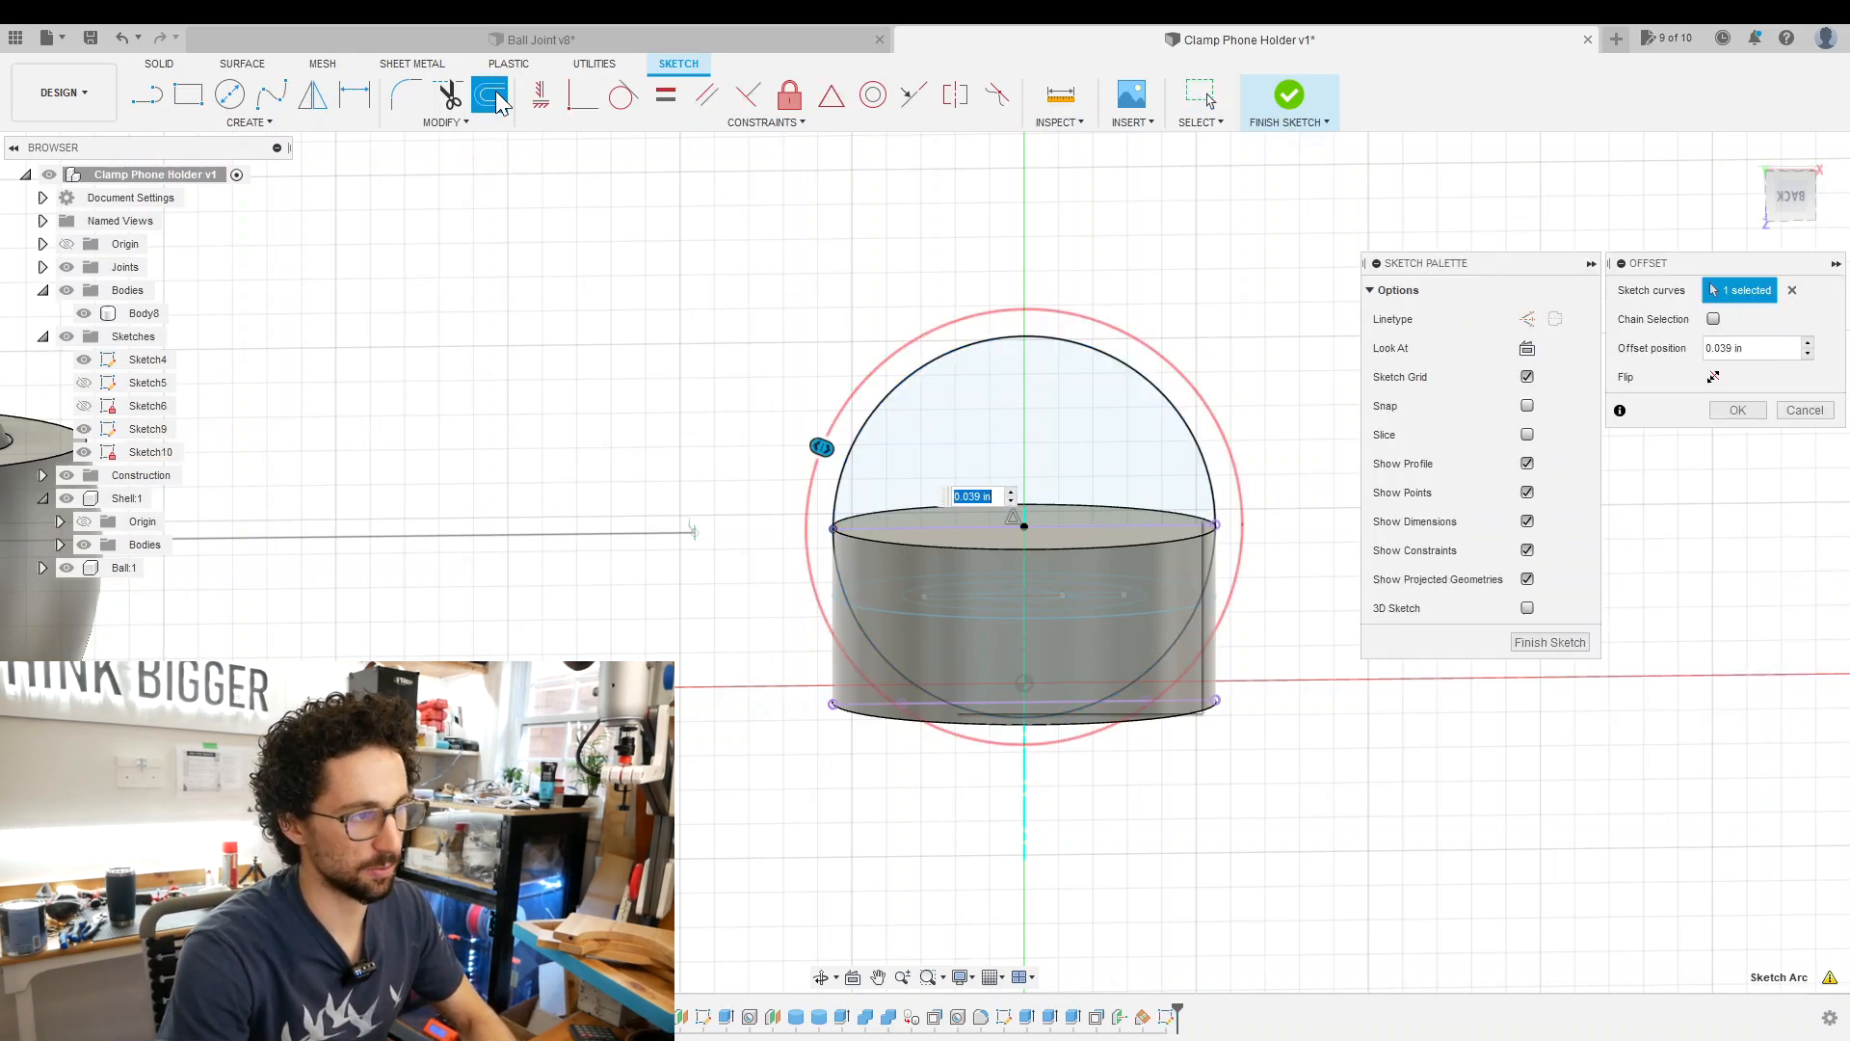
{"action": "type", "text": "thickness"}
{"action": "key", "text": "Return"}
{"action": "key", "text": "r"}
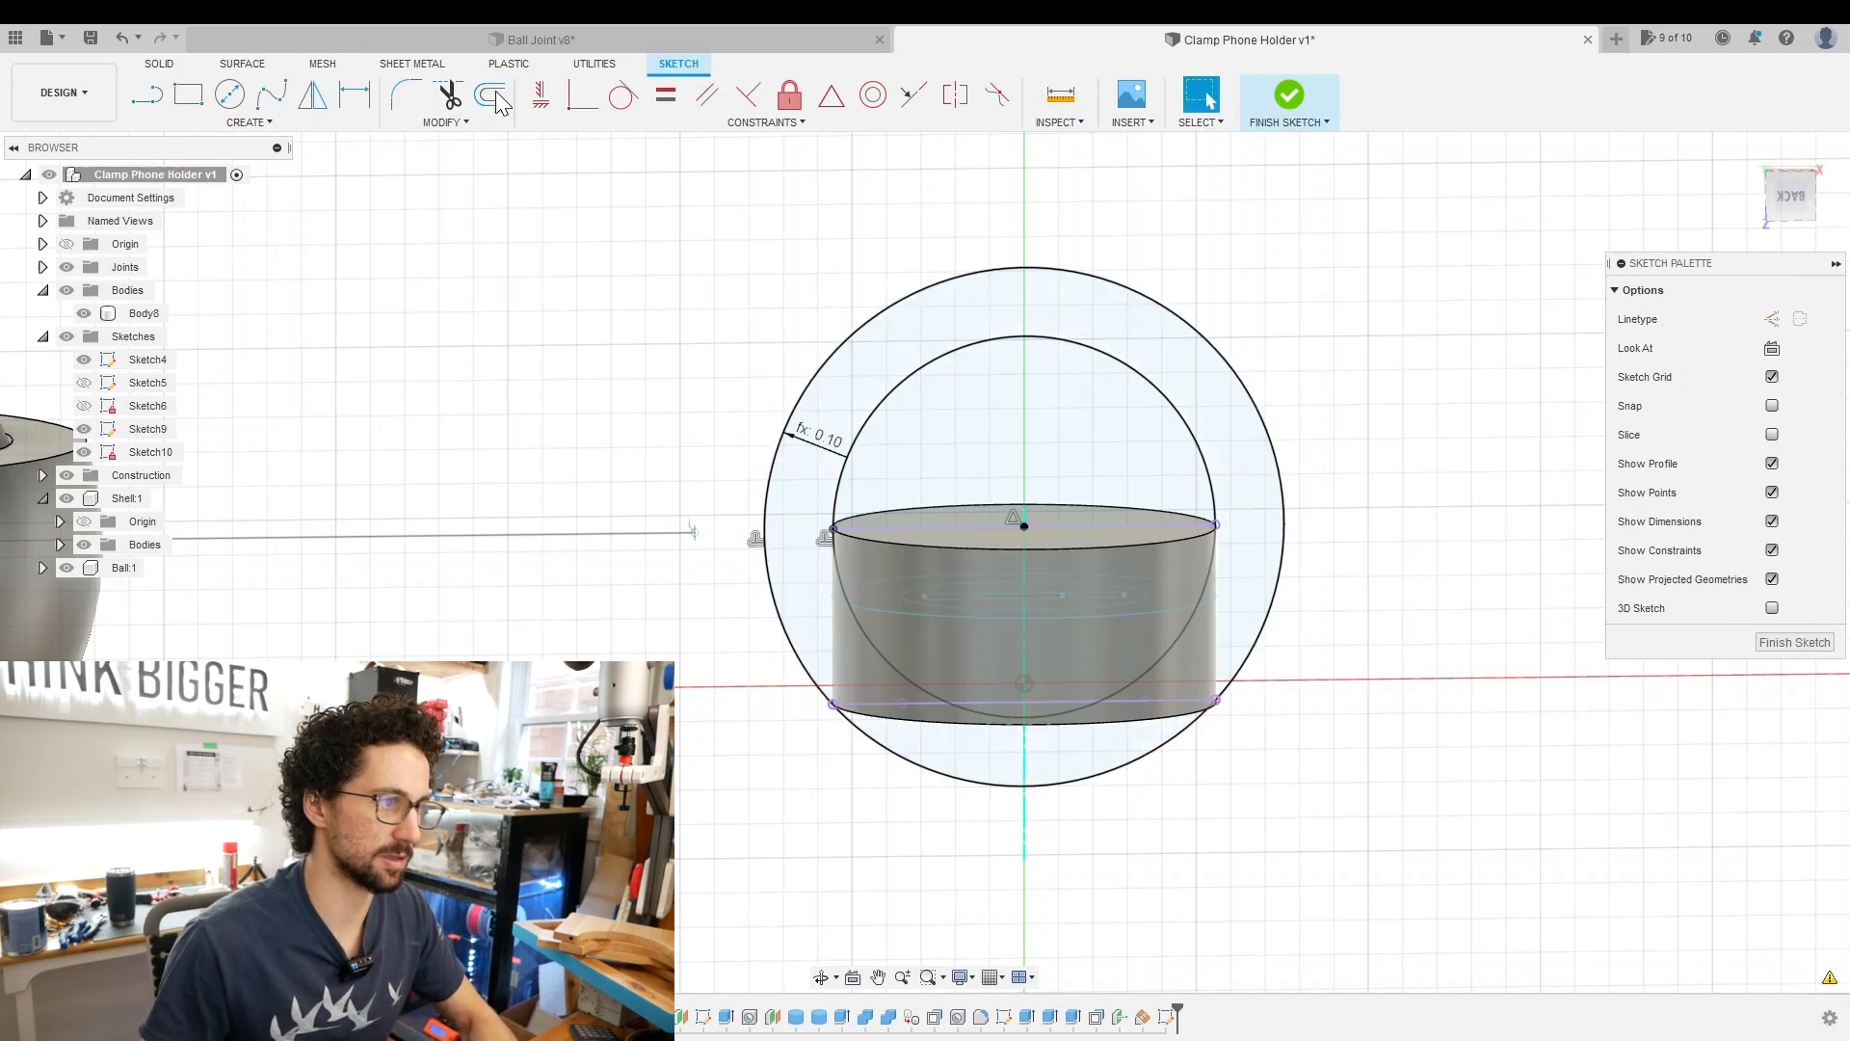
{"action": "left_click", "coordinate": [764, 519]}
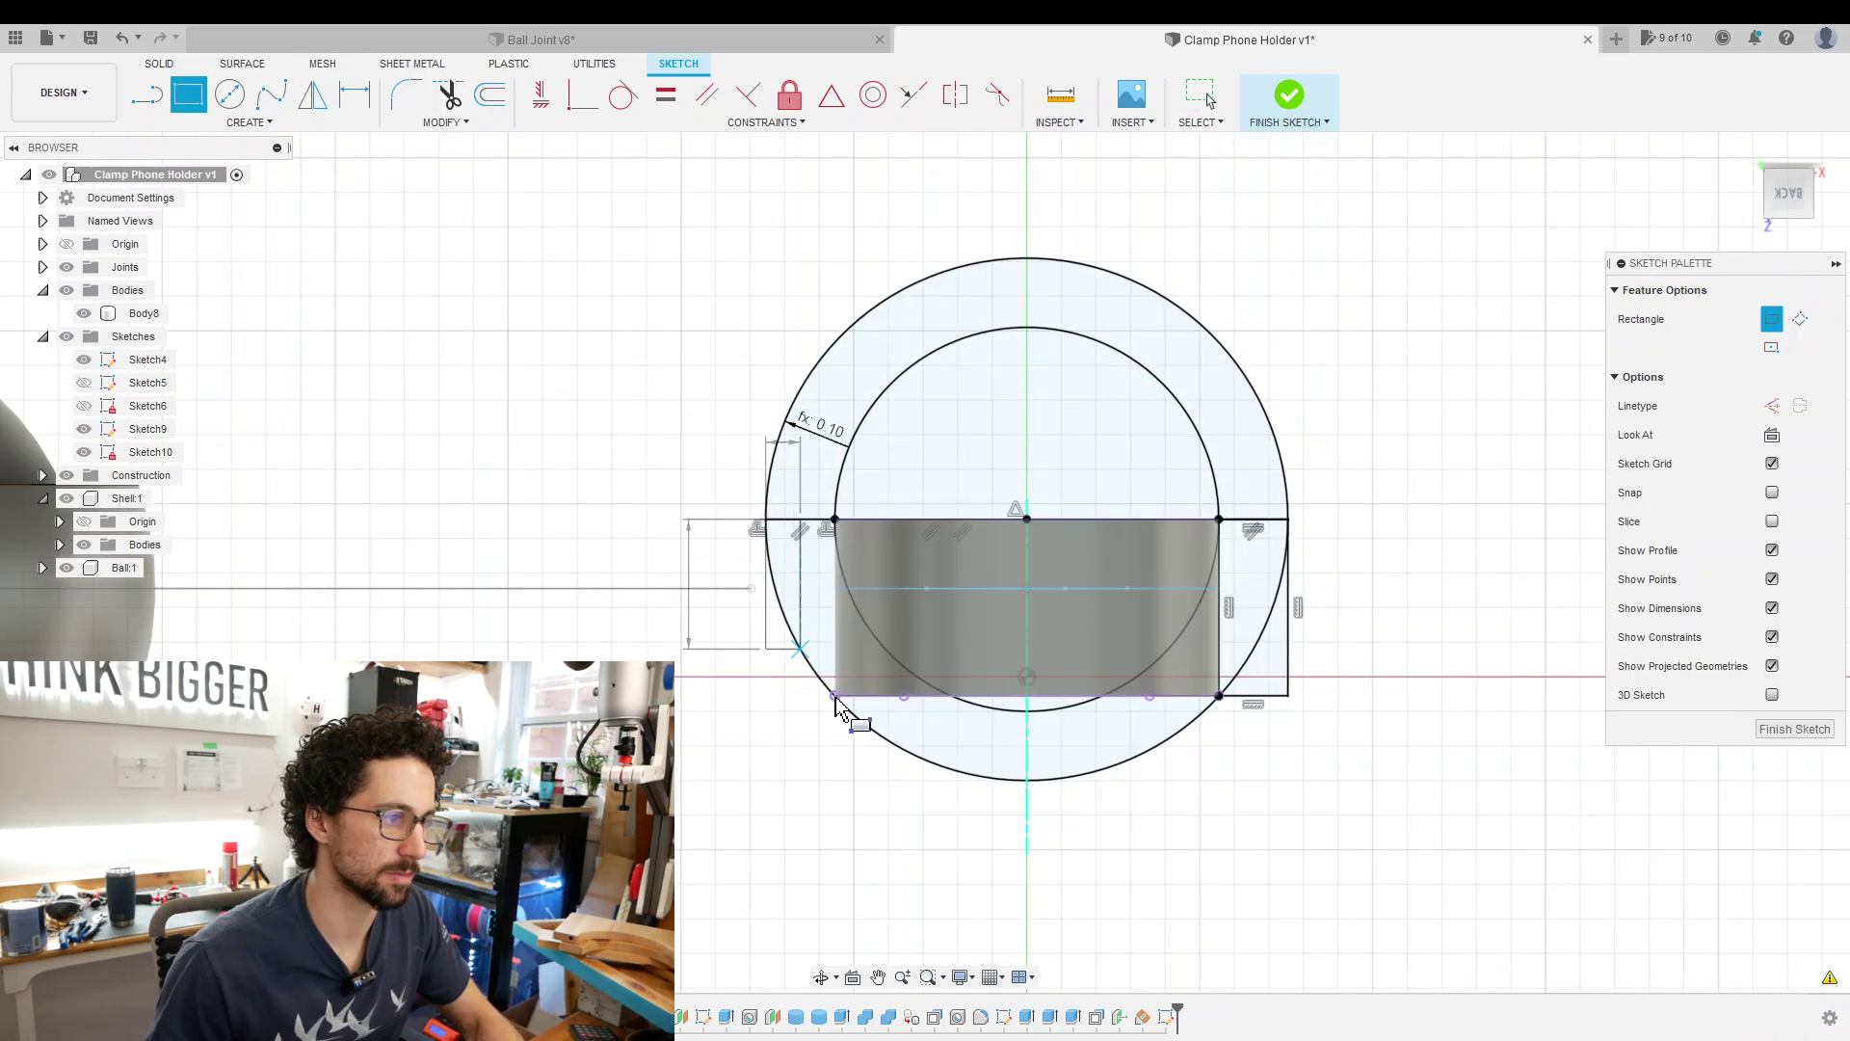
{"action": "left_click", "coordinate": [690, 704]}
{"action": "key", "text": "e"}
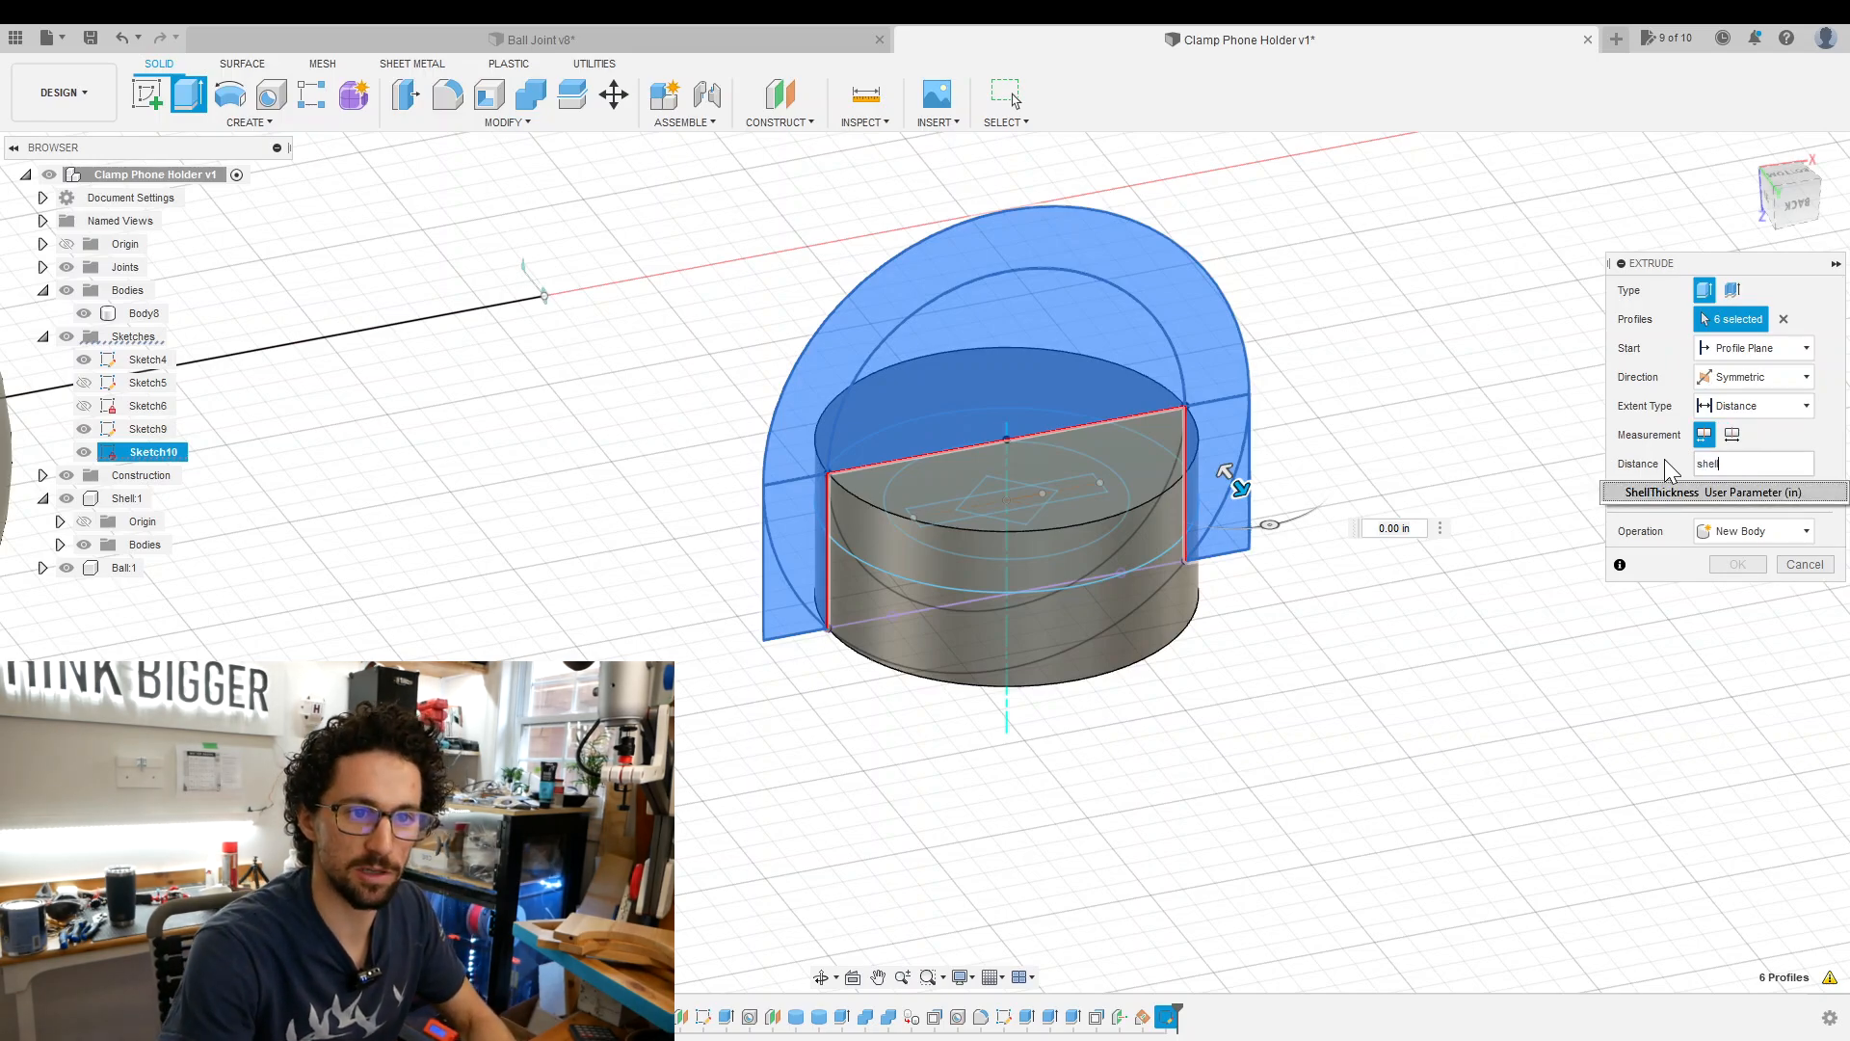
Extrude the profiles symmetrically by ShellThickness/2 as a new half-round knob body.
{"action": "key", "text": "Return"}
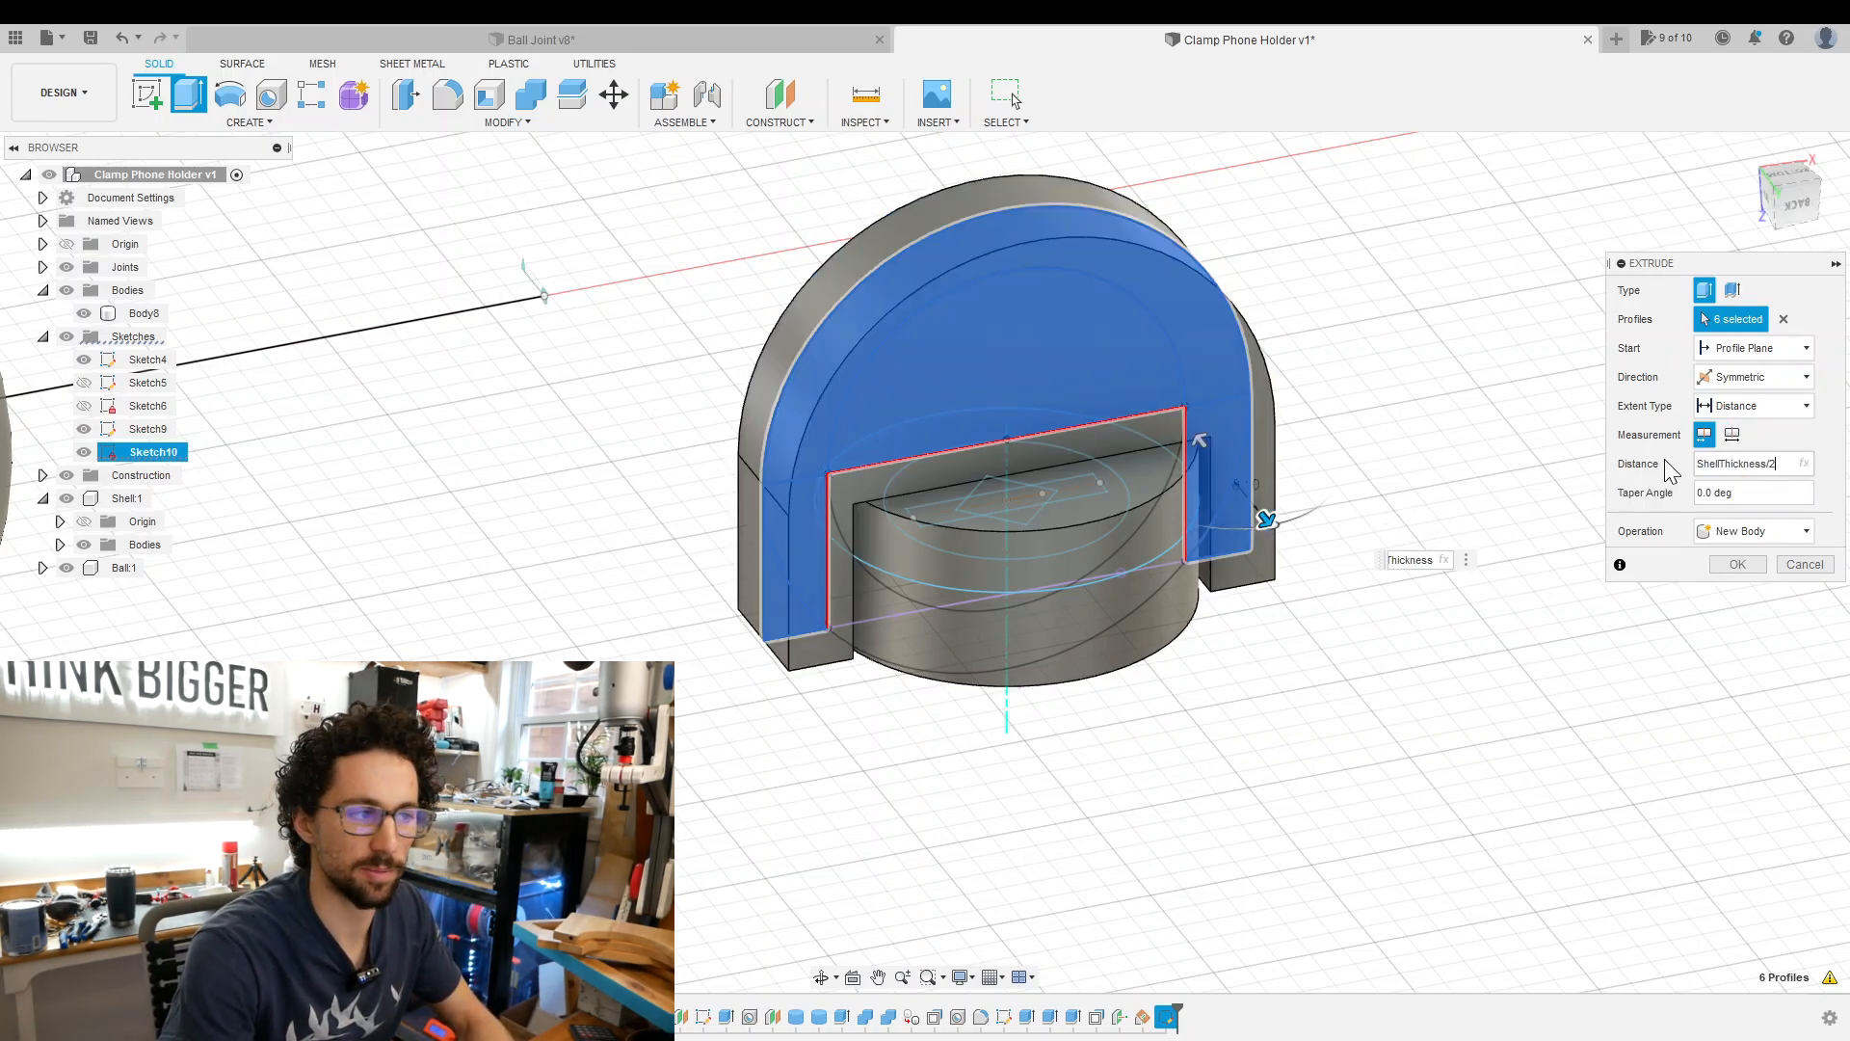
{"action": "key", "text": "Return"}
{"action": "left_click", "coordinate": [1789, 199]}
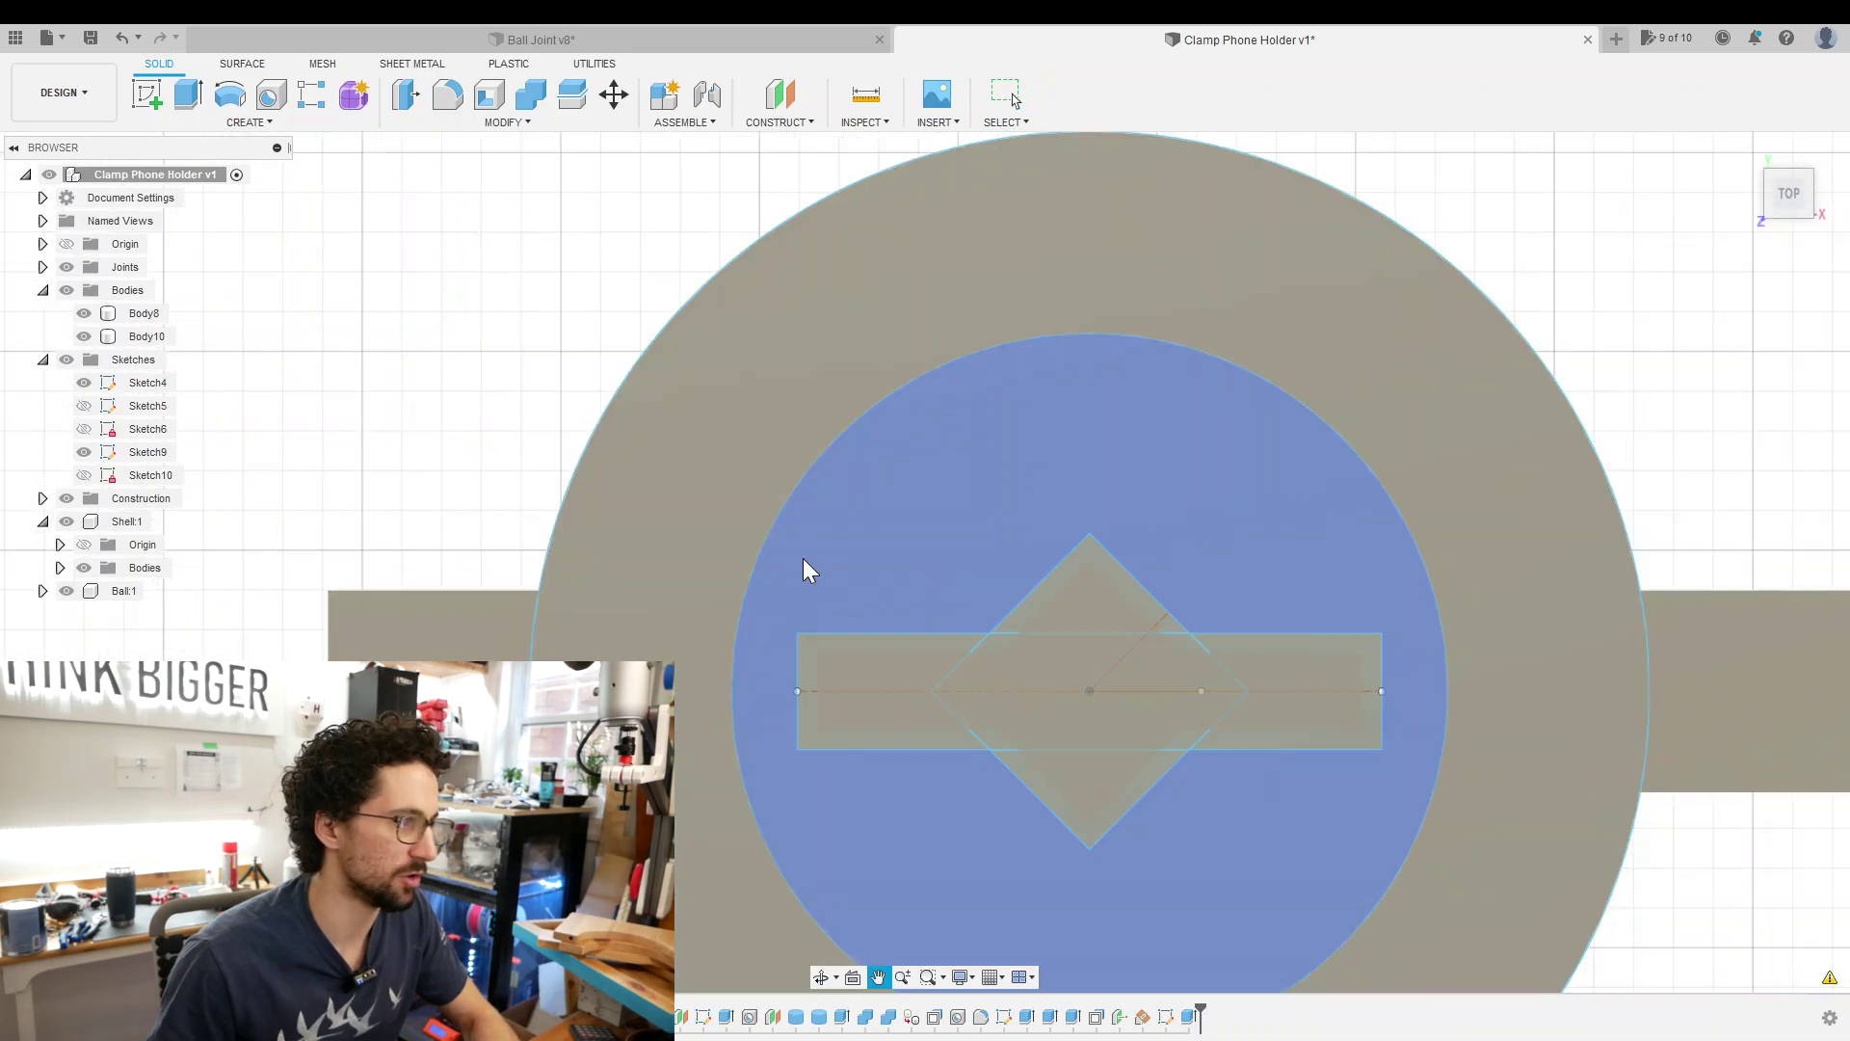
{"action": "left_click", "coordinate": [803, 558]}
{"action": "scroll", "coordinate": [536, 604], "scroll_direction": "up", "scroll_amount": 2}
{"action": "scroll", "coordinate": [537, 605], "scroll_direction": "up", "scroll_amount": 3}
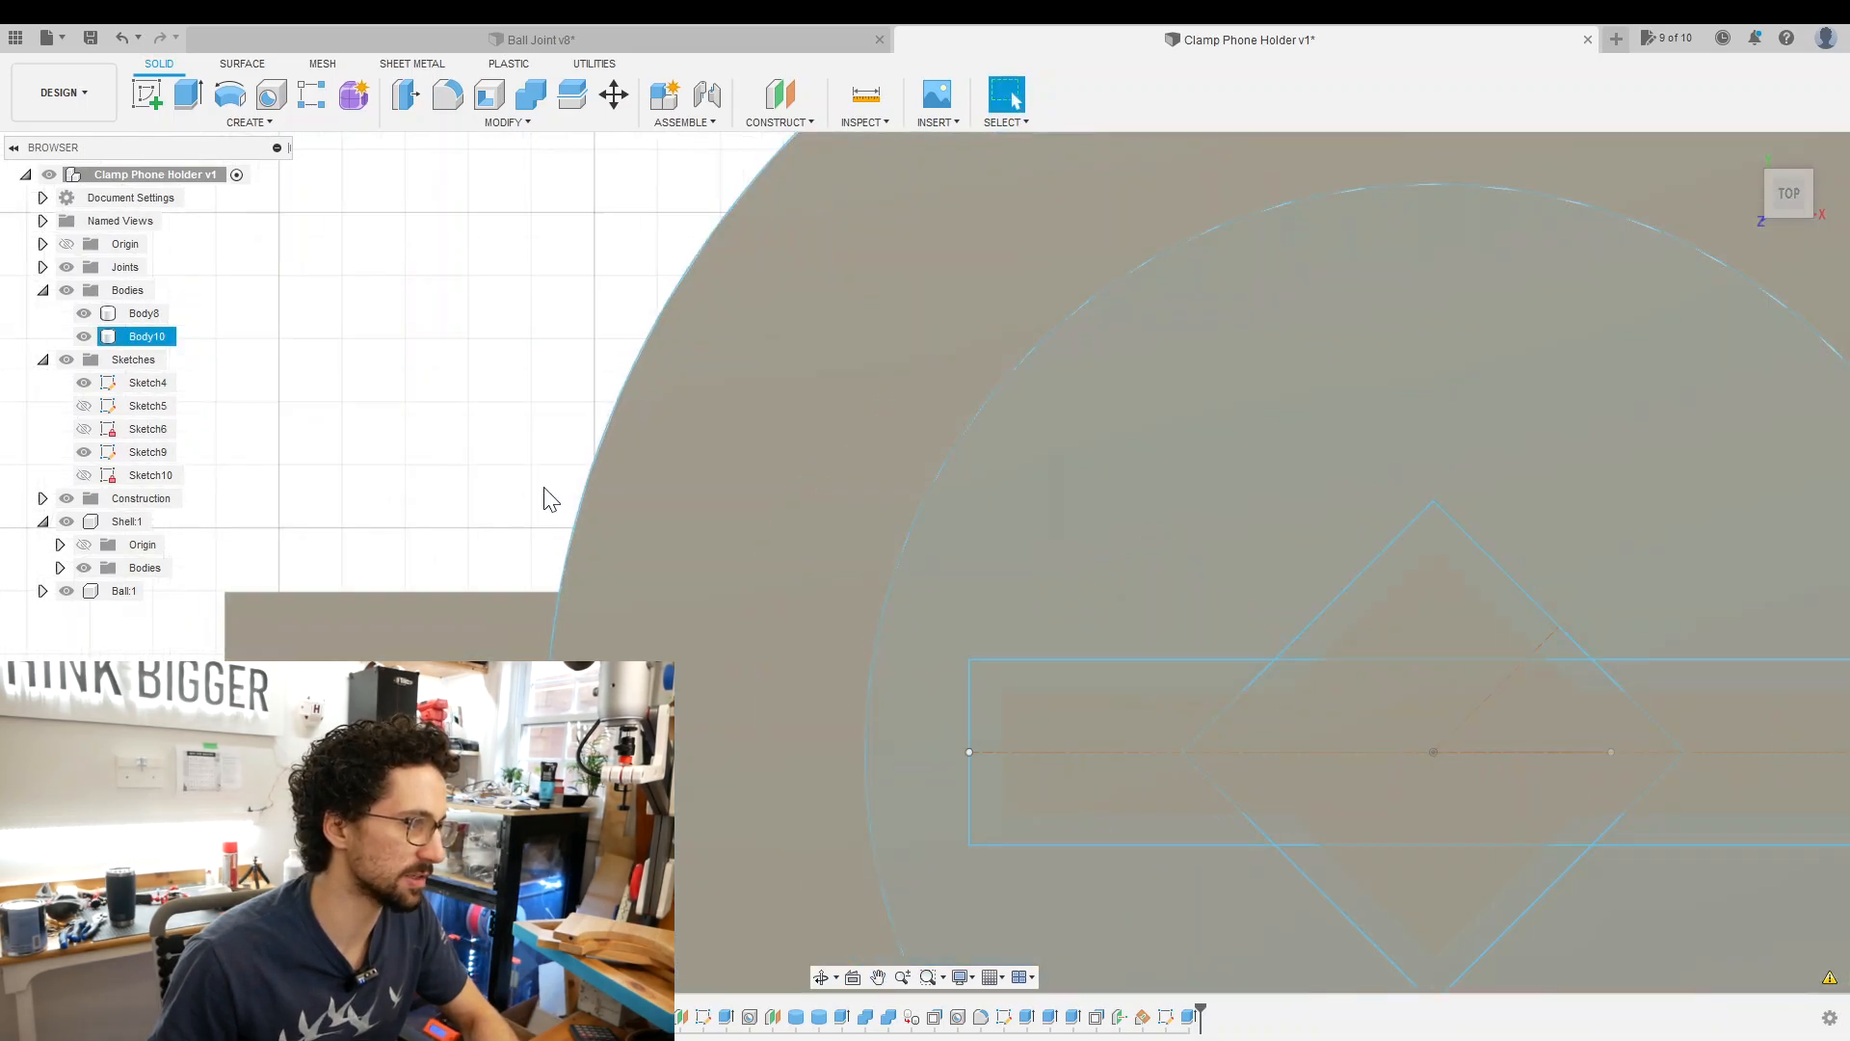
Extend the thin side face outward 0.02 in with Join.
{"action": "middle_click_drag", "start_coordinate": [551, 499], "coordinate": [551, 515], "text": "shift"}
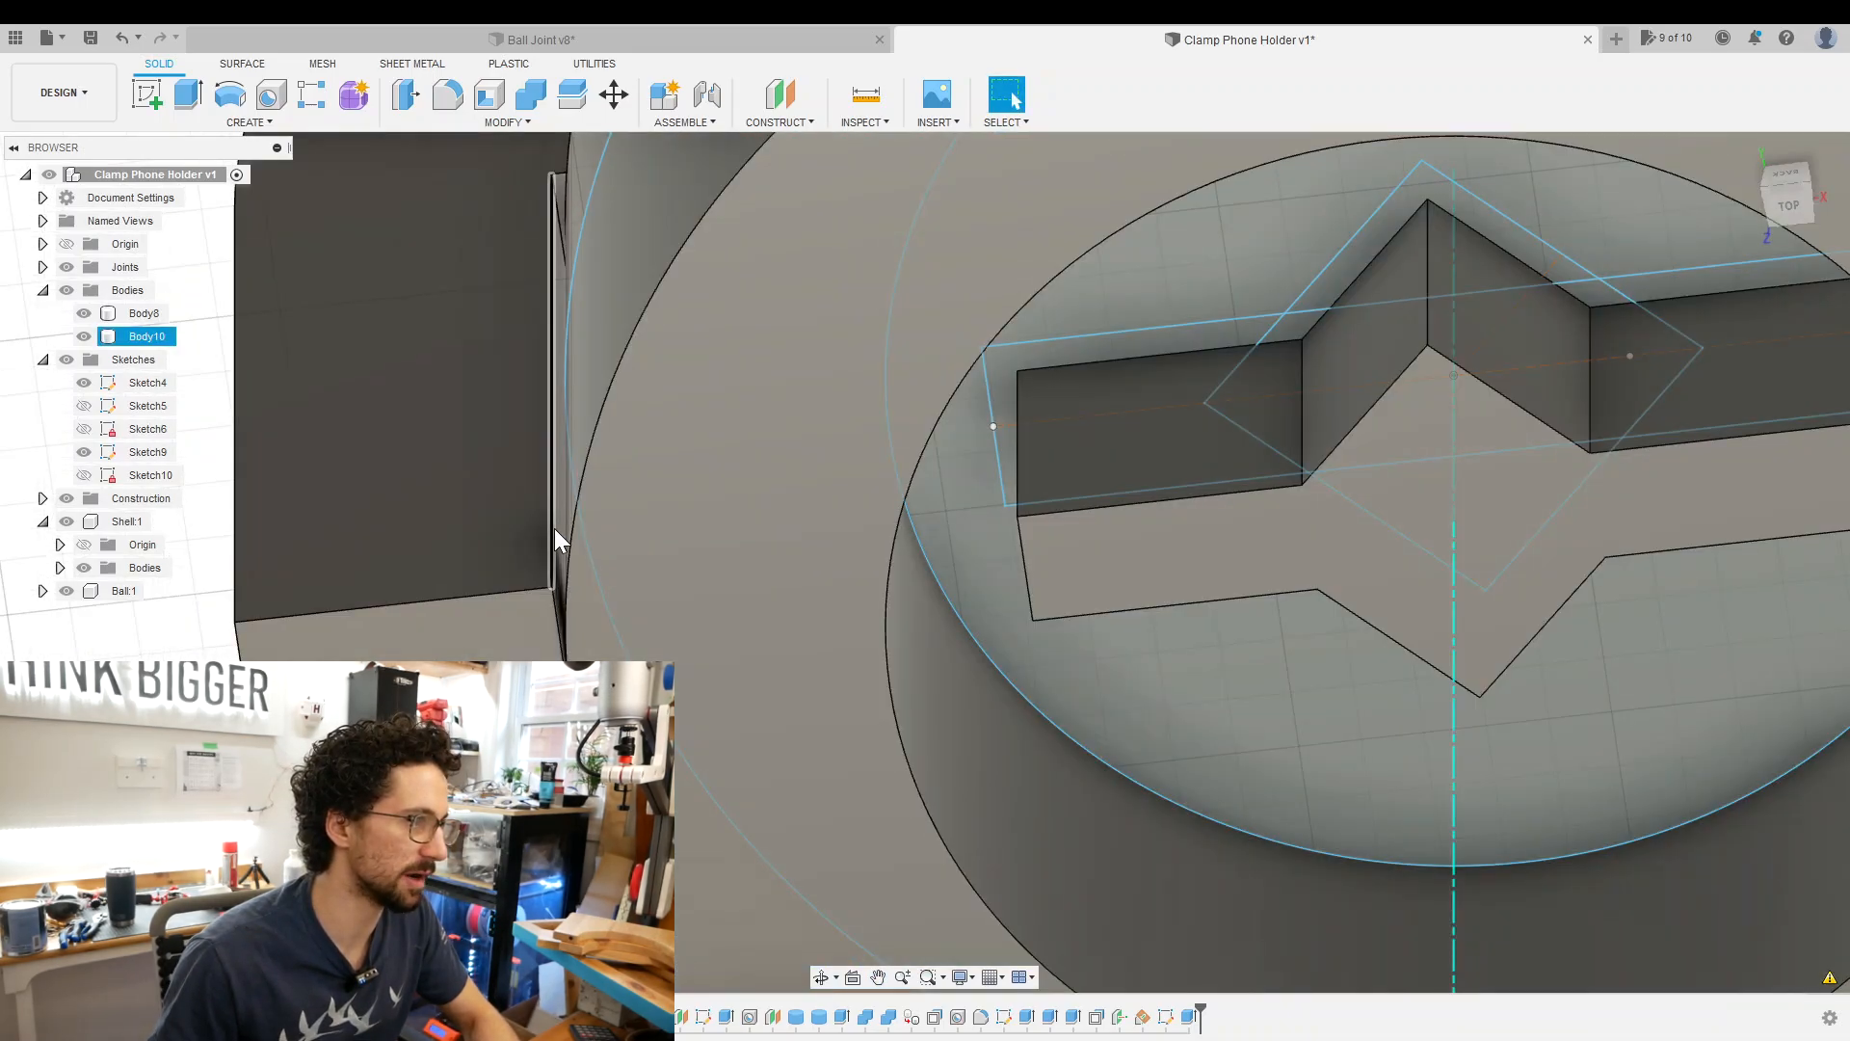
{"action": "right_click", "coordinate": [554, 528]}
{"action": "key", "text": "Escape"}
{"action": "key", "text": "e"}
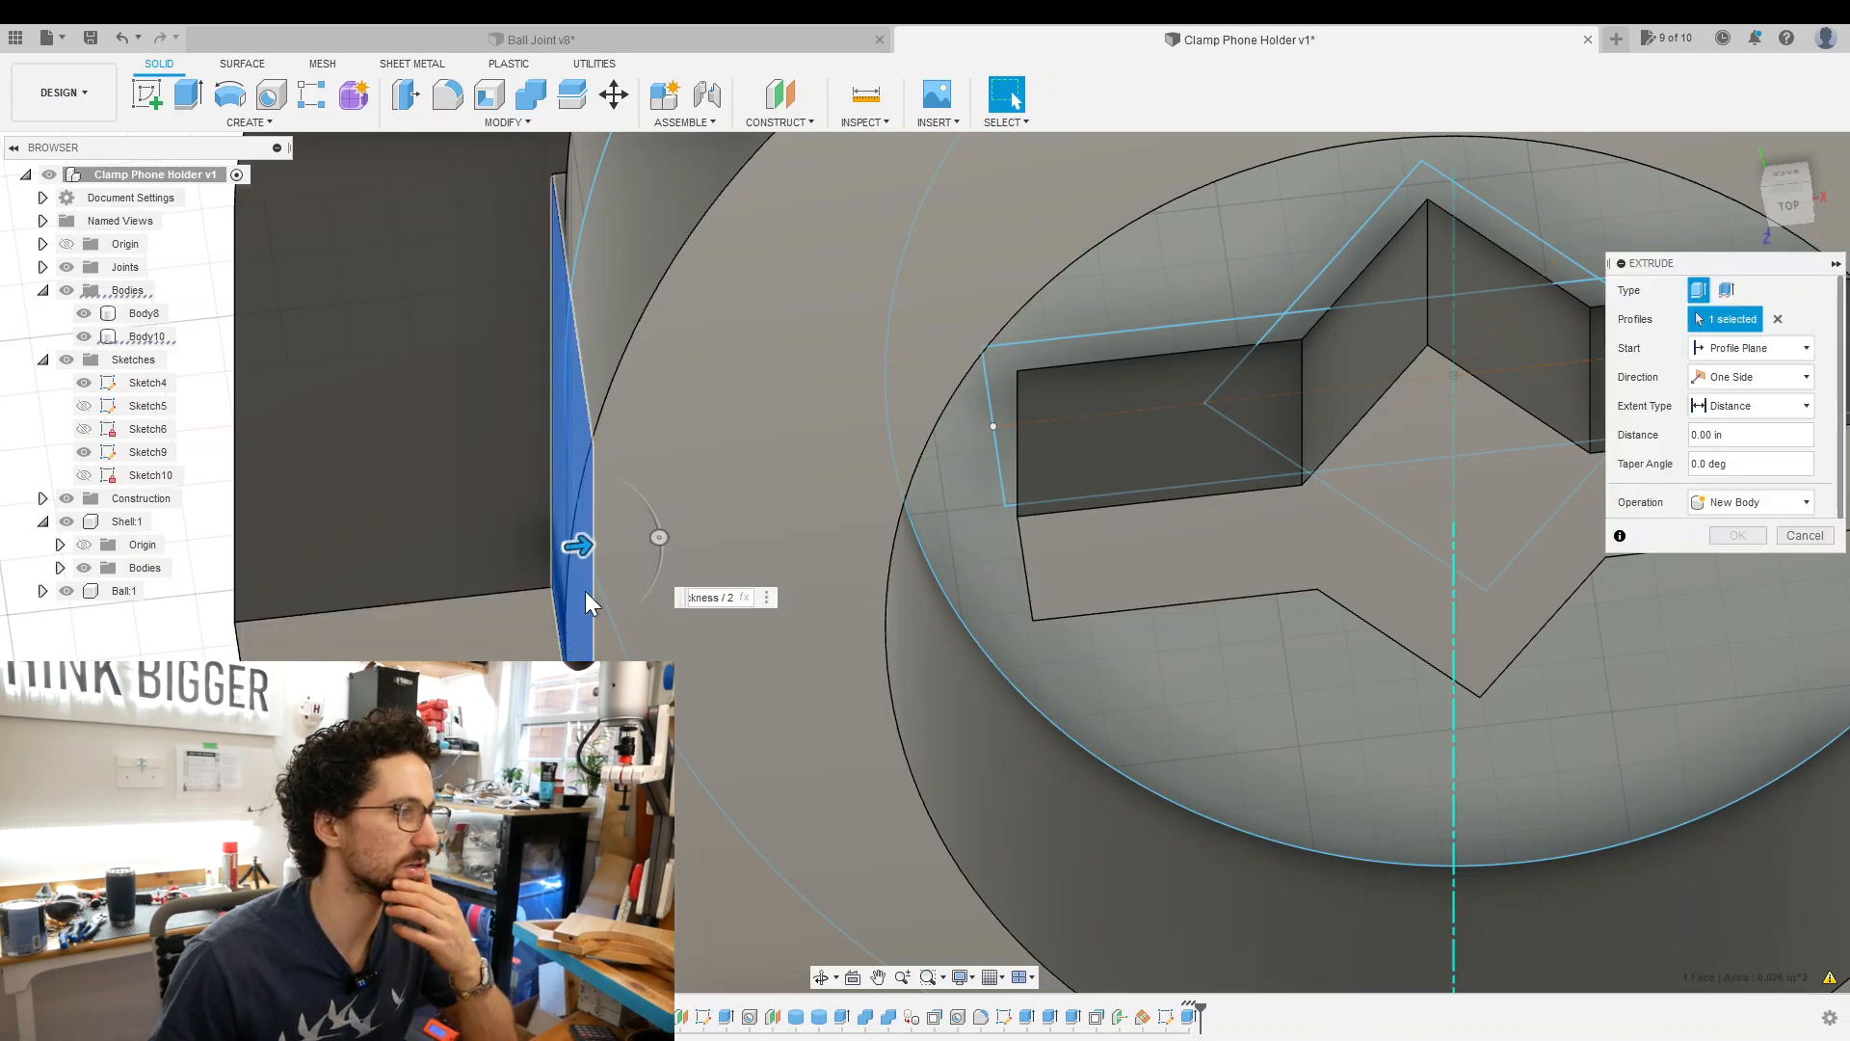
{"action": "left_click_drag", "start_coordinate": [591, 550], "coordinate": [643, 540]}
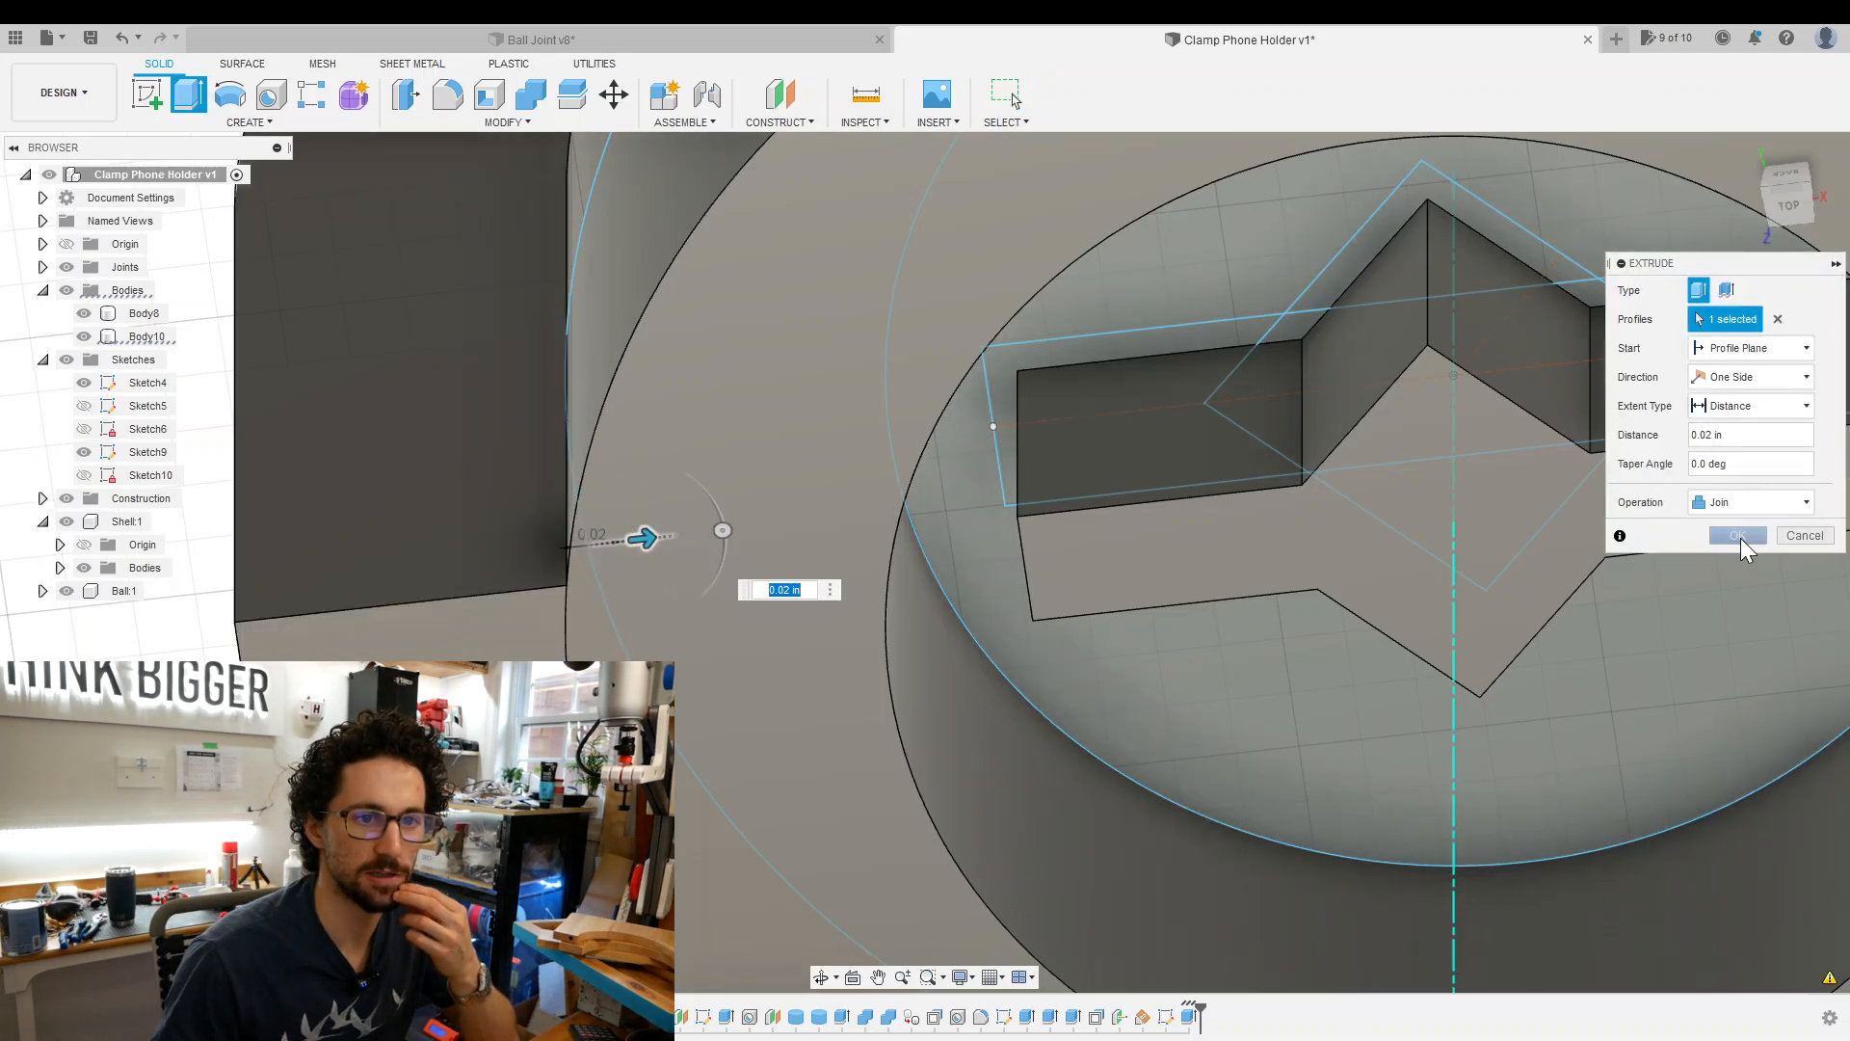
{"action": "left_click", "coordinate": [1737, 536]}
{"action": "scroll", "coordinate": [1235, 569], "scroll_direction": "down", "scroll_amount": 10}
{"action": "mouse_move", "coordinate": [1227, 592]}
{"action": "middle_mouse_down", "text": "shift"}
{"action": "mouse_move", "coordinate": [1202, 686]}
{"action": "mouse_move", "coordinate": [1224, 709]}
{"action": "middle_mouse_up", "text": "shift"}
{"action": "scroll", "coordinate": [1224, 706], "scroll_direction": "down", "scroll_amount": 2}
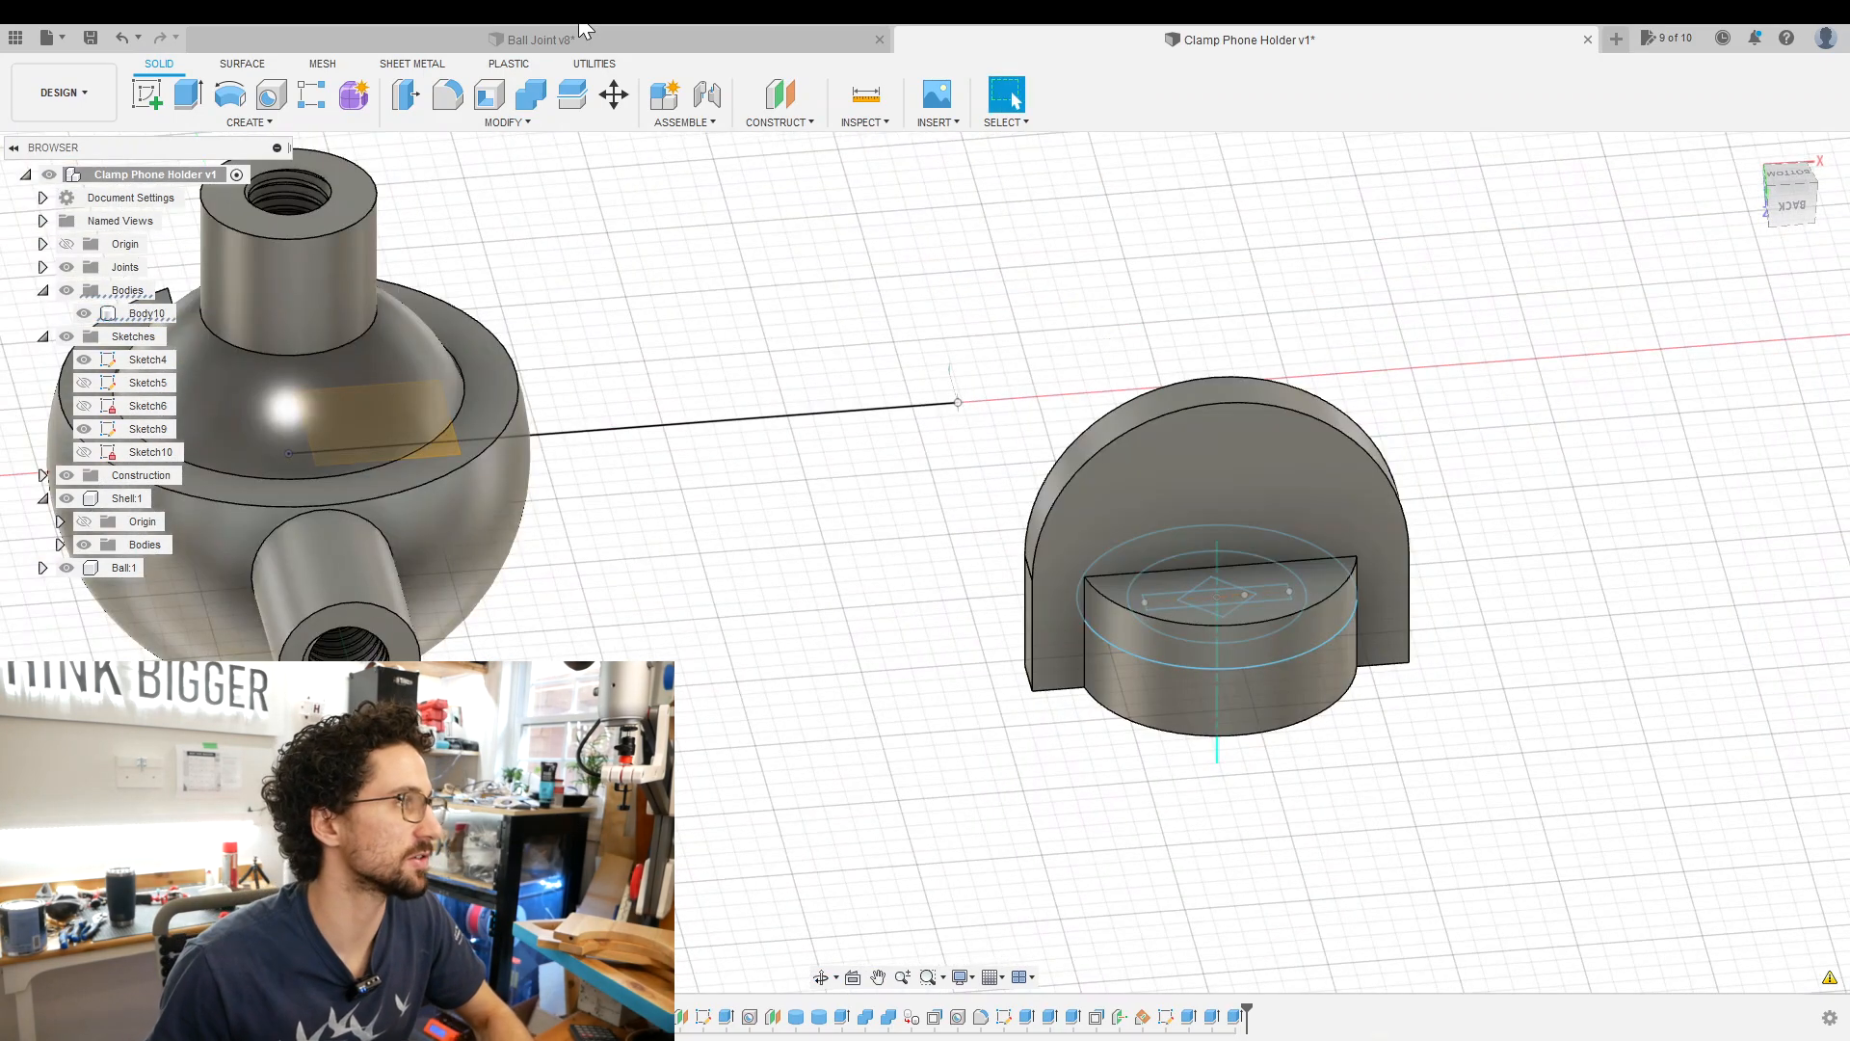
Fillet six knob edges at 0.05 in and view it beside the ball joint.
{"action": "left_click", "coordinate": [447, 95]}
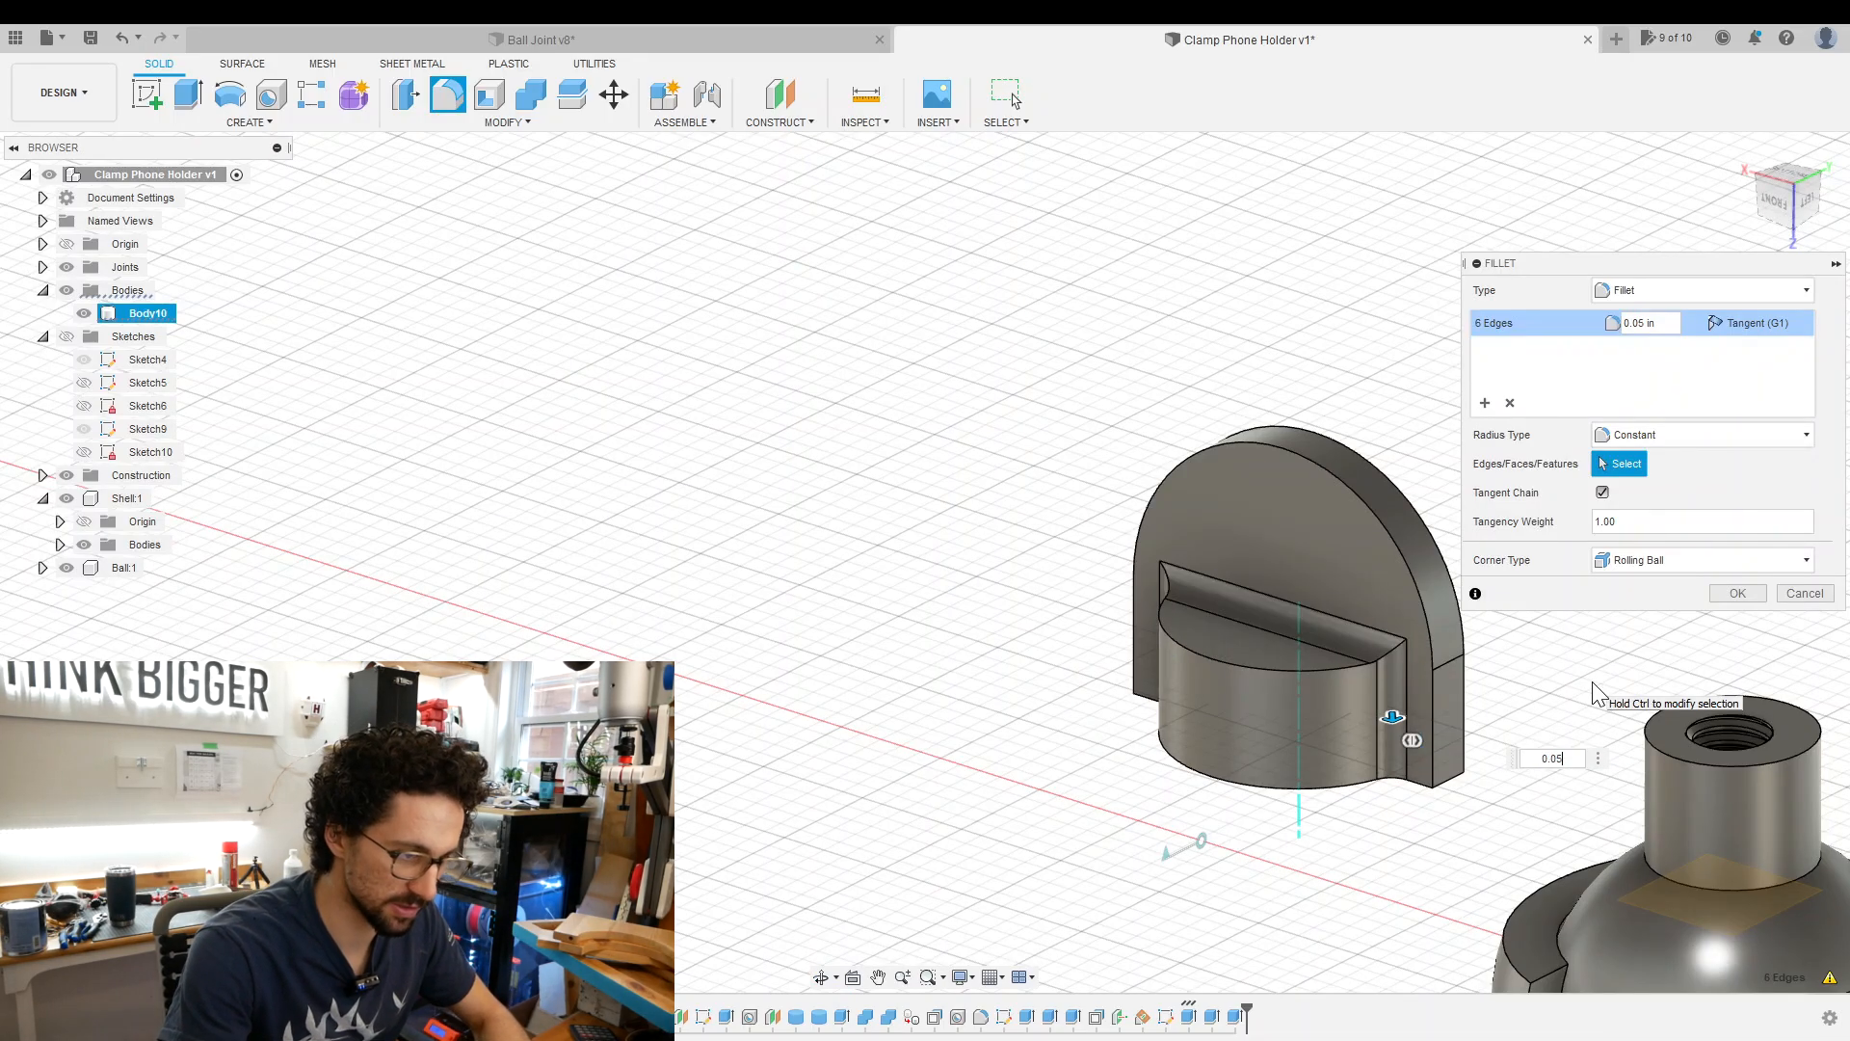
{"action": "key", "text": "Escape"}
{"action": "mouse_move", "coordinate": [1597, 694]}
{"action": "middle_mouse_down", "text": "shift"}
{"action": "mouse_move", "coordinate": [1292, 363]}
{"action": "mouse_move", "coordinate": [1343, 497]}
{"action": "middle_mouse_up", "text": "shift"}
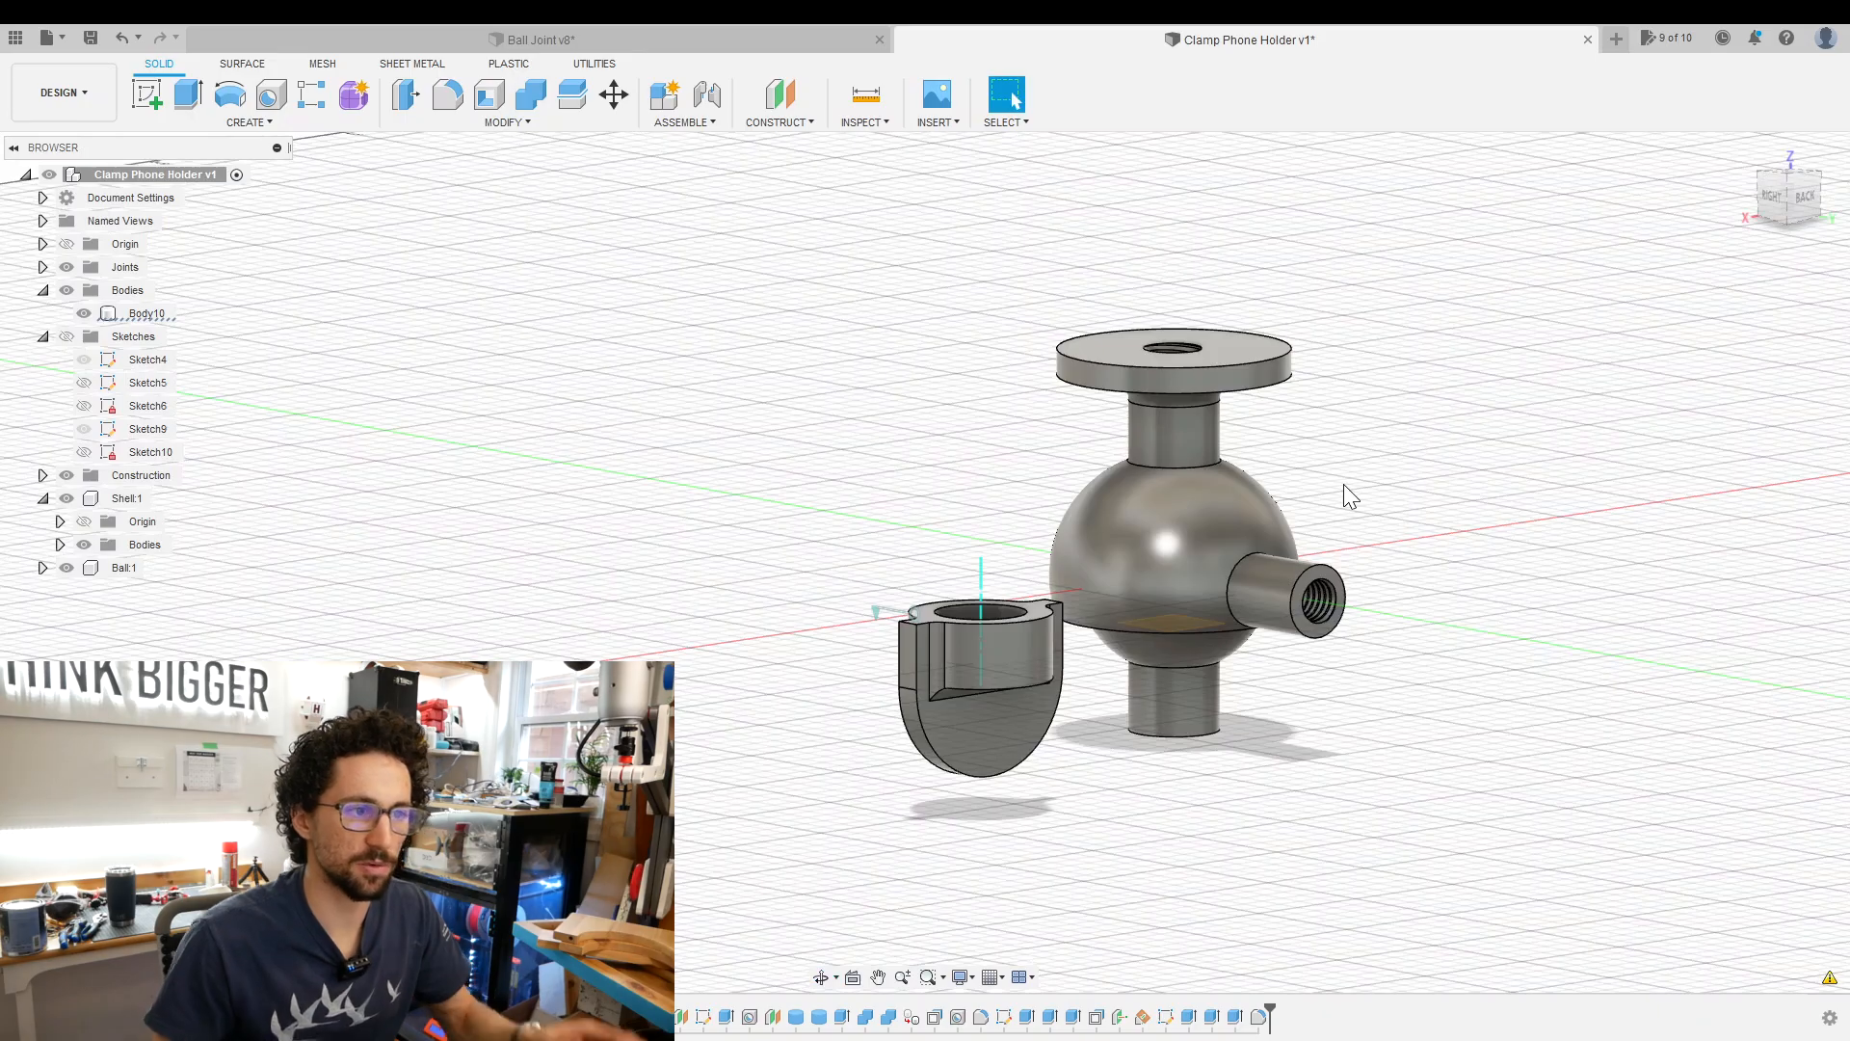